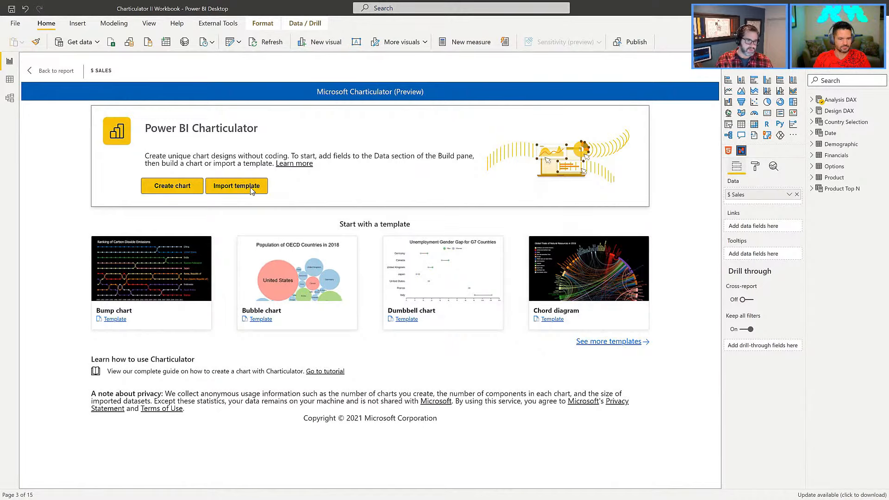
- Create a new blank chart and view the rows of its Main data table
{"action": "left_click", "coordinate": [171, 187]}
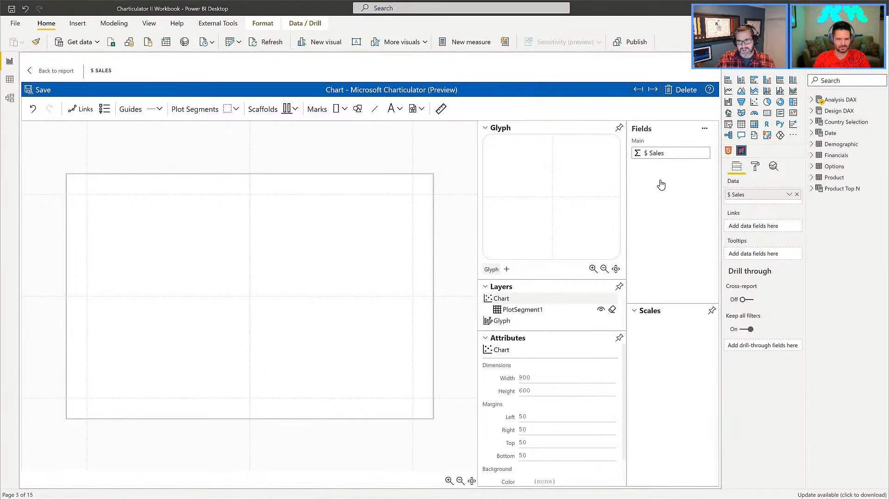
{"action": "mouse_move", "coordinate": [742, 194]}
{"action": "left_mouse_down"}
{"action": "mouse_move", "coordinate": [673, 217]}
{"action": "mouse_move", "coordinate": [444, 232]}
{"action": "mouse_move", "coordinate": [438, 219]}
{"action": "mouse_move", "coordinate": [807, 212]}
{"action": "mouse_move", "coordinate": [794, 195]}
{"action": "mouse_move", "coordinate": [756, 197]}
{"action": "left_mouse_up"}
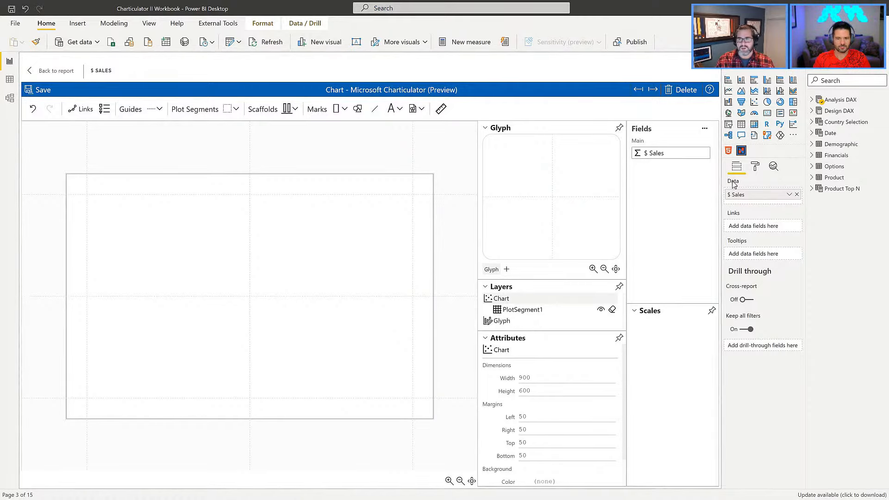
{"action": "left_click", "coordinate": [705, 129]}
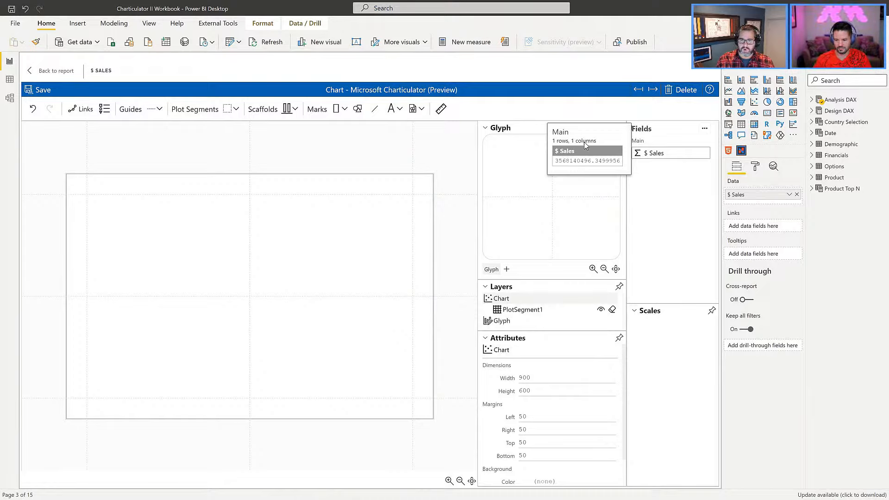
{"action": "left_click", "coordinate": [644, 202]}
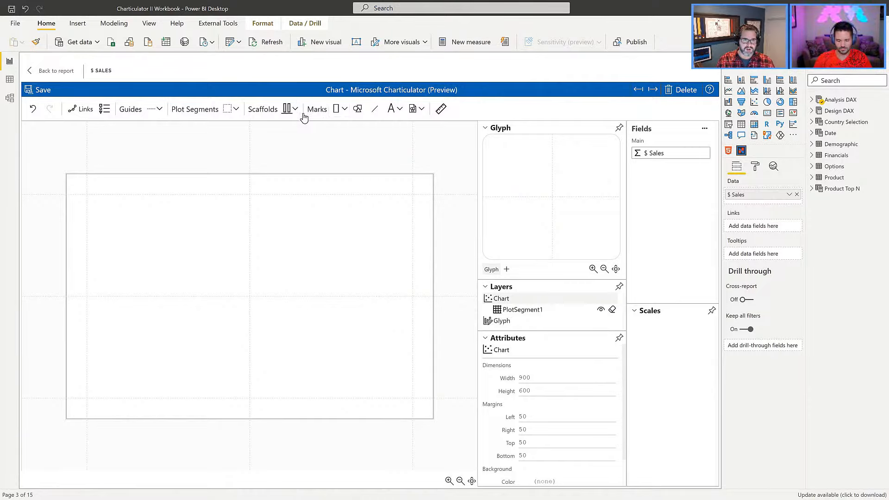
- Draw a rectangle directly on the chart canvas, try a width of 20, and clear the width value again
{"action": "left_click", "coordinate": [334, 111]}
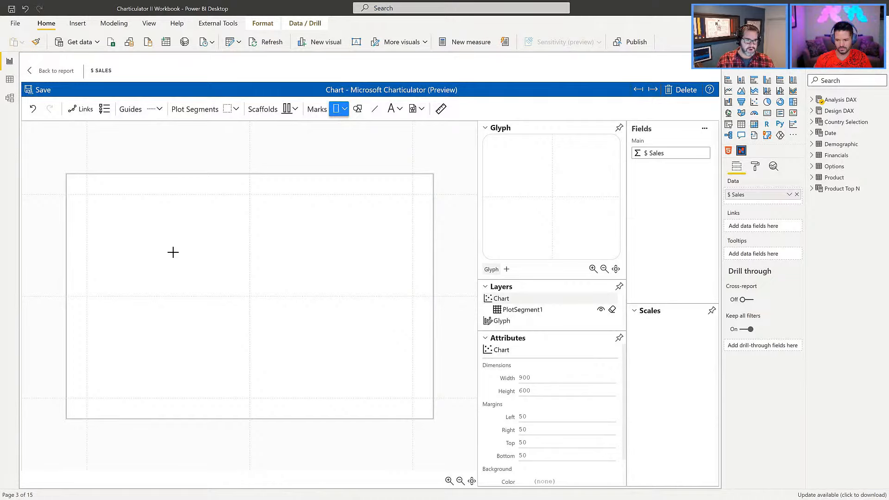
{"action": "left_click_drag", "start_coordinate": [188, 273], "coordinate": [320, 358]}
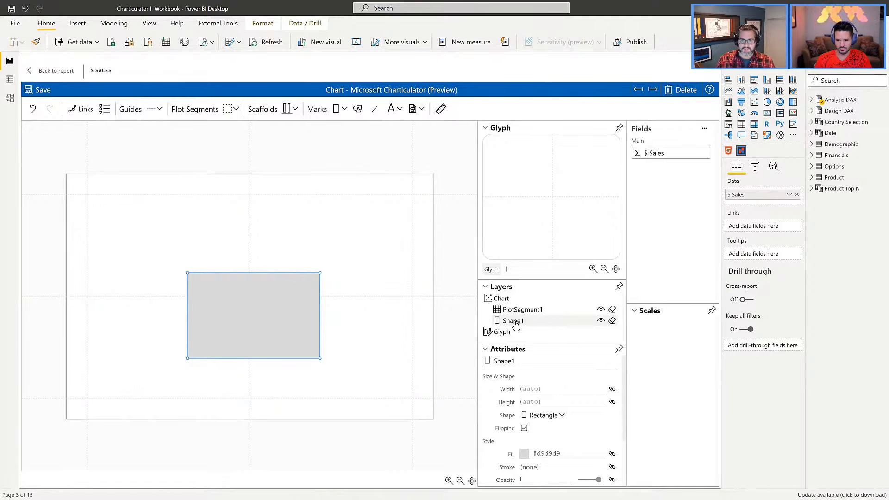
{"action": "left_click", "coordinate": [486, 129]}
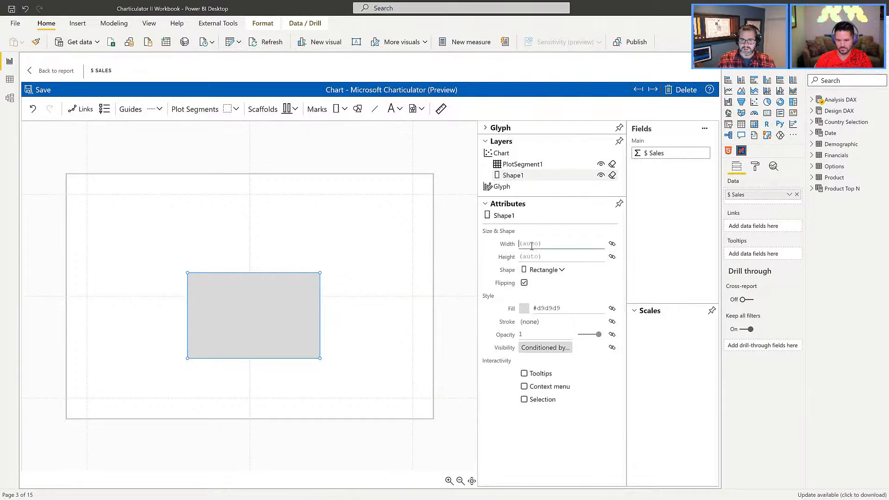
{"action": "type", "text": "0"}
{"action": "key", "text": "Tab"}
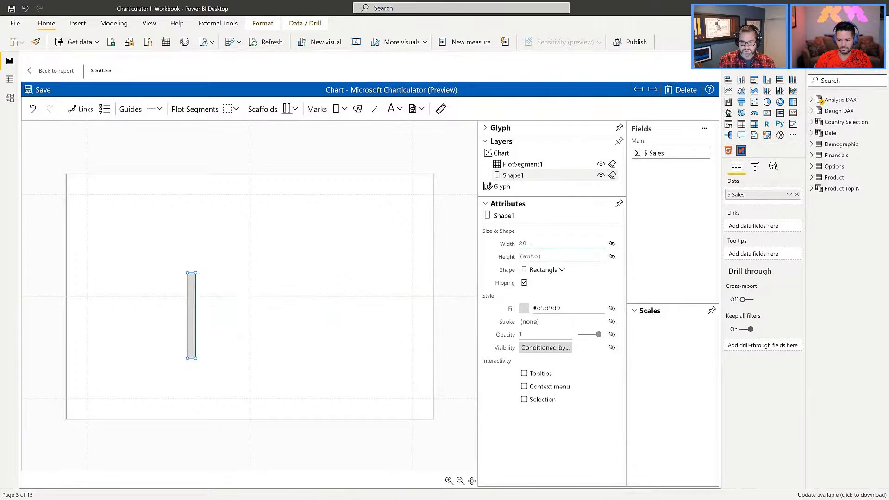
{"action": "key", "text": "shift+Tab"}
{"action": "key", "text": "BackSpace"}
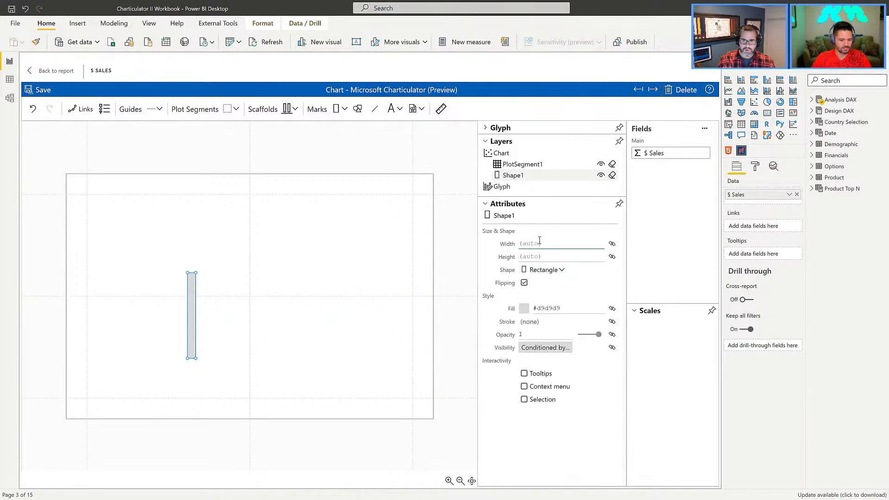
- Bind $ Sales to the canvas rectangle's width and height, and delete that rectangle
{"action": "left_click", "coordinate": [384, 258]}
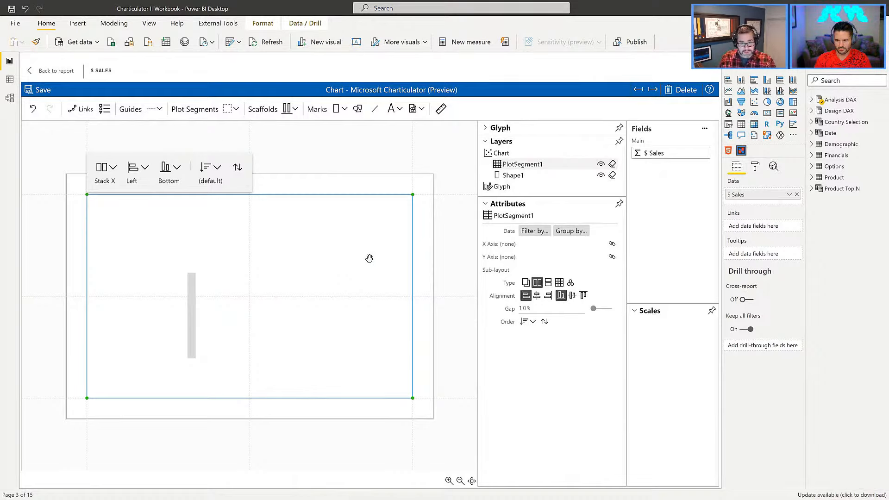
{"action": "left_click", "coordinate": [509, 175]}
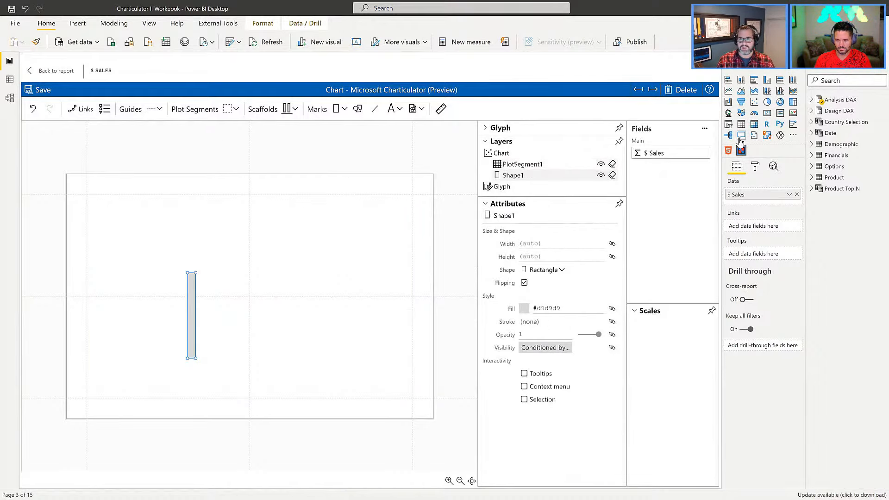
{"action": "left_click_drag", "start_coordinate": [645, 156], "coordinate": [553, 248]}
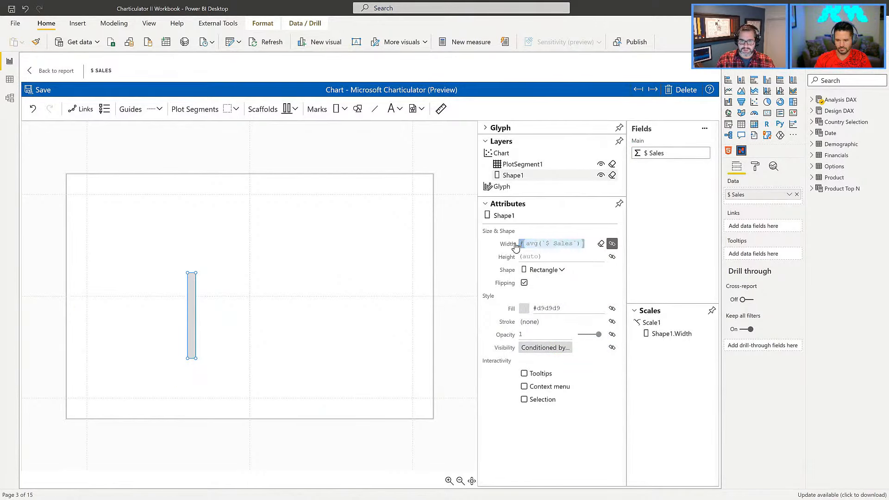
{"action": "left_click_drag", "start_coordinate": [655, 158], "coordinate": [570, 256]}
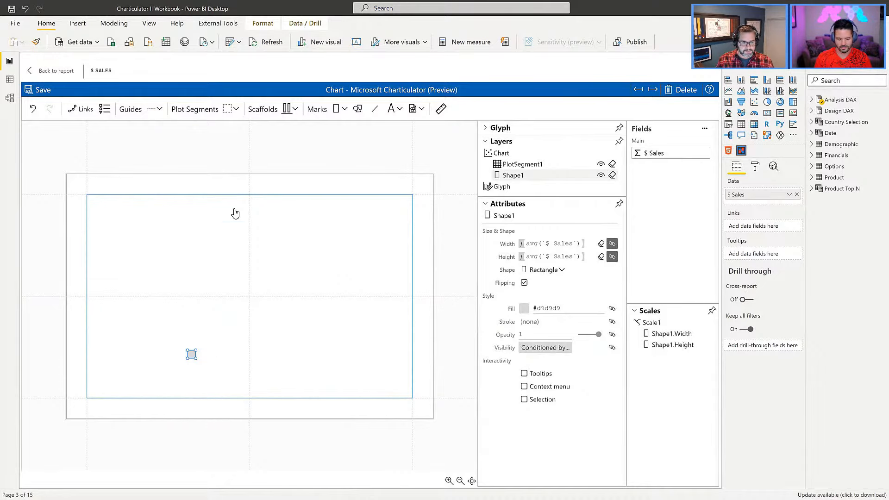
{"action": "key", "text": "Delete"}
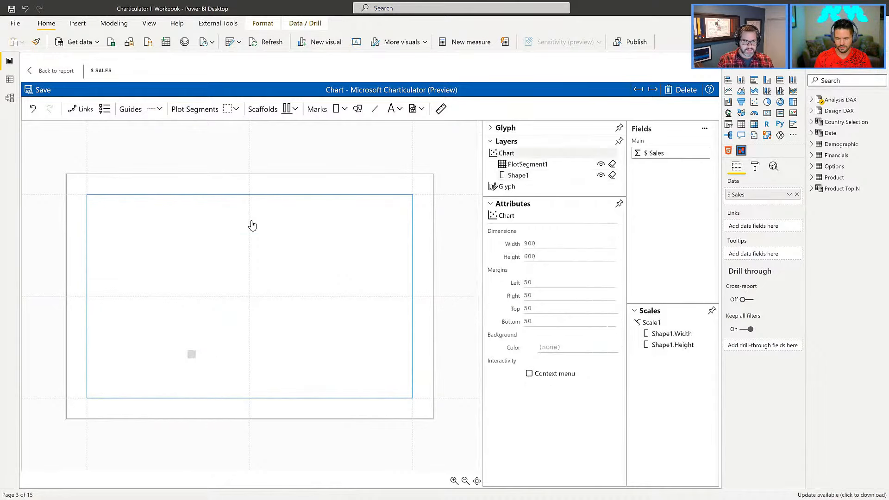
- Bring back the glyph editor, check the Main data table, and add a rectangle mark filling the glyph
{"action": "left_click", "coordinate": [503, 129]}
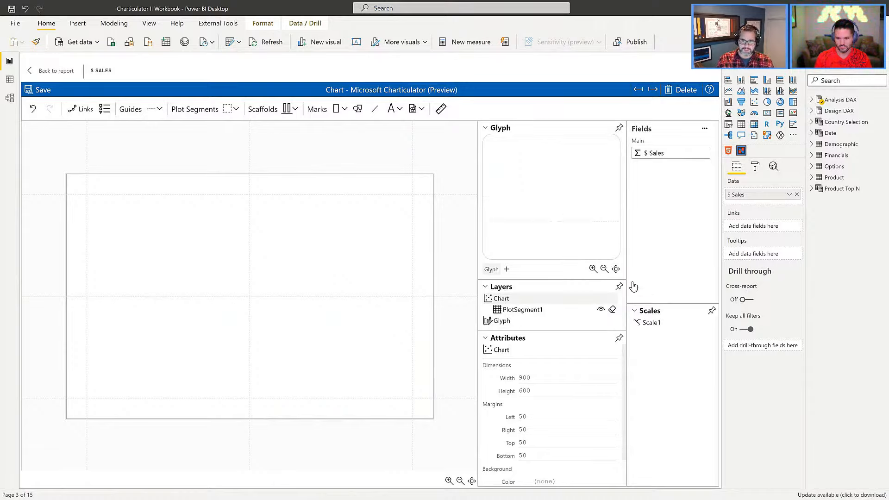
{"action": "left_click", "coordinate": [616, 269]}
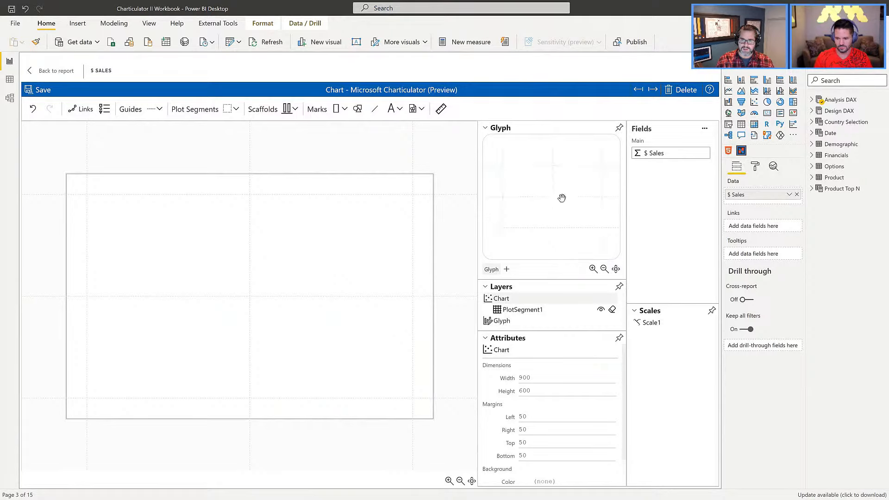
{"action": "left_click", "coordinate": [704, 128]}
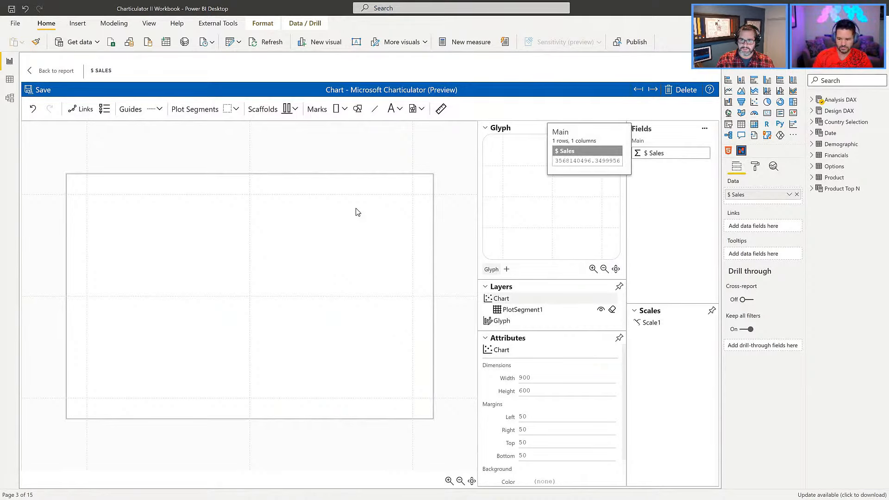
{"action": "left_click", "coordinate": [317, 155]}
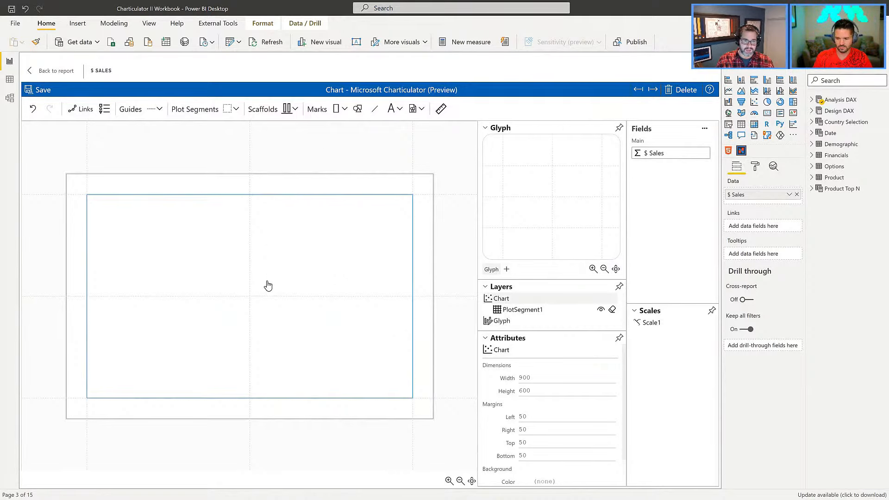
{"action": "left_click_drag", "start_coordinate": [336, 109], "coordinate": [541, 195]}
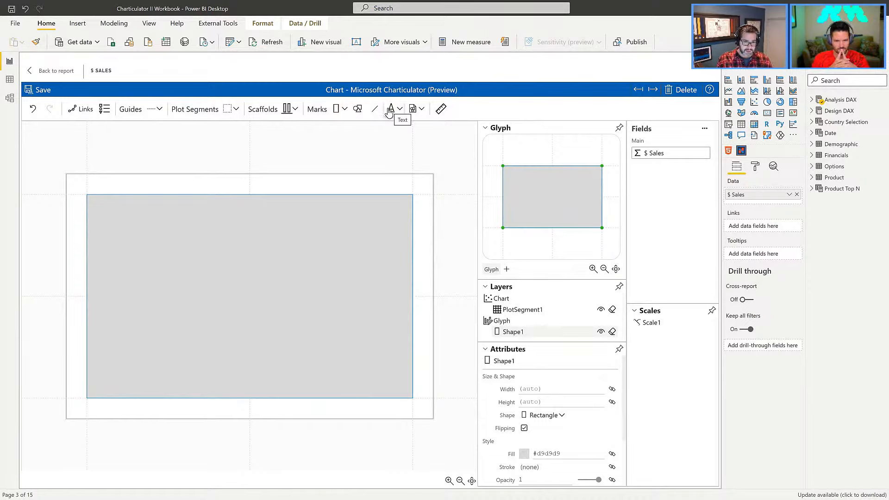
- Add a text mark at the glyph's centre, bind its text to $ Sales, and enlarge the font to size 34
{"action": "left_click_drag", "start_coordinate": [390, 112], "coordinate": [552, 195]}
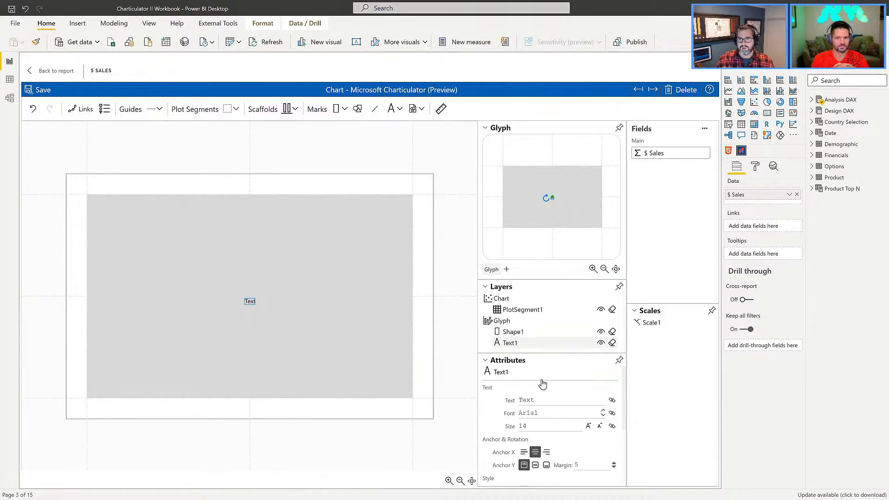
{"action": "left_click_drag", "start_coordinate": [660, 157], "coordinate": [554, 400]}
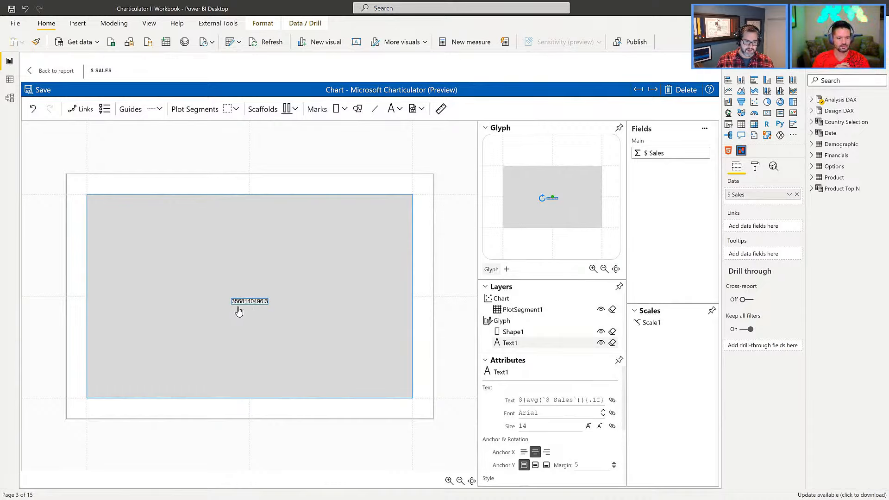
{"action": "left_click", "coordinate": [588, 429]}
{"action": "left_click", "coordinate": [588, 428]}
{"action": "left_click", "coordinate": [588, 428]}
{"action": "left_click", "coordinate": [587, 428]}
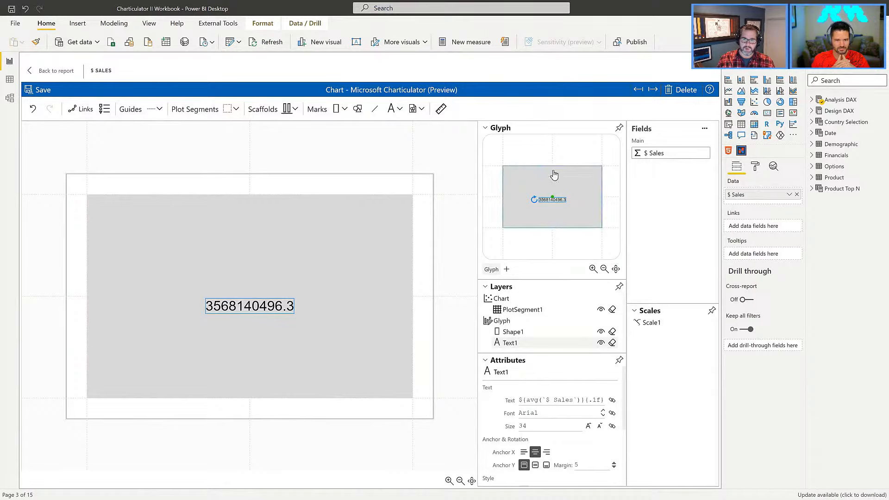
- Check the Main data table and add Country (Short) from the Demographic table to the chart data above $ Sales
{"action": "left_click", "coordinate": [704, 128]}
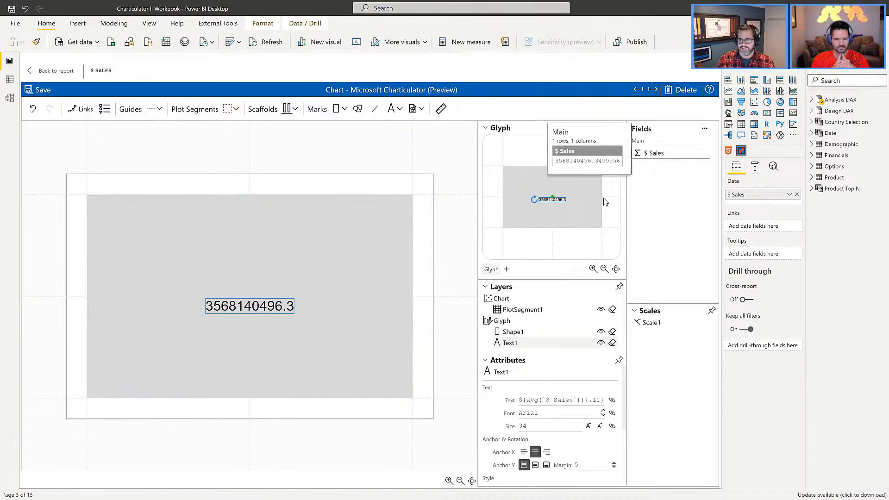
{"action": "left_click", "coordinate": [662, 207]}
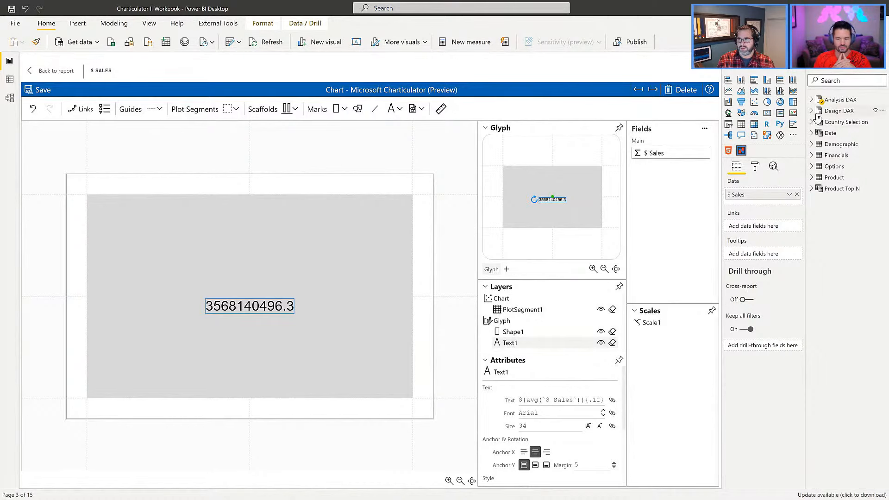
{"action": "left_click", "coordinate": [812, 145]}
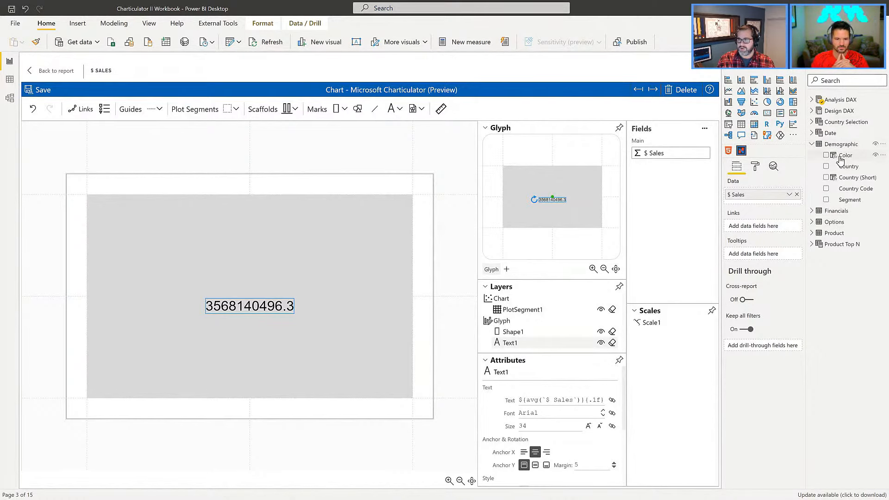
{"action": "left_click_drag", "start_coordinate": [854, 184], "coordinate": [742, 198]}
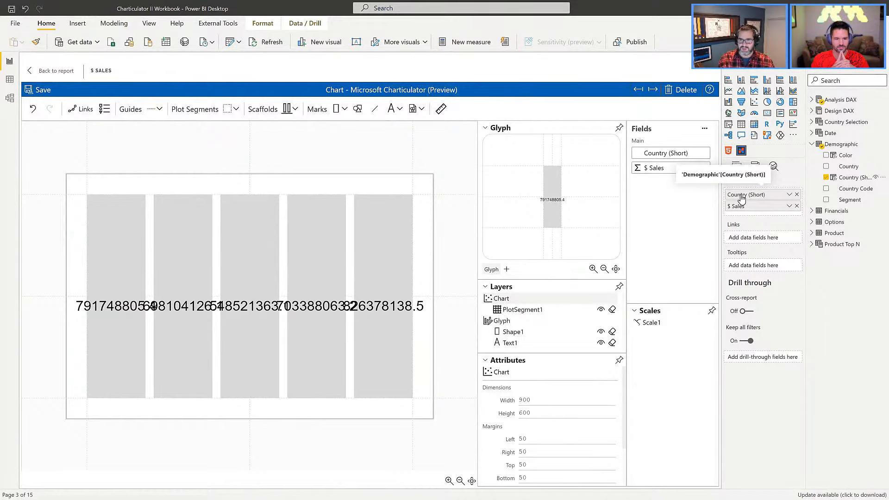
{"action": "left_click", "coordinate": [812, 145]}
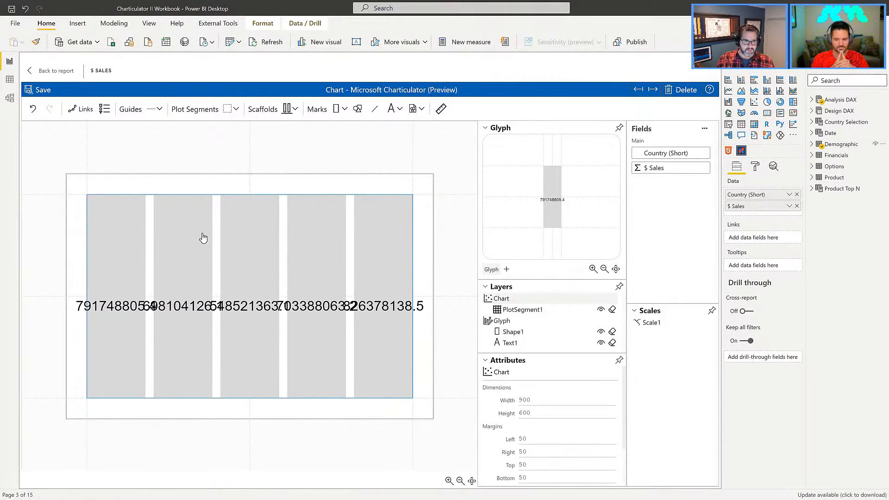
- Hide the Text1 layer and view the Main data table with the country rows
{"action": "left_click", "coordinate": [601, 344]}
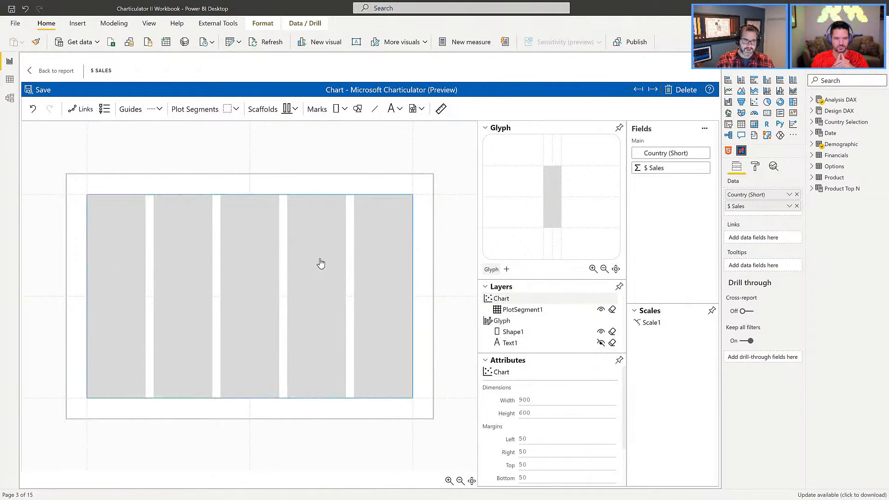
{"action": "left_click", "coordinate": [704, 130]}
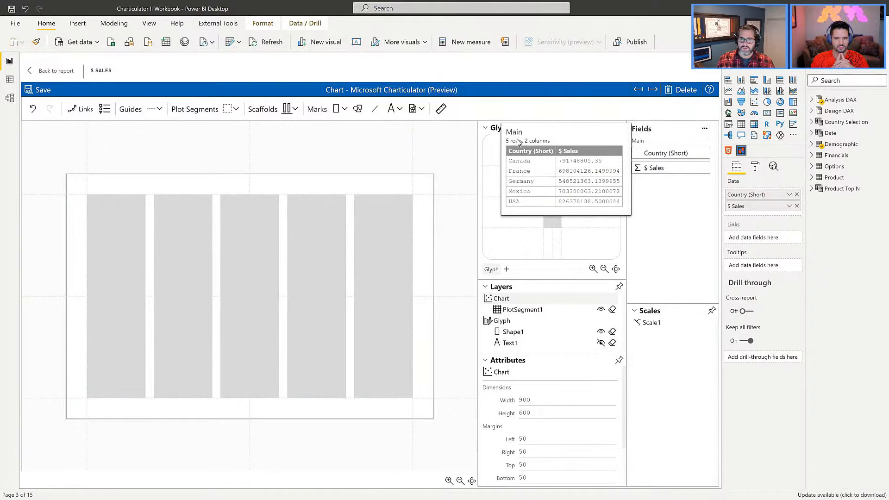
{"action": "left_click", "coordinate": [452, 174]}
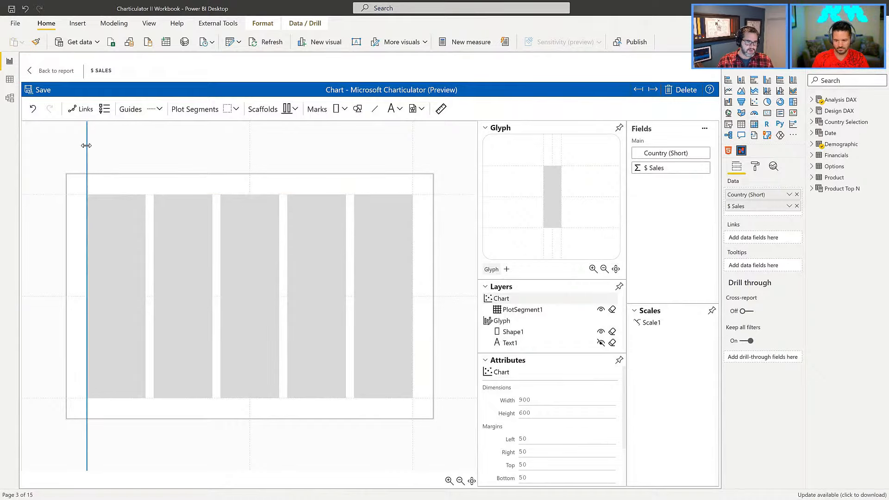
- Move the four margin guides outward, leaving chart margins of about 18 left, 19 right, 18 top and 16 bottom
{"action": "left_click_drag", "start_coordinate": [87, 431], "coordinate": [74, 433]}
{"action": "left_click_drag", "start_coordinate": [413, 435], "coordinate": [425, 436]}
{"action": "left_click_drag", "start_coordinate": [447, 195], "coordinate": [447, 182]}
{"action": "left_click_drag", "start_coordinate": [448, 397], "coordinate": [447, 412]}
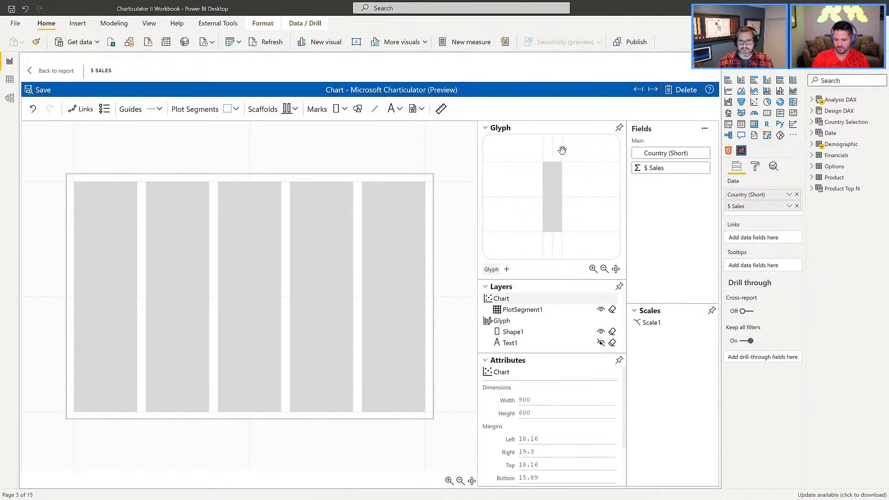
- Shrink the glyph rectangle to the lower right quarter of its frame, and lower the chart's top margin guide to mid-canvas
{"action": "left_click", "coordinate": [553, 195]}
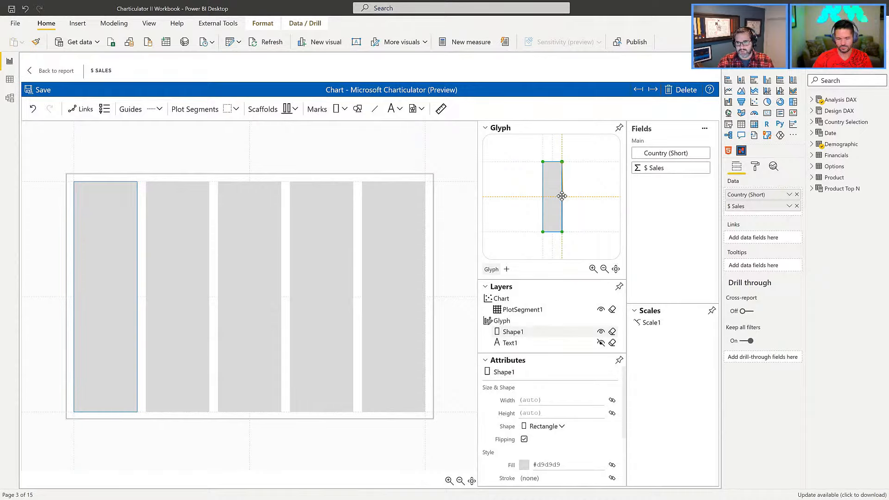
{"action": "left_click_drag", "start_coordinate": [562, 162], "coordinate": [562, 196]}
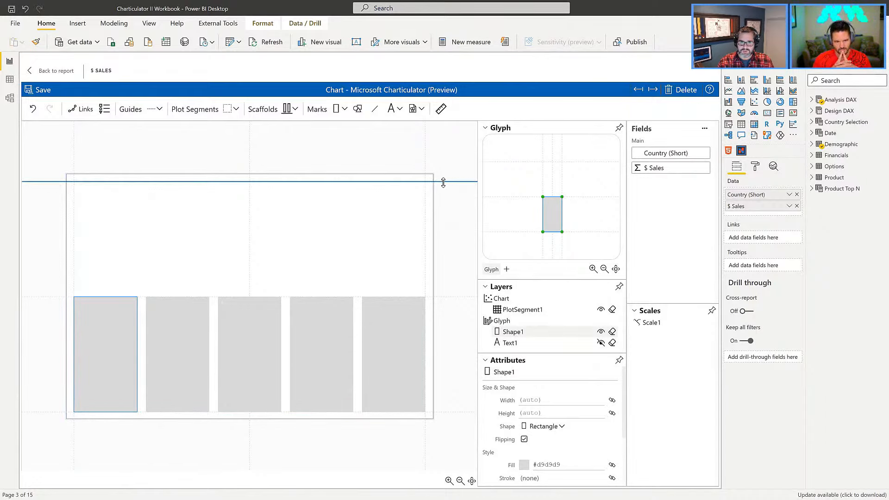
{"action": "left_click_drag", "start_coordinate": [443, 183], "coordinate": [441, 297]}
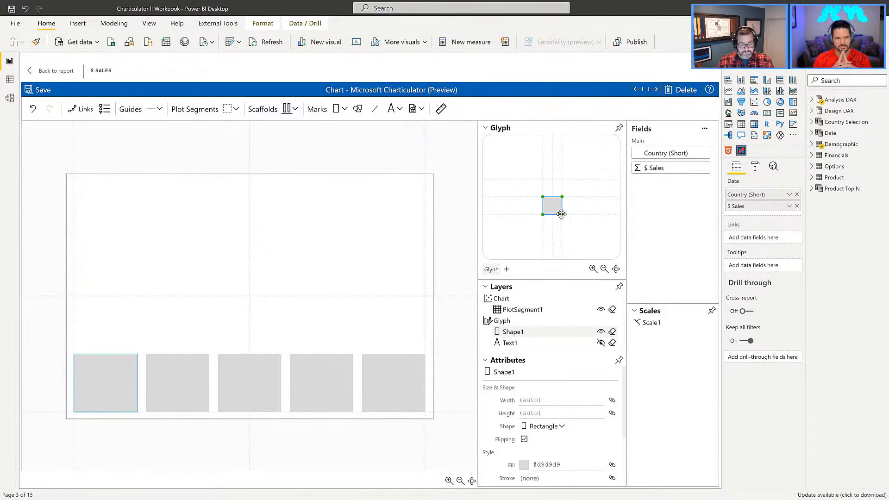
{"action": "left_click_drag", "start_coordinate": [543, 215], "coordinate": [553, 215]}
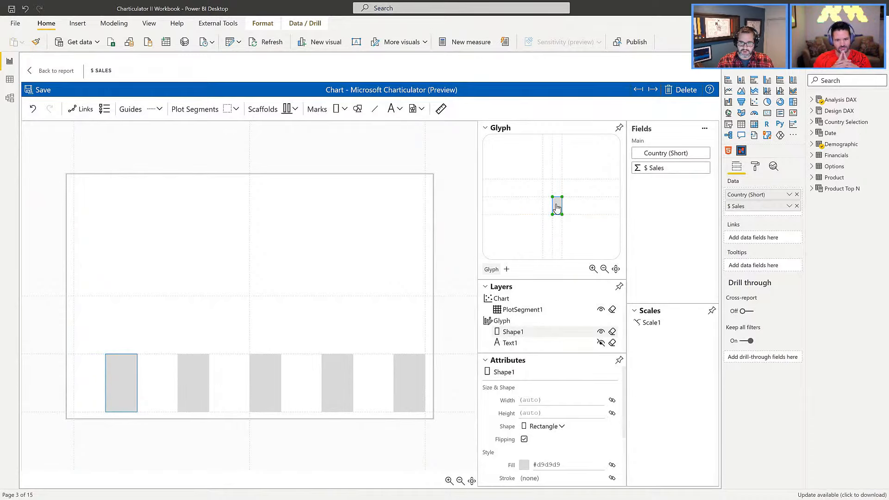
- Stretch the glyph rectangle back to fill its frame, and raise the chart's top margin guide to a margin of about 33
{"action": "left_click_drag", "start_coordinate": [554, 198], "coordinate": [543, 180]}
{"action": "left_click_drag", "start_coordinate": [444, 295], "coordinate": [444, 187]}
- Show the Text1 layer and bind its text to the Country (Short) field
{"action": "left_click", "coordinate": [516, 345]}
{"action": "left_click", "coordinate": [601, 343]}
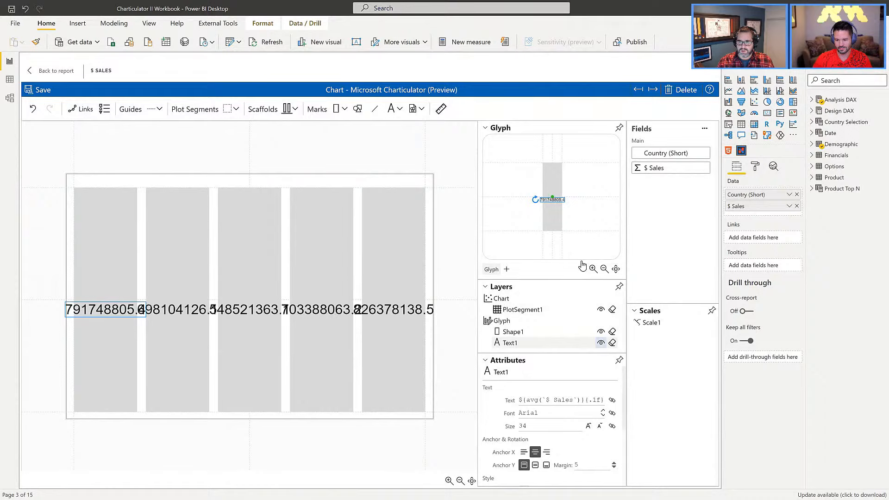
{"action": "left_click_drag", "start_coordinate": [650, 152], "coordinate": [572, 399]}
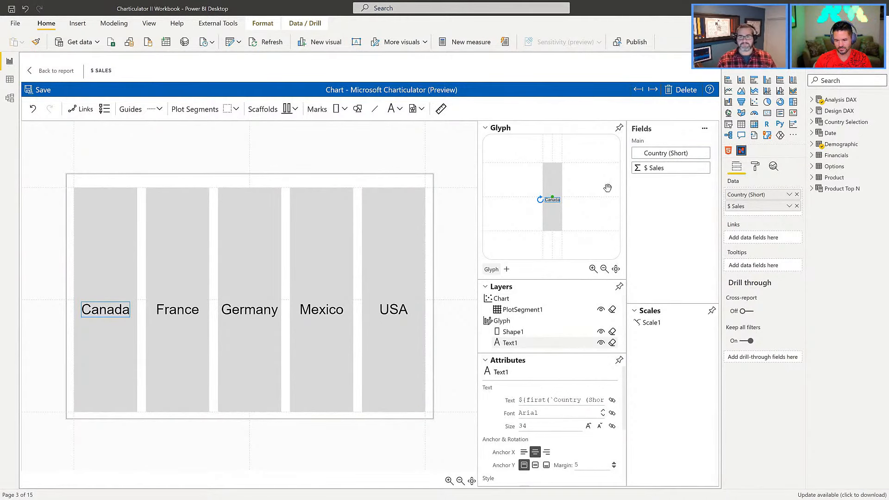
- Try the country label on the glyph rectangle's bottom edge with bottom and middle vertical anchors
{"action": "left_click_drag", "start_coordinate": [551, 197], "coordinate": [552, 232]}
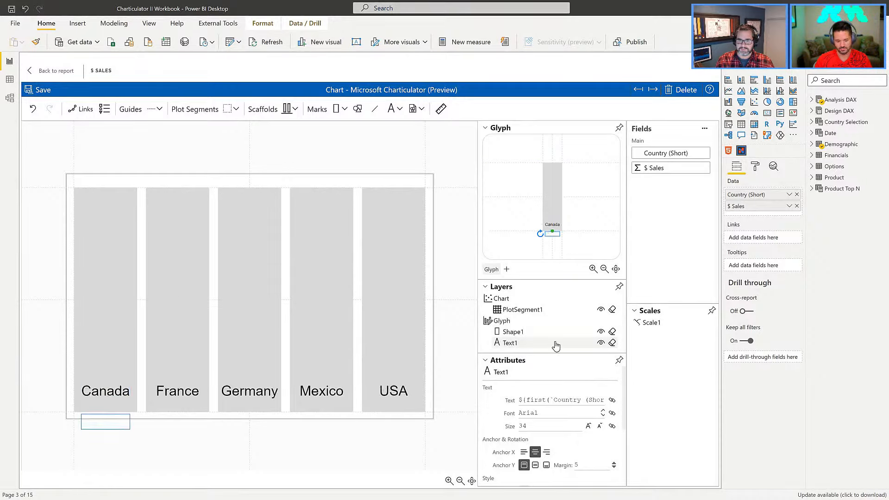
{"action": "left_click", "coordinate": [548, 468]}
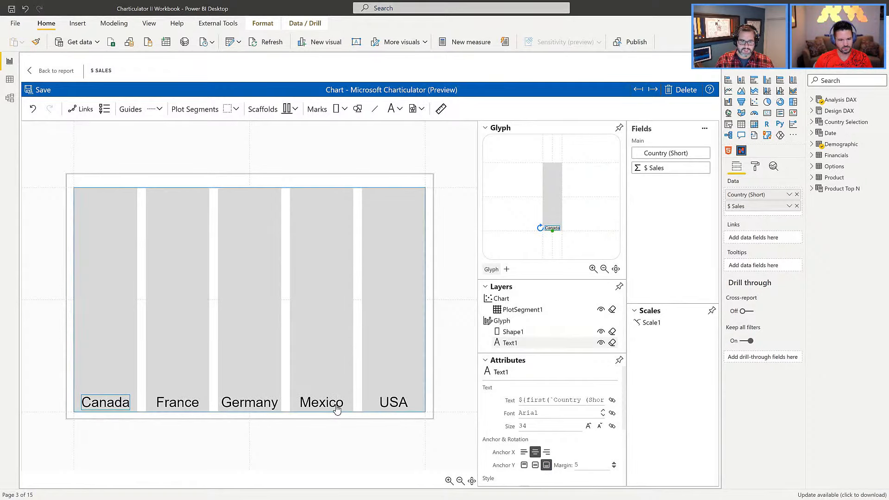
{"action": "left_click", "coordinate": [535, 465]}
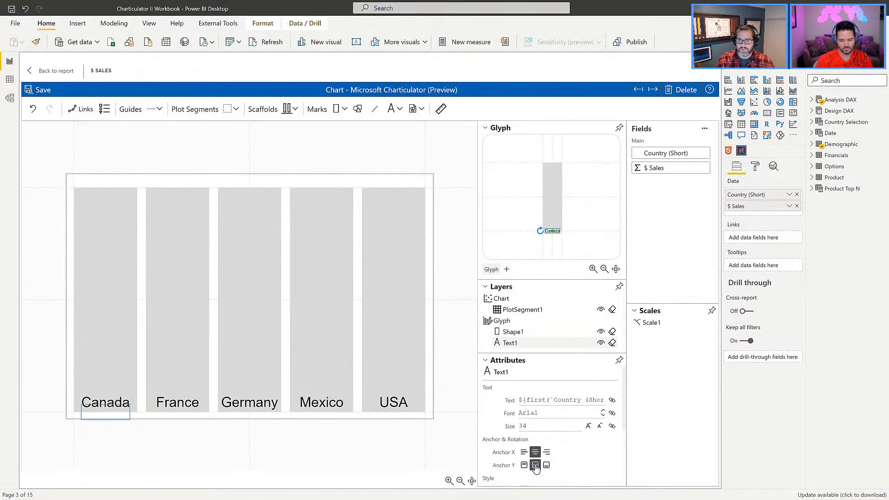
{"action": "left_click", "coordinate": [551, 234]}
{"action": "left_click", "coordinate": [553, 236]}
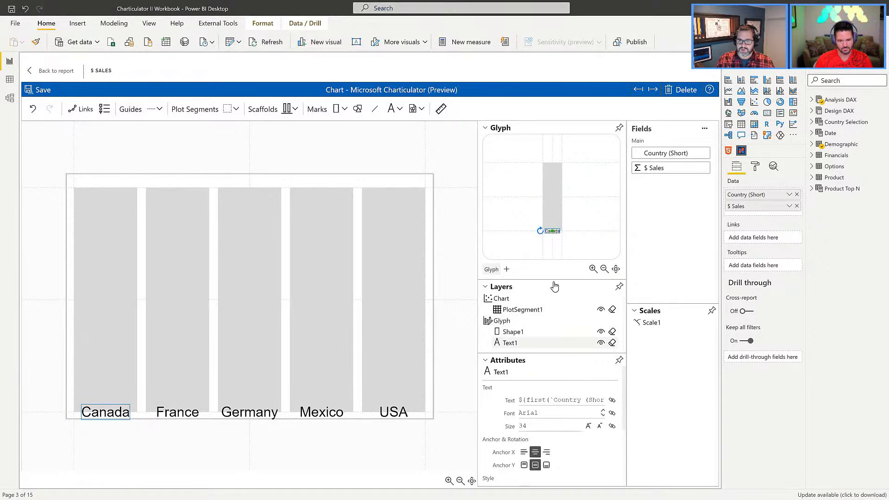
- Return the country label to the centre of the glyph rectangle and set its vertical anchor to middle
{"action": "left_click", "coordinate": [525, 465]}
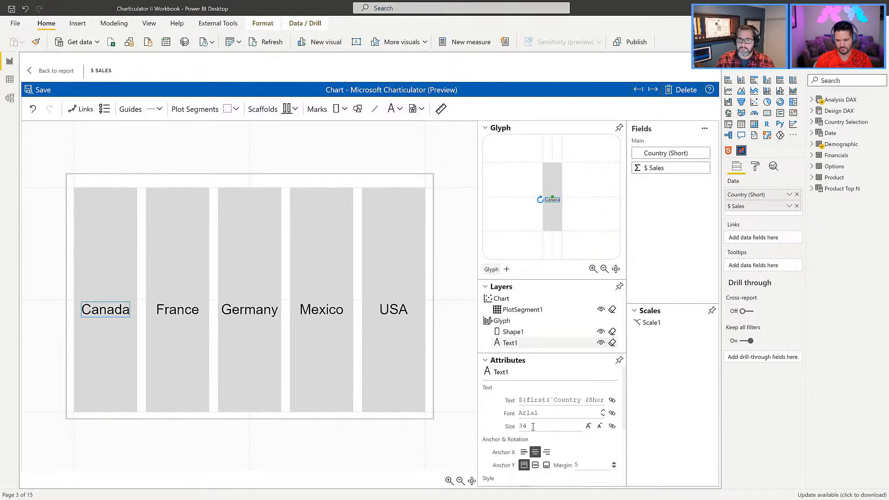
{"action": "left_click", "coordinate": [535, 465]}
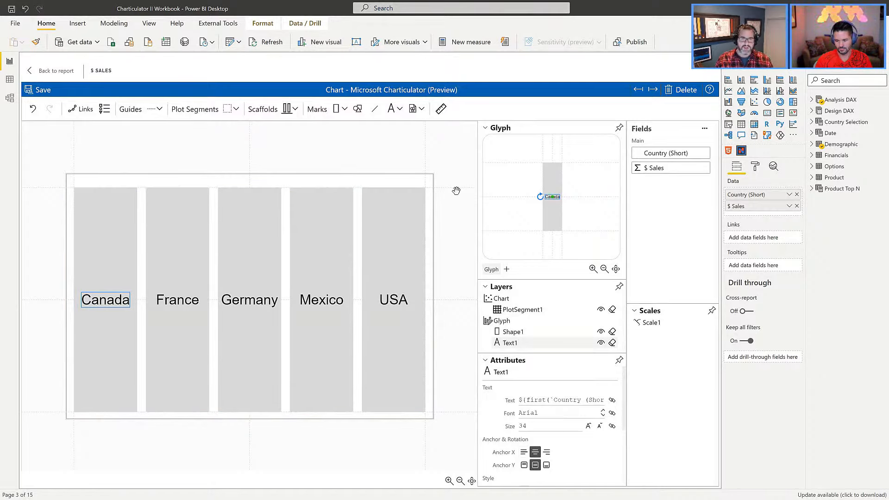
- Try the Stack Y, Grid, Packing and Overlap sub-layouts on PlotSegment1
{"action": "left_click", "coordinate": [509, 309]}
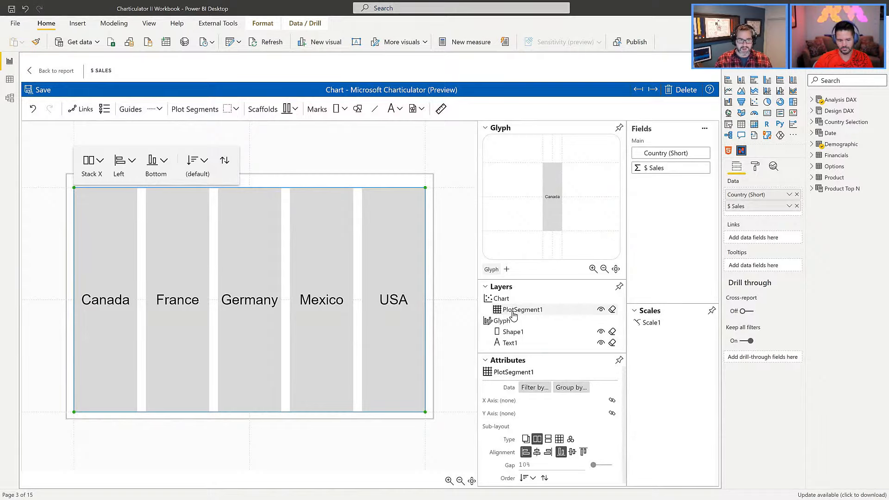
{"action": "left_click", "coordinate": [98, 167]}
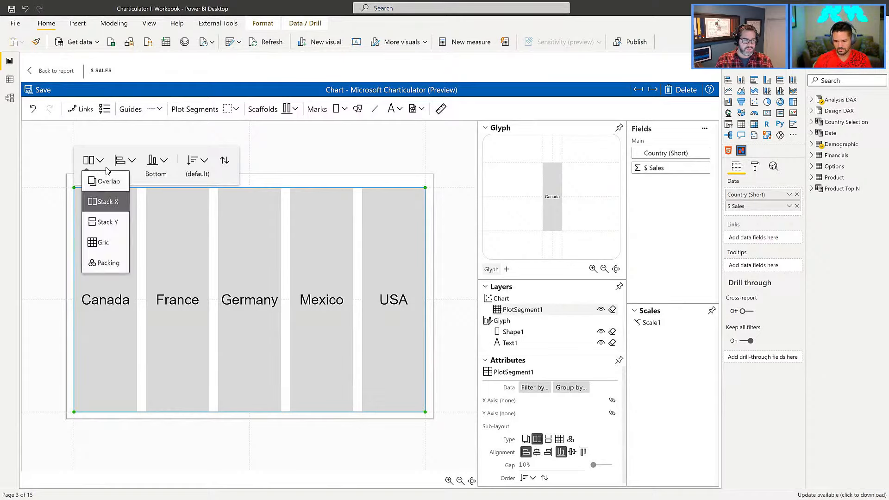
{"action": "left_click", "coordinate": [106, 223]}
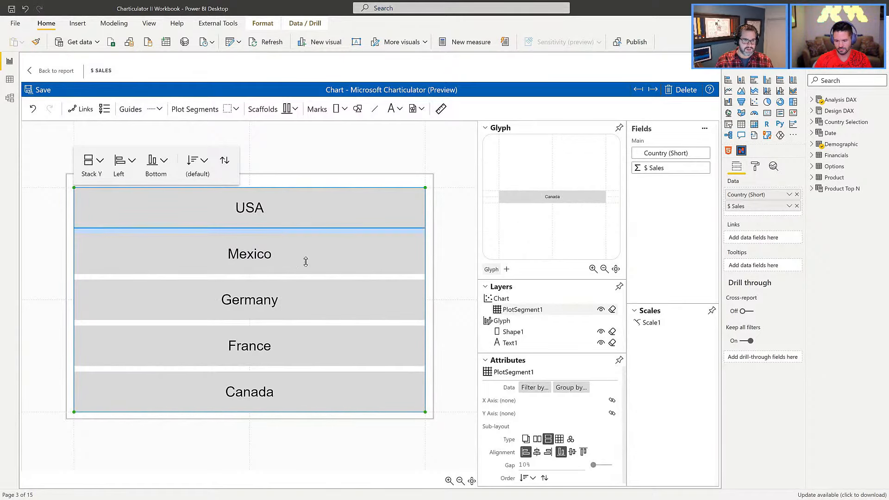
{"action": "left_click", "coordinate": [93, 166]}
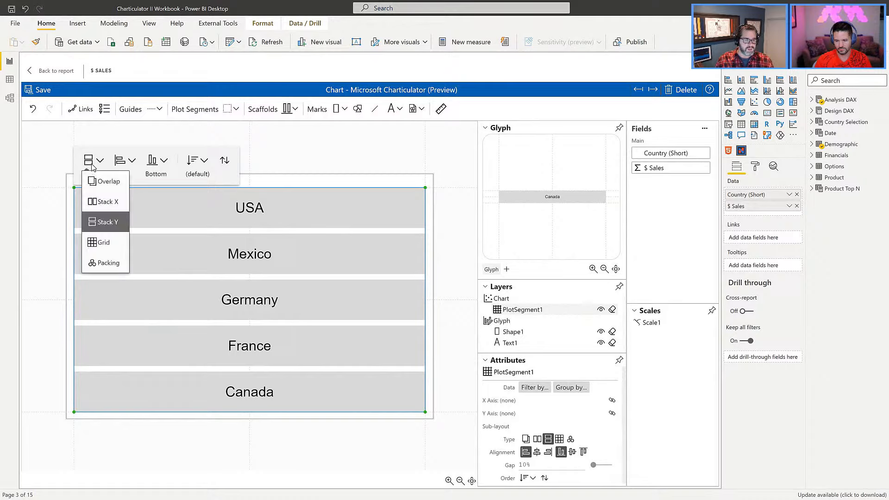
{"action": "left_click", "coordinate": [105, 243]}
{"action": "left_click", "coordinate": [92, 168]}
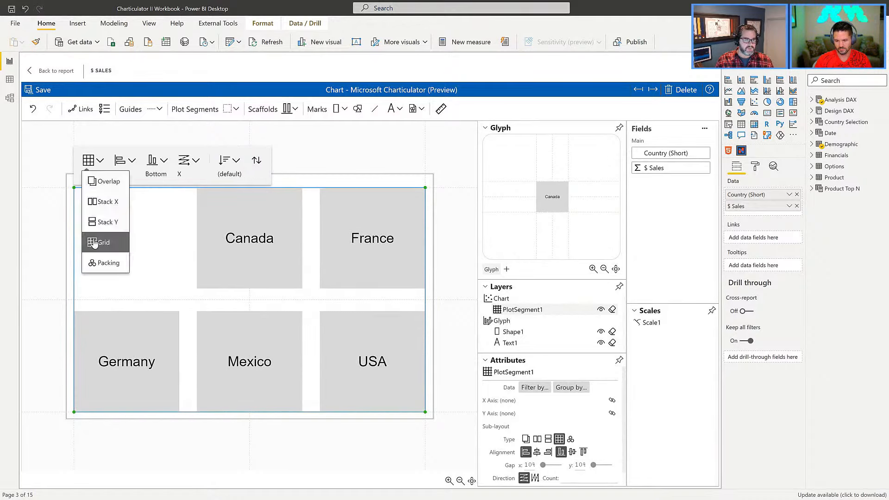
{"action": "left_click", "coordinate": [100, 259]}
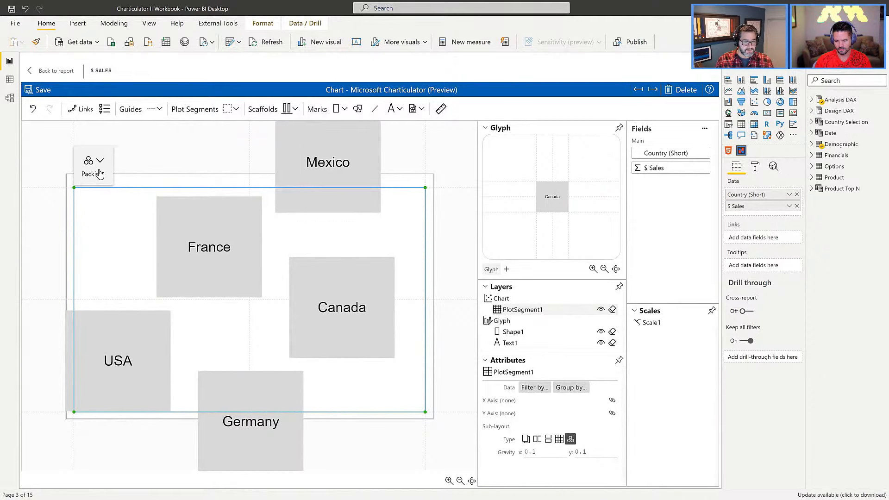
{"action": "left_click", "coordinate": [98, 172]}
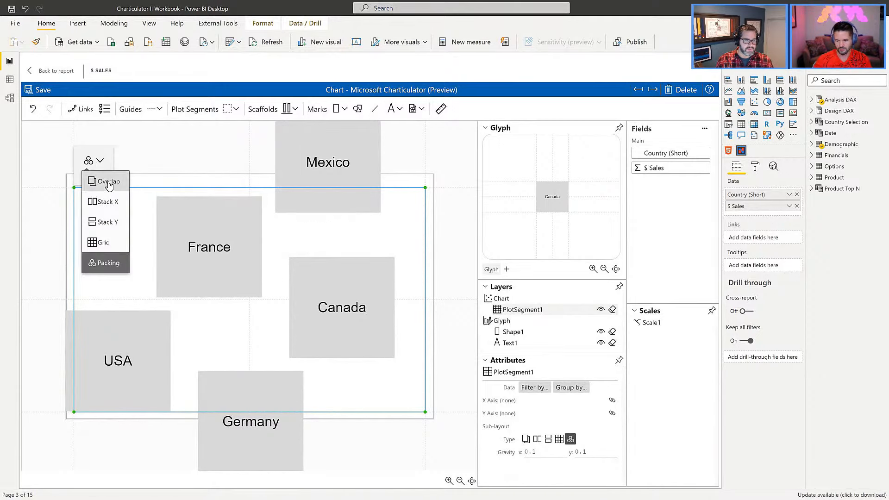
{"action": "left_click", "coordinate": [108, 183]}
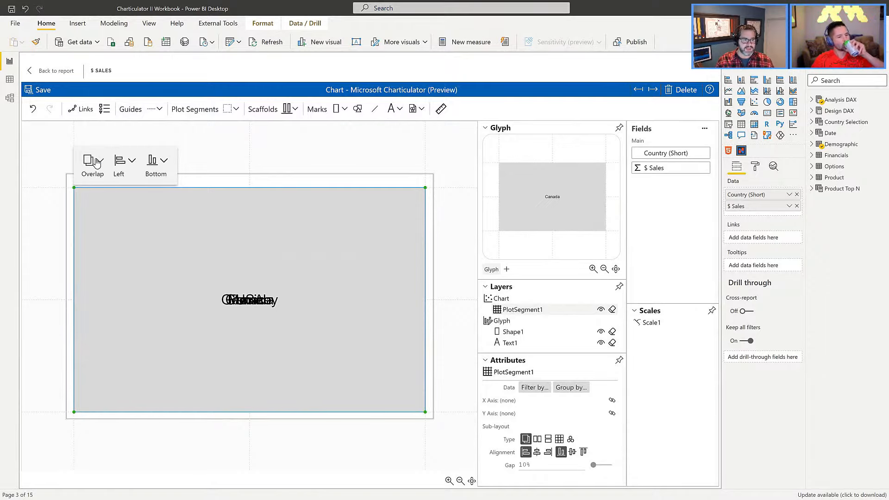
- Set PlotSegment1's sub-layout to Stack Y
{"action": "left_click", "coordinate": [97, 163]}
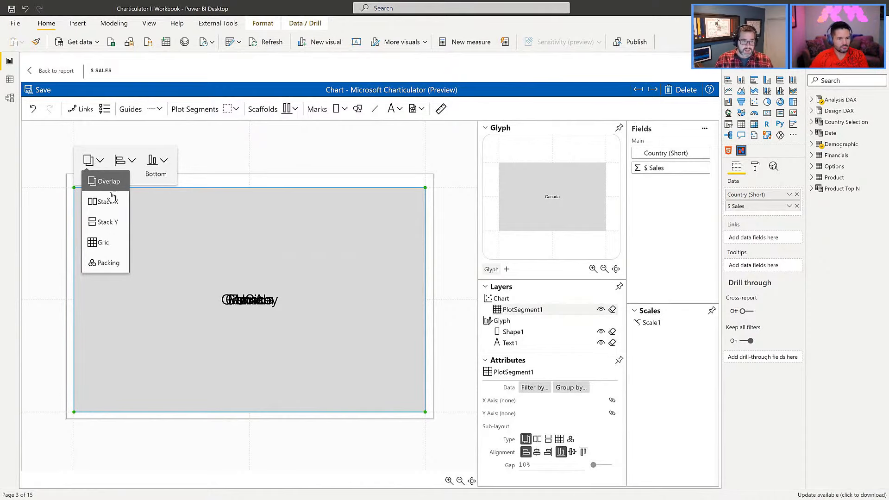
{"action": "left_click", "coordinate": [105, 223]}
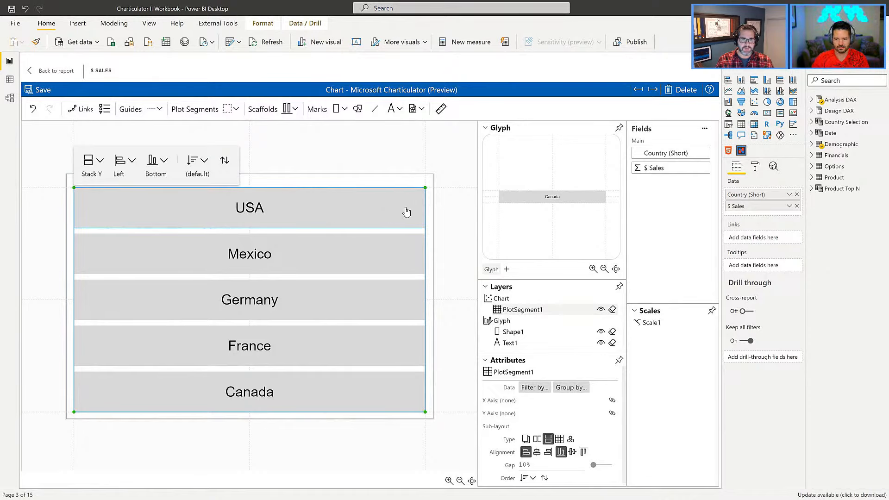
- Check the row order in the Main data table and sort the visual by $ Sales
{"action": "left_click", "coordinate": [704, 128]}
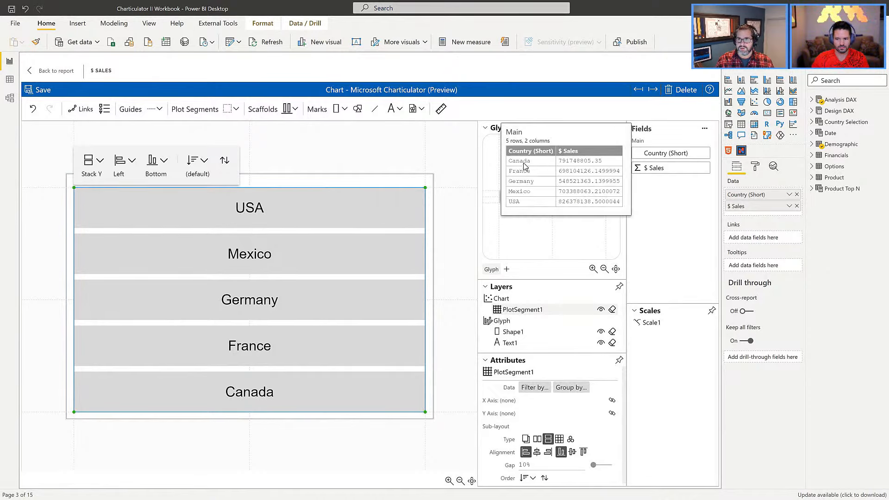
{"action": "left_click", "coordinate": [443, 150]}
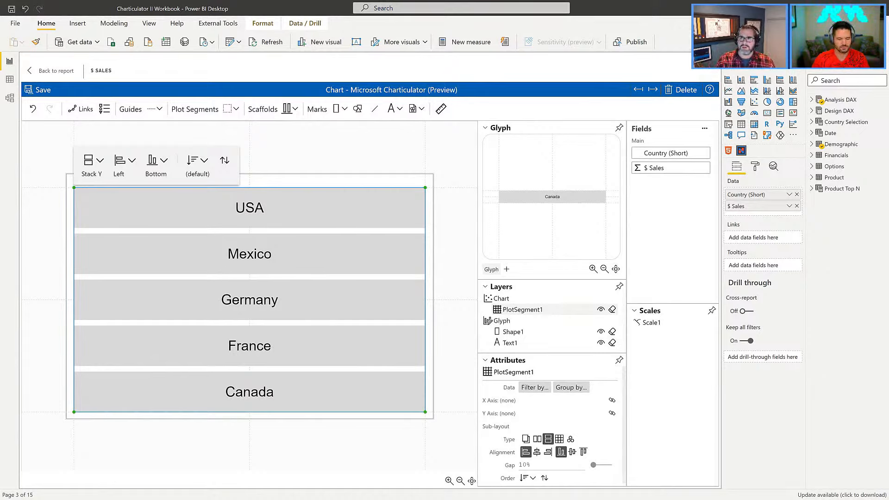
{"action": "left_click", "coordinate": [714, 59]}
{"action": "left_click", "coordinate": [714, 60]}
{"action": "left_click", "coordinate": [714, 60]}
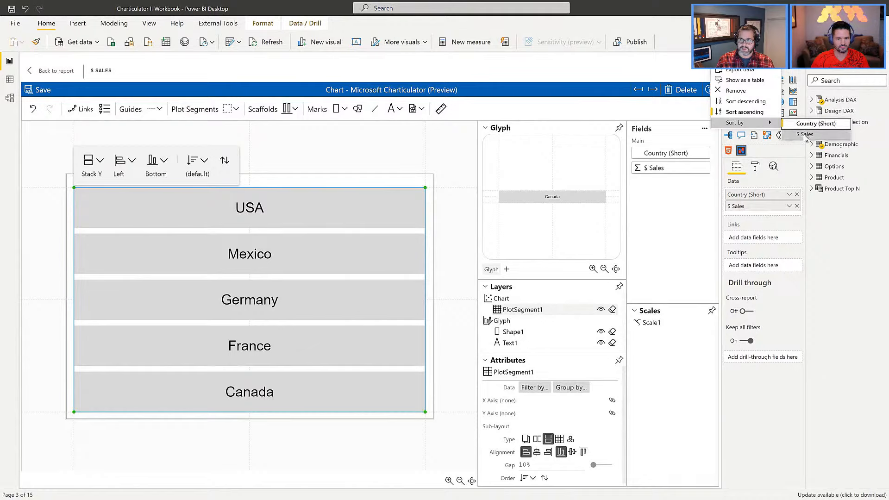
{"action": "left_click", "coordinate": [804, 136]}
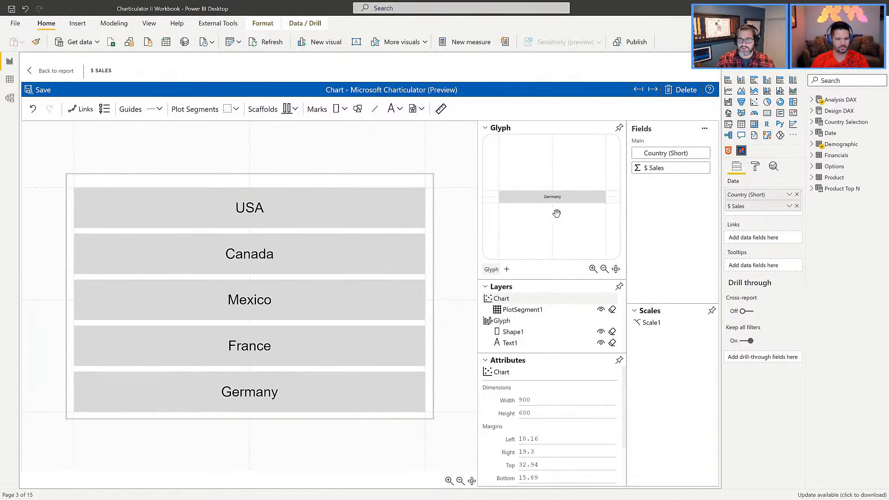
- Bind the width of Shape1 to the $ Sales field
{"action": "left_click", "coordinate": [513, 333]}
{"action": "left_click_drag", "start_coordinate": [657, 171], "coordinate": [548, 400]}
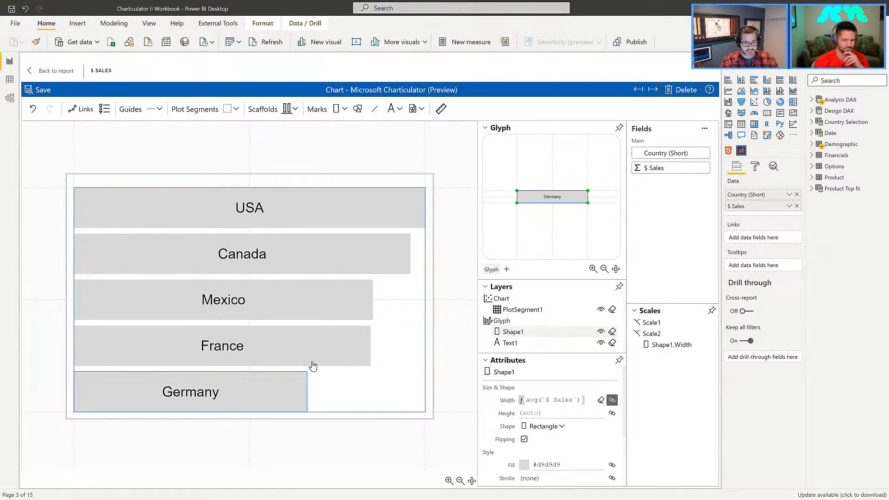
- Move the country label to the bar's left edge and set its horizontal anchor to left
{"action": "left_click", "coordinate": [553, 198]}
{"action": "left_click_drag", "start_coordinate": [543, 198], "coordinate": [568, 197]}
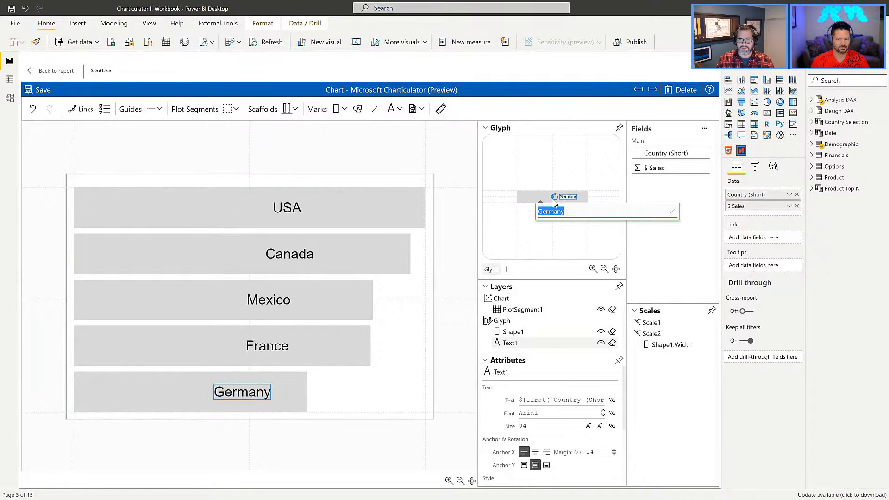
{"action": "left_click", "coordinate": [550, 199]}
{"action": "left_click_drag", "start_coordinate": [551, 198], "coordinate": [518, 198]}
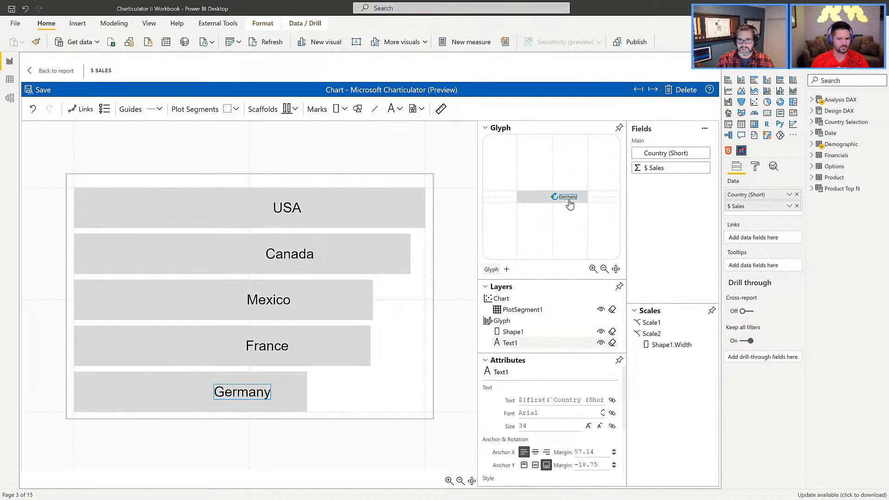
{"action": "left_click", "coordinate": [547, 455]}
{"action": "left_click_drag", "start_coordinate": [551, 199], "coordinate": [518, 196]}
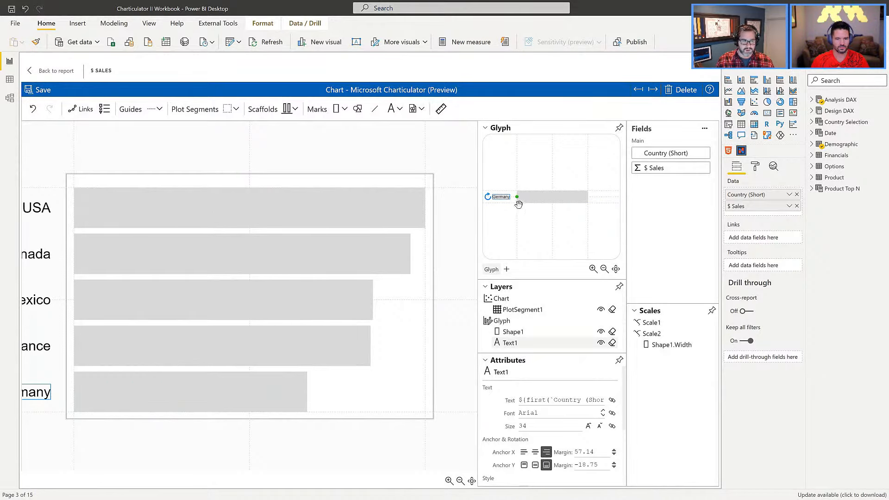
{"action": "left_click", "coordinate": [524, 454]}
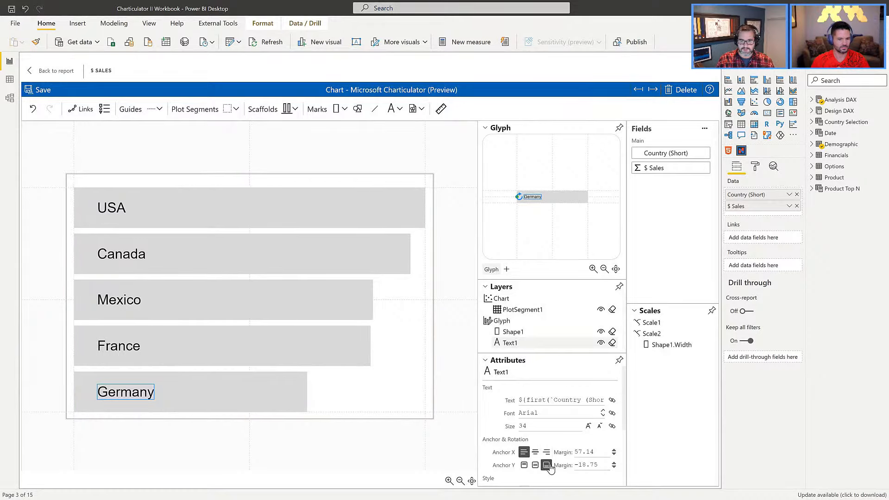
- Set the country label's horizontal anchor margin to 0 and deselect the label
{"action": "left_click", "coordinate": [594, 465]}
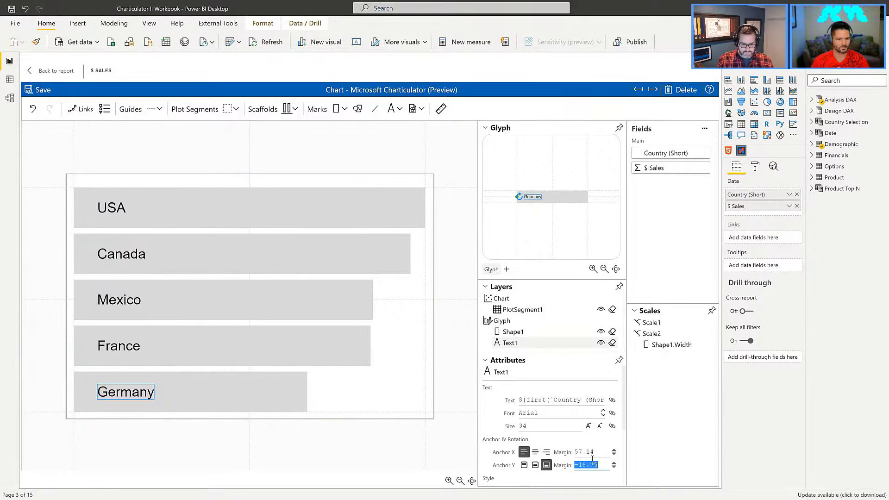
{"action": "left_click", "coordinate": [592, 458]}
{"action": "type", "text": "0"}
{"action": "key", "text": "Tab"}
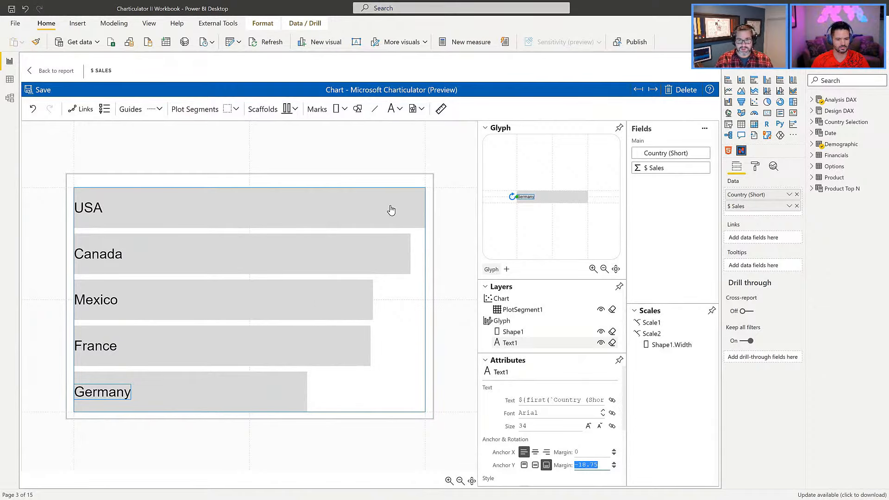
{"action": "left_click", "coordinate": [414, 152]}
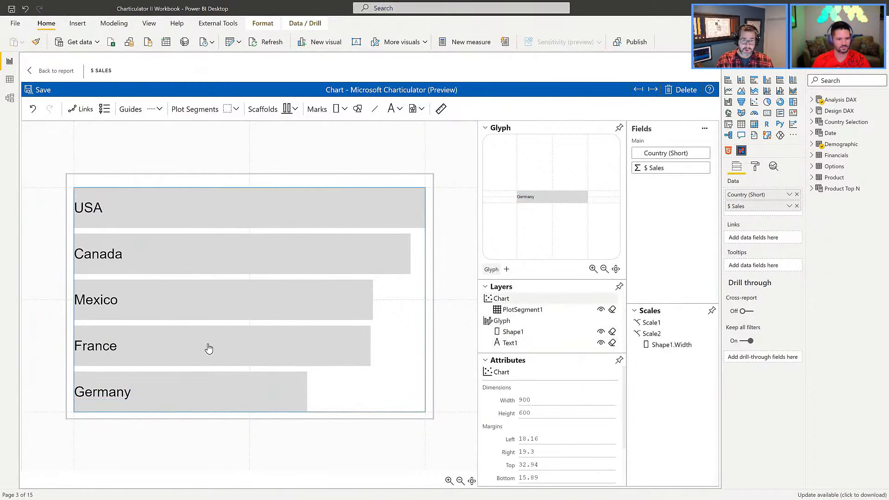
- Apply the polar scaffold to the stacked bar plot segment and select the resulting circular plot segment
{"action": "left_click", "coordinate": [294, 109]}
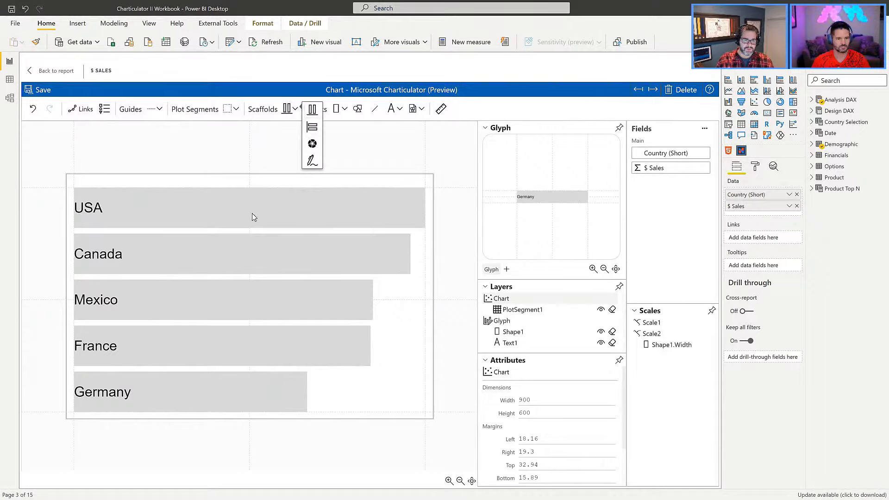
{"action": "left_click", "coordinate": [354, 159]}
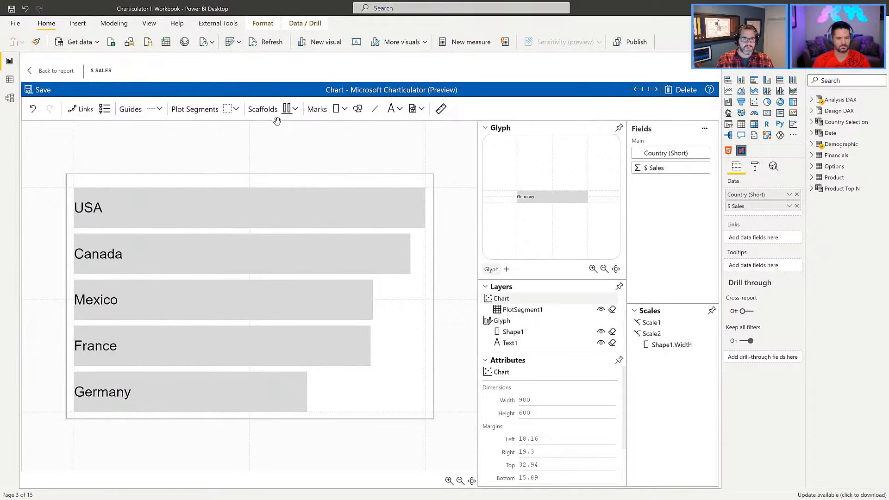
{"action": "left_click", "coordinate": [294, 111]}
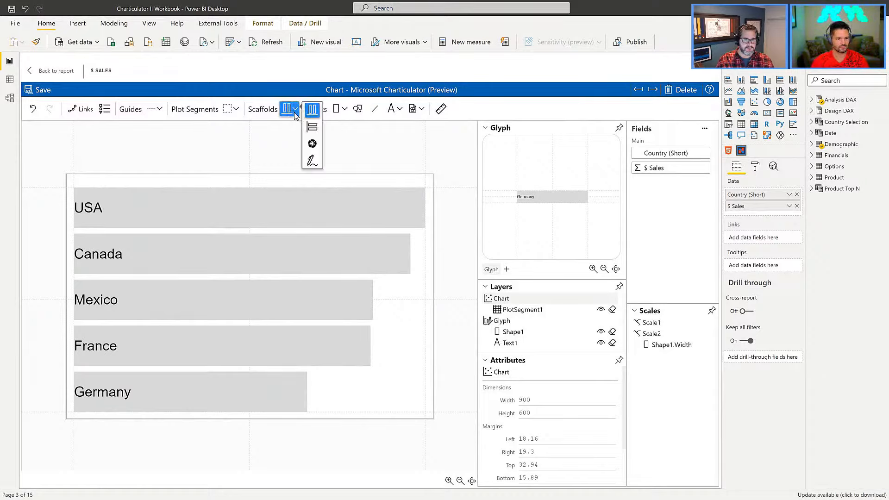
{"action": "left_click", "coordinate": [312, 144]}
{"action": "left_click_drag", "start_coordinate": [287, 111], "coordinate": [282, 248]}
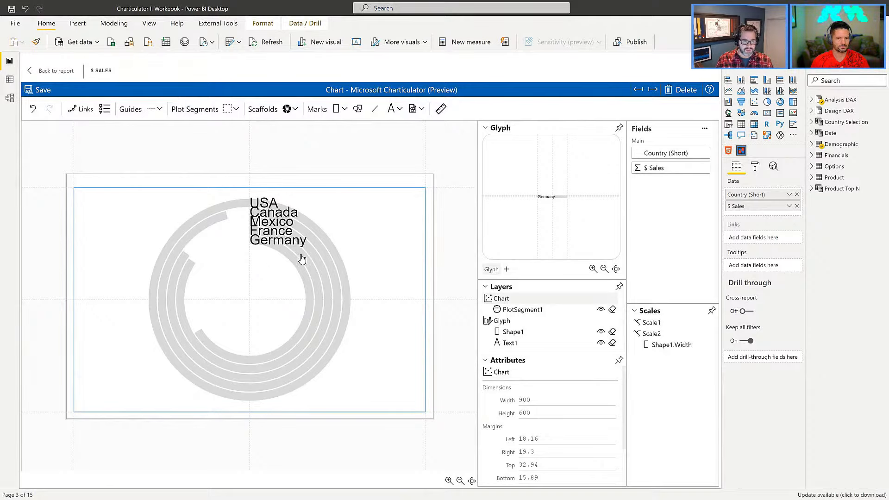
{"action": "left_click", "coordinate": [133, 223]}
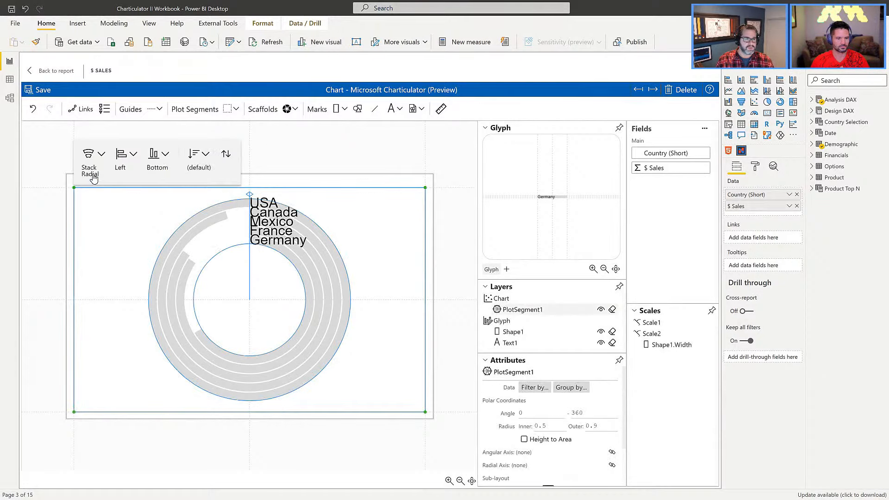
- Try the Packing layout on the circular plot segment and undo it
{"action": "left_click", "coordinate": [94, 159]}
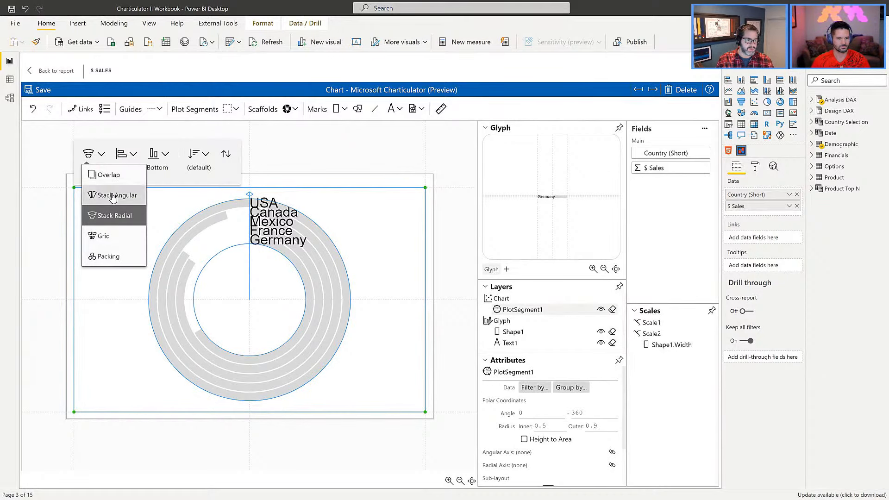
{"action": "left_click", "coordinate": [110, 255]}
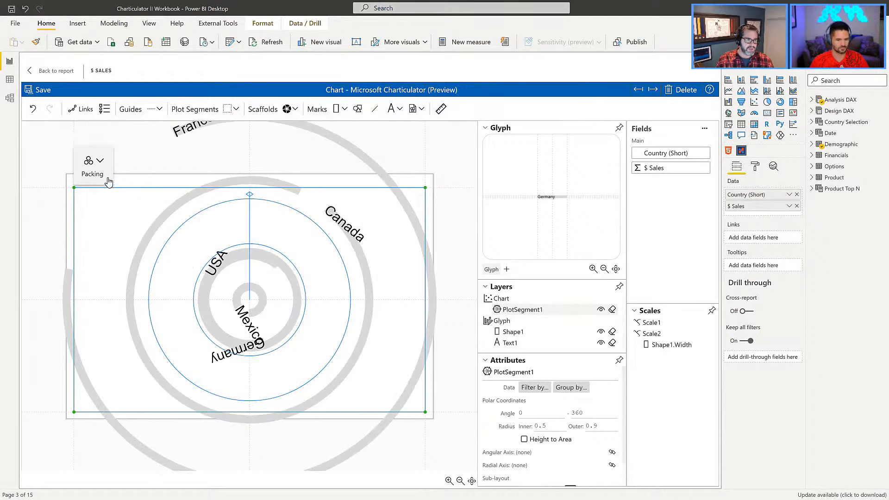
{"action": "left_click", "coordinate": [100, 165]}
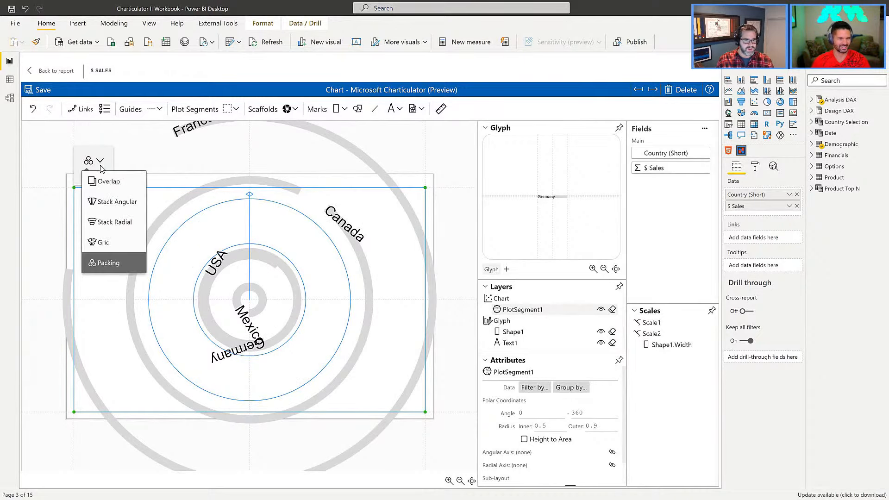
{"action": "left_click", "coordinate": [149, 156]}
{"action": "key", "text": "ctrl+z"}
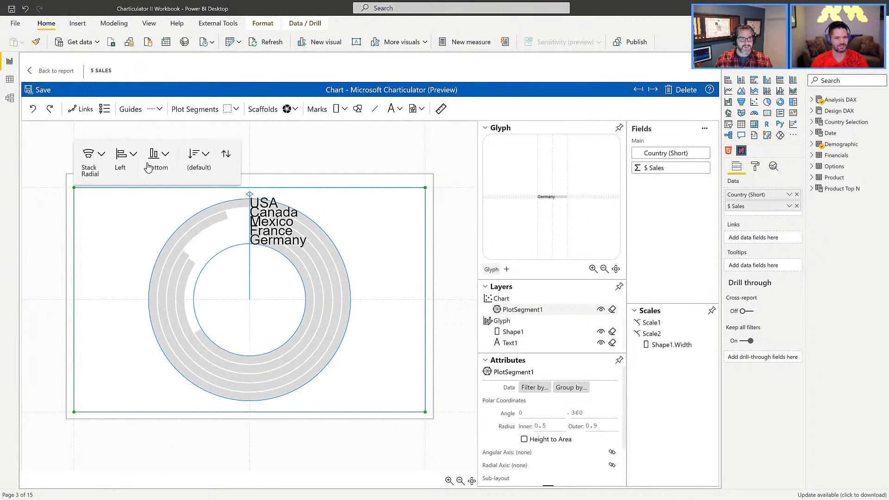
- Undo the polar scaffold and deselect the plot segment
{"action": "key", "text": "ctrl+z"}
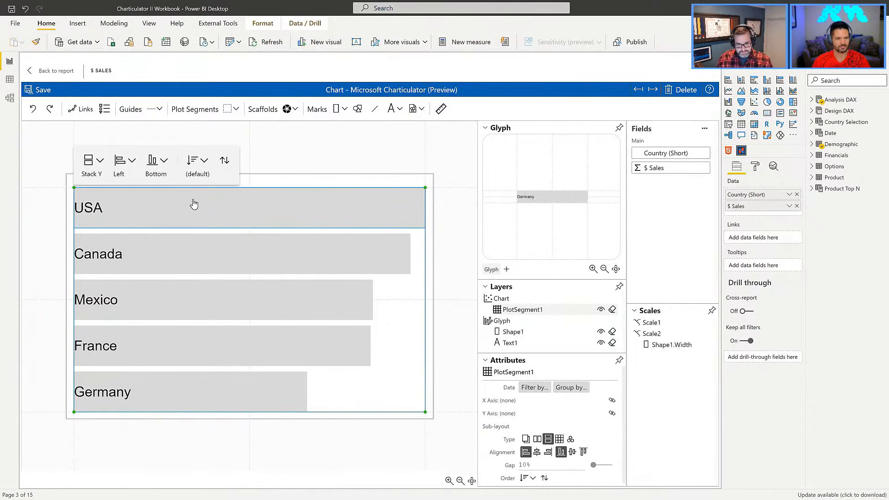
{"action": "left_click", "coordinate": [297, 162]}
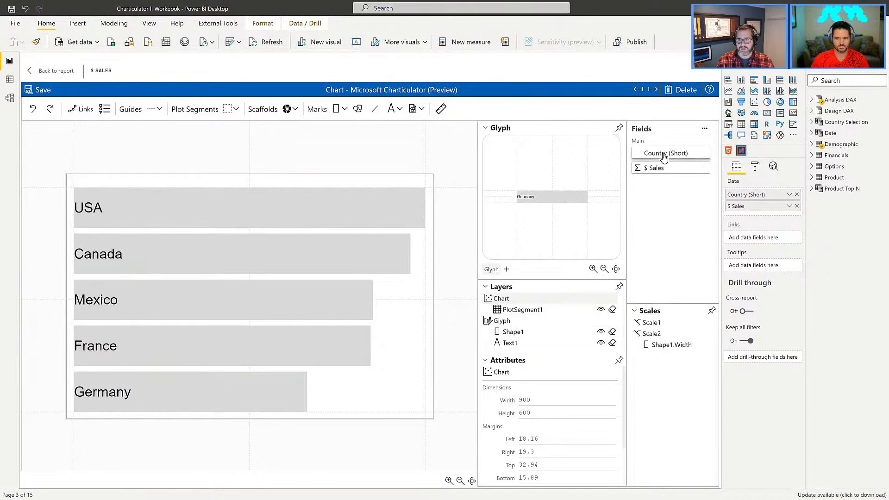
- Bind Country (Short) to the plot segment's Y axis and widen the chart's left margin to about 68 for the axis labels
{"action": "left_click_drag", "start_coordinate": [664, 158], "coordinate": [74, 255]}
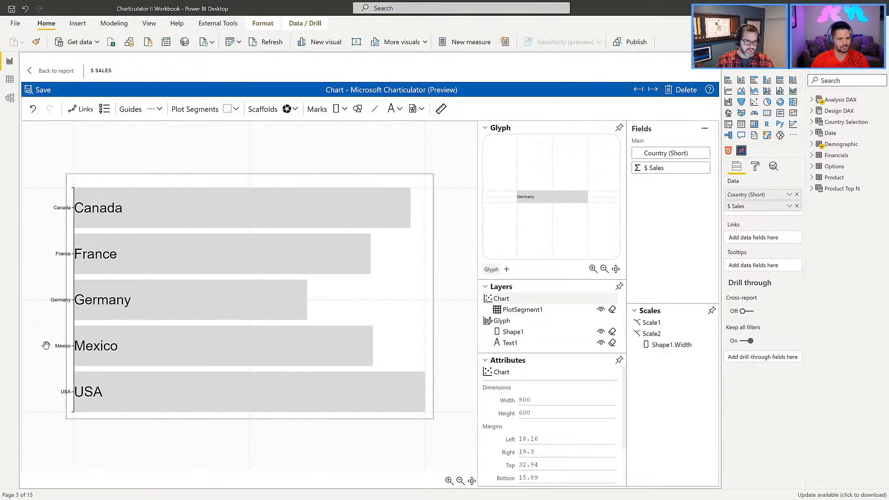
{"action": "left_click_drag", "start_coordinate": [70, 161], "coordinate": [93, 162]}
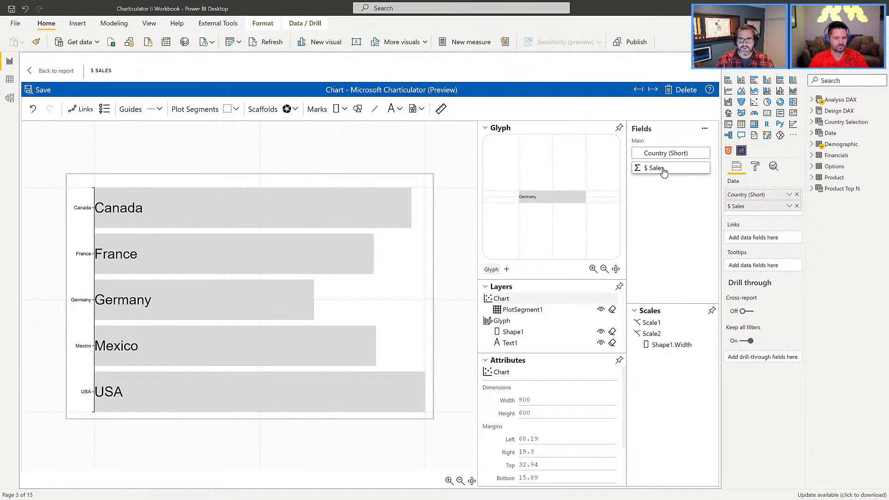
- Try $ Sales on the plot segment's X axis with Shape1 hidden and a circle symbol in the glyph
{"action": "left_click_drag", "start_coordinate": [663, 171], "coordinate": [245, 414]}
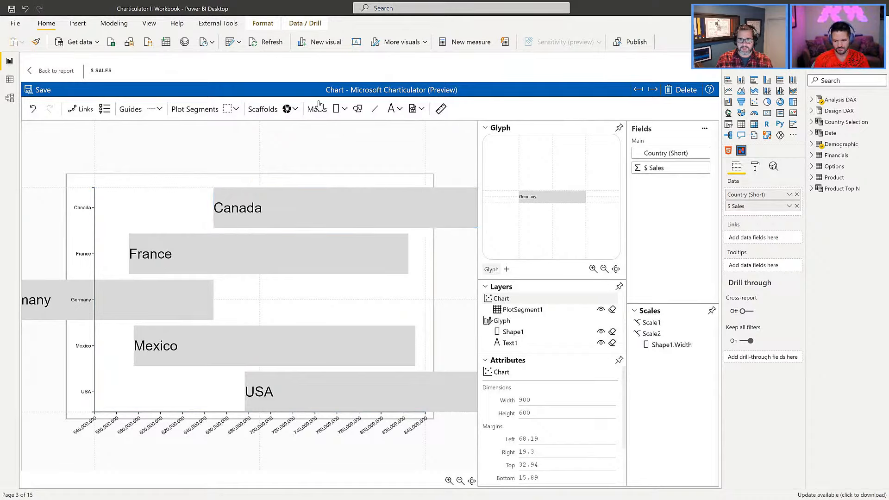
{"action": "left_click", "coordinate": [600, 332]}
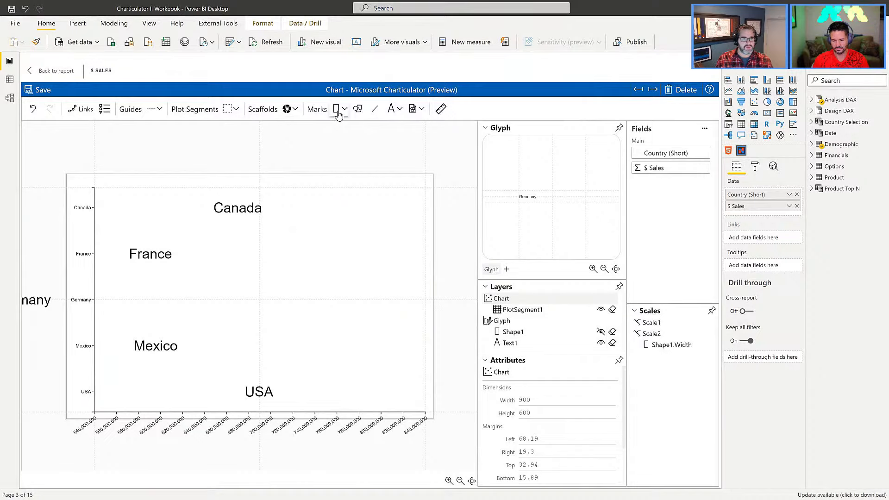
{"action": "left_click_drag", "start_coordinate": [357, 109], "coordinate": [551, 198]}
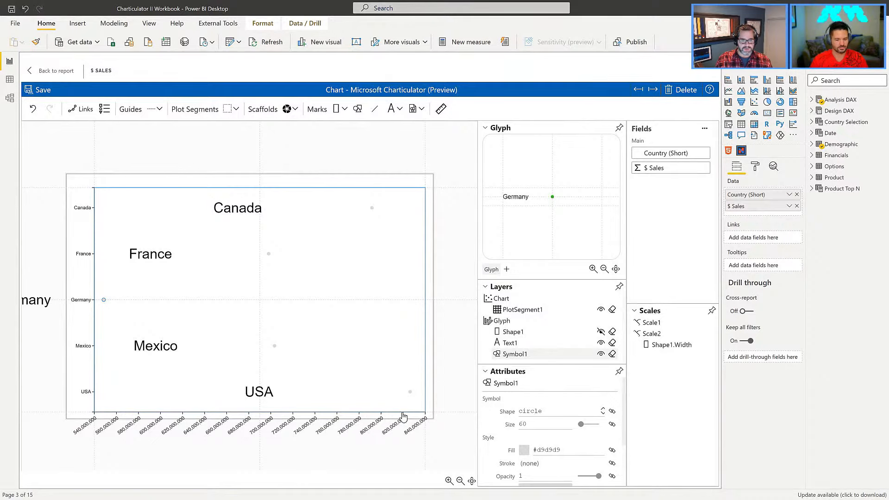
- Undo the added symbol, the hiding of Shape1 and the $ Sales binding on the X axis
{"action": "key", "text": "ctrl+z"}
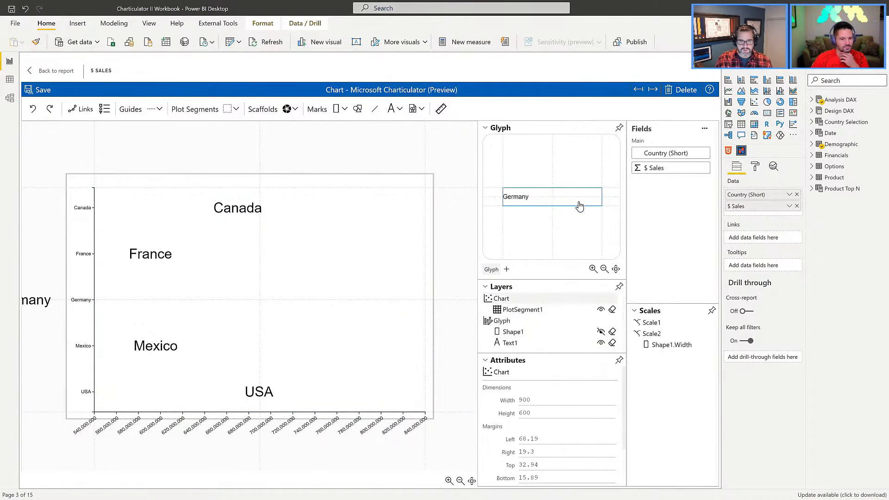
{"action": "left_click", "coordinate": [600, 333]}
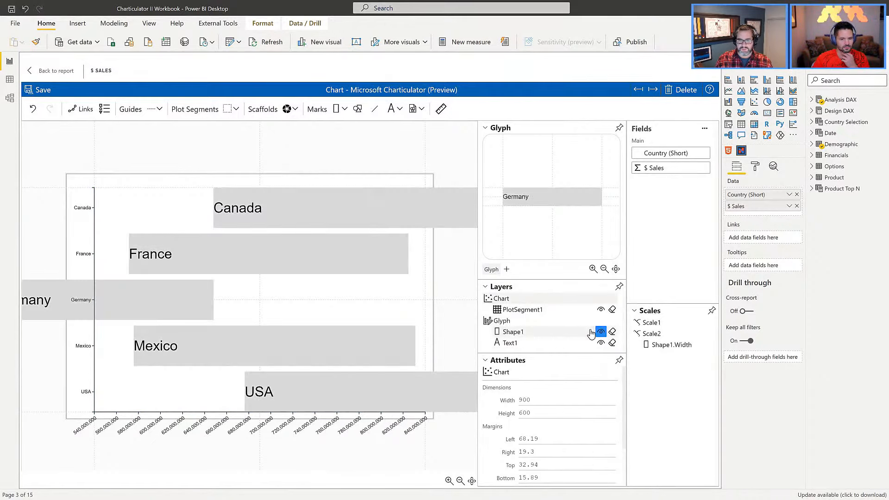
{"action": "key", "text": "ctrl+z"}
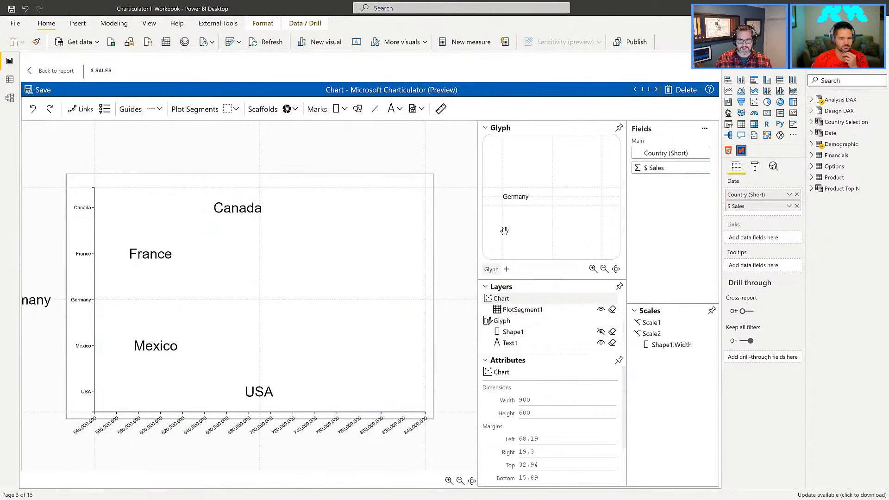
{"action": "key", "text": "ctrl+y"}
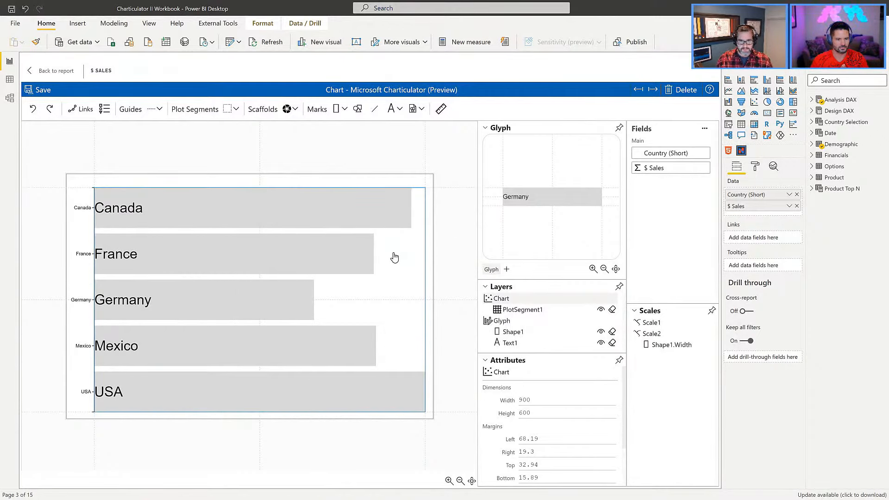
- Add a horizontal data axis along the lower edge of the glyph's bar and bind $ Sales to it
{"action": "left_click", "coordinate": [441, 109]}
{"action": "left_click_drag", "start_coordinate": [547, 209], "coordinate": [602, 206]}
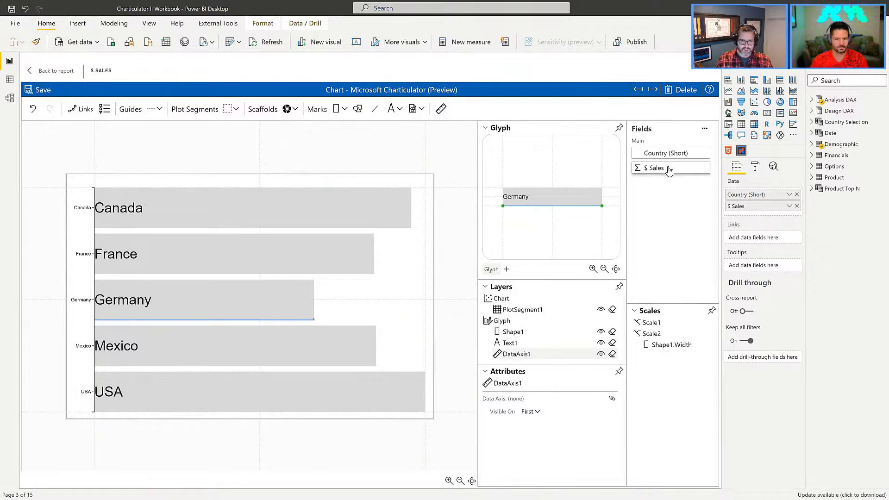
{"action": "left_click_drag", "start_coordinate": [671, 172], "coordinate": [571, 207]}
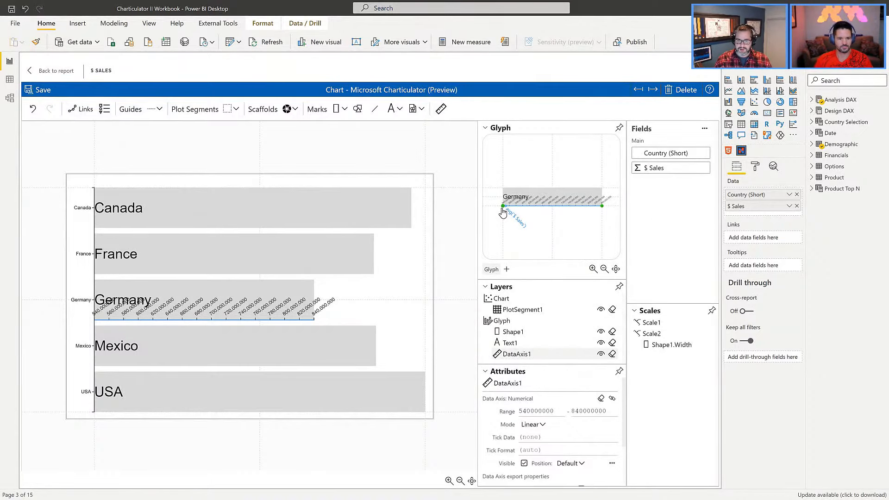
- Set the start of the data axis range to 0
{"action": "left_click", "coordinate": [546, 410]}
{"action": "double_click", "coordinate": [544, 411]}
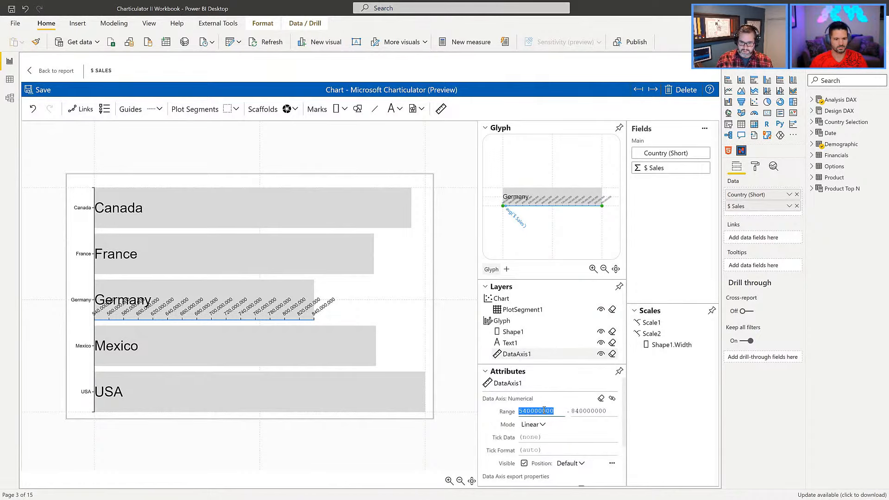
{"action": "type", "text": "0"}
{"action": "key", "text": "Tab"}
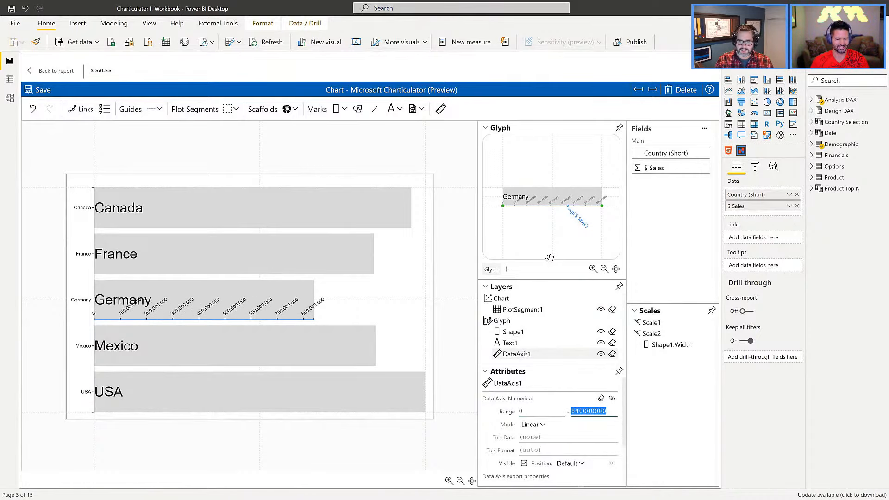
- Attach the lower-right corner of Shape1 to the avg($ Sales) point on the data axis in the glyph
{"action": "left_click", "coordinate": [575, 198]}
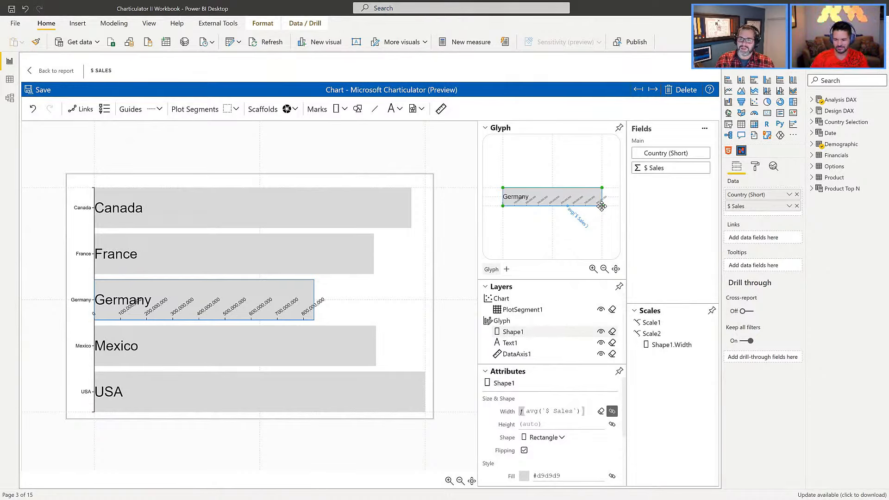
{"action": "left_click_drag", "start_coordinate": [602, 207], "coordinate": [575, 207]}
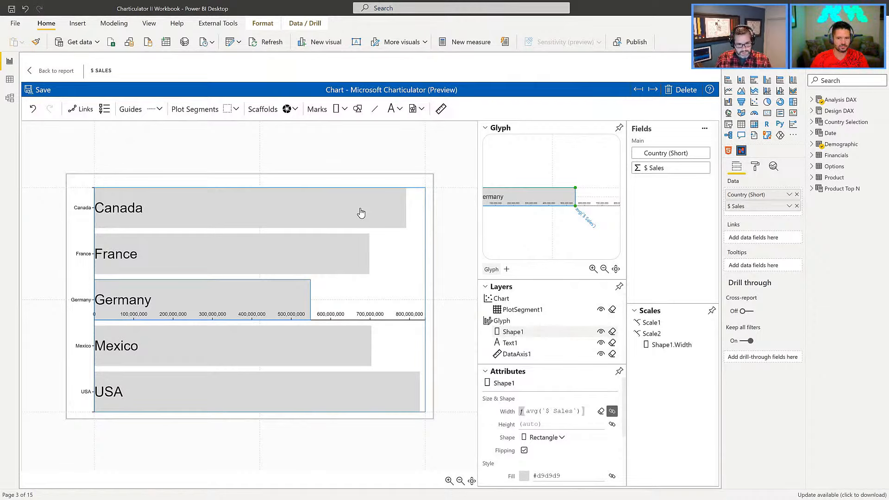
- Leave the chart editor without saving the changes and delete the Charticulator visual from the Super-Fast Recap! page
{"action": "left_click", "coordinate": [45, 72]}
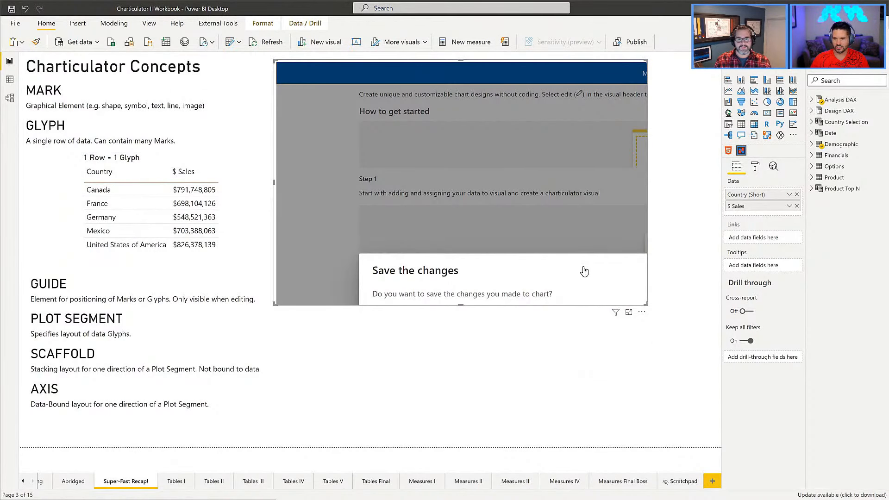
{"action": "left_click", "coordinate": [562, 204]}
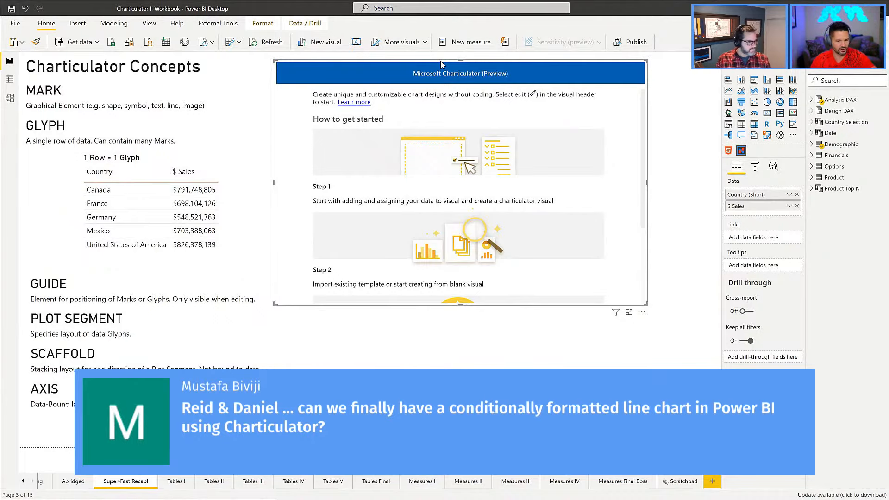
{"action": "key", "text": "Delete"}
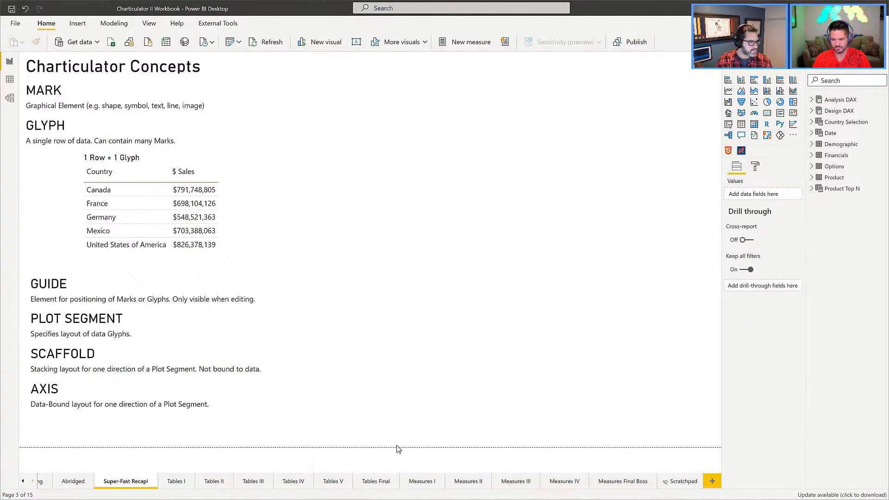
- Switch to the Charticulator website in the browser, look at its GitHub source code repository and return to the home page
{"action": "key", "text": "alt+Tab"}
{"action": "key", "text": "F5"}
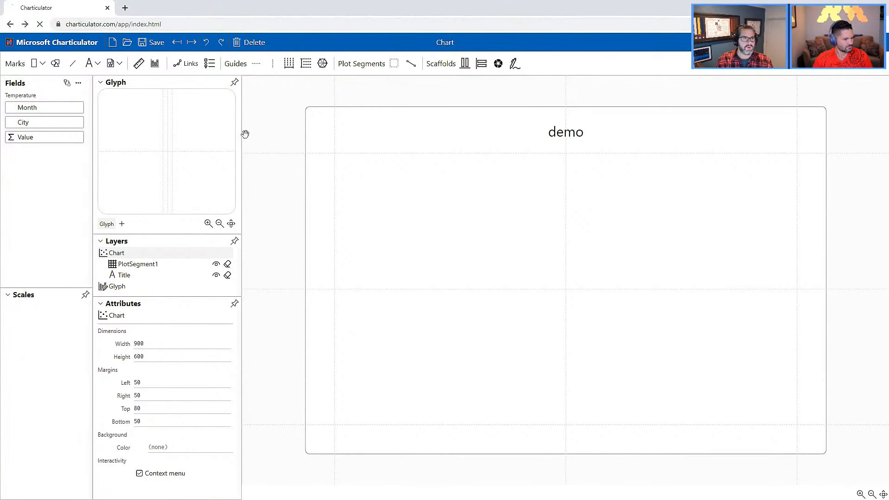
{"action": "left_click", "coordinate": [11, 24]}
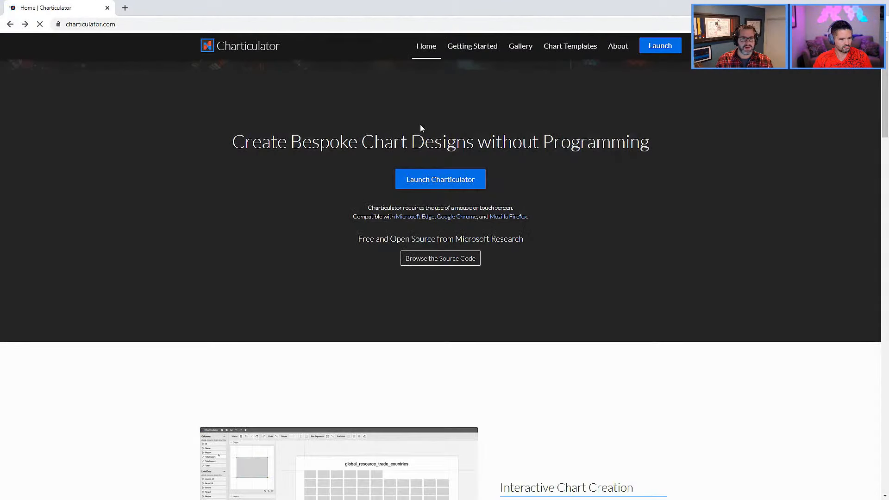
{"action": "left_click", "coordinate": [445, 263]}
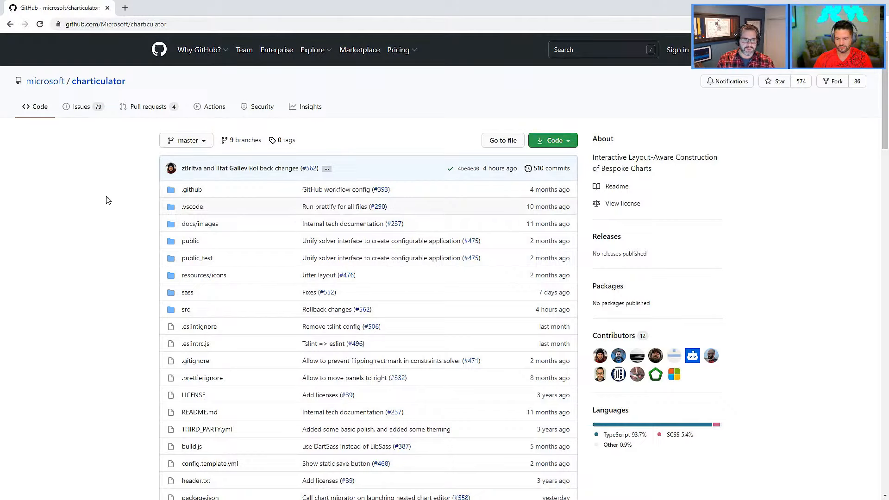
{"action": "mouse_move", "coordinate": [600, 375]}
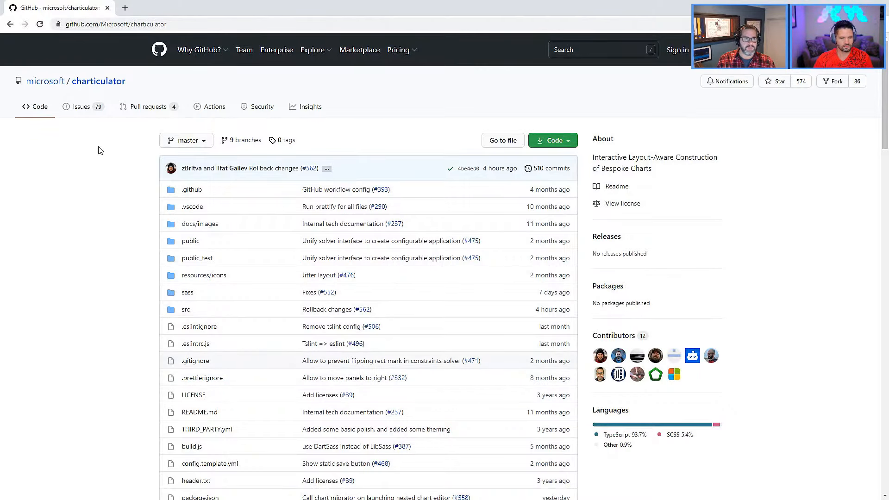
{"action": "key", "text": "alt+Left"}
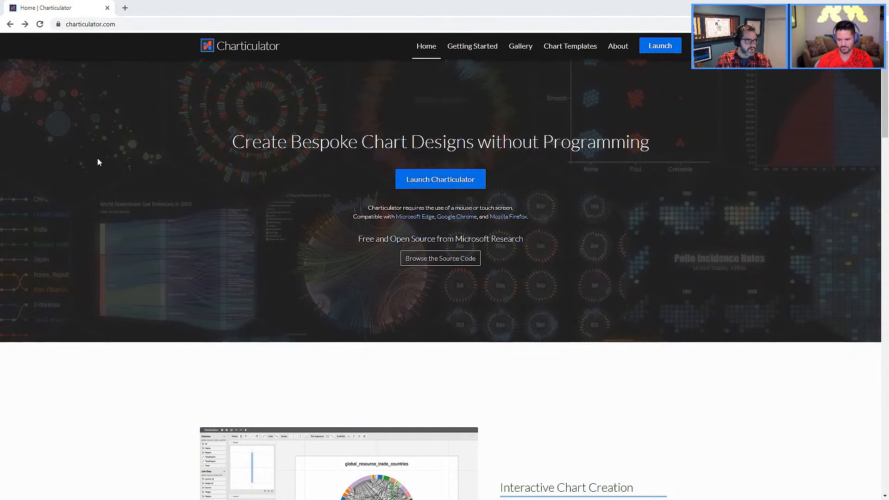
- Switch back to Power BI Desktop and open the Tables I report page
{"action": "key", "text": "alt+Tab"}
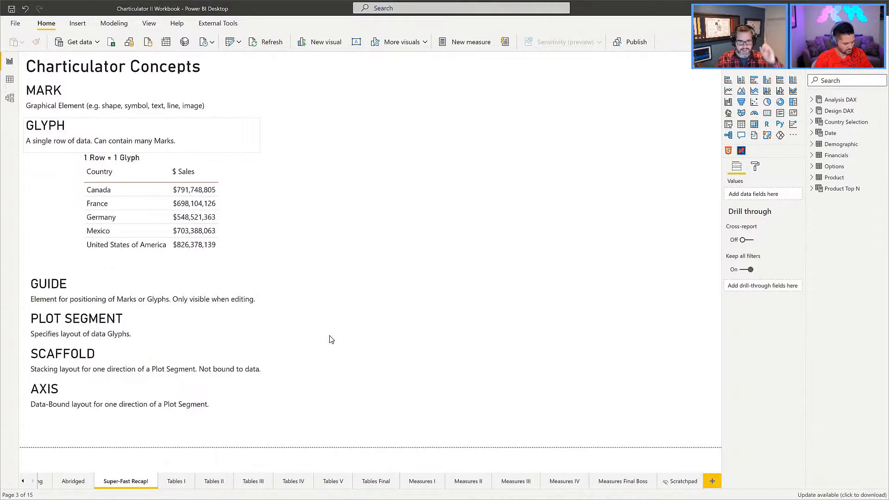
{"action": "left_click", "coordinate": [175, 483]}
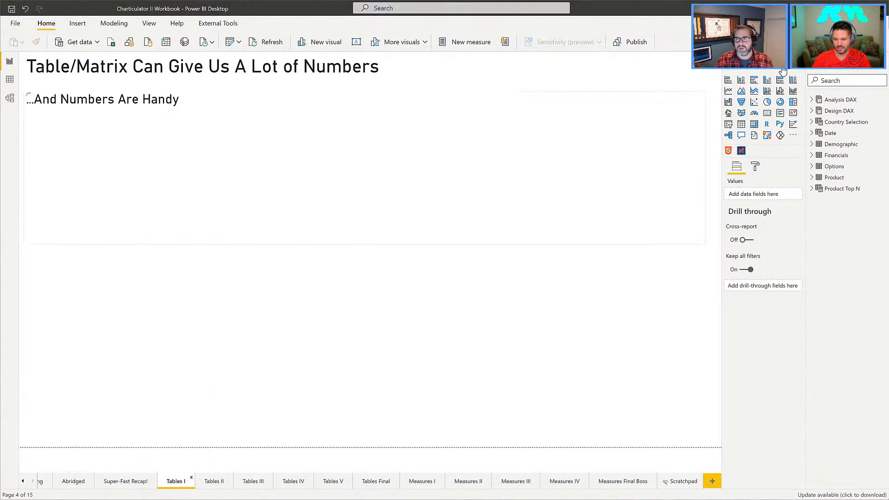
- Collapse the Visualizations and Fields panes and show the Selection pane for the Tables I page
{"action": "left_click", "coordinate": [798, 62]}
{"action": "left_click", "coordinate": [879, 62]}
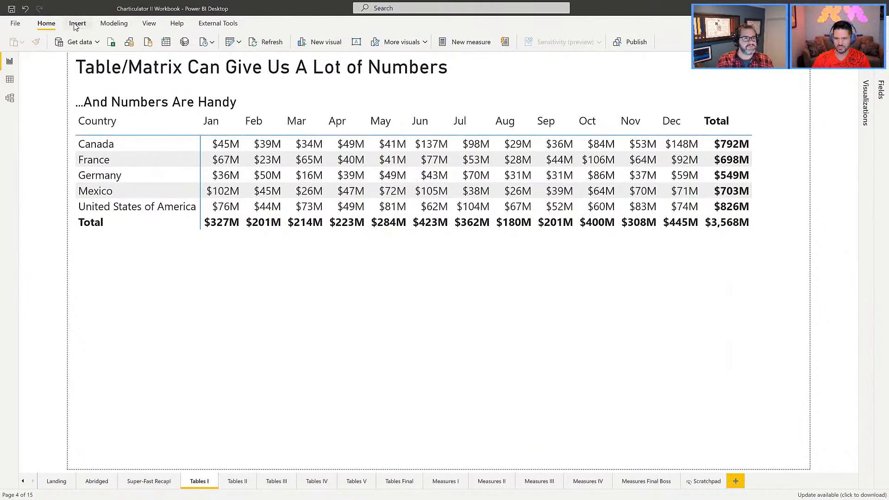
{"action": "left_click", "coordinate": [148, 25]}
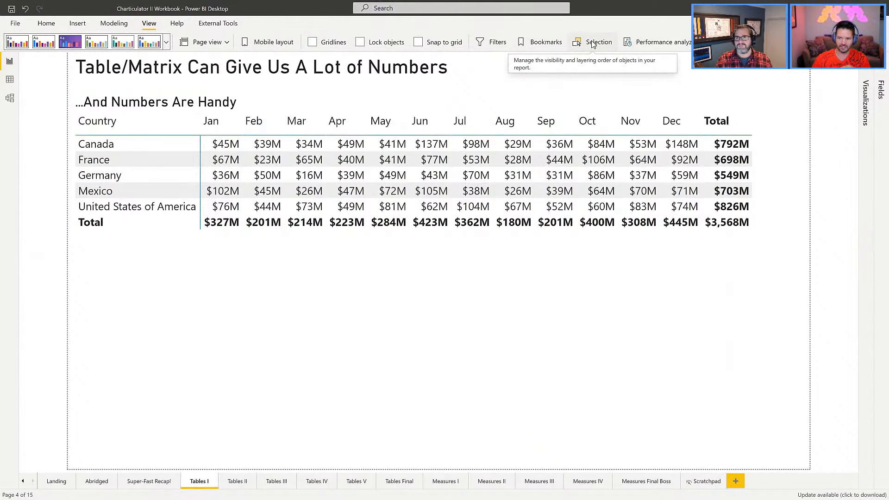
{"action": "left_click", "coordinate": [592, 43]}
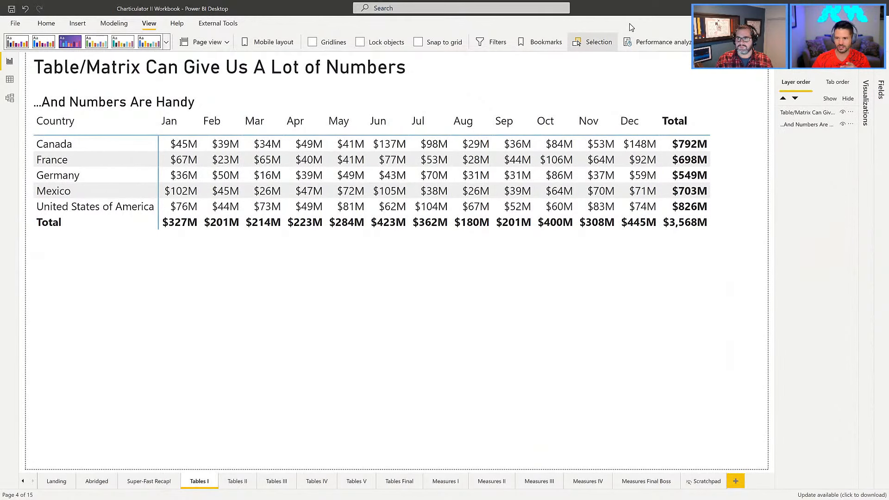
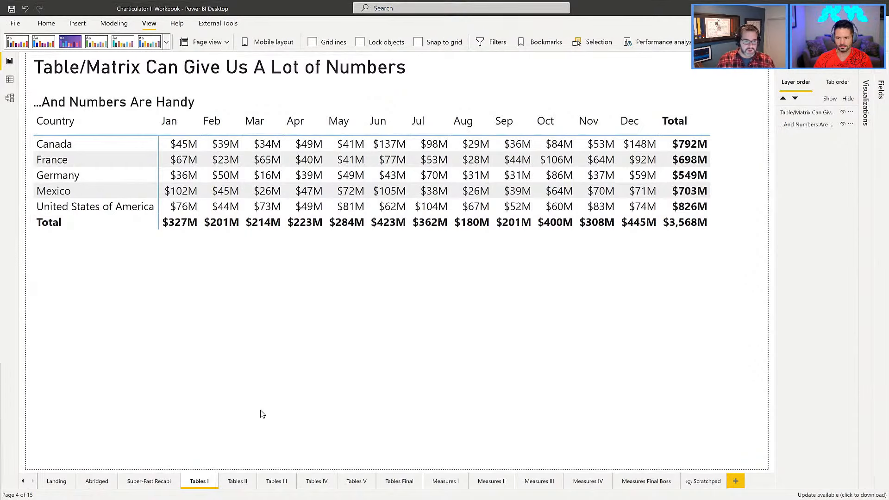
- Go through the Tables II and Tables III report pages and open the Tables IV page
{"action": "left_click", "coordinate": [234, 482]}
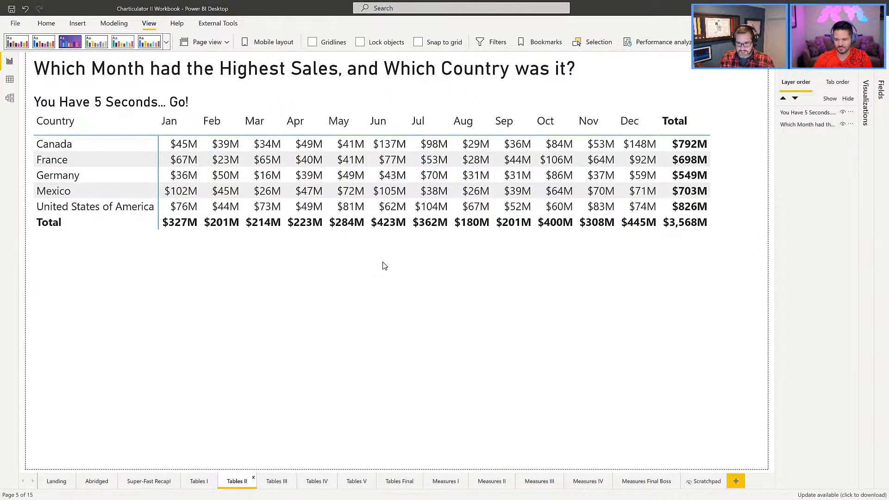
{"action": "left_click", "coordinate": [276, 482]}
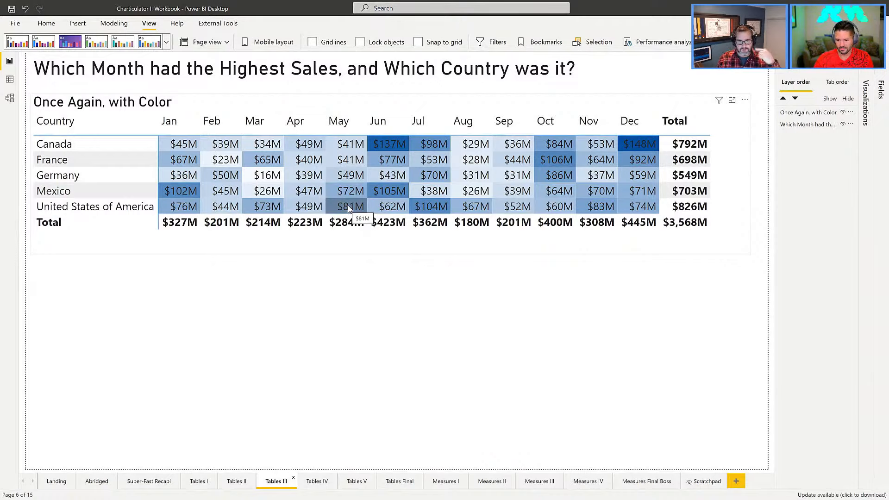
{"action": "left_click", "coordinate": [311, 486]}
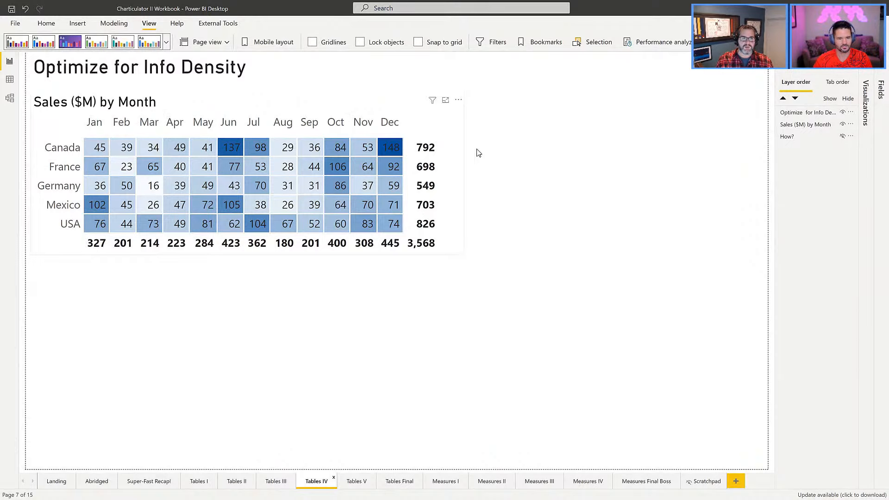
- Show the hidden How? list on Tables IV and display the field settings of the Sales ($M) by Month matrix
{"action": "left_click", "coordinate": [843, 137]}
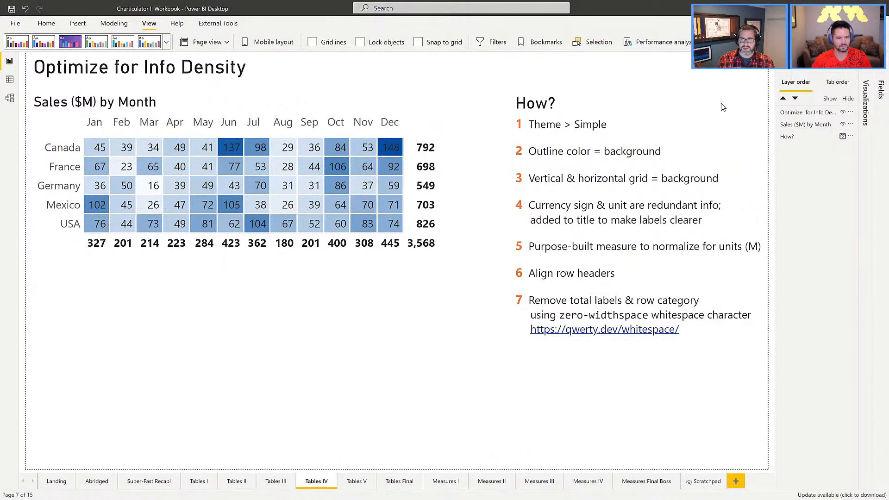
{"action": "left_click", "coordinate": [865, 108]}
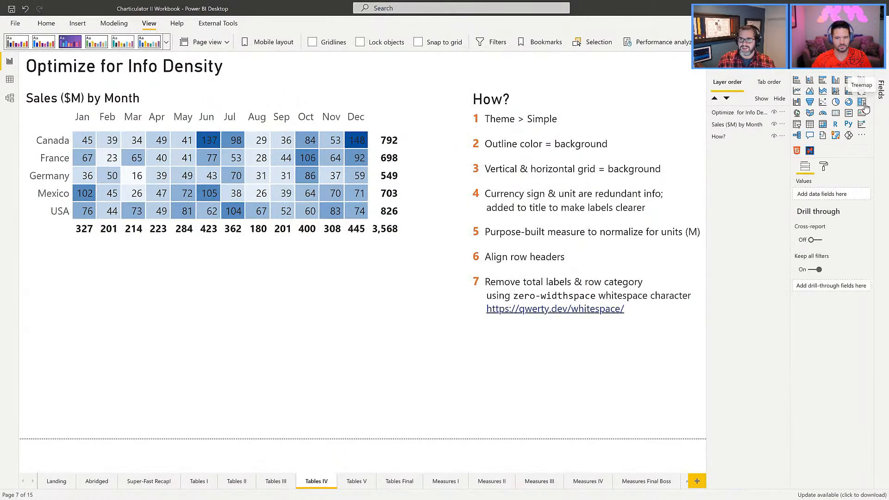
{"action": "left_click", "coordinate": [310, 106]}
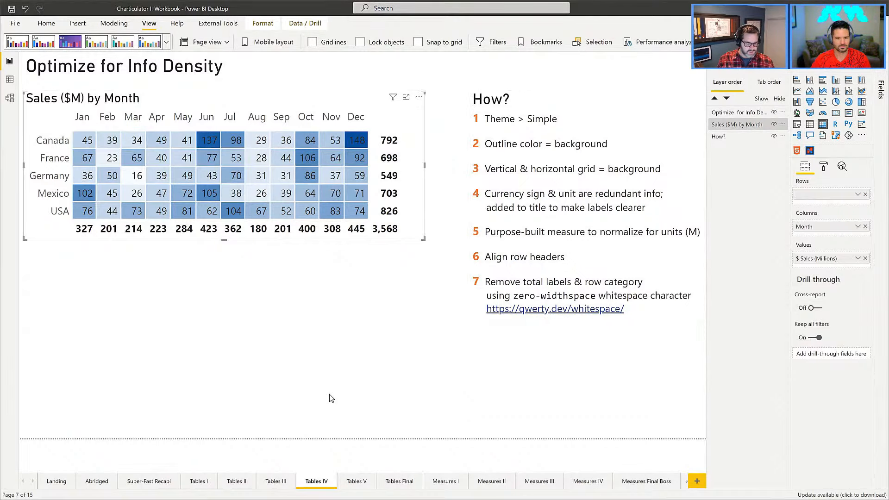
- Switch to the browser, open qwerty.dev/whitespace in a new tab and copy the zero-width space character
{"action": "key", "text": "alt+Tab"}
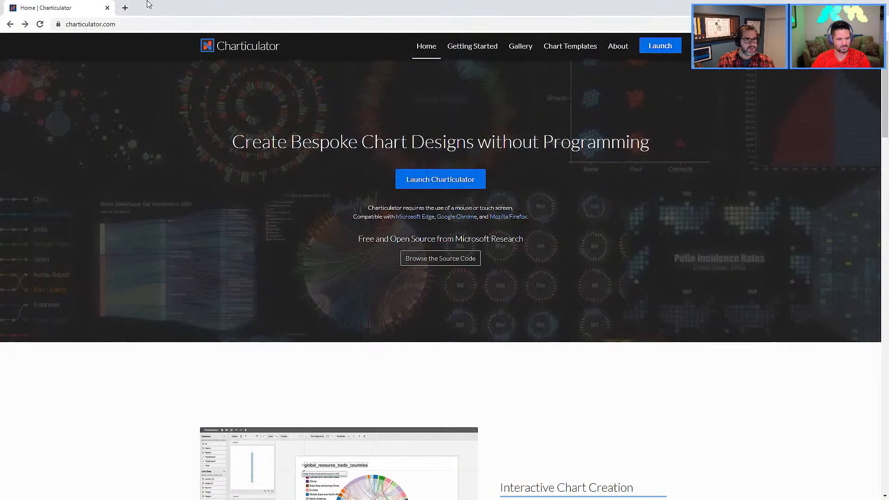
{"action": "left_click", "coordinate": [128, 8]}
{"action": "type", "text": "qwe"}
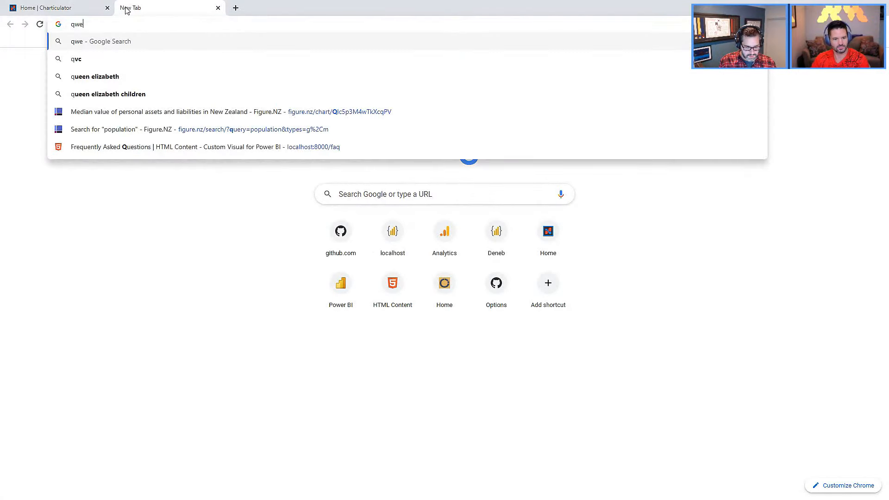
{"action": "type", "text": "rty.dev/whitespace"}
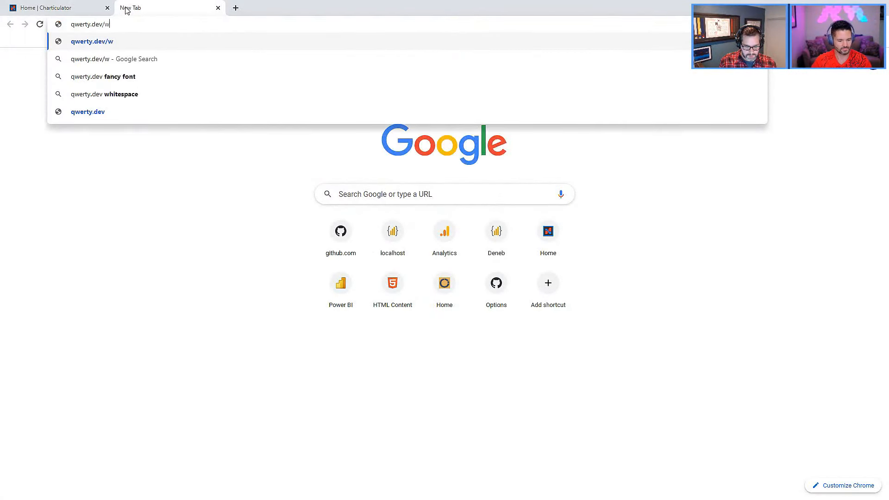
{"action": "key", "text": "Return"}
{"action": "key", "text": "alt+Tab"}
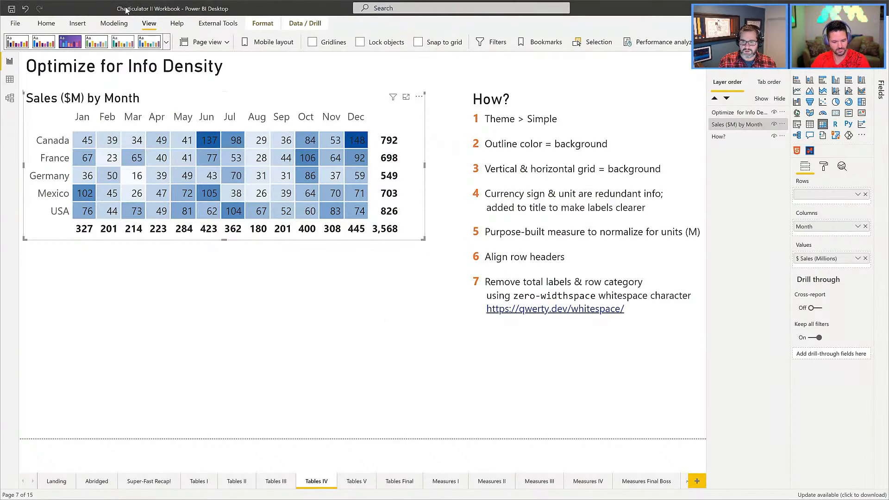
{"action": "key", "text": "alt+Tab"}
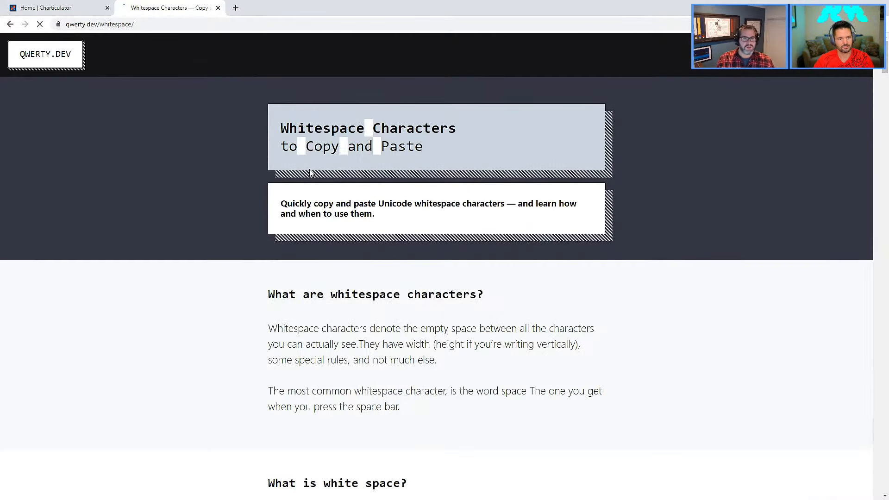
{"action": "scroll", "coordinate": [407, 296], "scroll_direction": "down", "scroll_amount": 1}
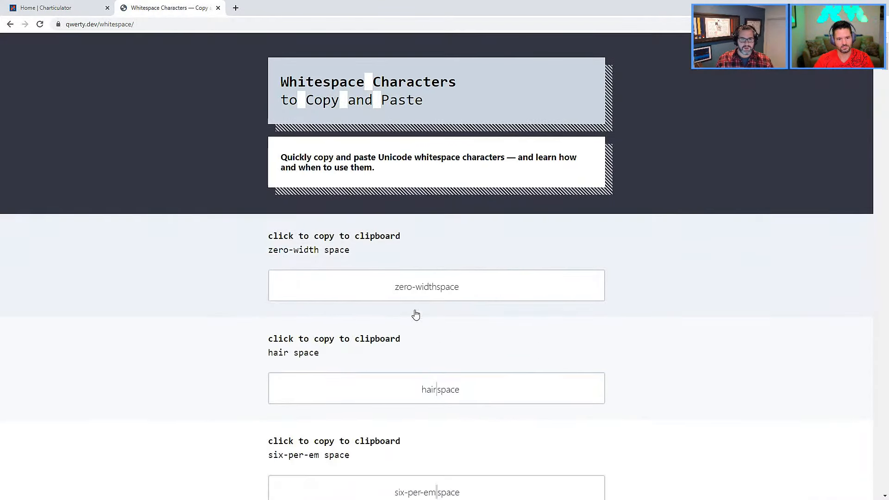
{"action": "left_click", "coordinate": [428, 289]}
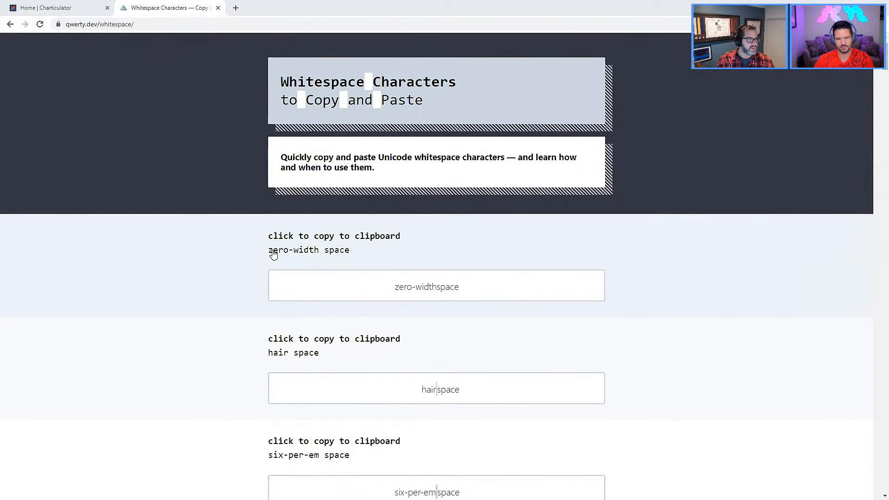
- Back in Power BI Desktop, restore the matrix row field's name to Country (Short) and rename it with the copied zero-width space
{"action": "key", "text": "alt+Tab"}
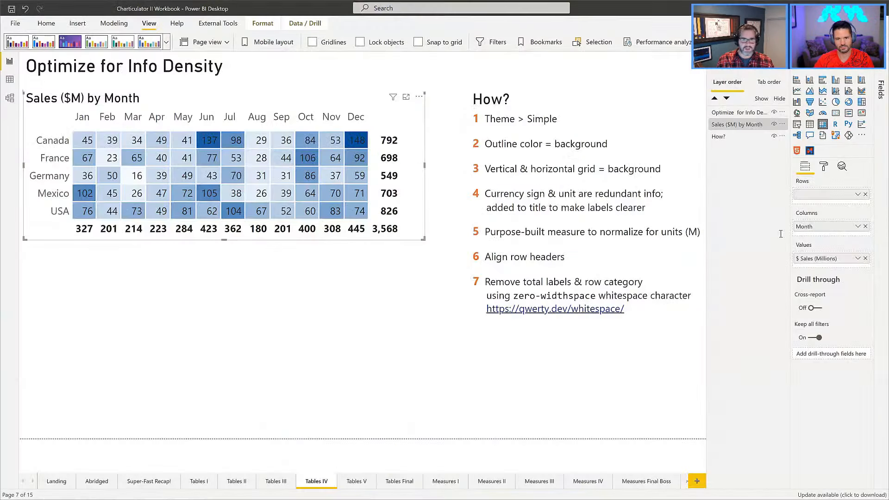
{"action": "double_click", "coordinate": [810, 198]}
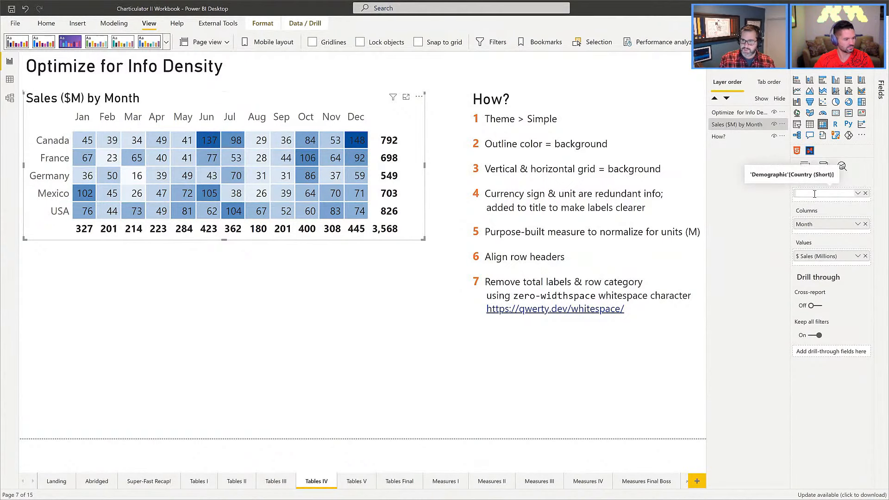
{"action": "key", "text": "Return"}
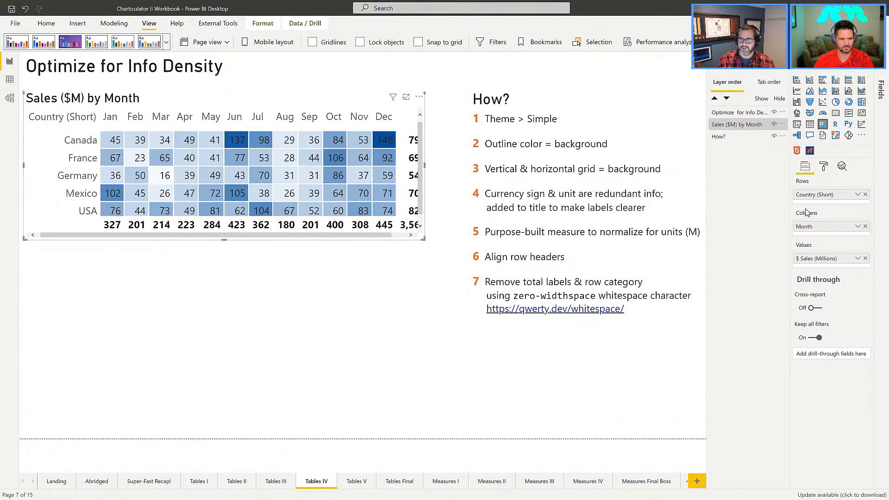
{"action": "double_click", "coordinate": [816, 195]}
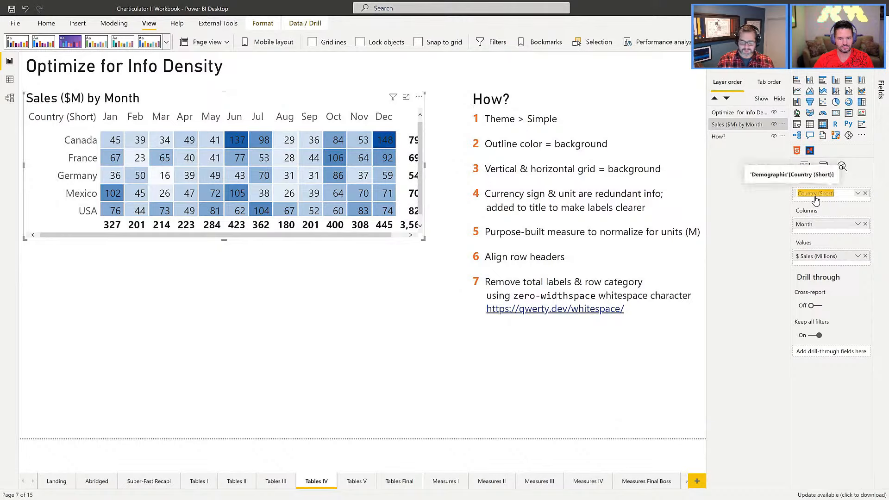
{"action": "key", "text": "ctrl+v"}
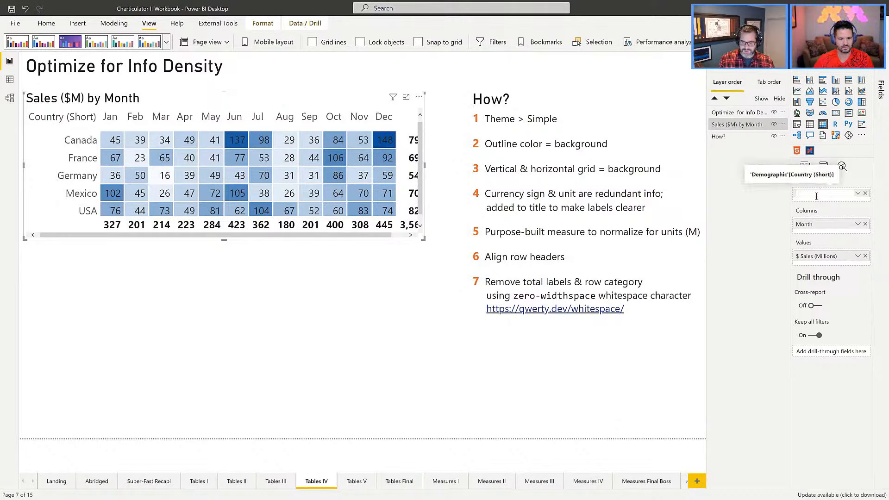
{"action": "key", "text": "Return"}
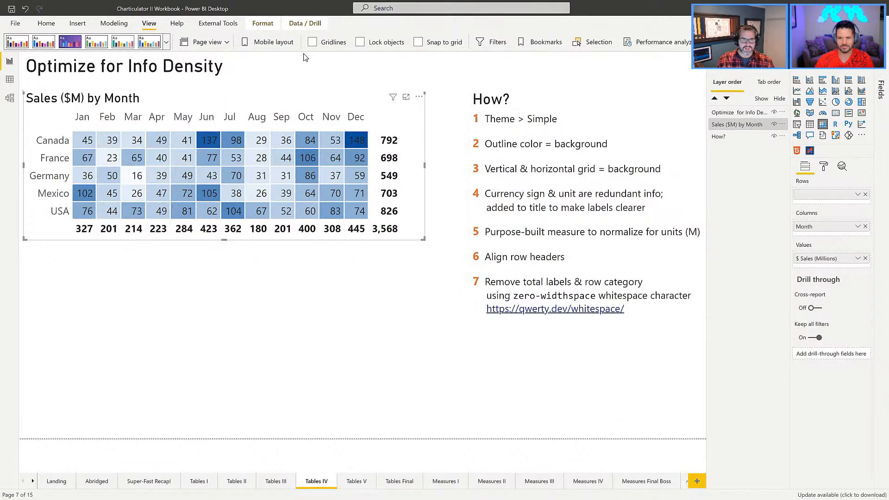
- Open the Tables V page and show its hidden Room image and Next Questions... text
{"action": "left_click", "coordinate": [352, 483]}
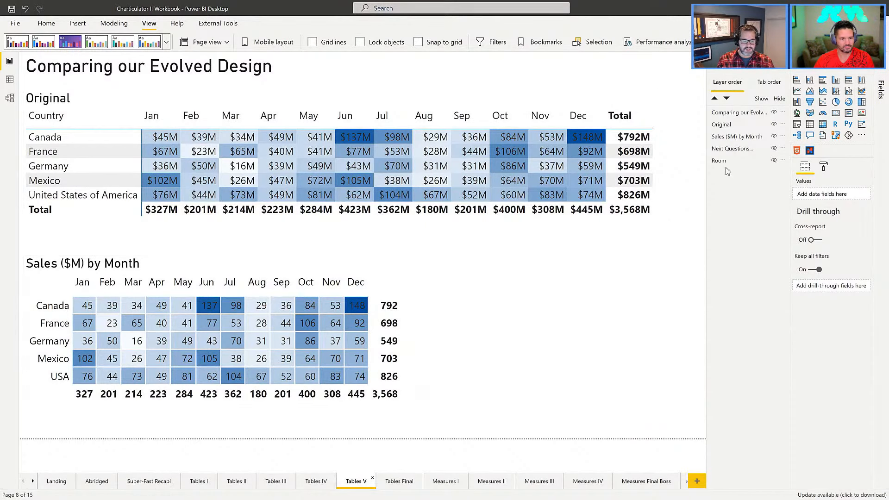
{"action": "left_click", "coordinate": [775, 161]}
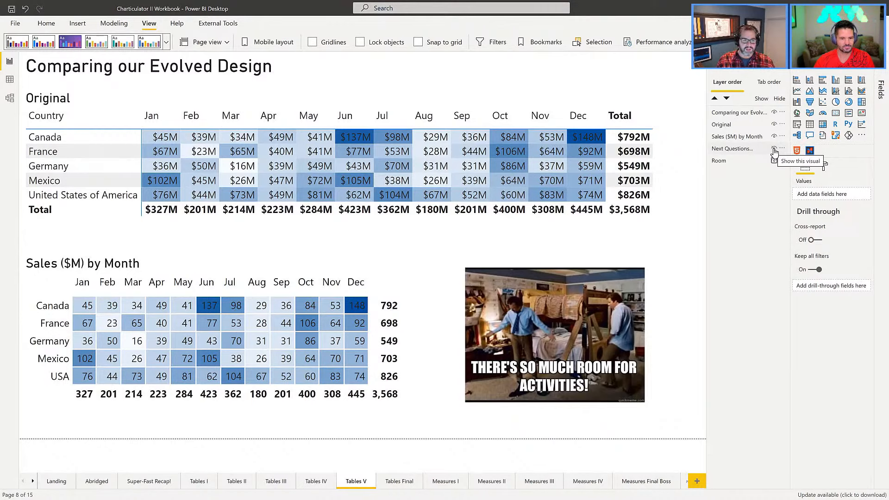
{"action": "left_click", "coordinate": [774, 150]}
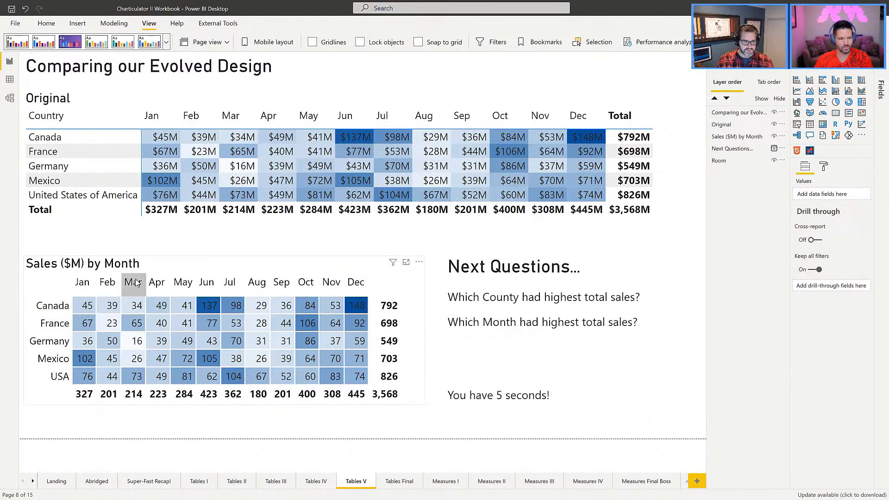
- Open the Tables Final page, inspect the With Charticulator visual's fields and show the hidden How? list
{"action": "left_click", "coordinate": [398, 482]}
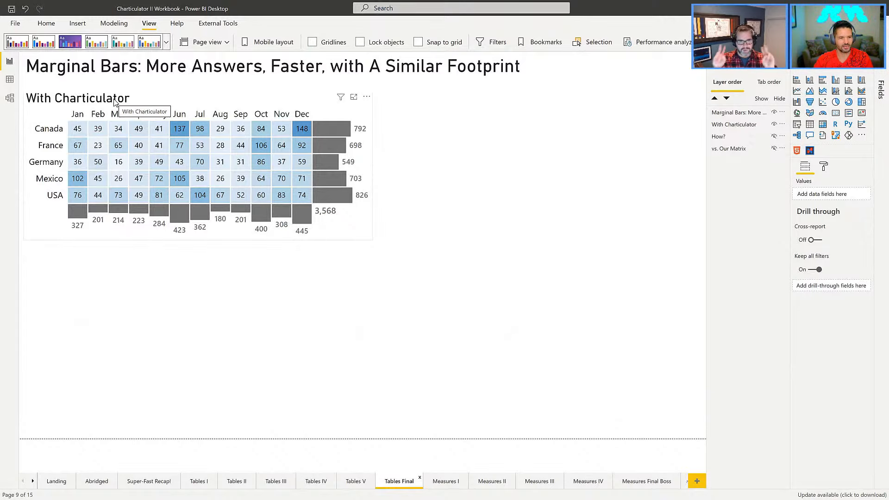
{"action": "left_click", "coordinate": [193, 102]}
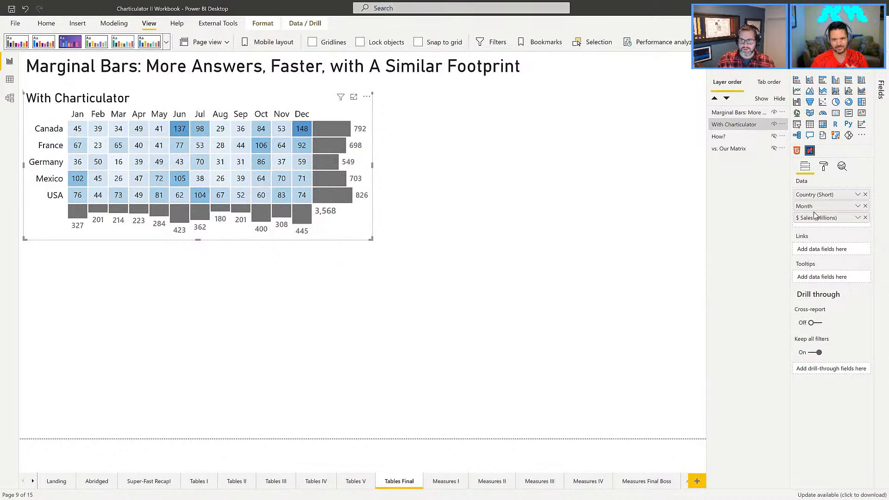
{"action": "left_click", "coordinate": [774, 137]}
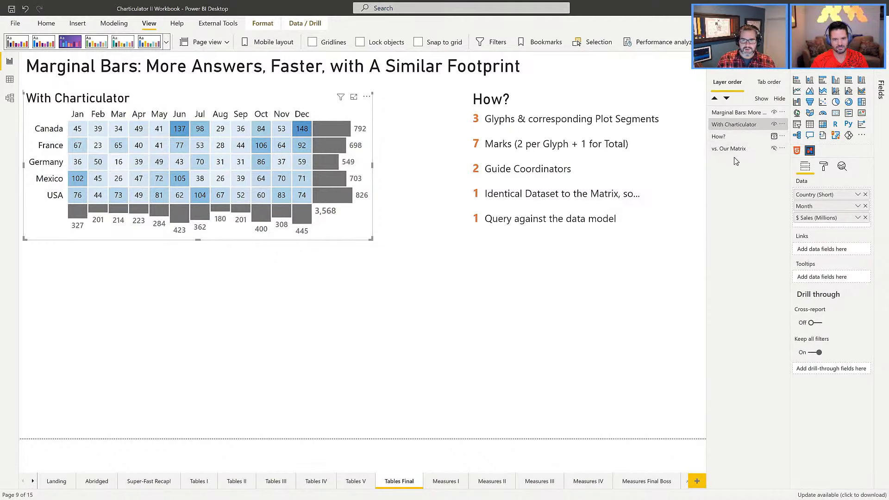
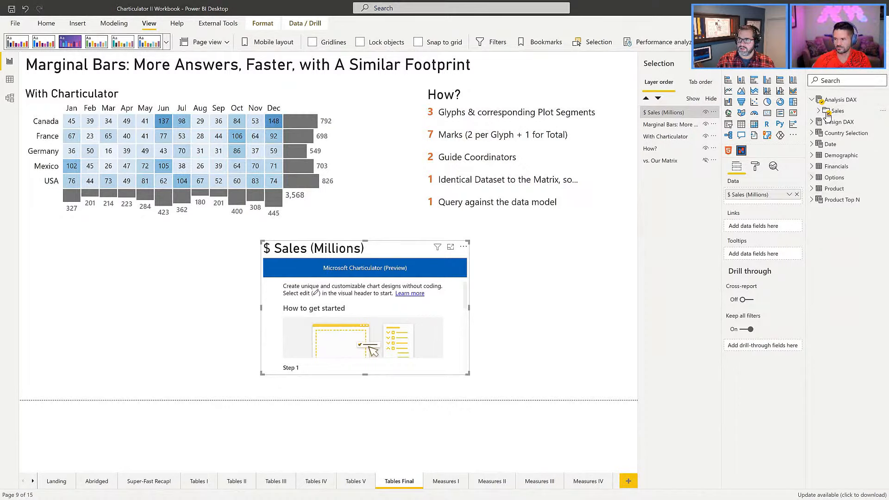
- Add Country (Short) from the Demographic table and Month from the Date table to the new Charticulator visual's data
{"action": "left_click", "coordinate": [811, 155]}
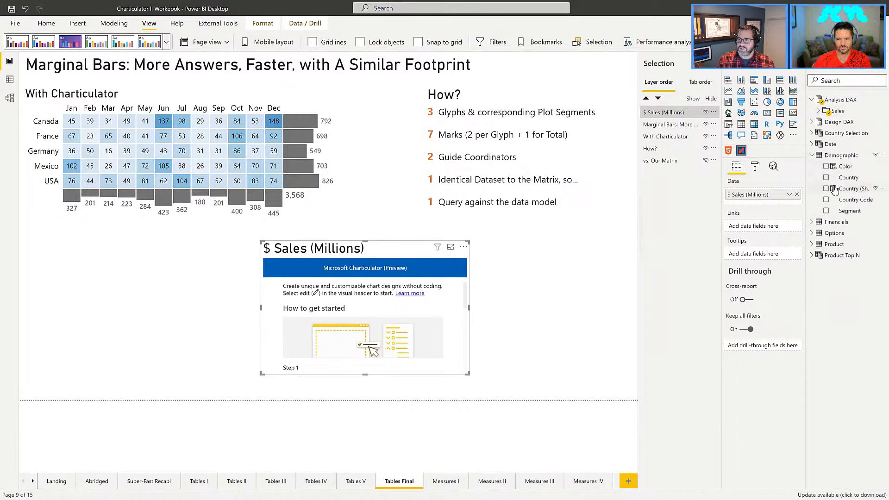
{"action": "left_click_drag", "start_coordinate": [848, 189], "coordinate": [762, 204]}
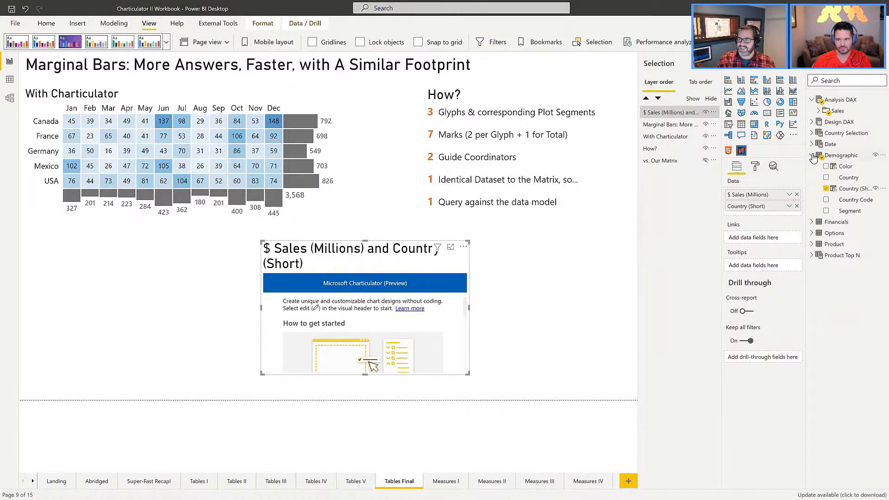
{"action": "left_click", "coordinate": [812, 145]}
{"action": "left_click_drag", "start_coordinate": [847, 200], "coordinate": [760, 207]}
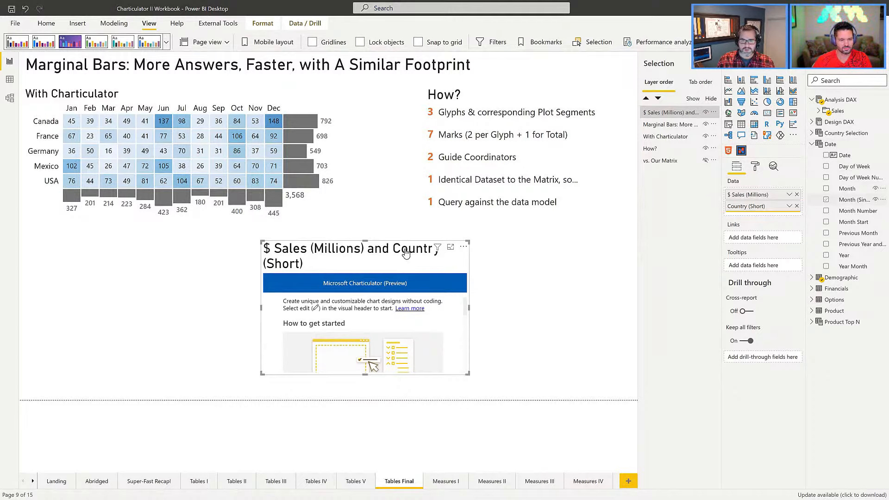
- Turn off the title of the new Charticulator visual
{"action": "left_click", "coordinate": [463, 247]}
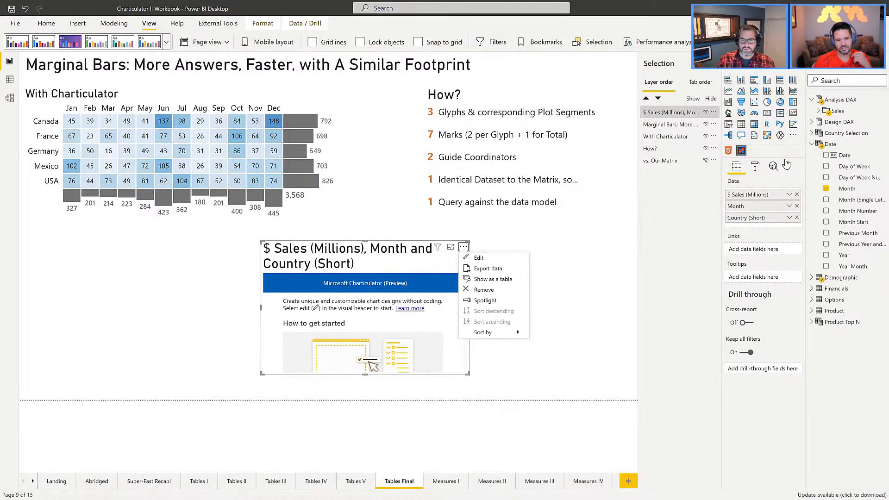
{"action": "left_click", "coordinate": [755, 167]}
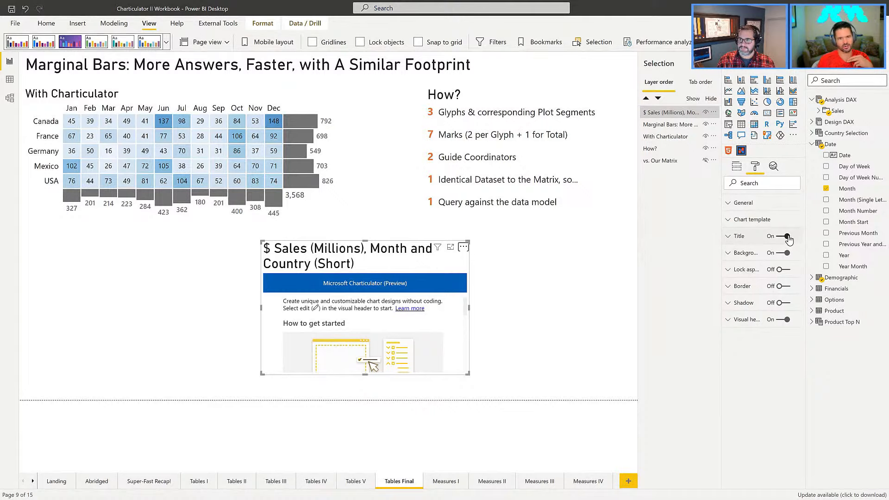
{"action": "left_click", "coordinate": [788, 237]}
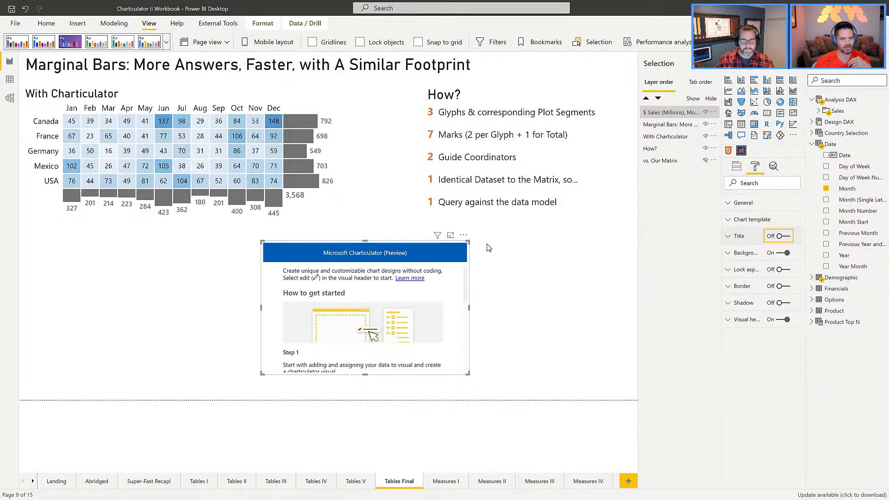
- Open the new Charticulator visual for editing and collapse the Fields and Visualizations panes
{"action": "left_click", "coordinate": [464, 234]}
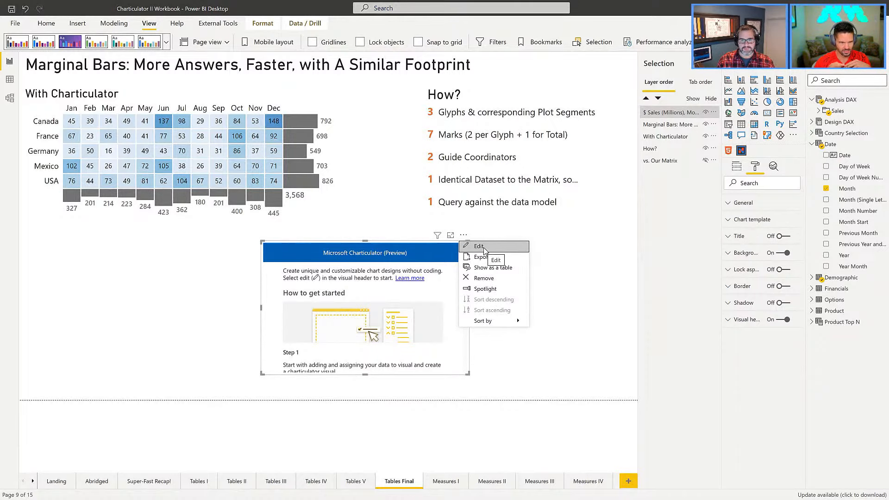
{"action": "left_click", "coordinate": [484, 249]}
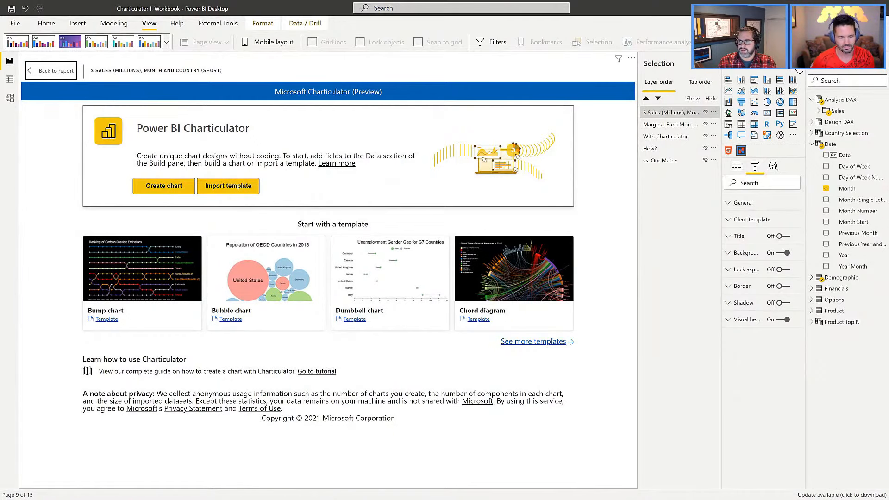
{"action": "left_click", "coordinate": [799, 67]}
{"action": "left_click", "coordinate": [878, 72]}
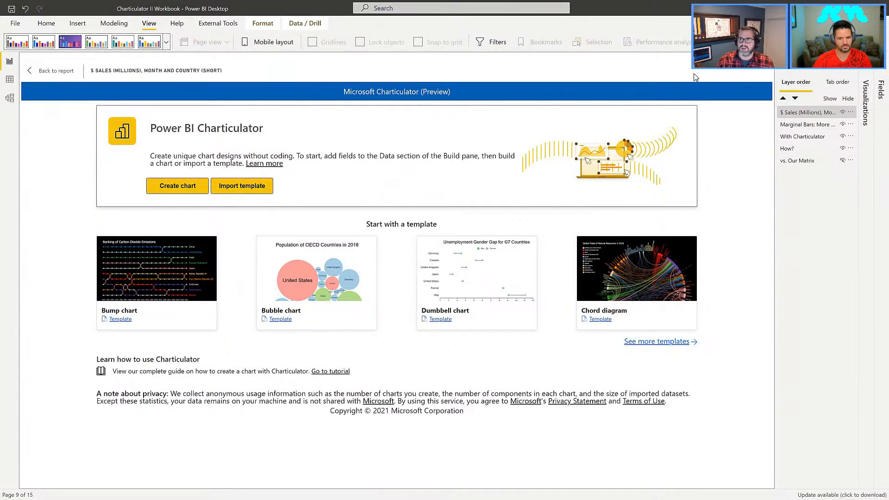
- Create a new chart, draw a rectangle mark filling the glyph and view the Main data table
{"action": "left_click", "coordinate": [179, 191]}
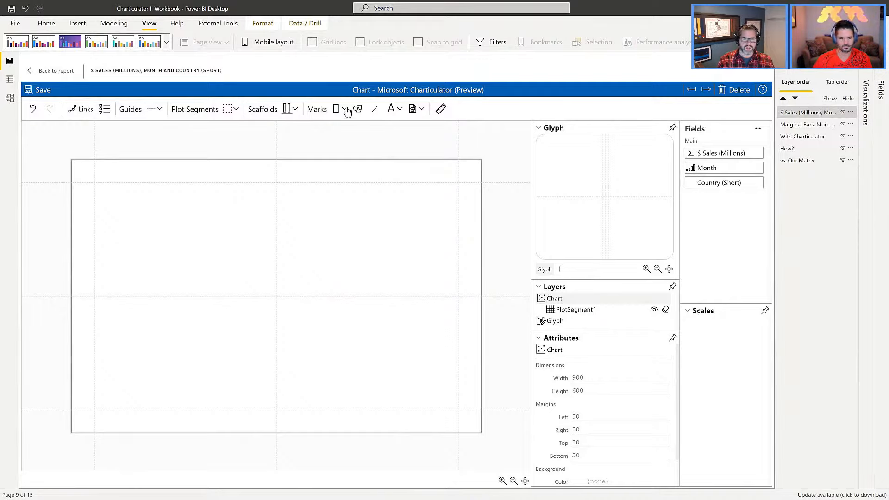
{"action": "left_click_drag", "start_coordinate": [337, 109], "coordinate": [607, 198]}
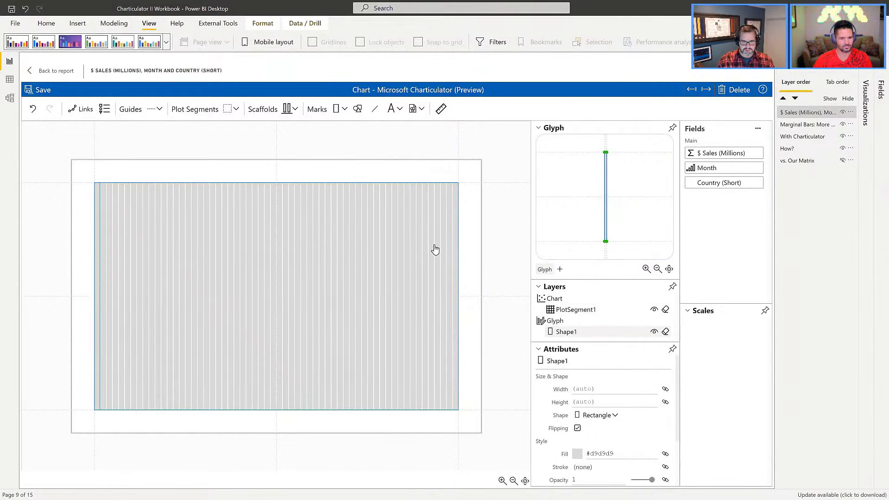
{"action": "left_click", "coordinate": [758, 129]}
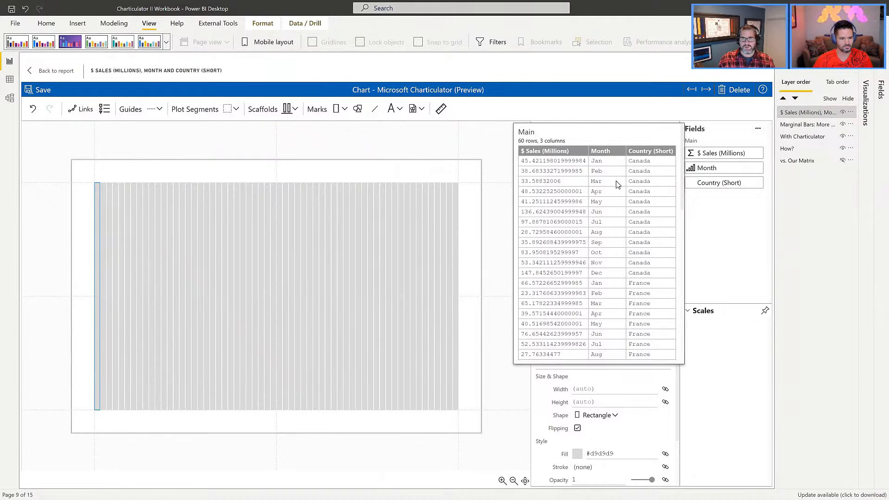
{"action": "left_click", "coordinate": [324, 167]}
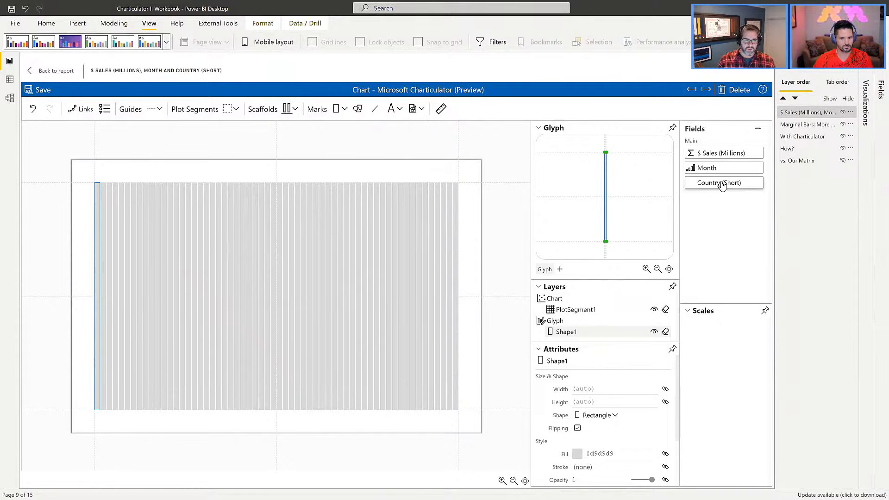
- Put Country (Short) on the plot segment's Y axis and Month on its X axis
{"action": "left_click_drag", "start_coordinate": [707, 184], "coordinate": [96, 271]}
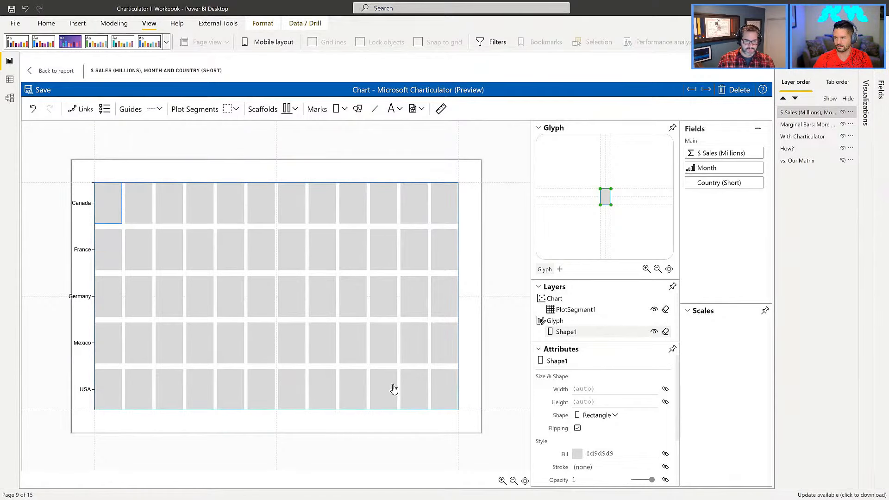
{"action": "left_click_drag", "start_coordinate": [725, 171], "coordinate": [310, 413]}
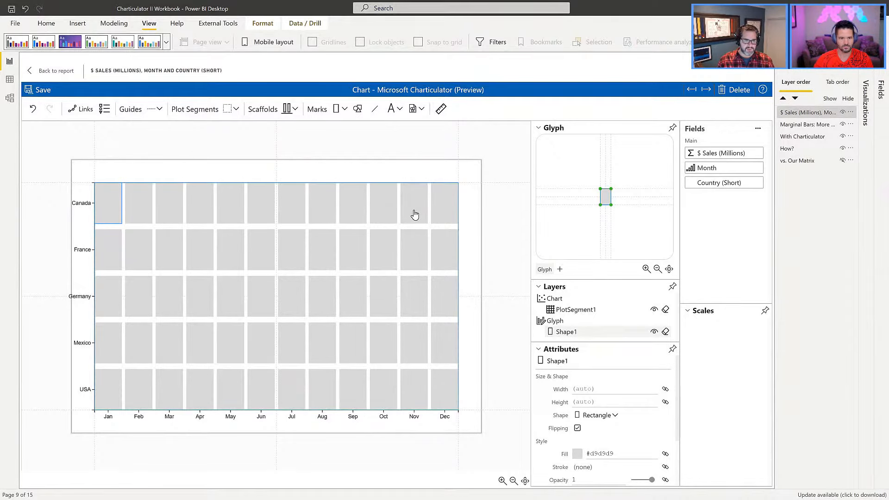
- Set the gap of the plot segment's X and Y axes to 0%
{"action": "left_click", "coordinate": [576, 310]}
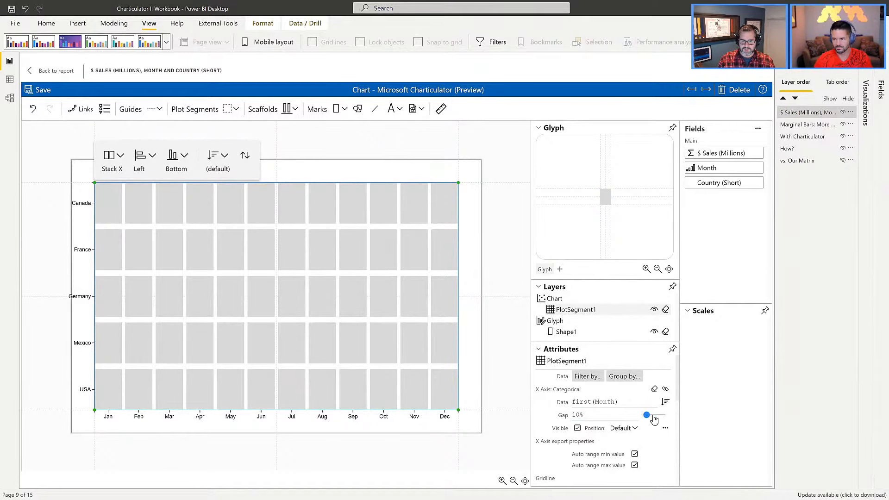
{"action": "left_click_drag", "start_coordinate": [647, 416], "coordinate": [648, 416]}
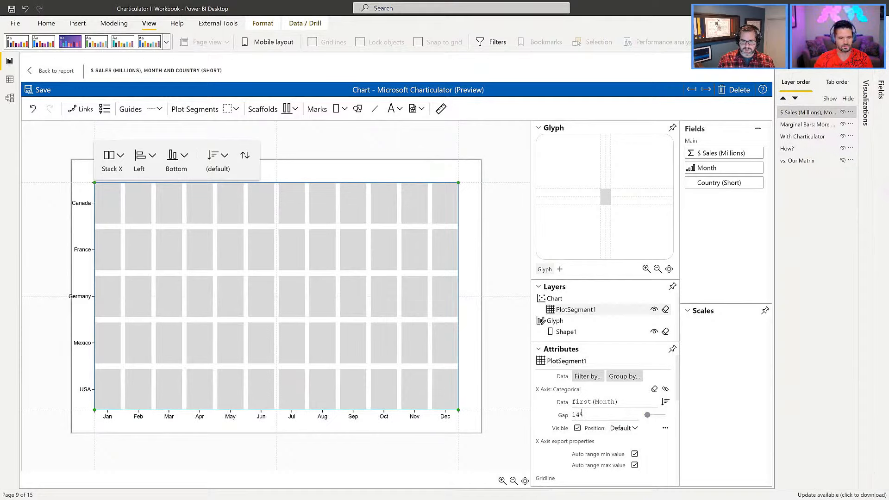
{"action": "left_click", "coordinate": [539, 128]}
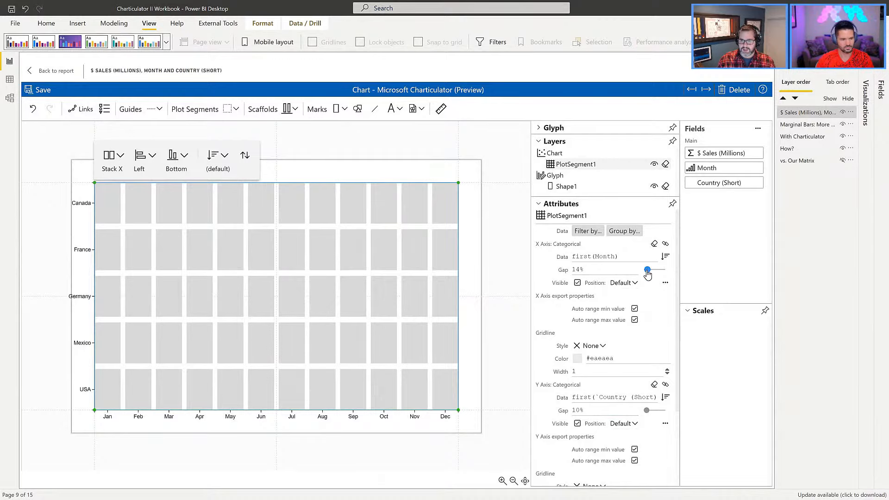
{"action": "left_click_drag", "start_coordinate": [648, 270], "coordinate": [642, 271]}
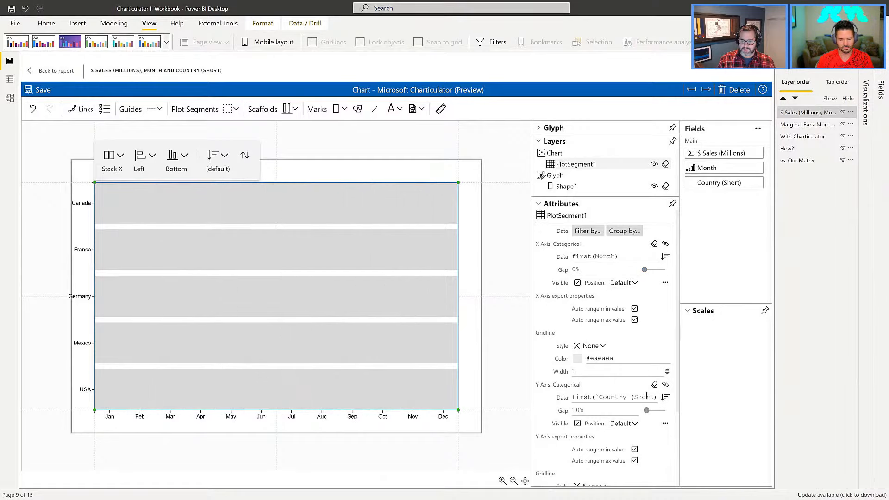
{"action": "left_click_drag", "start_coordinate": [647, 411], "coordinate": [642, 411]}
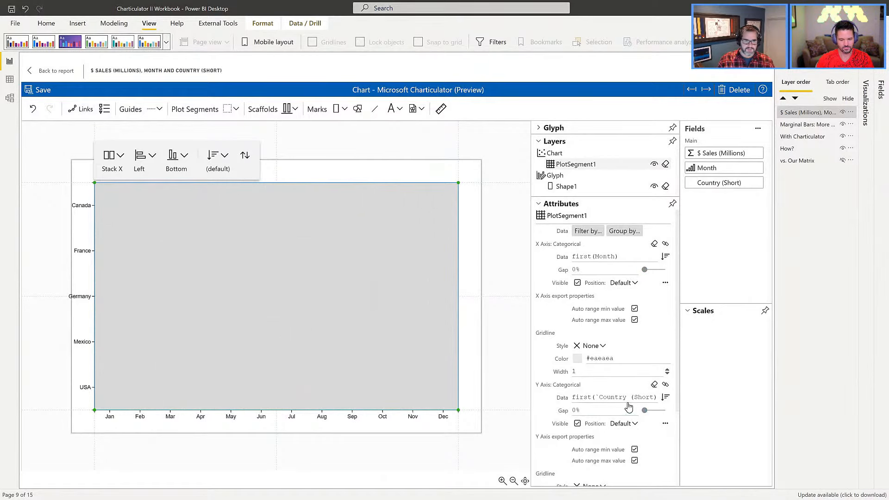
- Give the rectangle mark a white #ffffff stroke with a line width of 2
{"action": "left_click", "coordinate": [569, 190]}
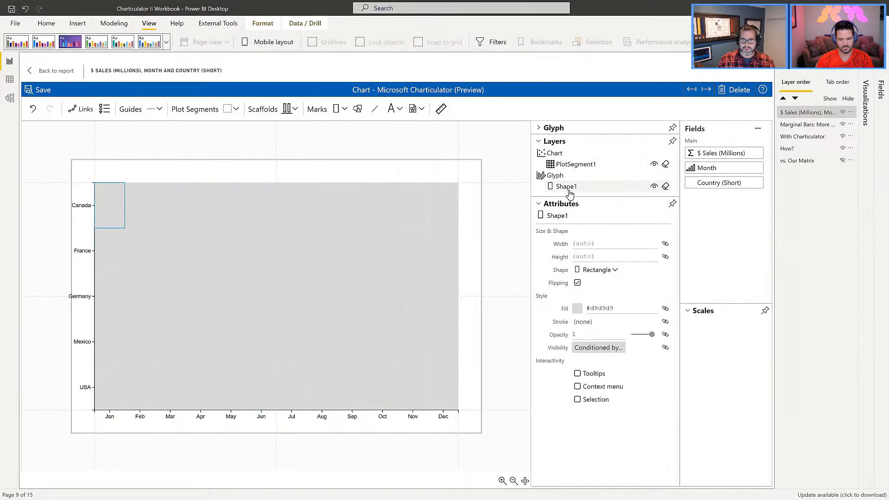
{"action": "left_click", "coordinate": [584, 323]}
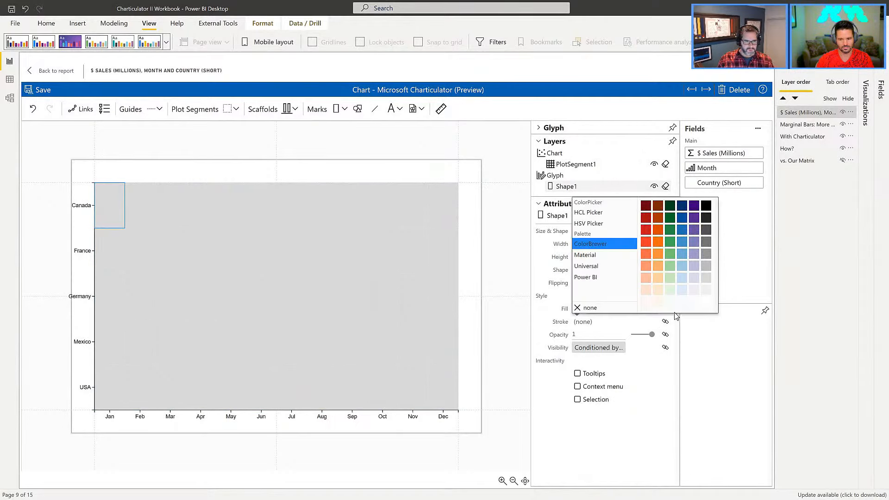
{"action": "left_click", "coordinate": [706, 302]}
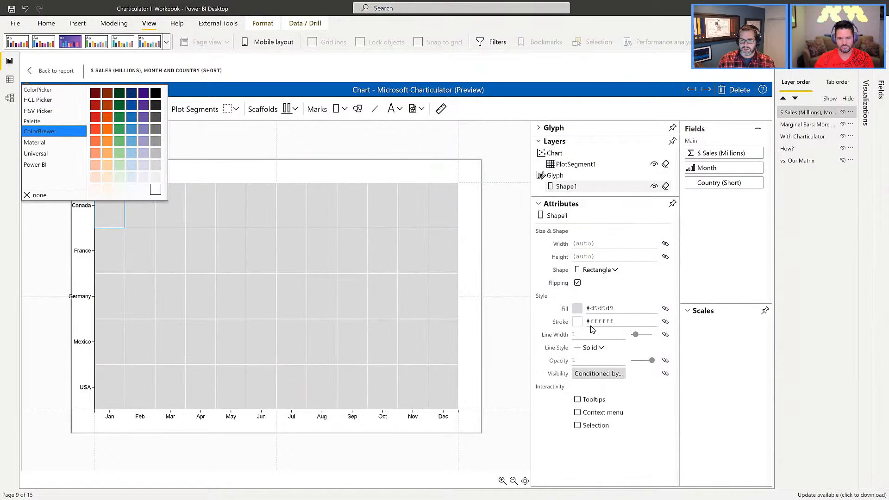
{"action": "left_click", "coordinate": [581, 335]}
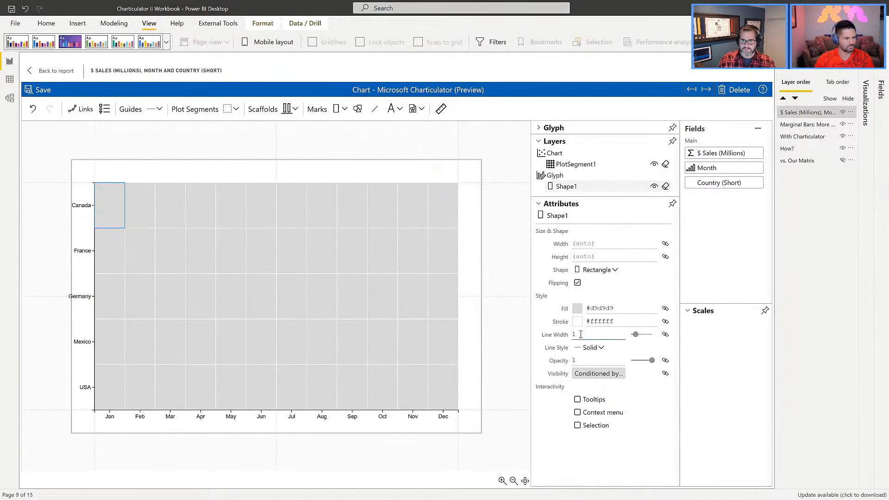
{"action": "key", "text": "BackSpace"}
{"action": "type", "text": "2"}
{"action": "key", "text": "Tab"}
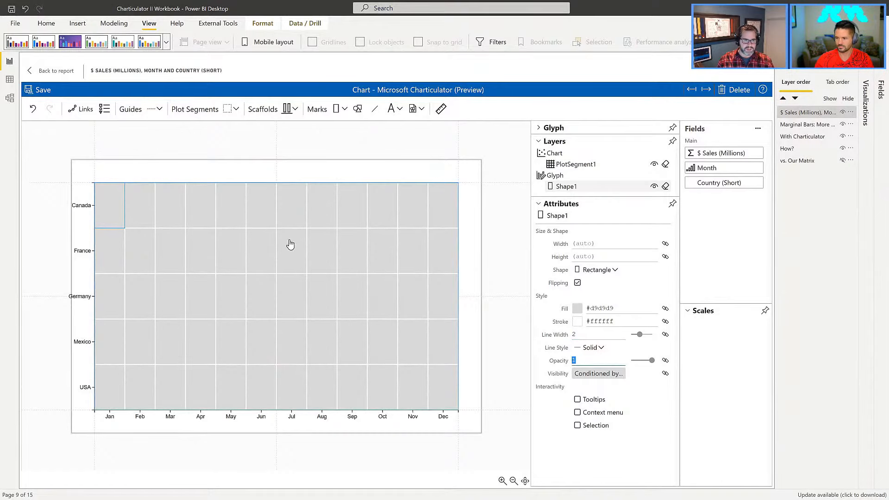
{"action": "left_click", "coordinate": [494, 260]}
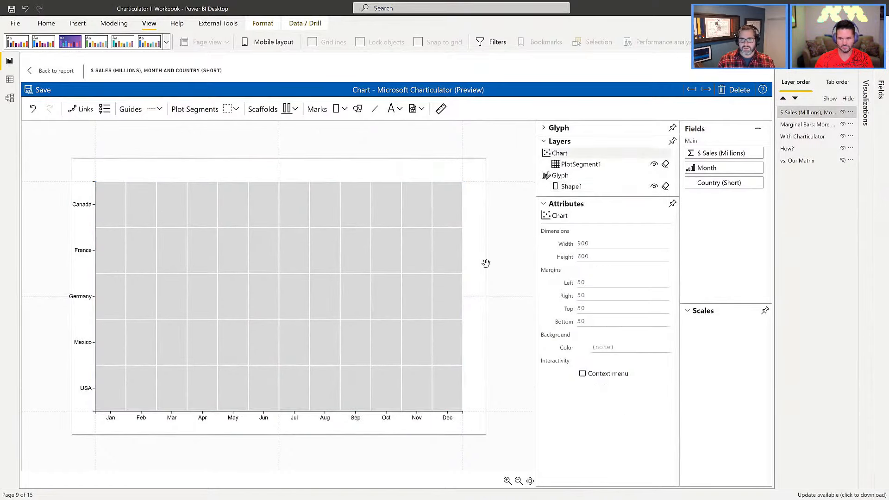
- Color the rectangle's fill by $ Sales (Millions) using the Blues gradient, with the gradient's darkest color removed
{"action": "left_click", "coordinate": [573, 188]}
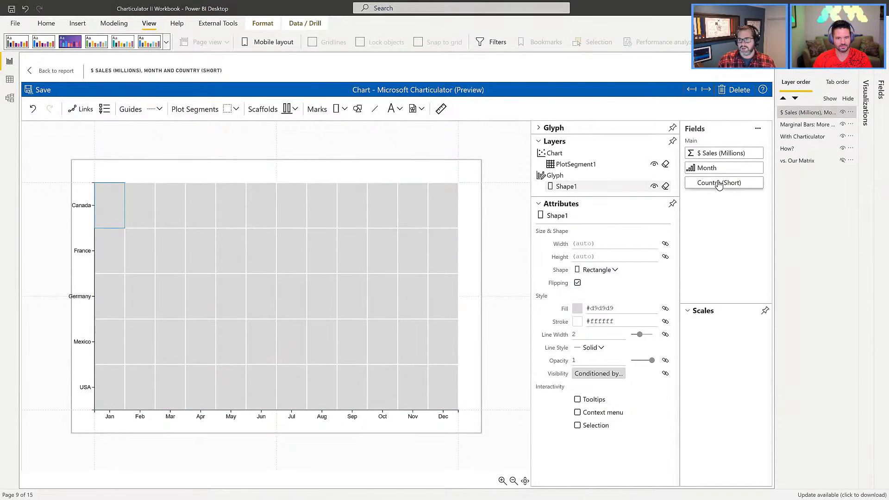
{"action": "mouse_move", "coordinate": [715, 159]}
{"action": "left_mouse_down"}
{"action": "mouse_move", "coordinate": [630, 288]}
{"action": "mouse_move", "coordinate": [600, 310]}
{"action": "left_mouse_up"}
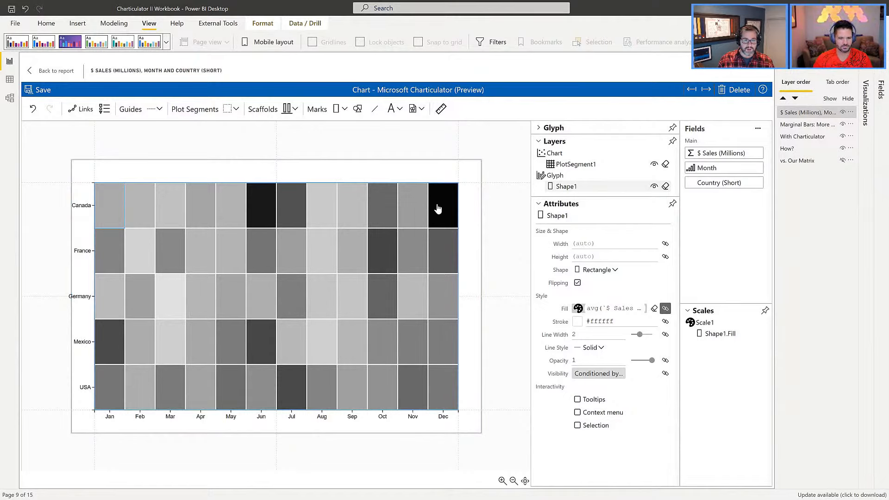
{"action": "left_click", "coordinate": [665, 309]}
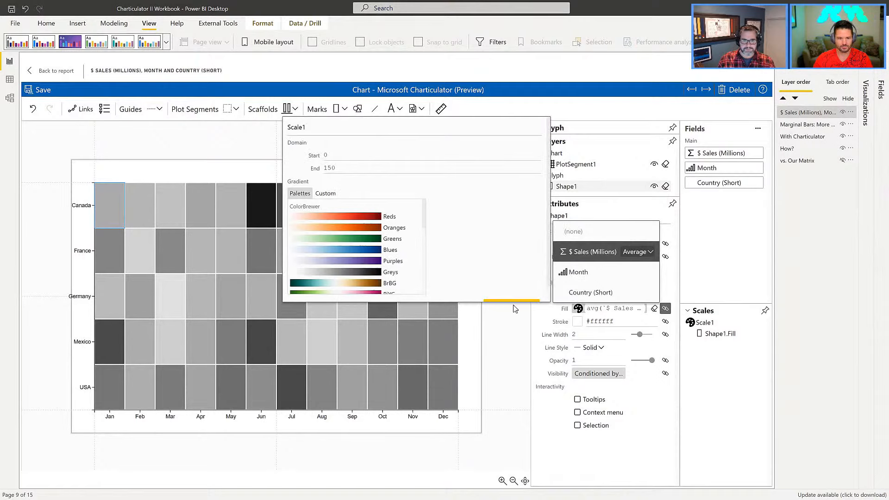
{"action": "left_click", "coordinate": [356, 255]}
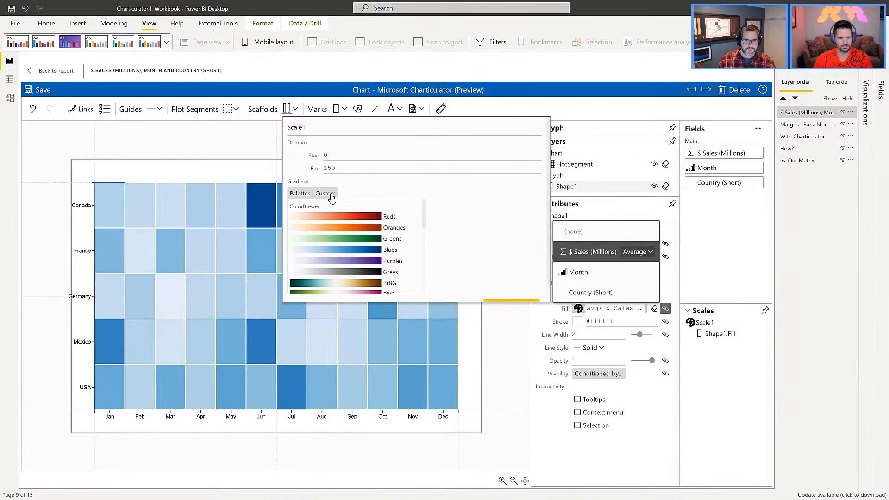
{"action": "left_click", "coordinate": [330, 193]}
{"action": "left_click", "coordinate": [334, 254]}
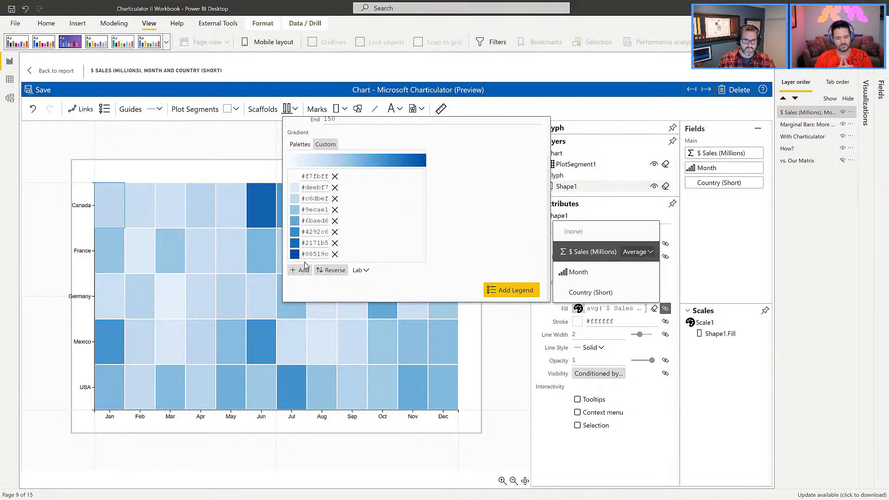
{"action": "left_click", "coordinate": [514, 325]}
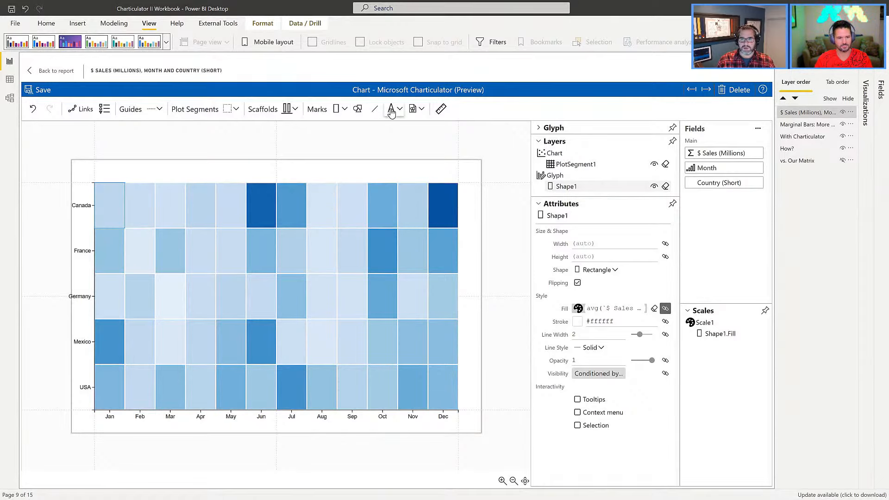
- Expand the Glyph pane, undock it and place the floating pane over the upper-left part of the canvas
{"action": "left_click", "coordinate": [540, 131]}
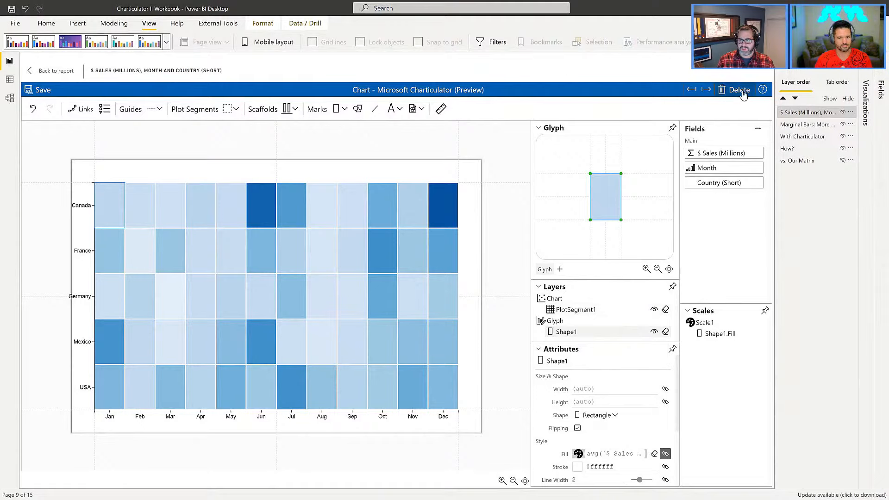
{"action": "left_click", "coordinate": [674, 132]}
{"action": "left_click_drag", "start_coordinate": [158, 135], "coordinate": [114, 128]}
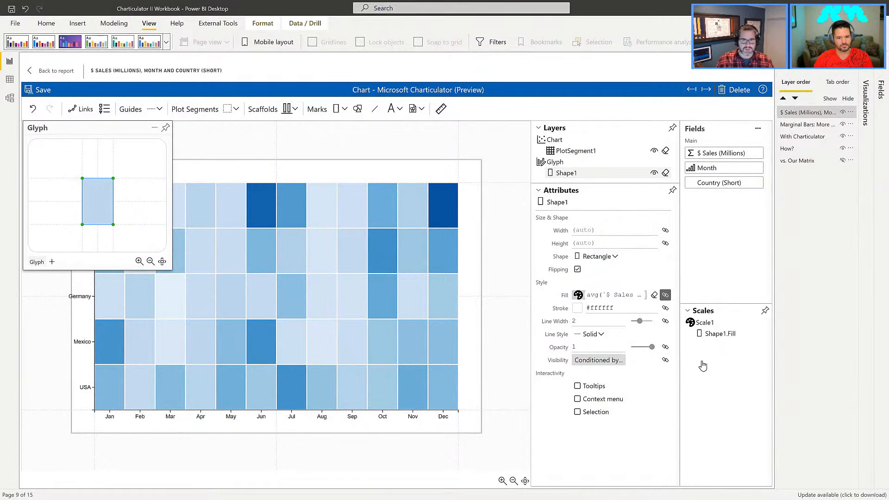
- Add a text mark at the glyph's center, anchor it vertically to the middle and bind it to $ Sales (Millions)
{"action": "left_click", "coordinate": [392, 109]}
{"action": "left_click_drag", "start_coordinate": [250, 131], "coordinate": [97, 205]}
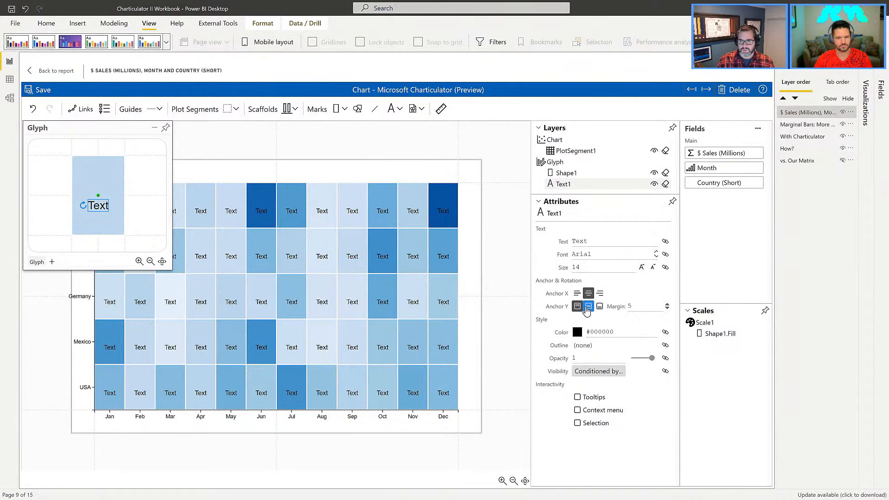
{"action": "left_click", "coordinate": [587, 307]}
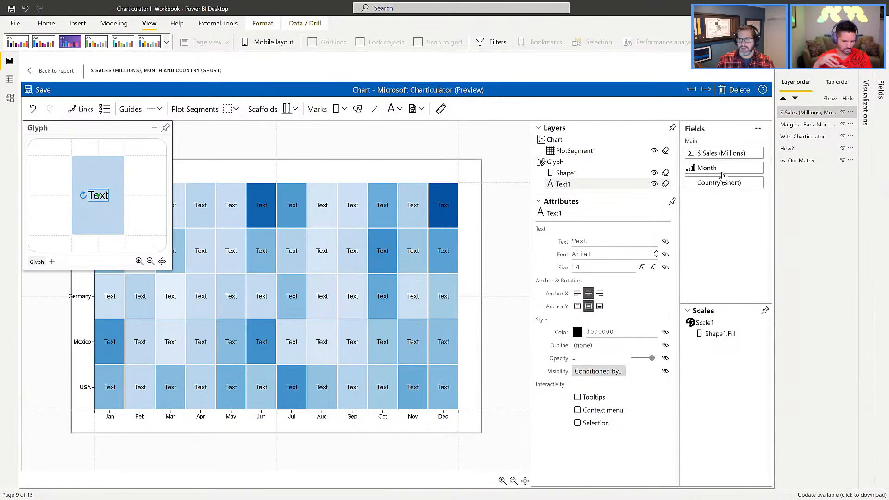
{"action": "left_click_drag", "start_coordinate": [715, 156], "coordinate": [613, 242]}
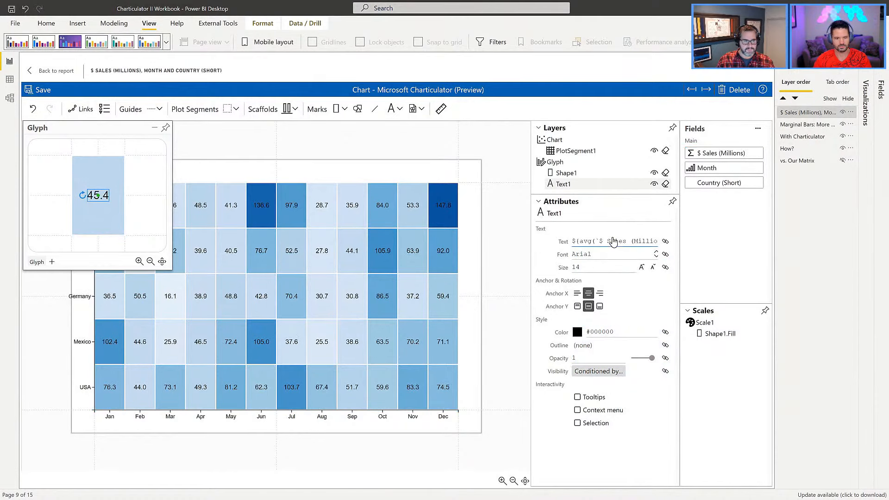
- Change the number format in the text mark's $ Sales (Millions) expression to {,.0f}
{"action": "left_click", "coordinate": [591, 243]}
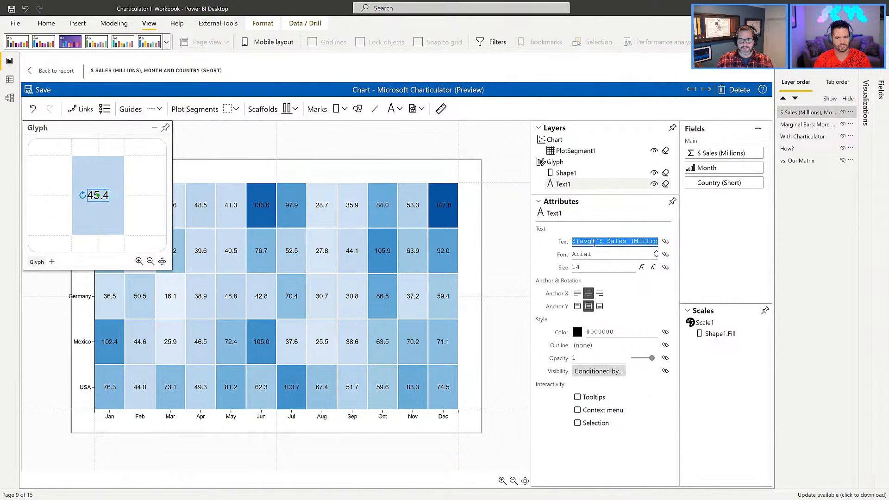
{"action": "left_click", "coordinate": [586, 242]}
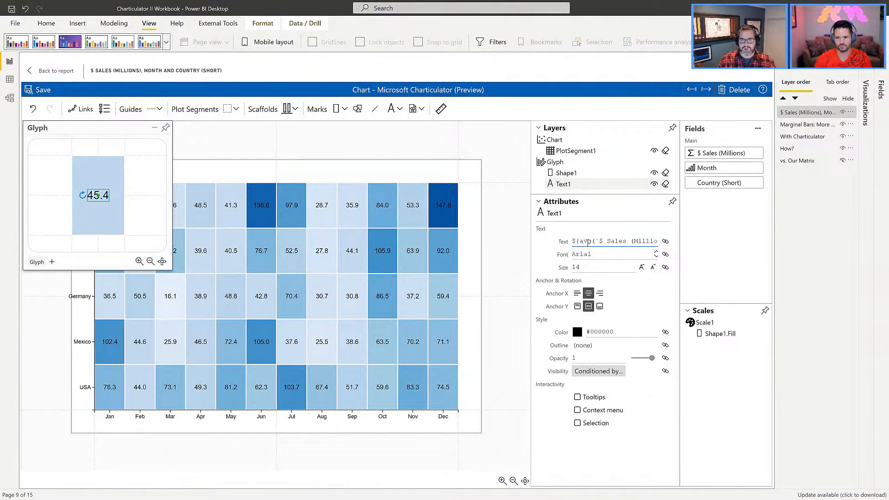
{"action": "left_click", "coordinate": [665, 242]}
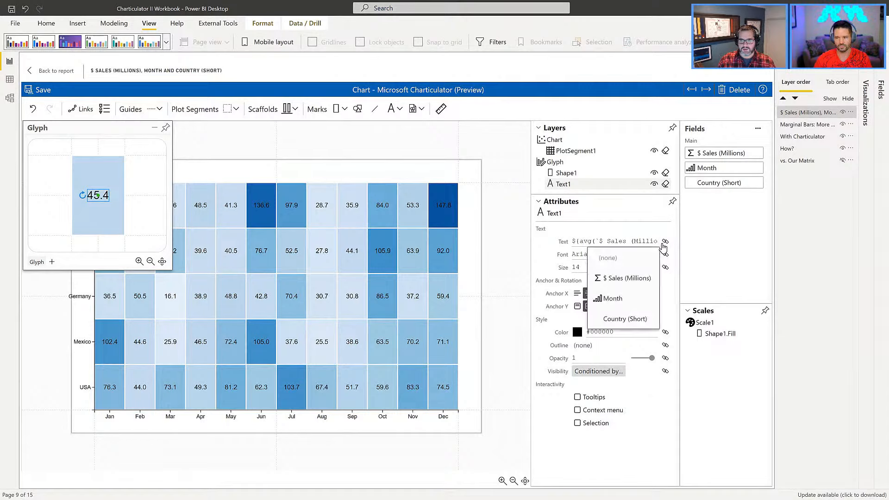
{"action": "left_click", "coordinate": [588, 242]}
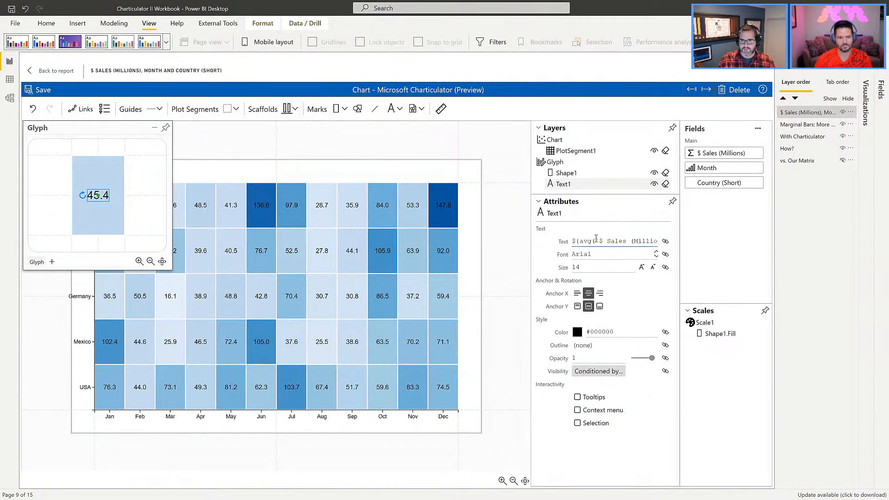
{"action": "left_click", "coordinate": [596, 240]}
{"action": "key", "text": "End"}
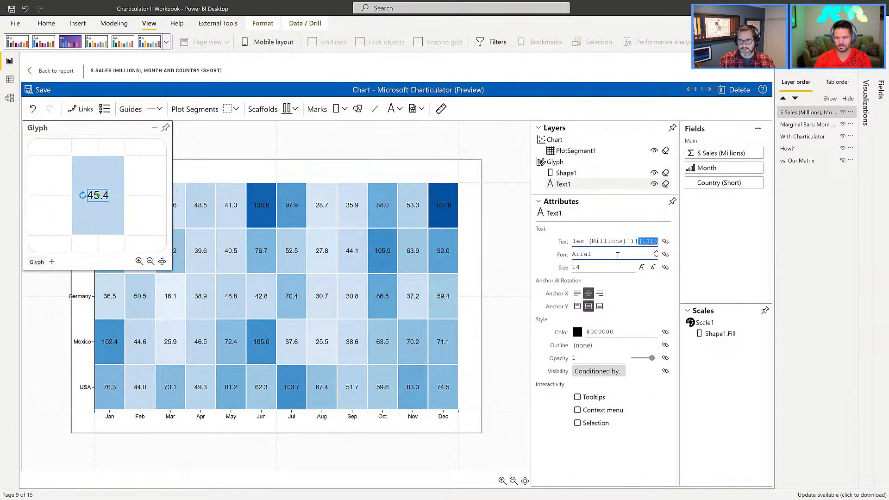
{"action": "key", "text": "Left"}
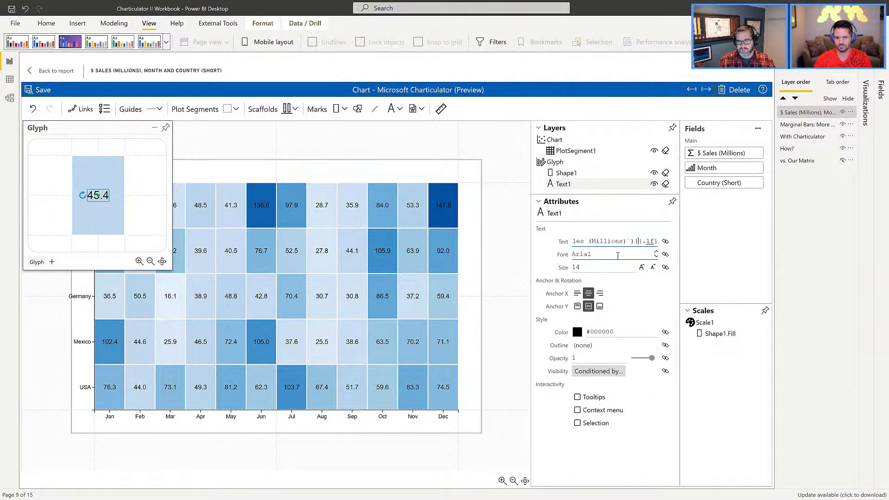
{"action": "key", "text": "BackSpace"}
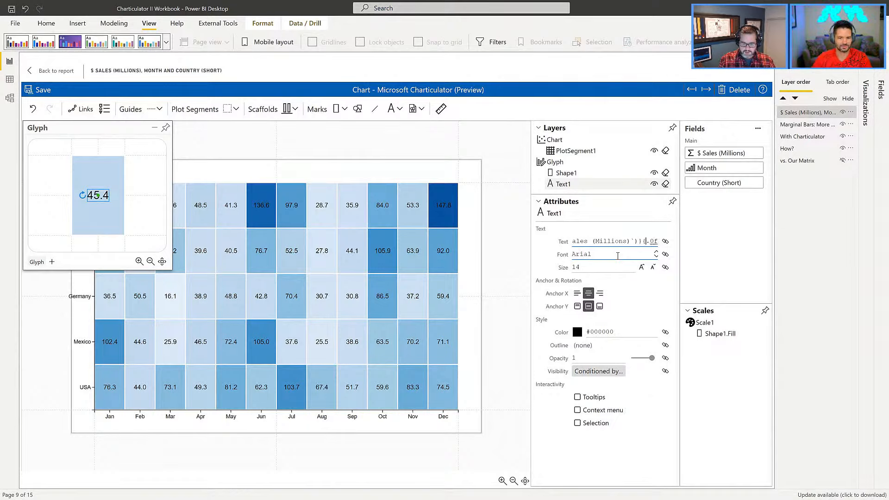
{"action": "key", "text": "End"}
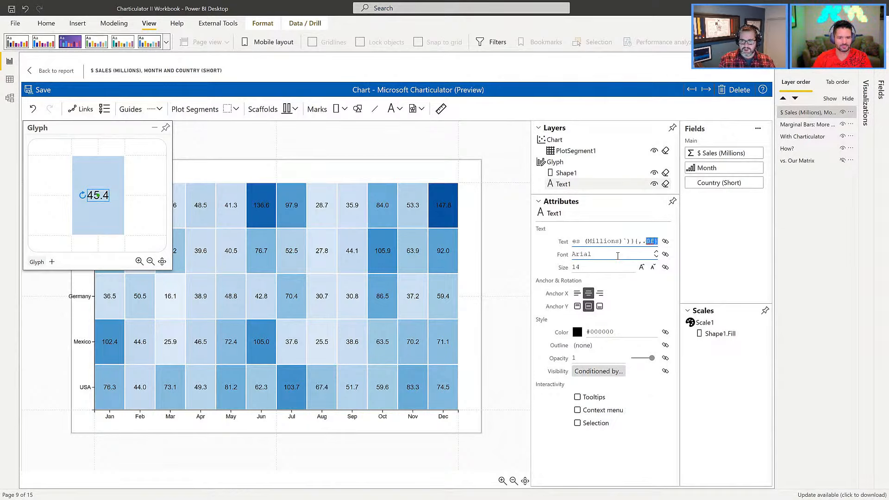
{"action": "key", "text": "Right"}
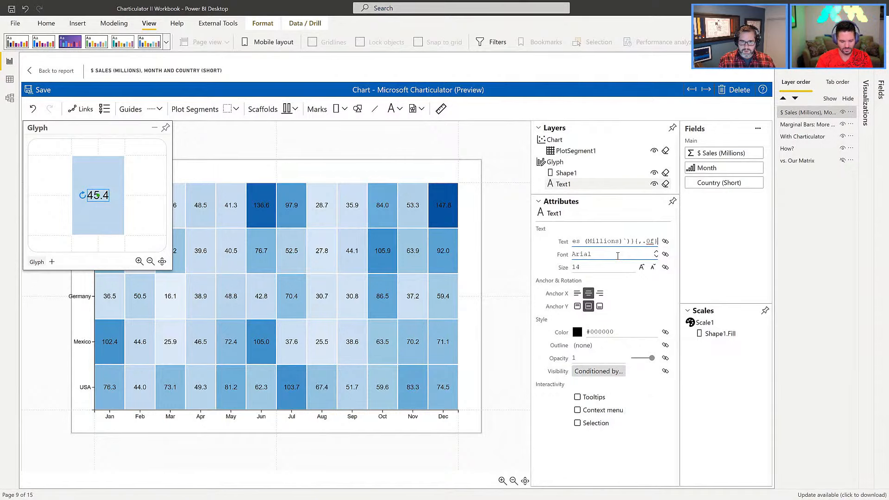
{"action": "key", "text": "Return"}
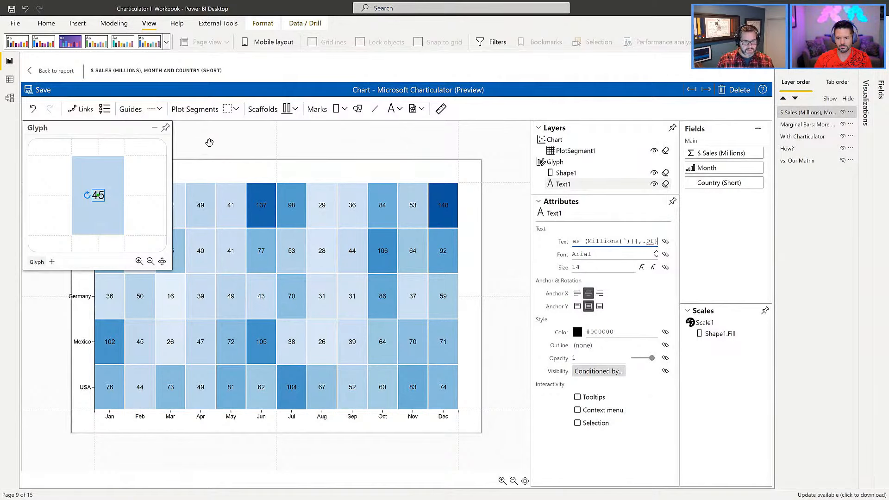
- Dock the floating Glyph pane again and widen the chart's left margin to about 102
{"action": "left_click", "coordinate": [166, 127]}
{"action": "left_click_drag", "start_coordinate": [88, 143], "coordinate": [118, 147]}
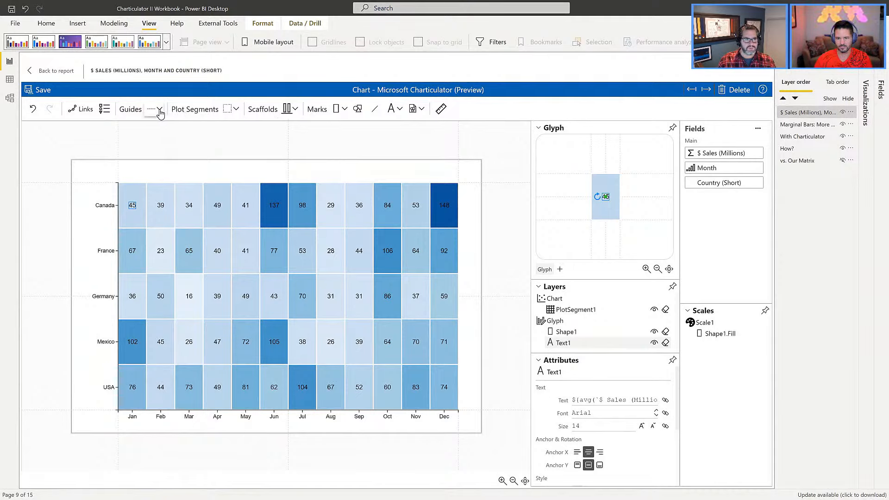
- Draw a guide coordinator with horizontal guides along the full height of the heatmap's left edge and set its count to 6
{"action": "left_click", "coordinate": [160, 112]}
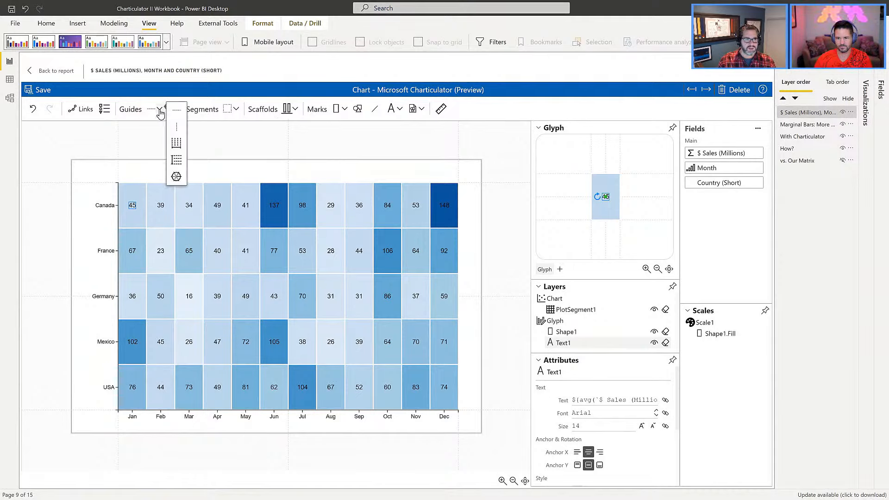
{"action": "left_click", "coordinate": [313, 161]}
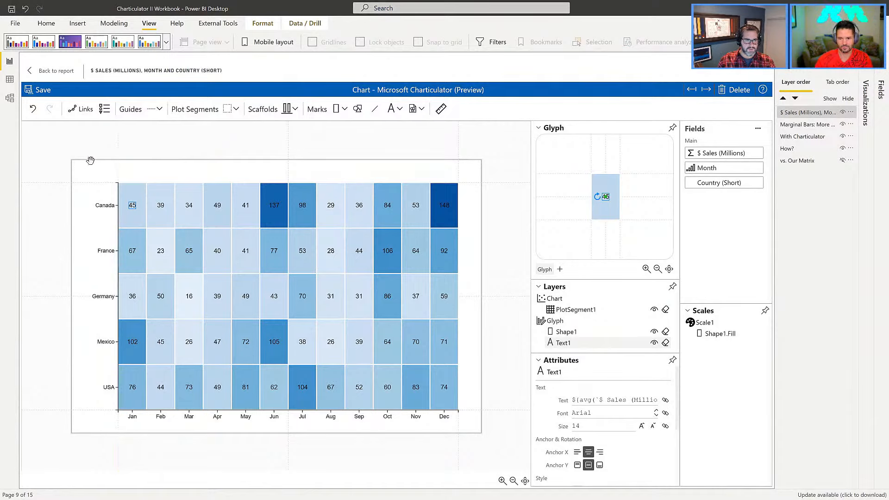
{"action": "left_click", "coordinate": [158, 112]}
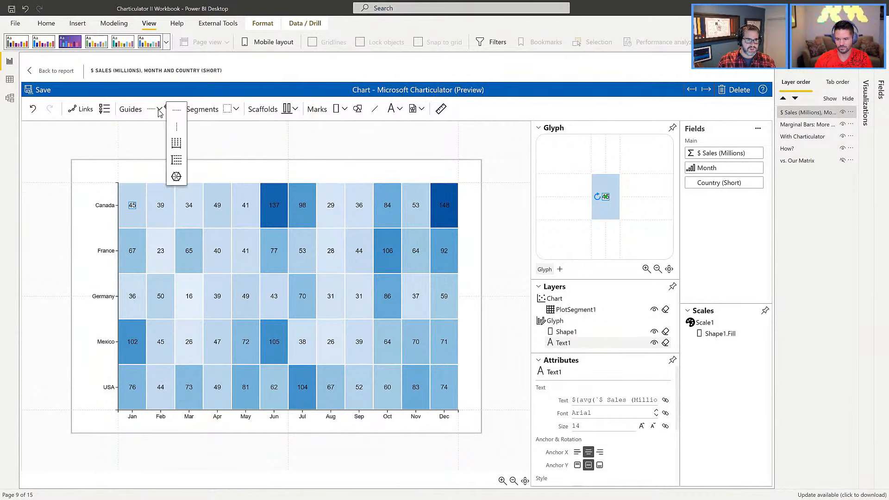
{"action": "left_click", "coordinate": [177, 162]}
{"action": "left_click_drag", "start_coordinate": [117, 183], "coordinate": [118, 411]}
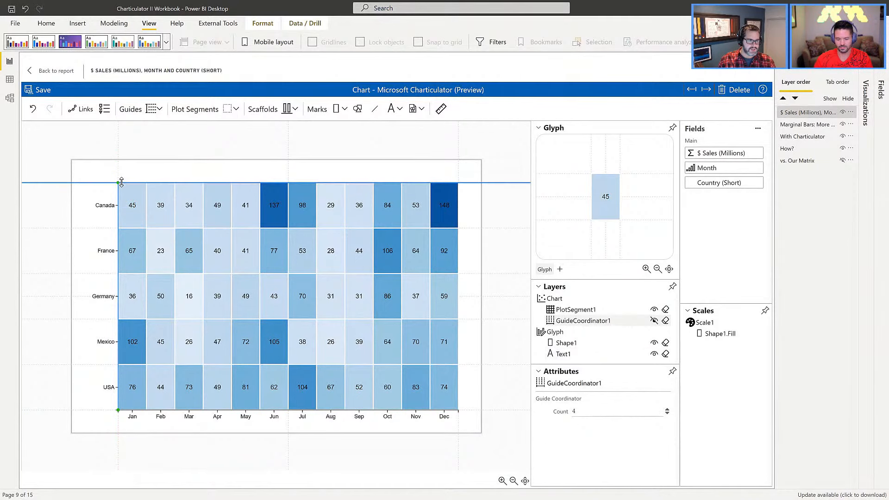
{"action": "left_click", "coordinate": [588, 411]}
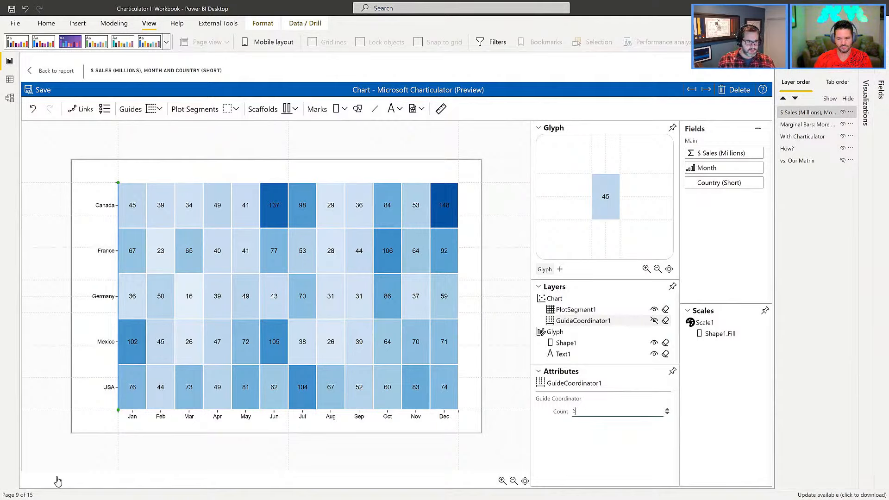
- Draw a guide coordinator with vertical guides along the full width of the heatmap's top edge and set its count to 6
{"action": "left_click", "coordinate": [158, 109]}
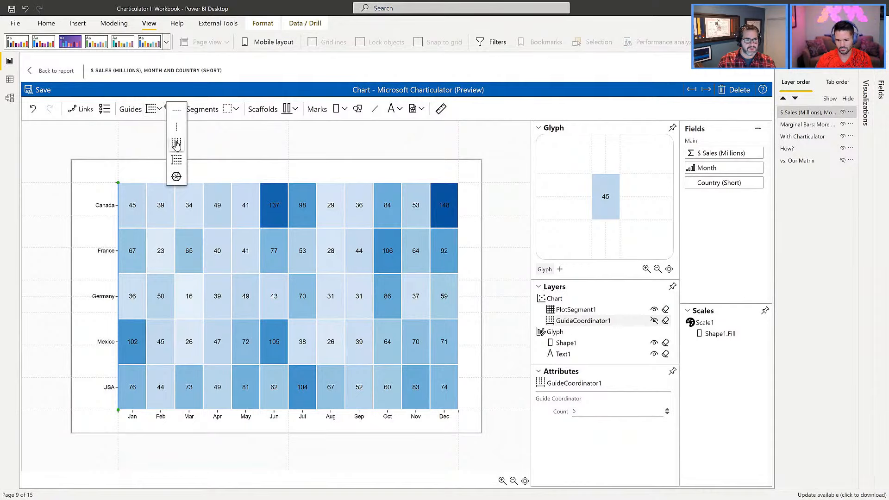
{"action": "left_click", "coordinate": [176, 144]}
{"action": "left_click_drag", "start_coordinate": [120, 183], "coordinate": [459, 184]}
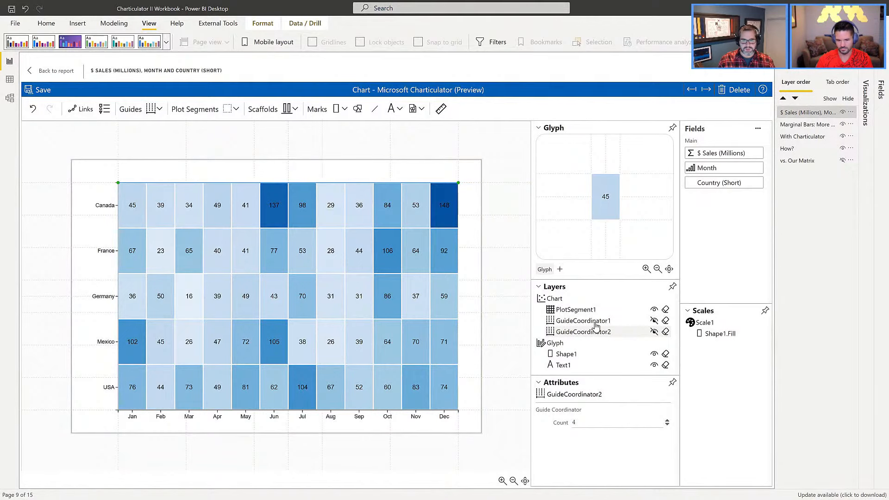
{"action": "left_click", "coordinate": [588, 422]}
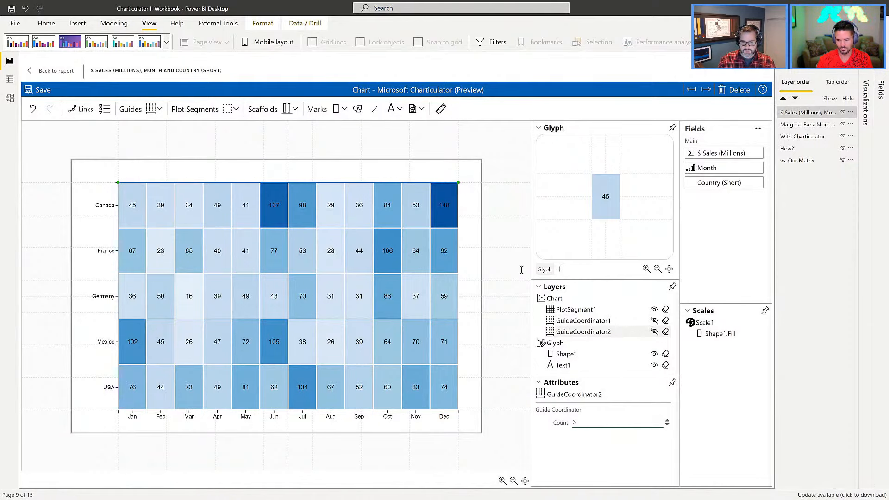
{"action": "key", "text": "Return"}
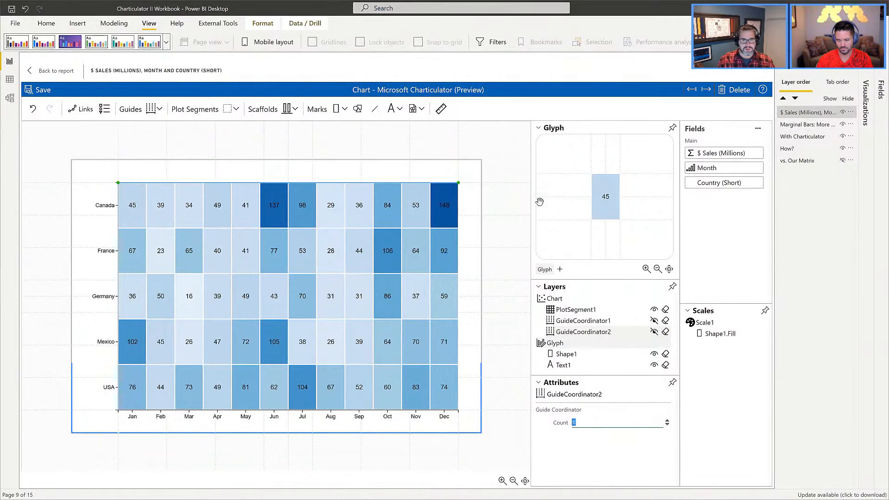
- Shrink the heatmap's plot segment by snapping its lower-right corner to the last vertical guide and the second-to-last horizontal guide
{"action": "left_click", "coordinate": [571, 310]}
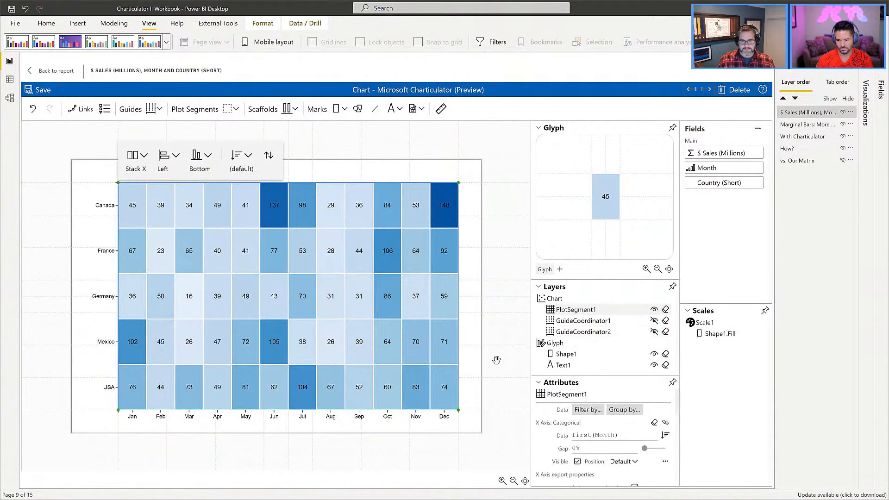
{"action": "left_click_drag", "start_coordinate": [460, 410], "coordinate": [361, 345]}
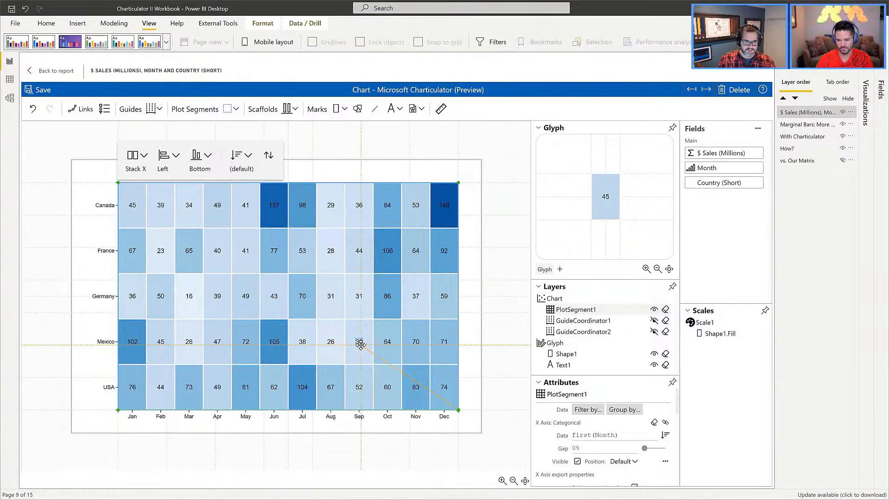
{"action": "left_click_drag", "start_coordinate": [360, 345], "coordinate": [410, 344]}
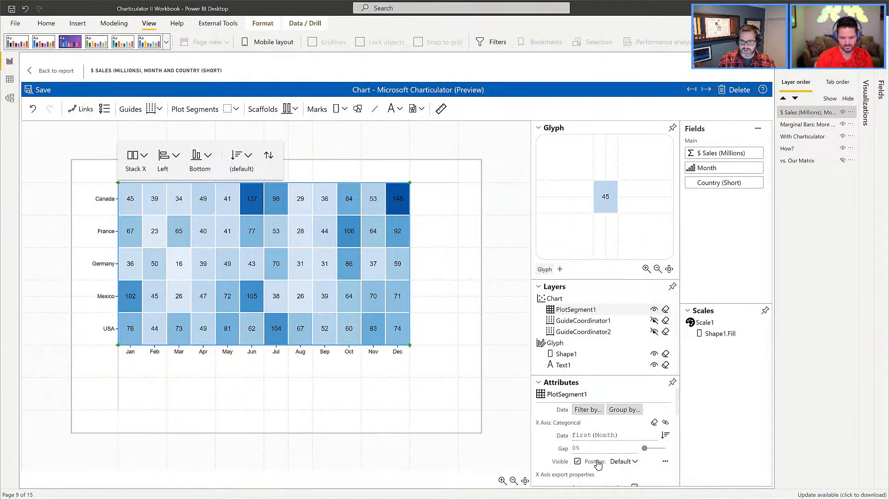
- Set the position of the heatmap's month axis to Opposite
{"action": "left_click", "coordinate": [628, 461]}
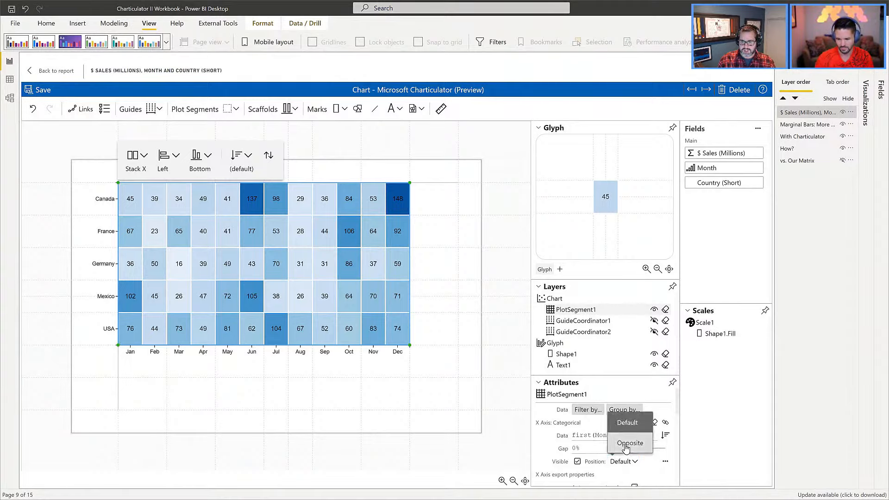
{"action": "left_click", "coordinate": [630, 444]}
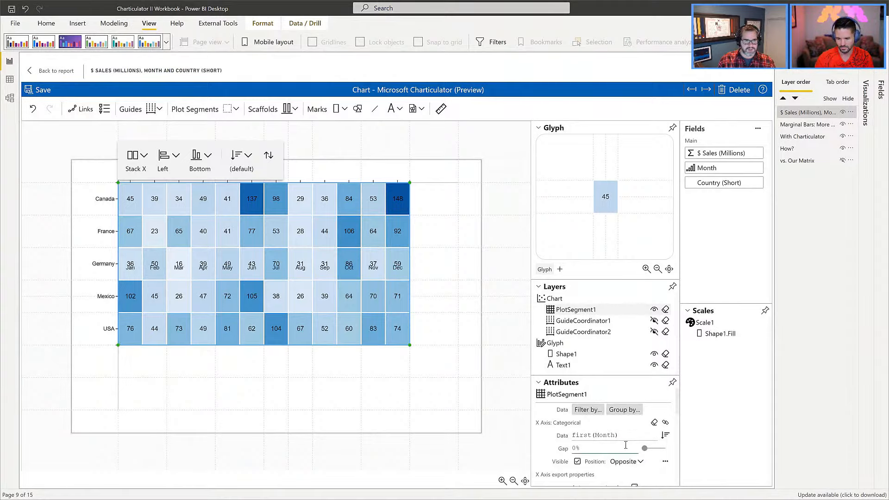
{"action": "left_click", "coordinate": [496, 234]}
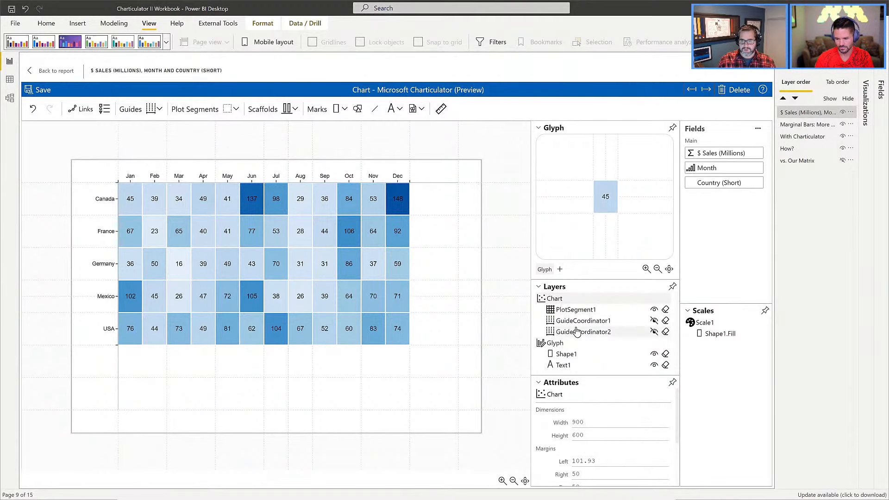
- Set the line color of PlotSegment1's X axis to none
{"action": "left_click", "coordinate": [575, 309]}
{"action": "scroll", "coordinate": [602, 445], "scroll_direction": "down", "scroll_amount": 1}
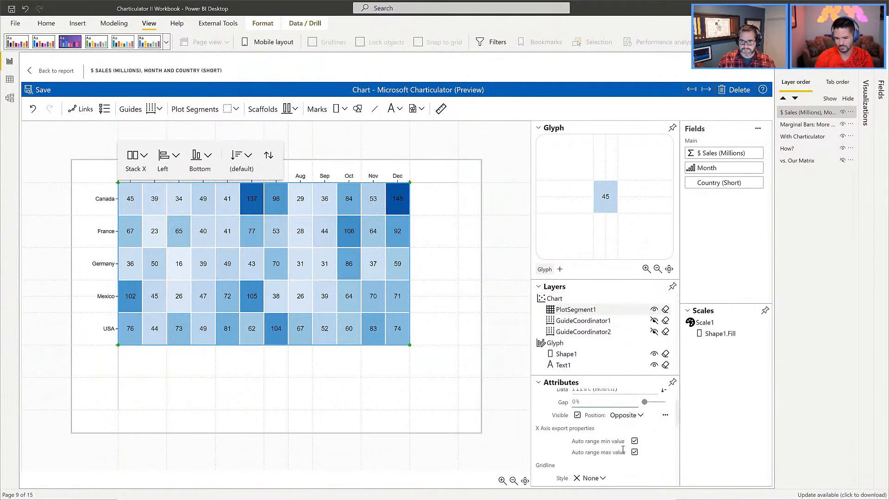
{"action": "left_click", "coordinate": [665, 416]}
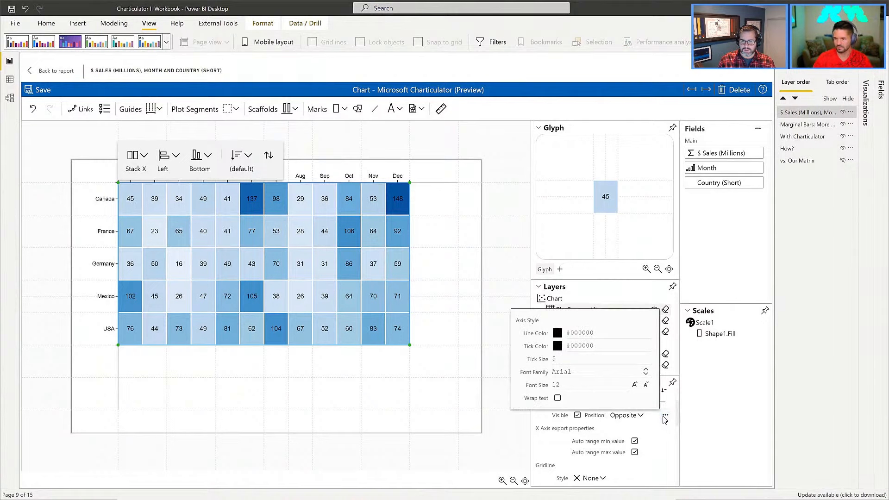
{"action": "left_click", "coordinate": [562, 360]}
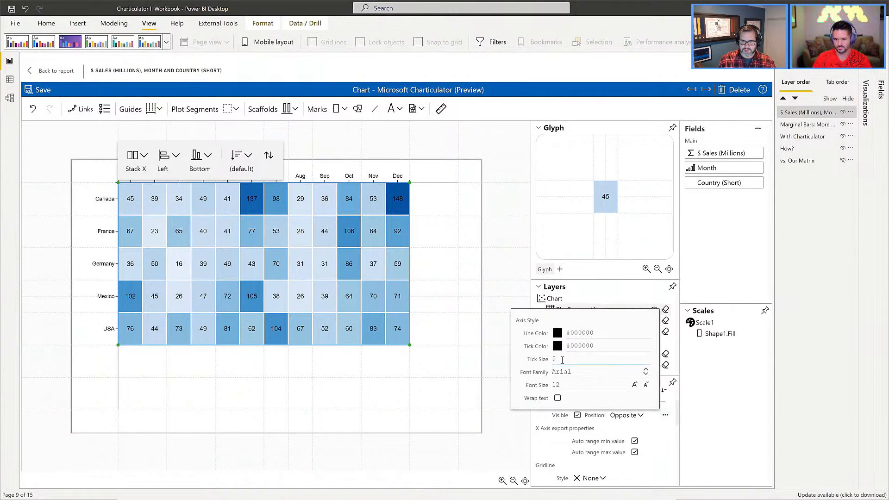
{"action": "left_click", "coordinate": [557, 334]}
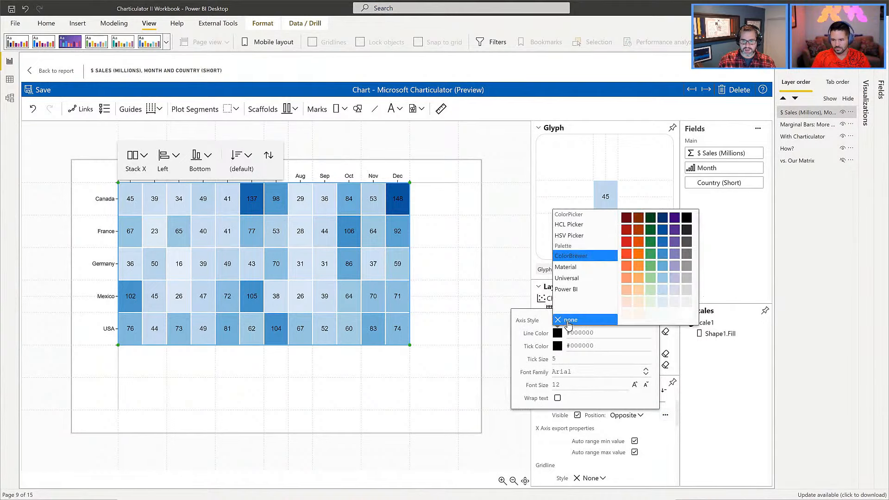
{"action": "left_click", "coordinate": [569, 324]}
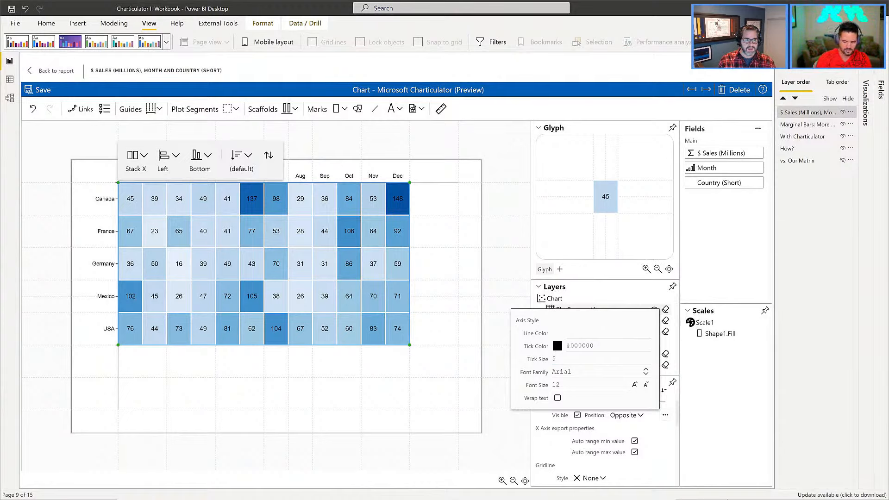
{"action": "left_click", "coordinate": [497, 264]}
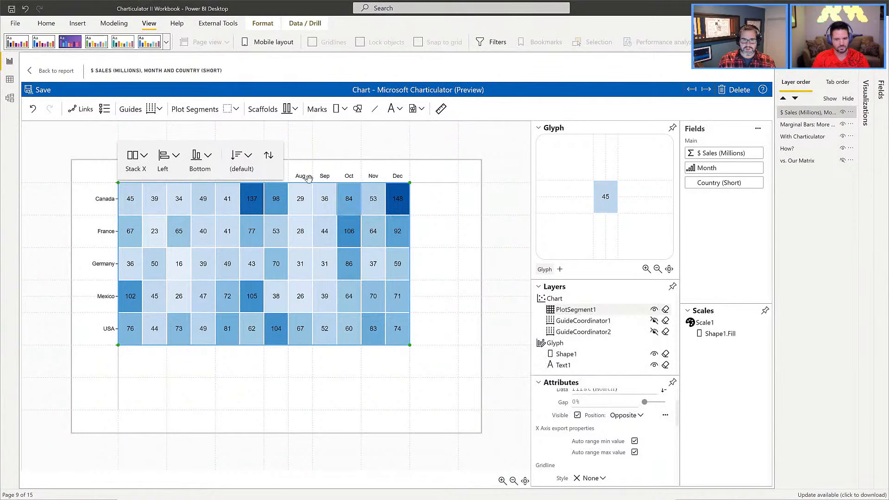
{"action": "left_click", "coordinate": [508, 237]}
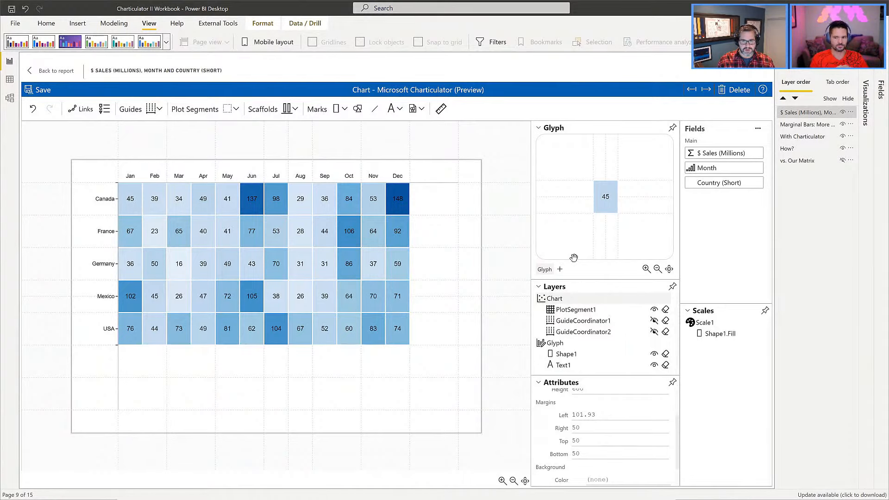
- Add a second glyph and draw a 2D region plot segment for it between the heatmap's December edge and the outermost vertical guide
{"action": "left_click", "coordinate": [559, 270]}
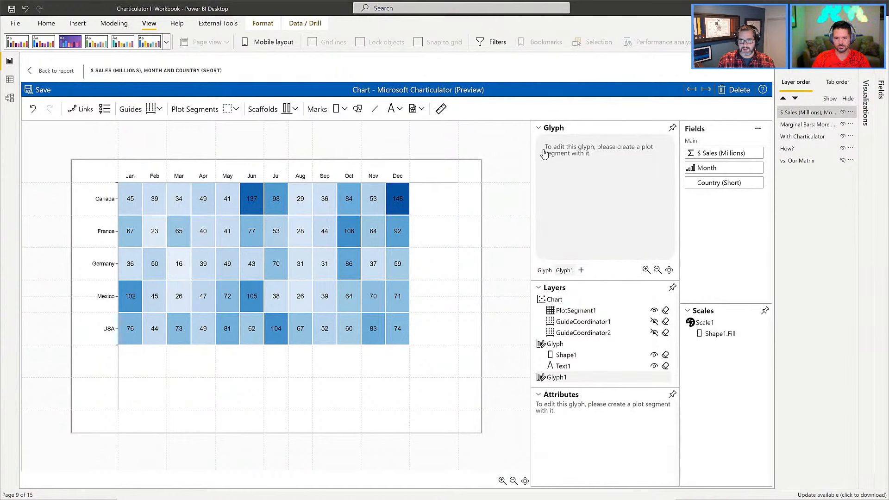
{"action": "left_click", "coordinate": [237, 111]}
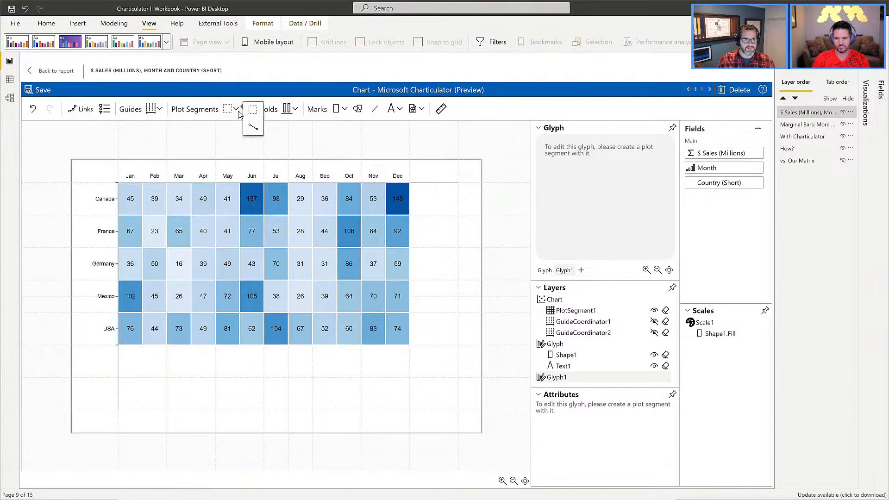
{"action": "left_click", "coordinate": [253, 110]}
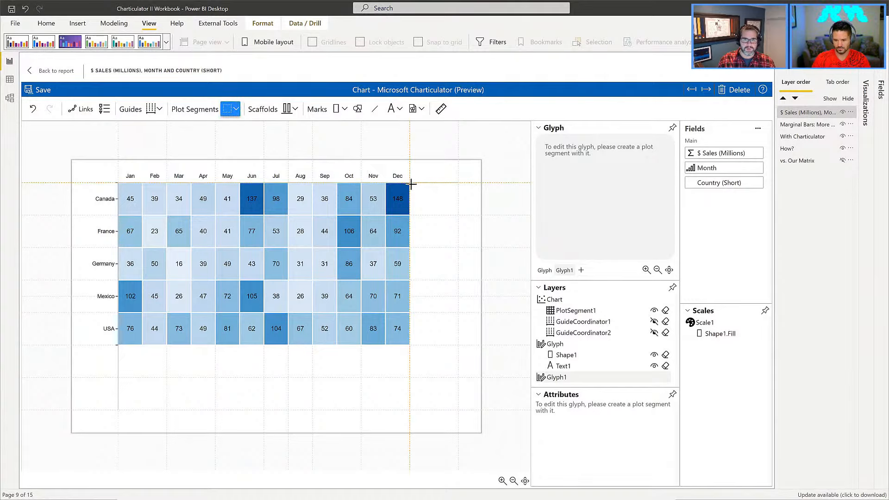
{"action": "left_click_drag", "start_coordinate": [410, 184], "coordinate": [457, 342]}
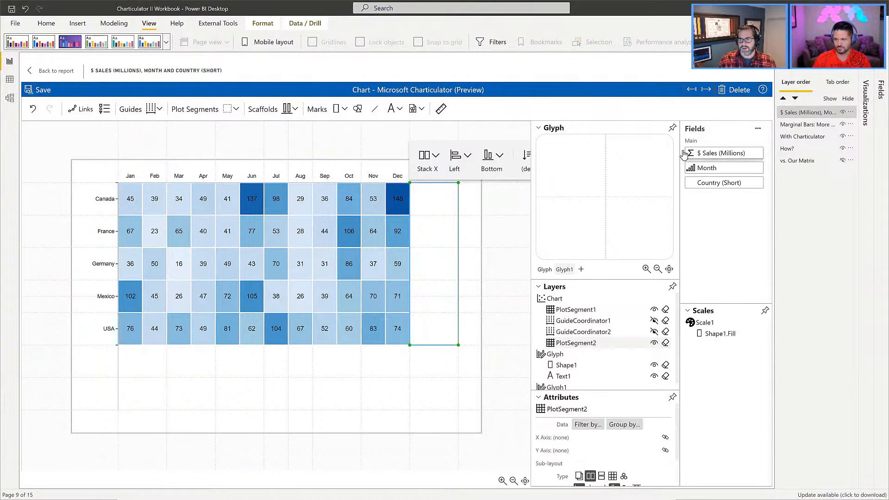
- Fill the new glyph with a rectangle mark and set the new plot segment's sub-layout to Stack Y
{"action": "left_click_drag", "start_coordinate": [337, 109], "coordinate": [599, 195]}
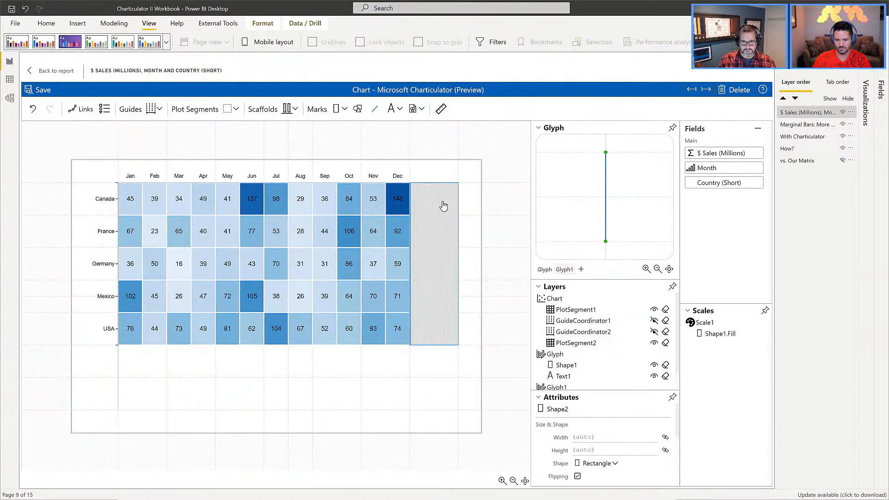
{"action": "left_click", "coordinate": [443, 243]}
{"action": "left_click", "coordinate": [431, 163]}
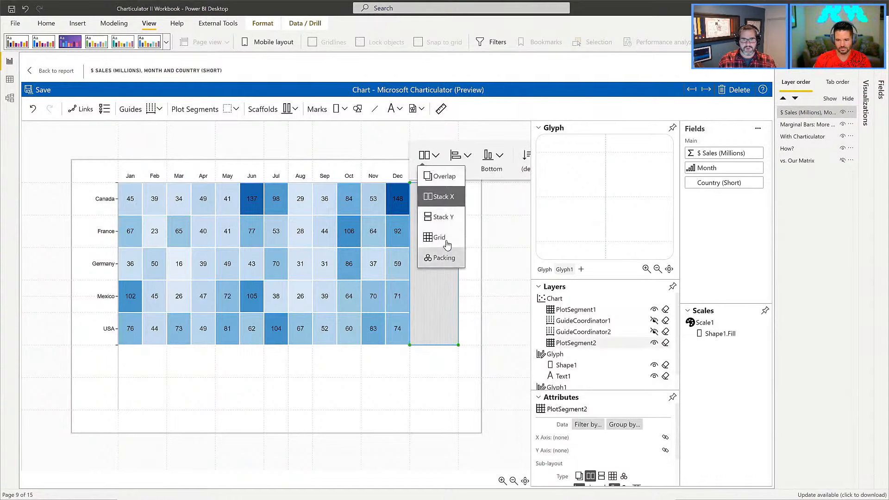
{"action": "left_click", "coordinate": [441, 218]}
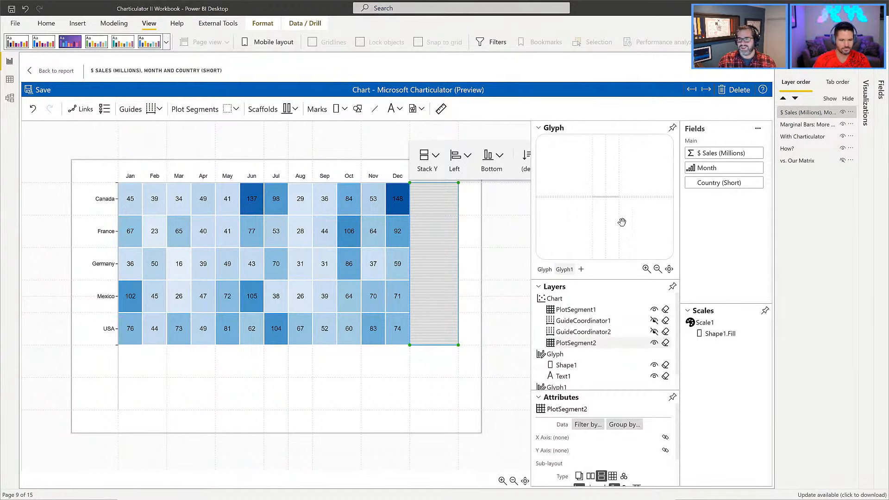
- Group the data of PlotSegment2 by Country (Short)
{"action": "left_click", "coordinate": [670, 269]}
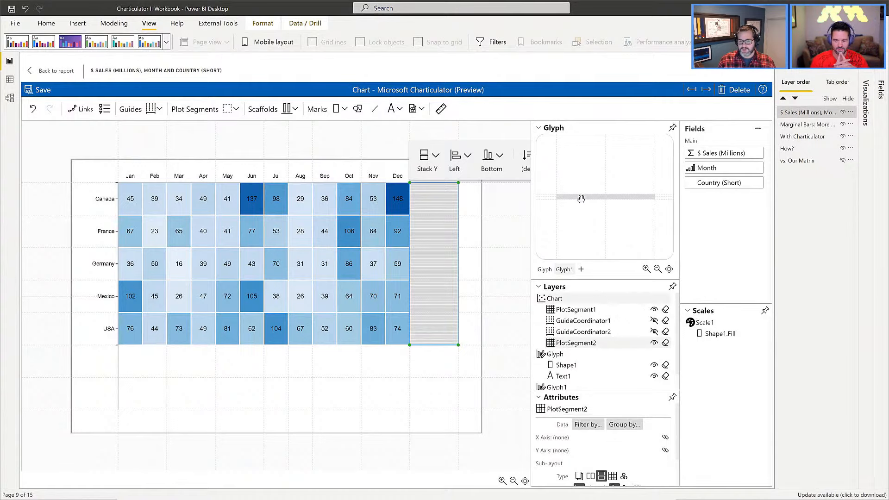
{"action": "left_click", "coordinate": [539, 287]}
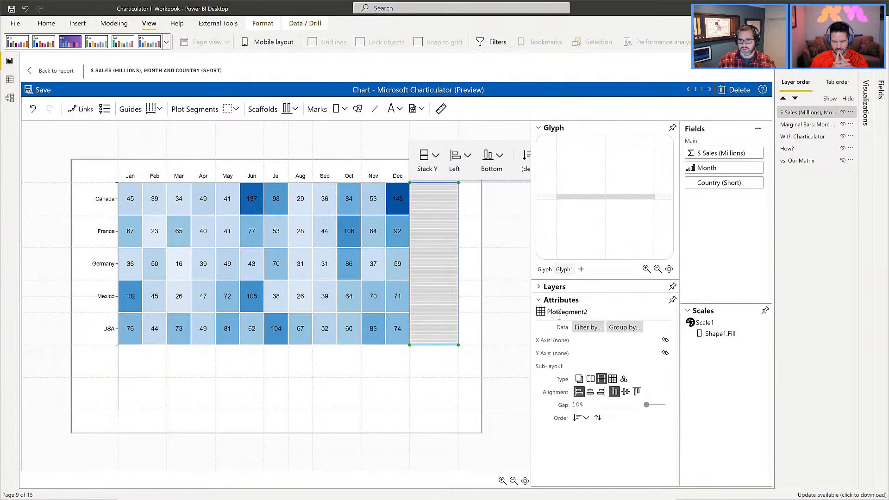
{"action": "left_click", "coordinate": [625, 330]}
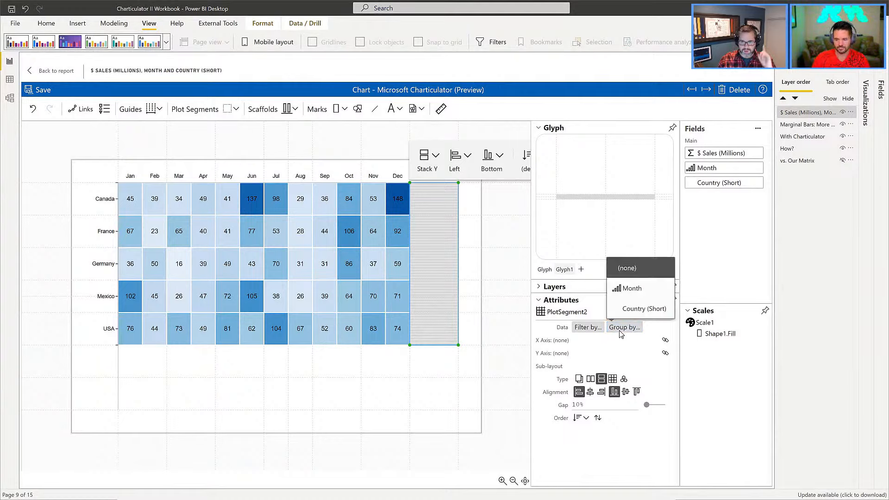
{"action": "left_click", "coordinate": [640, 309]}
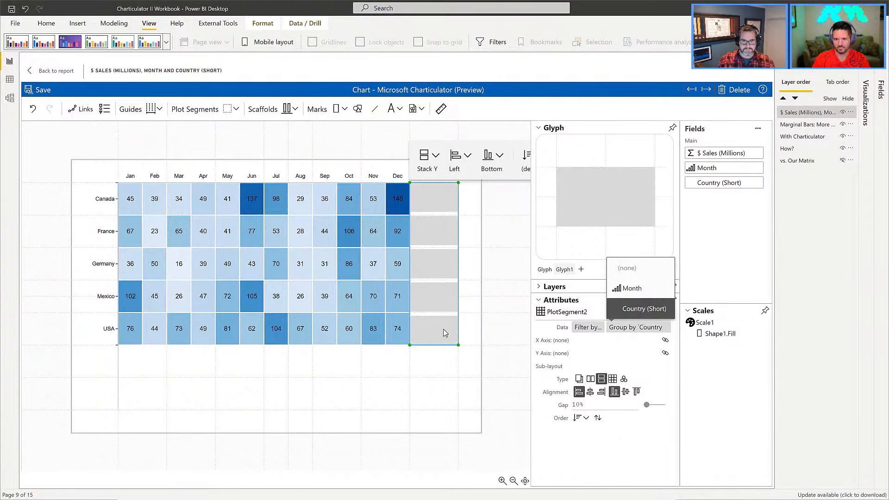
- Set the sub-layout gap of PlotSegment2 to 0%
{"action": "left_click", "coordinate": [584, 247]}
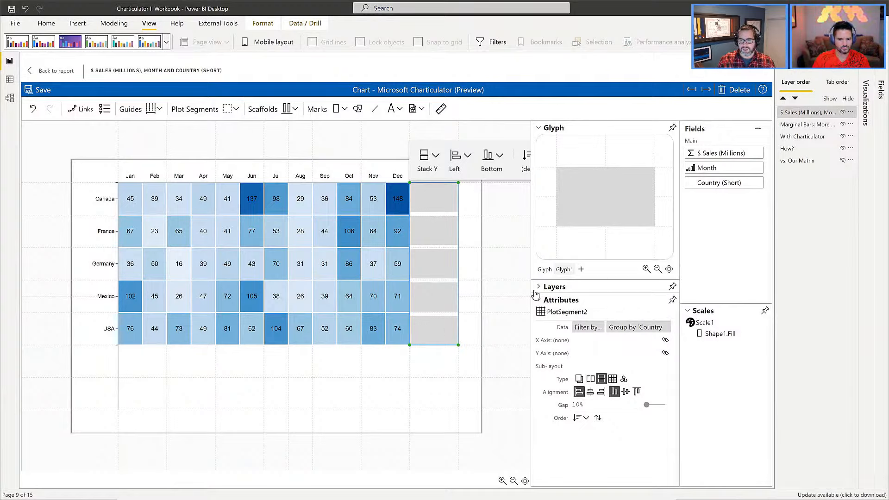
{"action": "left_click", "coordinate": [587, 226]}
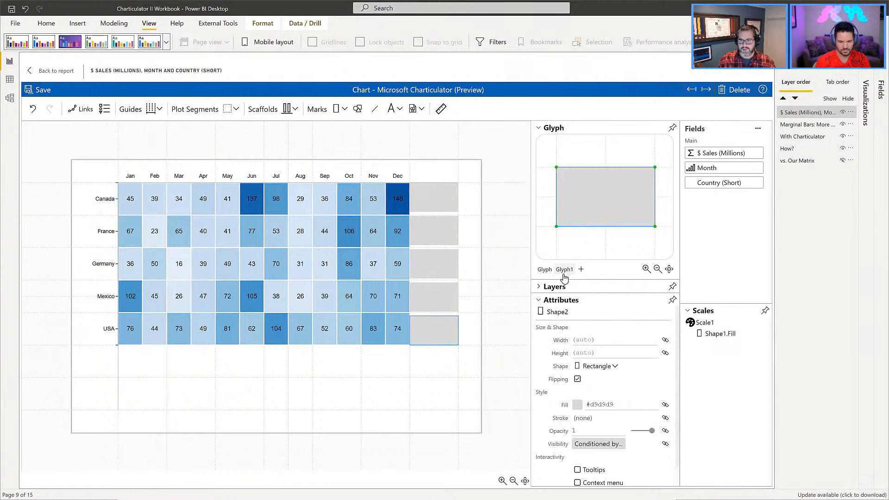
{"action": "left_click", "coordinate": [551, 288]}
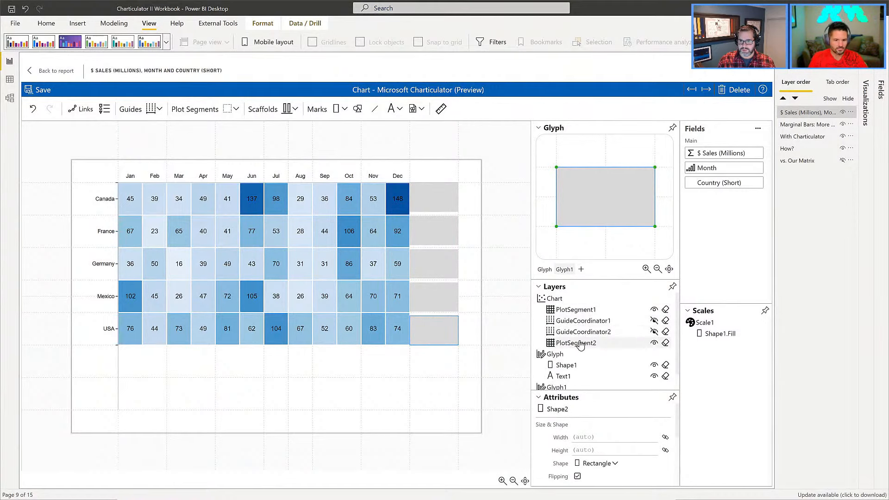
{"action": "left_click", "coordinate": [576, 343]}
{"action": "scroll", "coordinate": [611, 425], "scroll_direction": "down", "scroll_amount": 1}
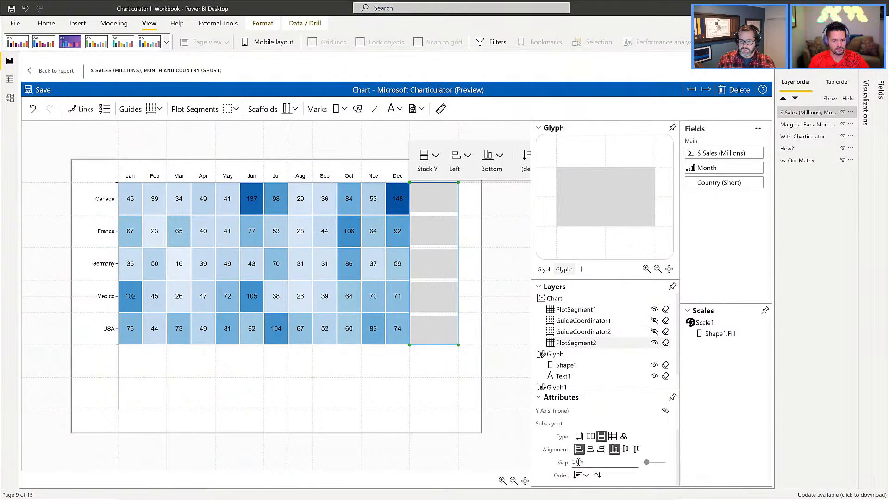
{"action": "left_click_drag", "start_coordinate": [647, 465], "coordinate": [644, 466]}
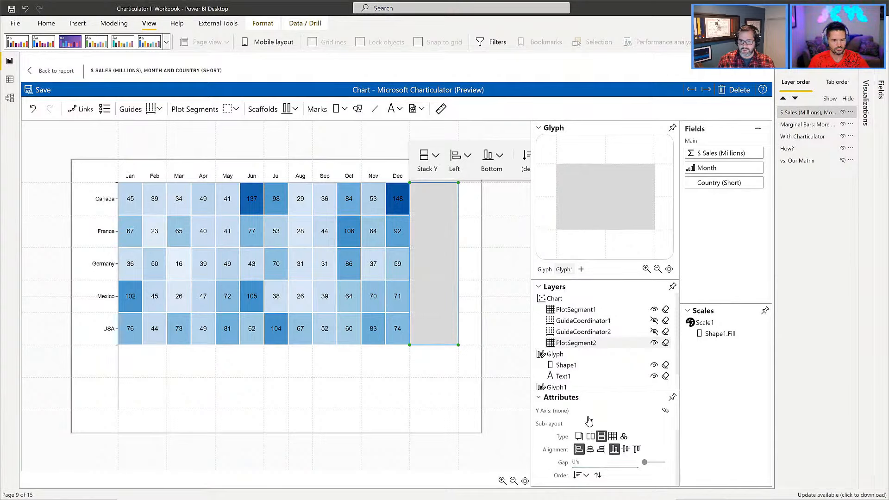
- Give the marginal bar rectangle Shape2 a white #ffffff stroke with a line width of 2
{"action": "scroll", "coordinate": [585, 384], "scroll_direction": "down", "scroll_amount": 1}
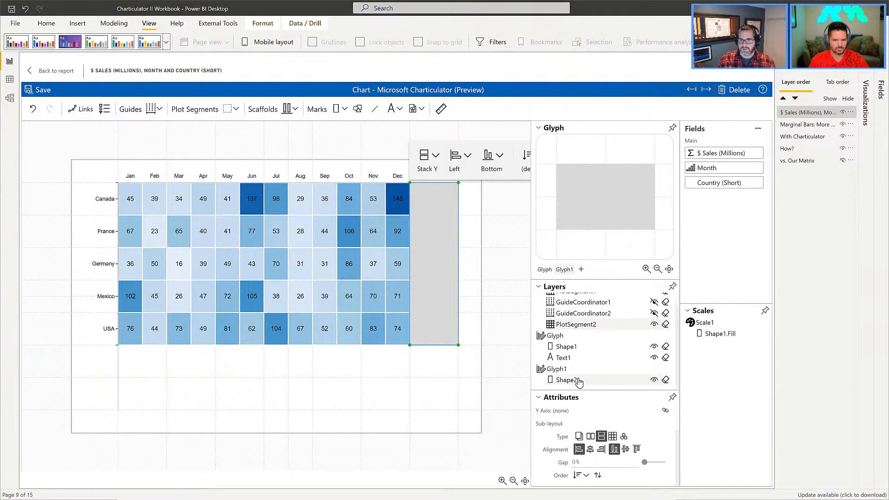
{"action": "left_click", "coordinate": [590, 379]}
{"action": "scroll", "coordinate": [596, 427], "scroll_direction": "down", "scroll_amount": 3}
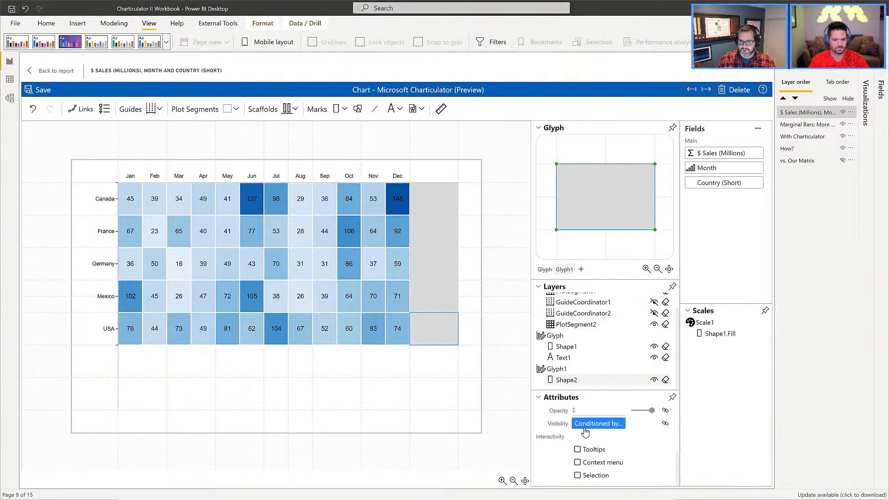
{"action": "scroll", "coordinate": [583, 452], "scroll_direction": "up", "scroll_amount": 2}
{"action": "left_click", "coordinate": [577, 430]}
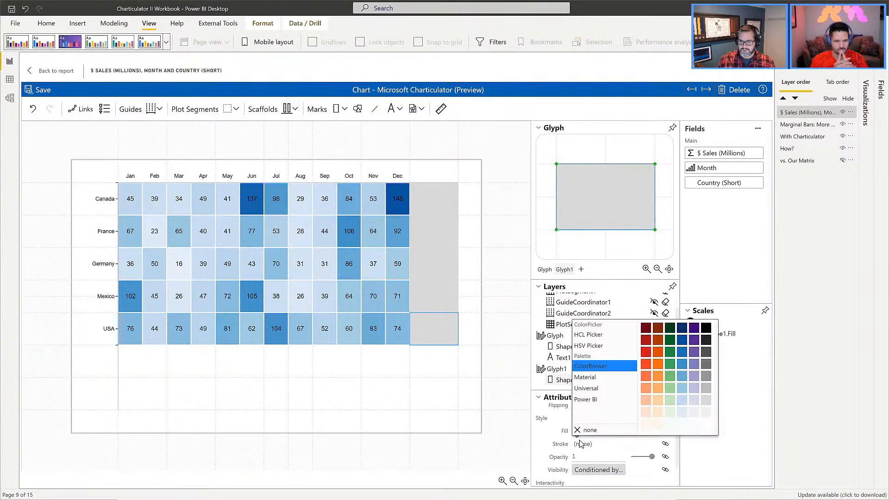
{"action": "left_click", "coordinate": [704, 422]}
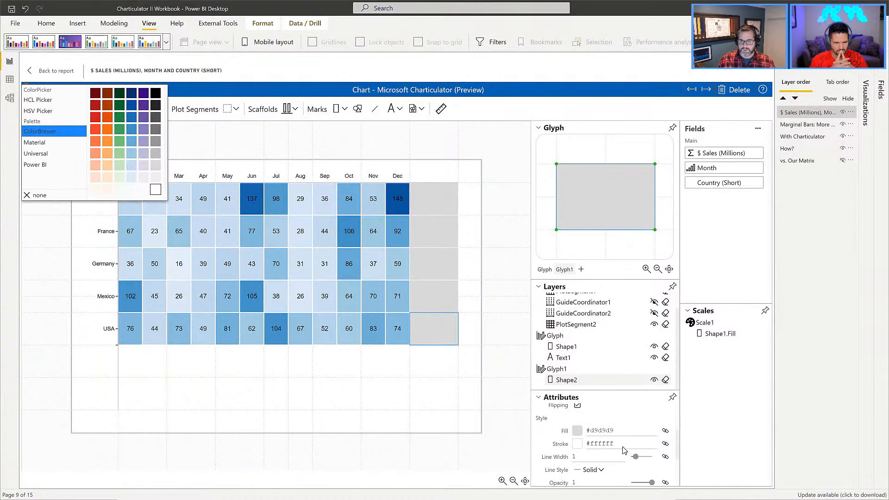
{"action": "left_click", "coordinate": [596, 457]}
{"action": "type", "text": "2"}
{"action": "key", "text": "Tab"}
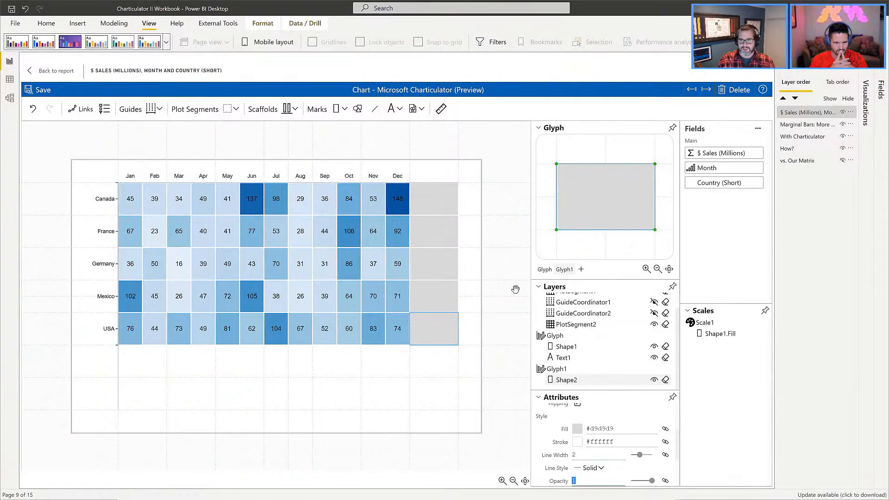
- Bind the width of Shape2 to $ Sales (Millions) and set its aggregation to Sum
{"action": "scroll", "coordinate": [588, 437], "scroll_direction": "up", "scroll_amount": 5}
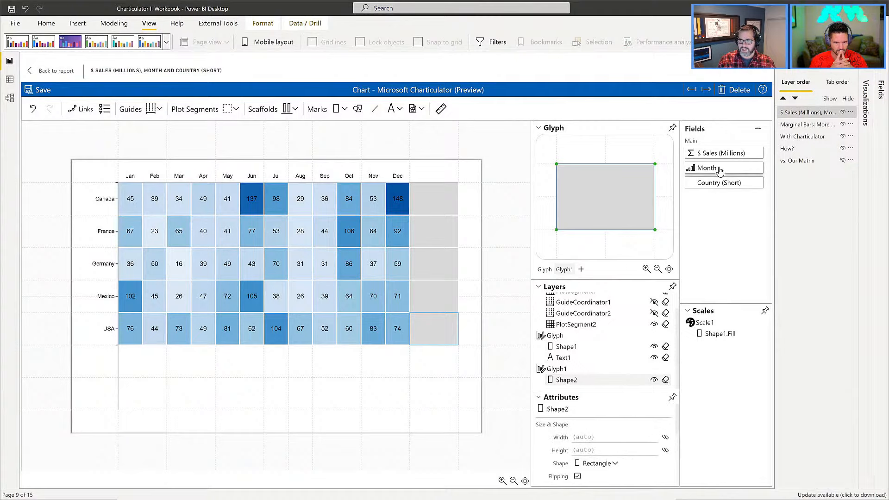
{"action": "left_click_drag", "start_coordinate": [716, 155], "coordinate": [599, 438]}
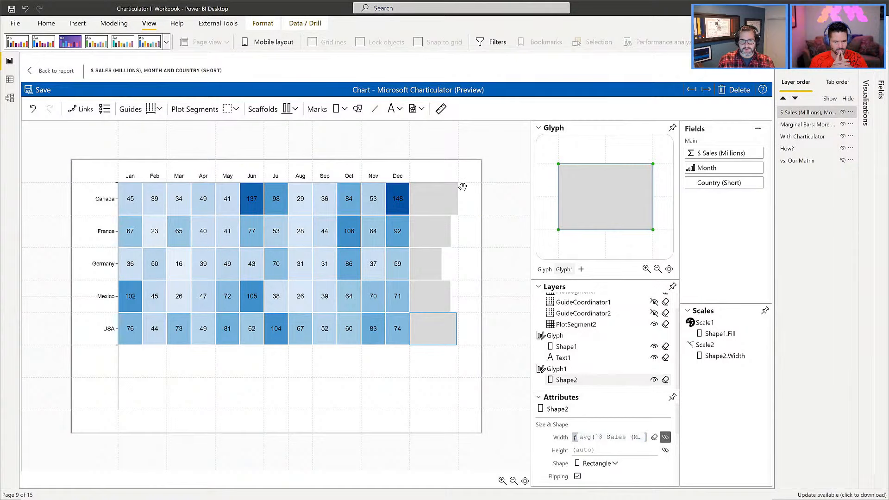
{"action": "left_click", "coordinate": [588, 438]}
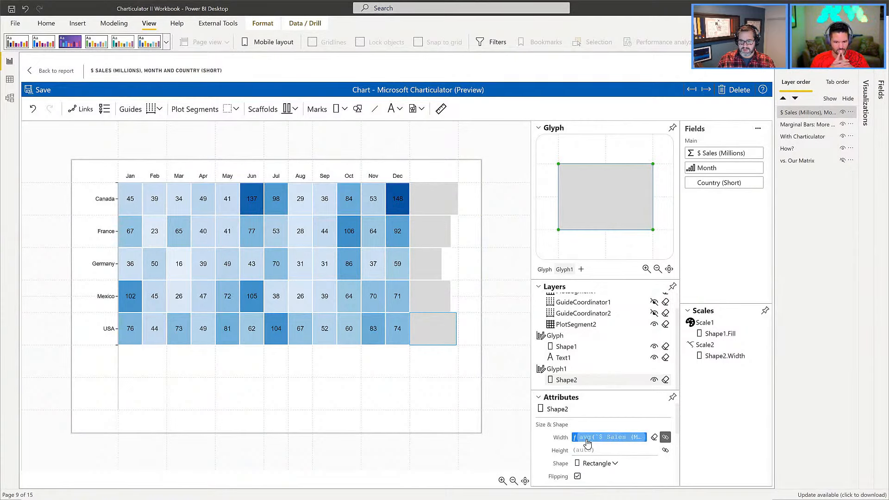
{"action": "left_click", "coordinate": [588, 443]}
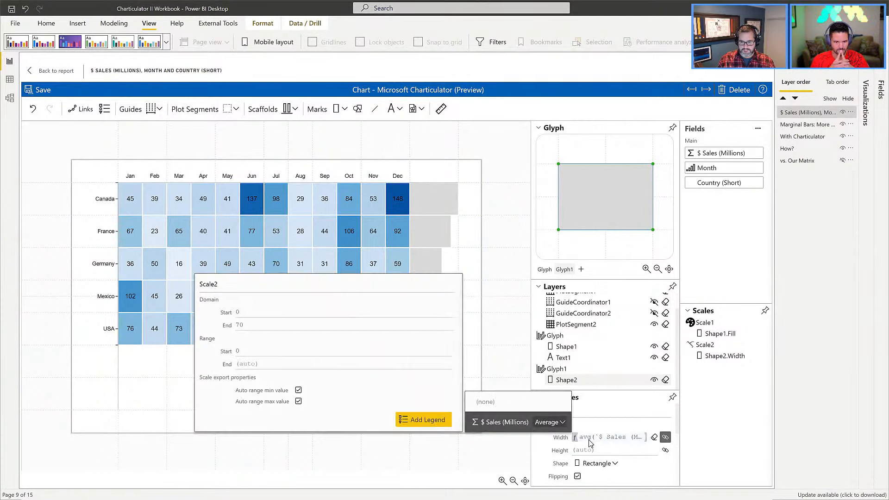
{"action": "left_click", "coordinate": [548, 423]}
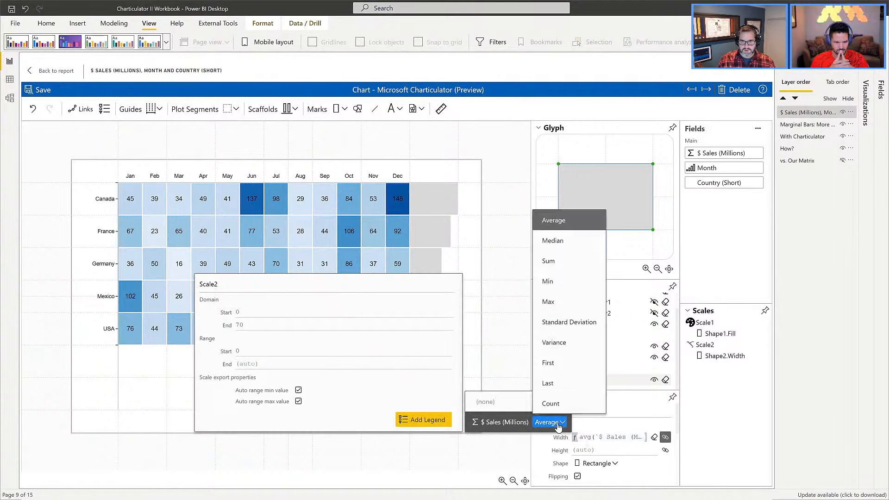
{"action": "left_click", "coordinate": [555, 262]}
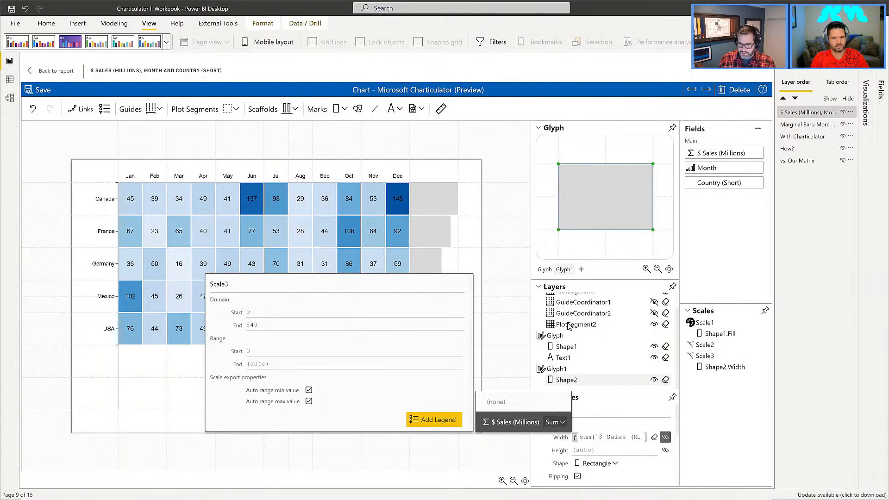
{"action": "left_click", "coordinate": [501, 330]}
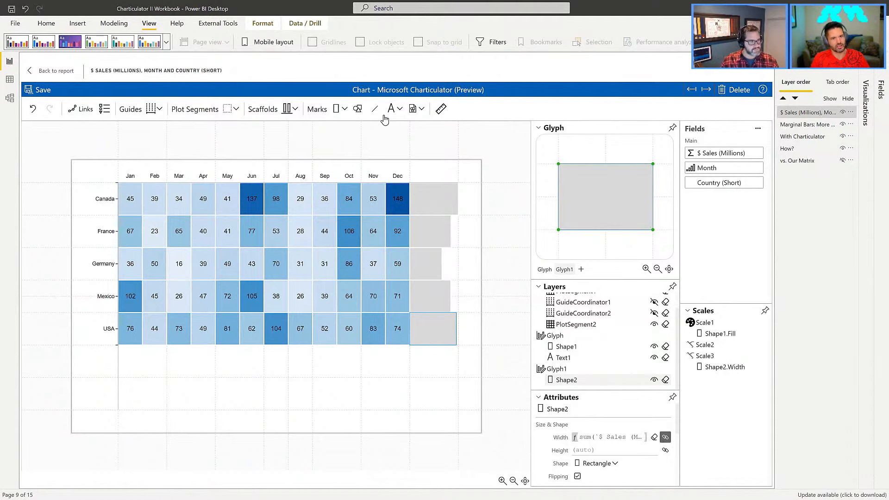
- Add a text mark at the middle of the bar's outer end, anchored left horizontally and middle vertically
{"action": "left_click_drag", "start_coordinate": [392, 110], "coordinate": [655, 197]}
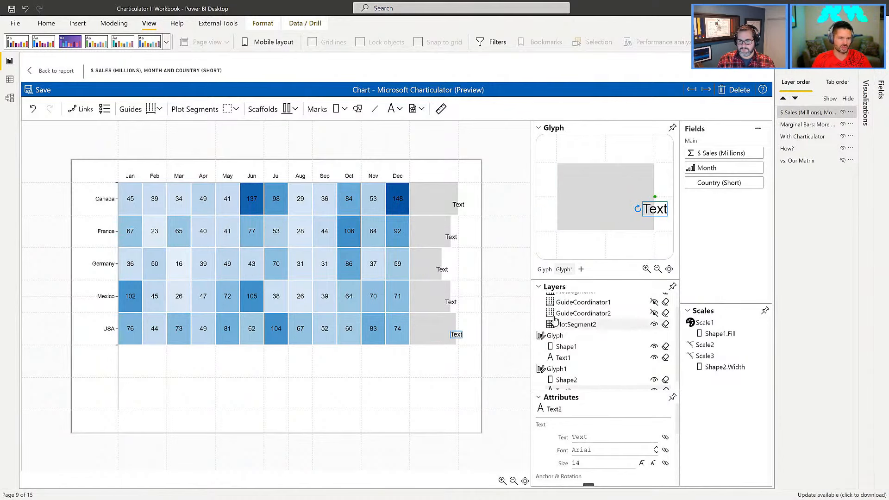
{"action": "left_click", "coordinate": [538, 288]}
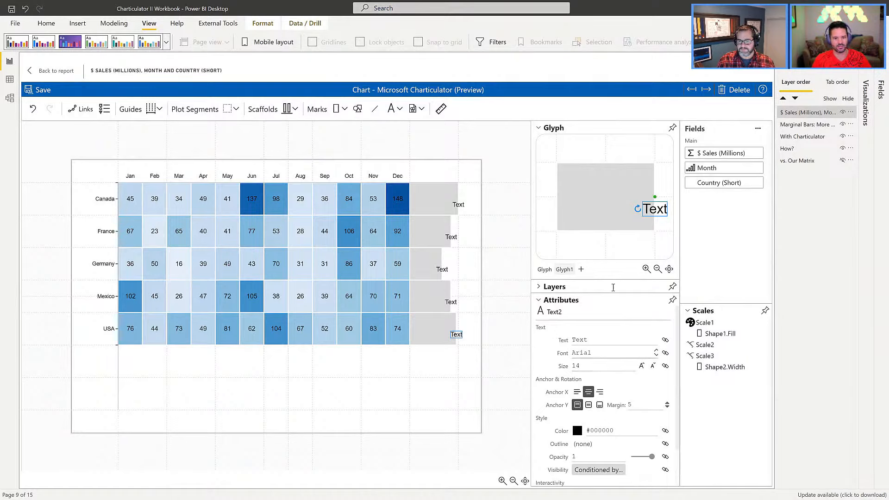
{"action": "left_click", "coordinate": [588, 405]}
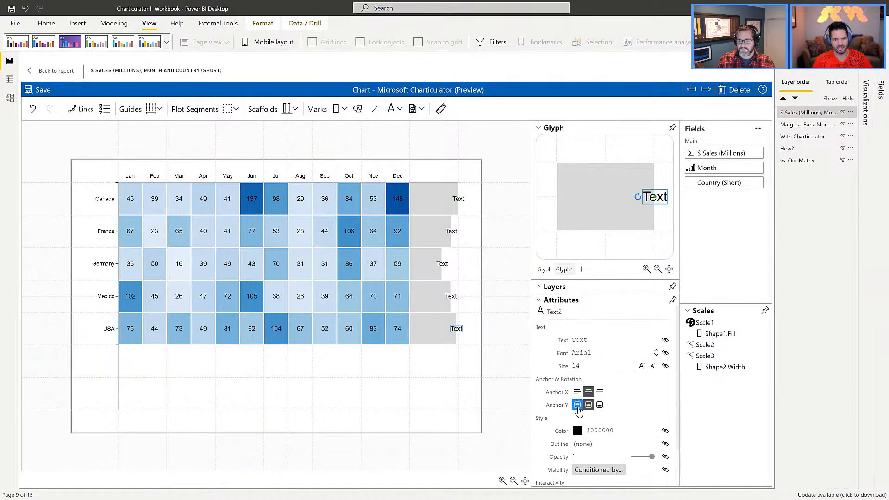
{"action": "left_click", "coordinate": [577, 392]}
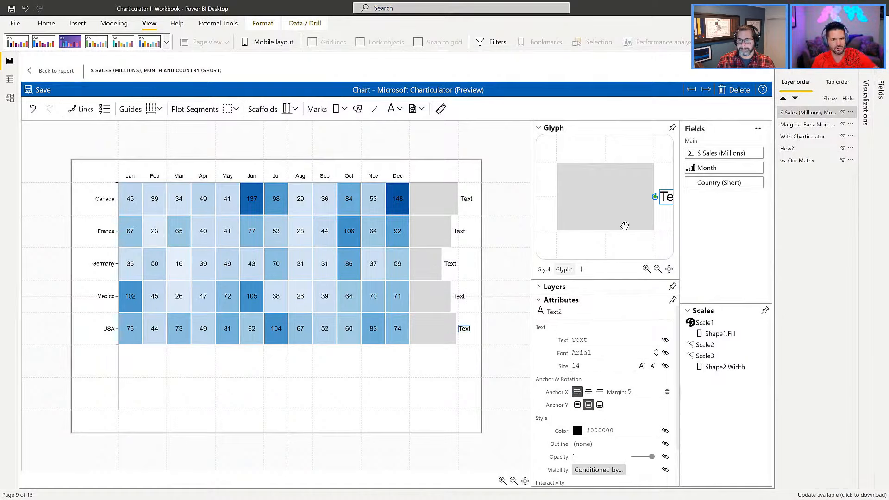
- Bind the text mark Text2 to $ Sales (Millions) and try choosing Sum as its aggregation in the data binding
{"action": "left_click_drag", "start_coordinate": [628, 249], "coordinate": [610, 243]}
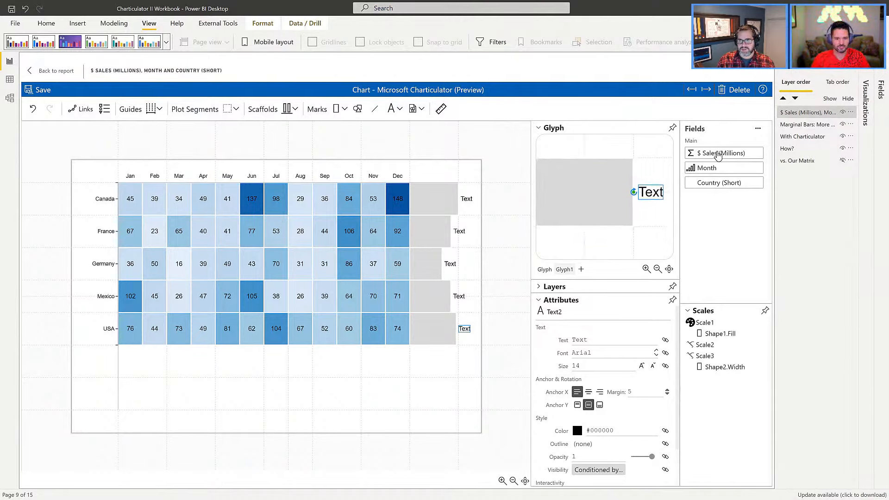
{"action": "left_click_drag", "start_coordinate": [715, 158], "coordinate": [598, 339]}
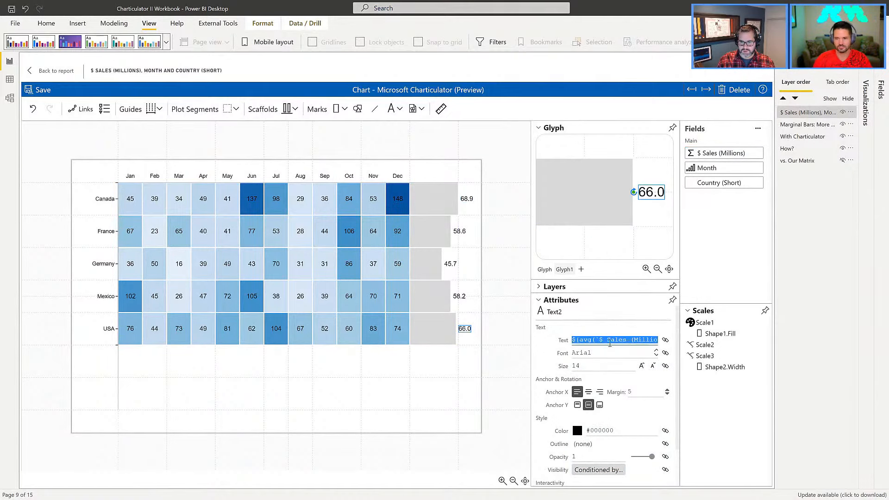
{"action": "left_click", "coordinate": [666, 340]}
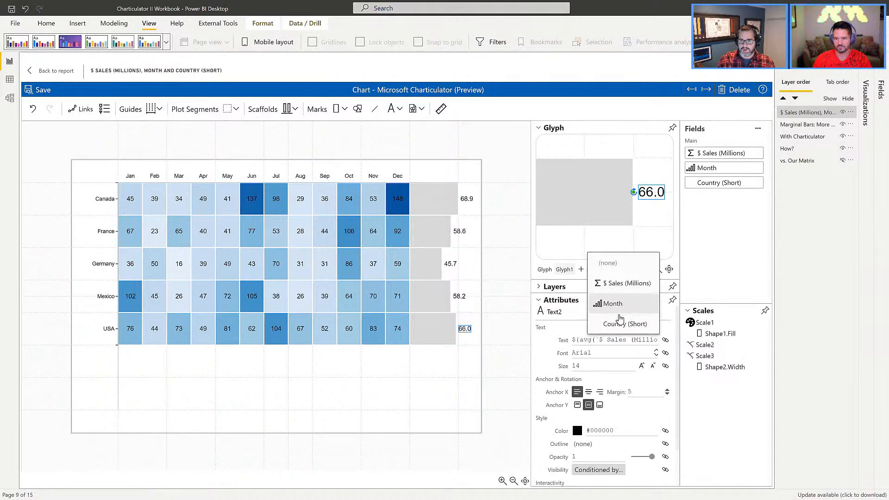
{"action": "left_click", "coordinate": [642, 286]}
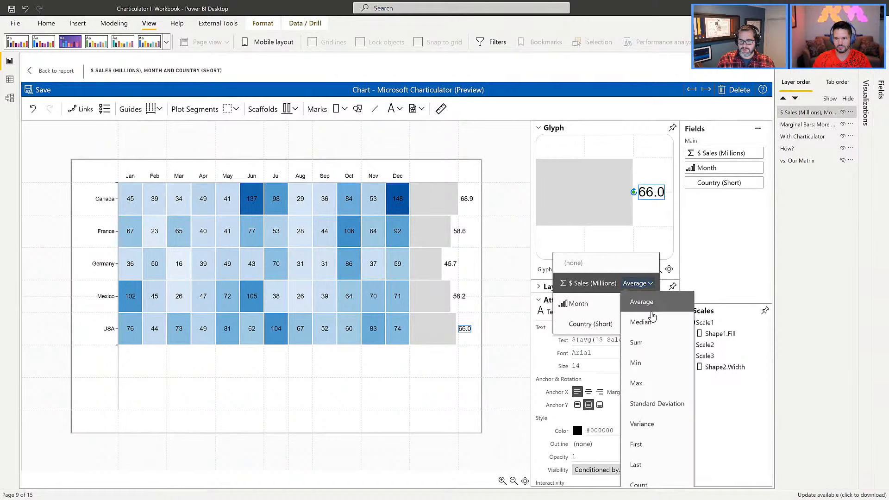
{"action": "left_click", "coordinate": [645, 347]}
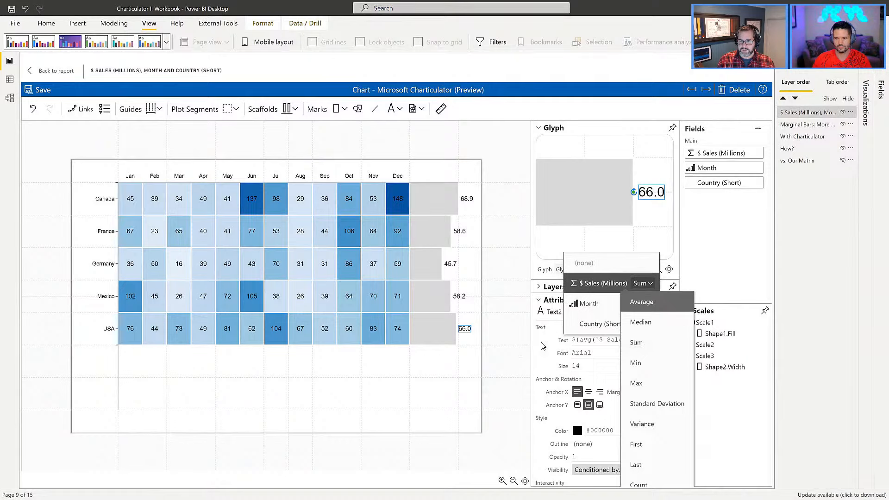
{"action": "left_click", "coordinate": [540, 348]}
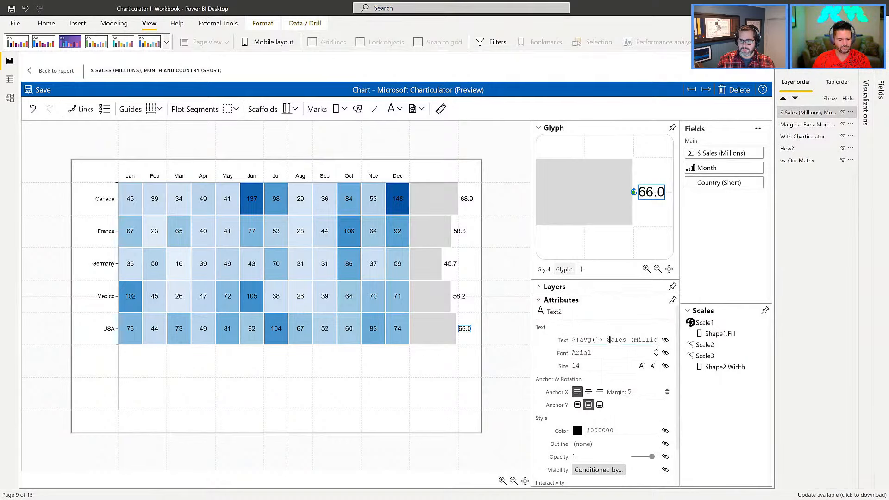
- Edit Text2's expression to use sum instead of the average and format the totals without decimal places
{"action": "double_click", "coordinate": [587, 340]}
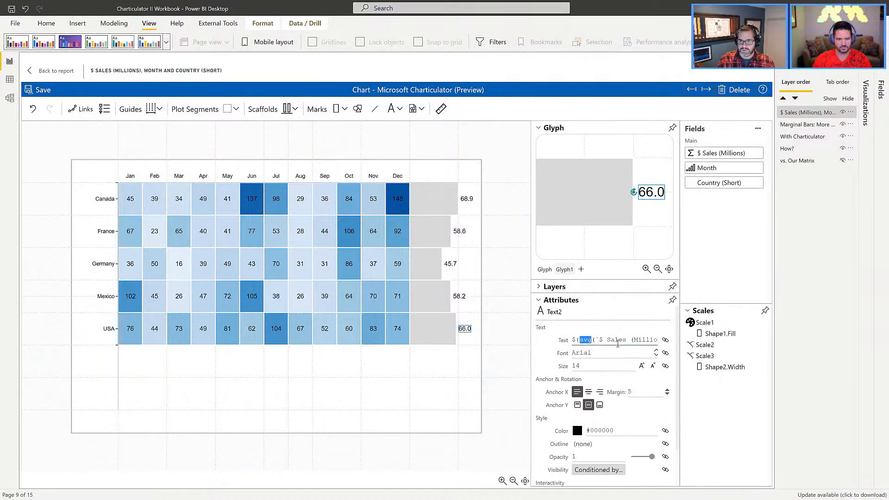
{"action": "type", "text": "sum"}
{"action": "key", "text": "End"}
{"action": "key", "text": "Left"}
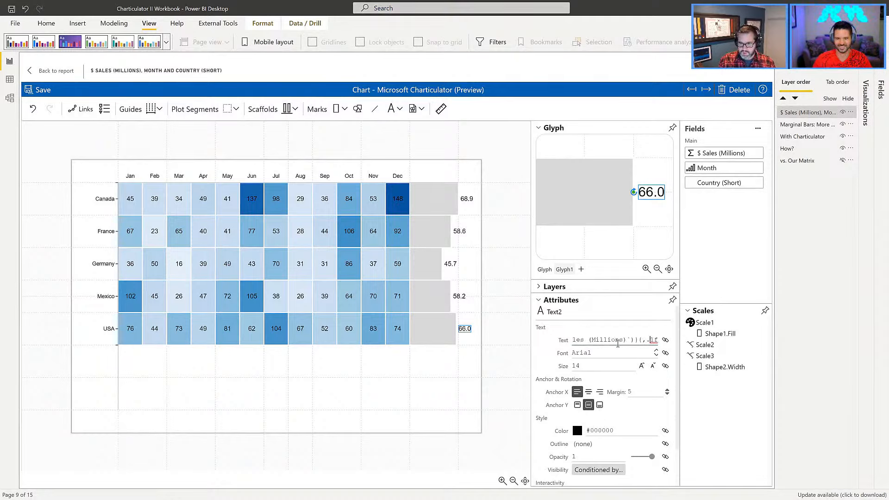
{"action": "key", "text": "Return"}
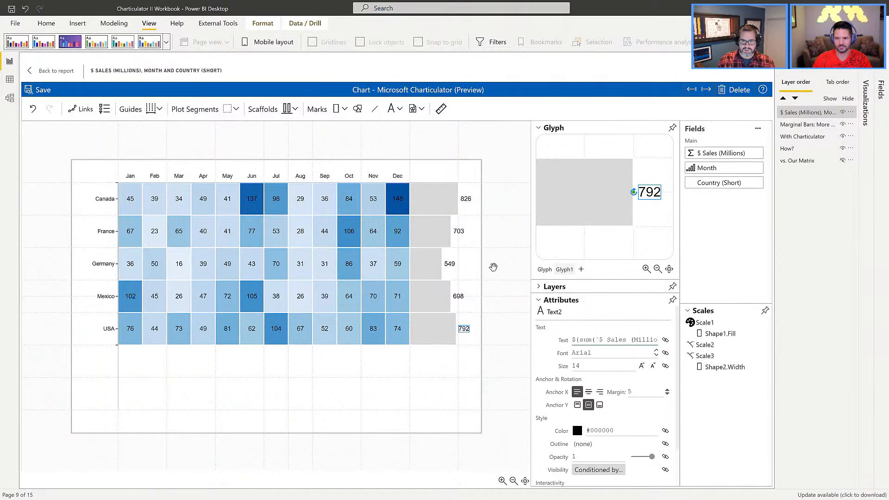
{"action": "left_click", "coordinate": [490, 266]}
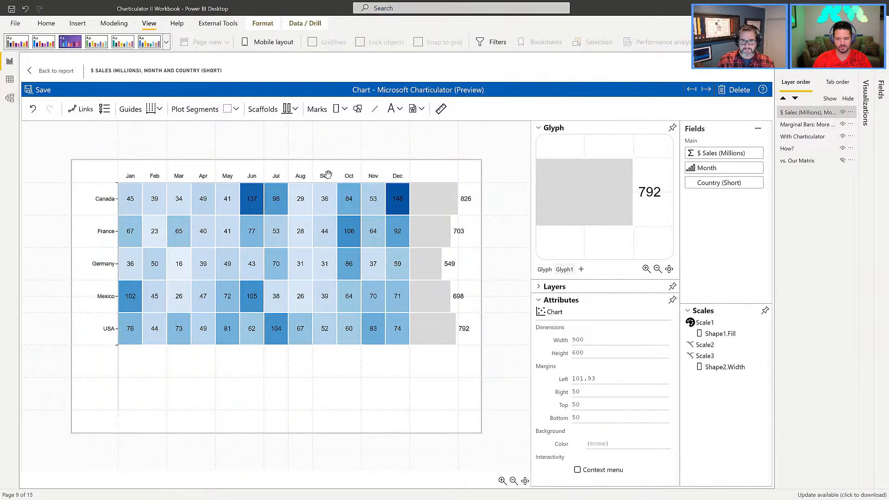
- Create a new glyph with a plot segment directly below the heatmap, spanning Jan to Dec, and fill the glyph with a rectangle mark
{"action": "left_click", "coordinate": [582, 269]}
{"action": "left_click", "coordinate": [227, 109]}
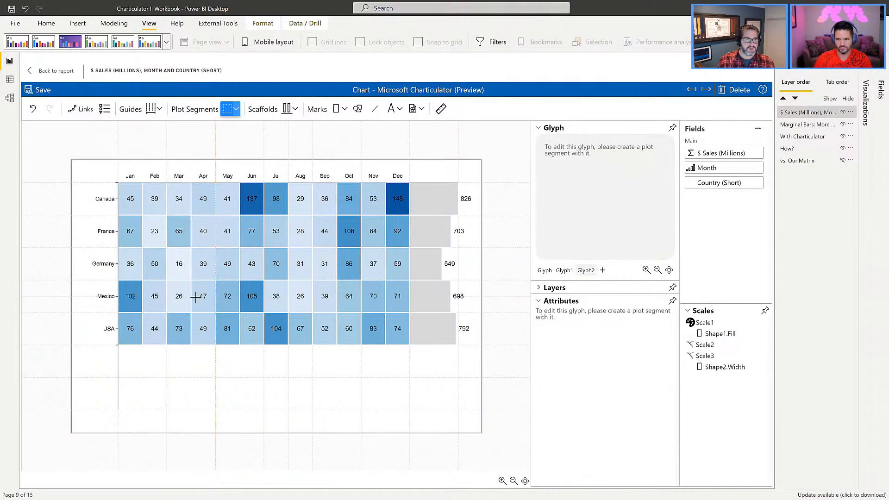
{"action": "left_click_drag", "start_coordinate": [116, 345], "coordinate": [410, 411]}
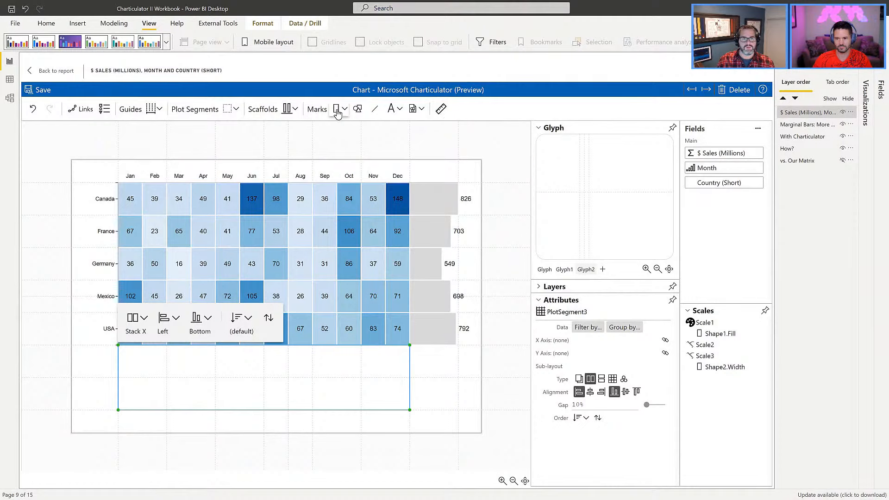
{"action": "left_click_drag", "start_coordinate": [336, 109], "coordinate": [588, 201]}
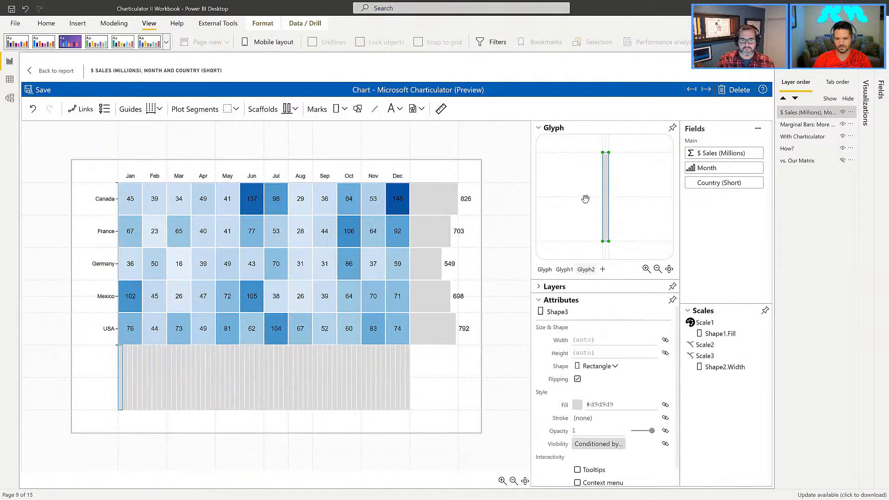
- Group PlotSegment3 by Month and set its sub-layout gap to 0%
{"action": "left_click", "coordinate": [555, 287]}
{"action": "left_click", "coordinate": [602, 354]}
{"action": "scroll", "coordinate": [611, 443], "scroll_direction": "up", "scroll_amount": 2}
{"action": "left_click", "coordinate": [621, 424]}
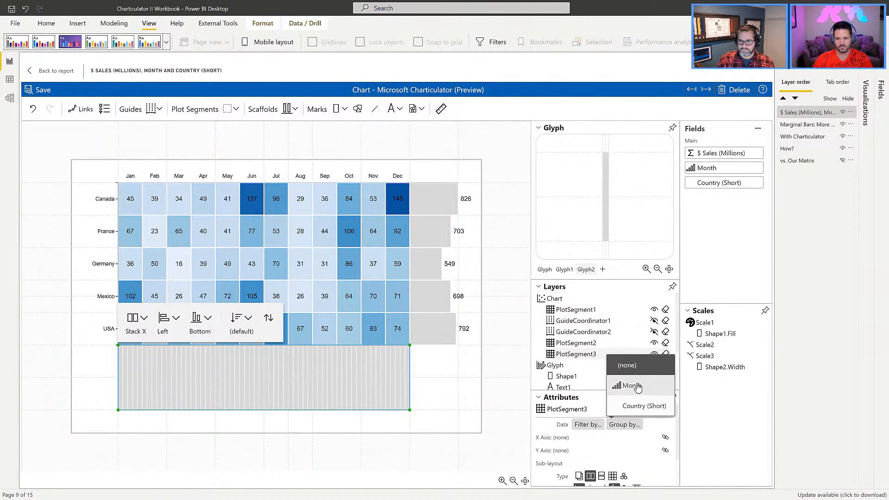
{"action": "left_click", "coordinate": [634, 386]}
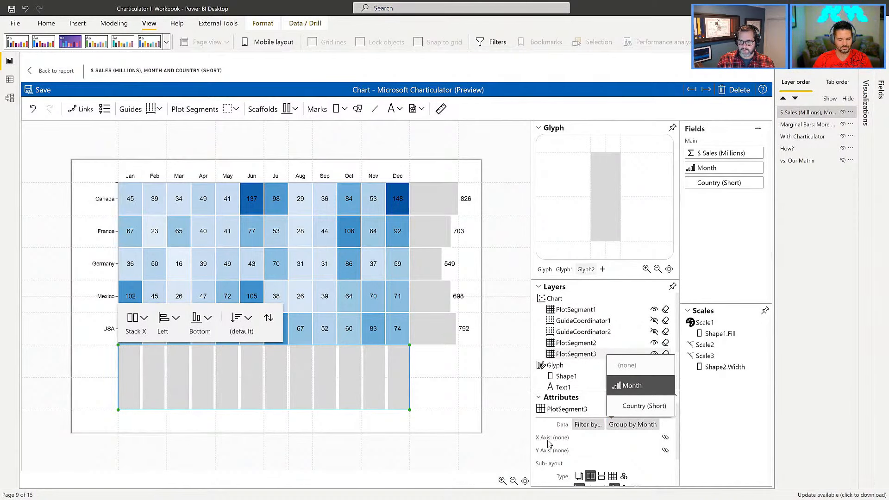
{"action": "scroll", "coordinate": [588, 454], "scroll_direction": "down", "scroll_amount": 1}
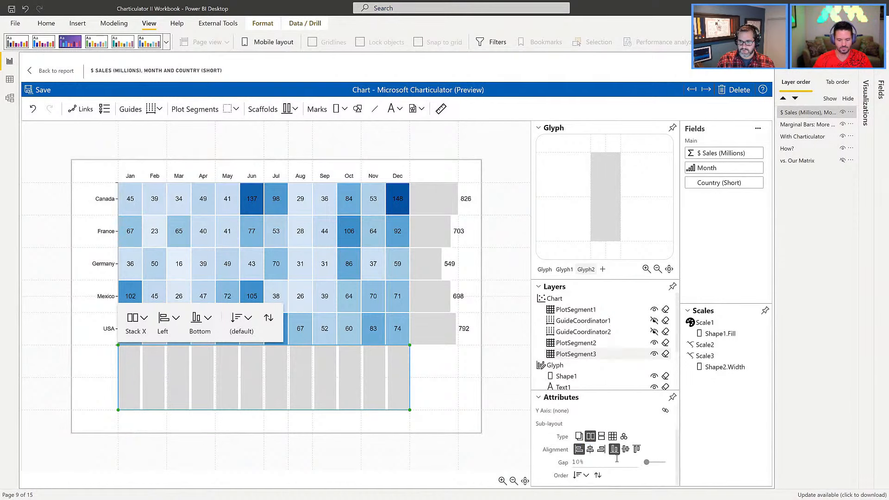
{"action": "left_click_drag", "start_coordinate": [651, 468], "coordinate": [644, 466]}
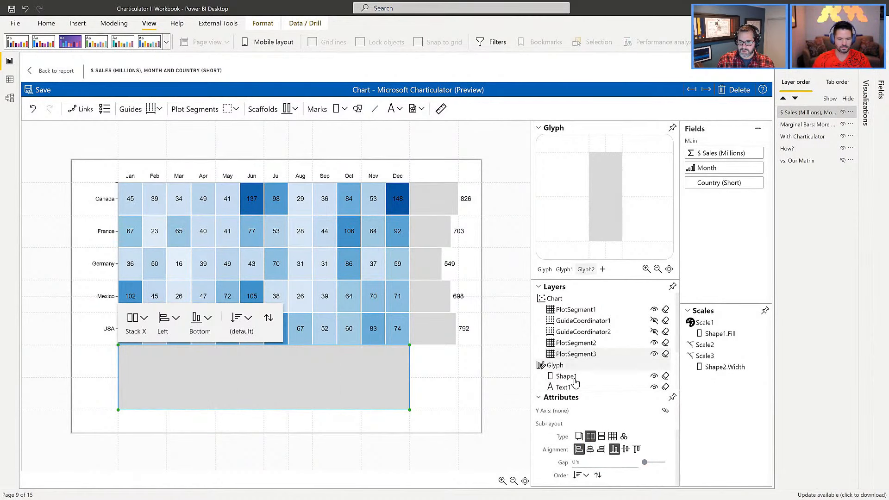
- Give the monthly bar rectangle Shape3 a white #ffffff stroke with a line width of 2
{"action": "left_click", "coordinate": [597, 237]}
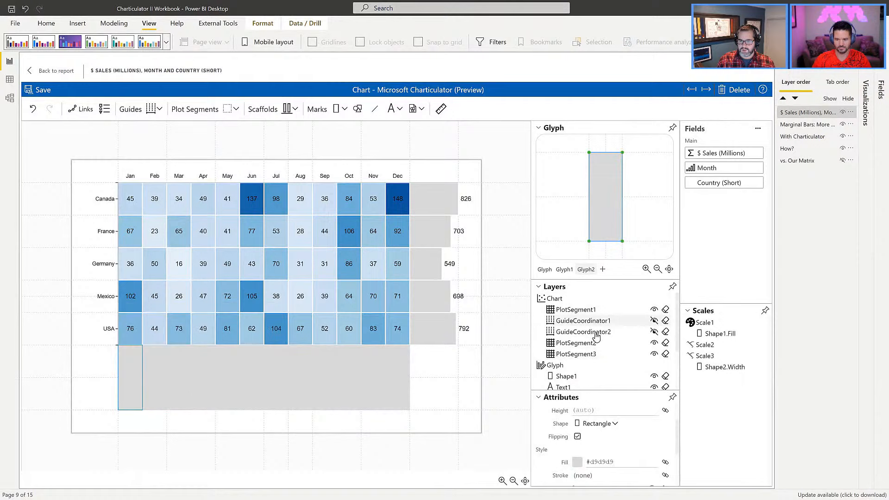
{"action": "left_click", "coordinate": [598, 477]}
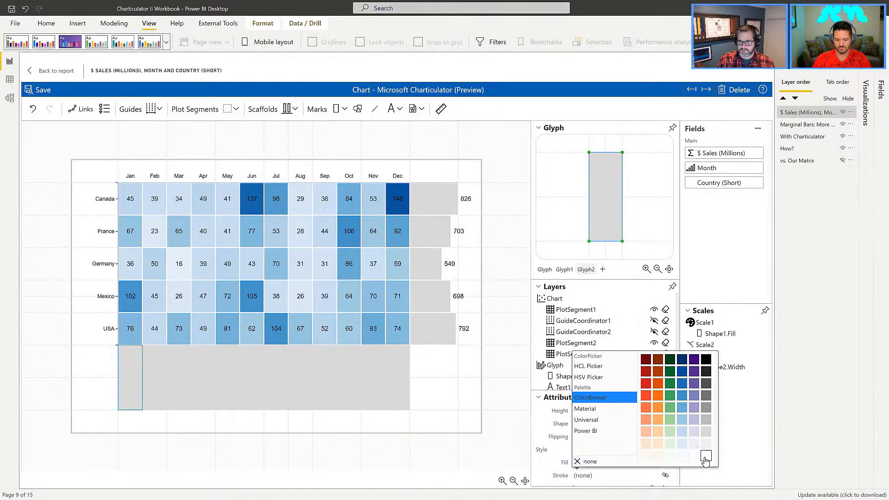
{"action": "left_click", "coordinate": [705, 458]}
{"action": "left_click", "coordinate": [578, 463]}
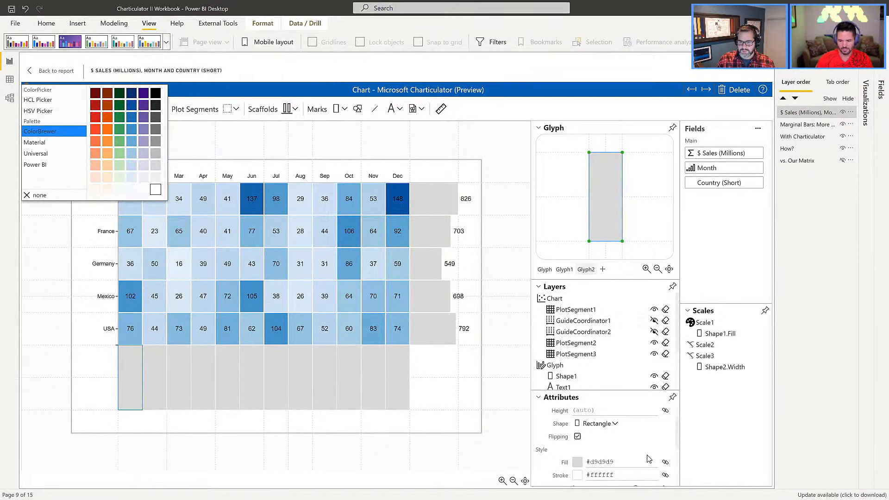
{"action": "left_click", "coordinate": [676, 449]}
{"action": "scroll", "coordinate": [676, 447], "scroll_direction": "down", "scroll_amount": 3}
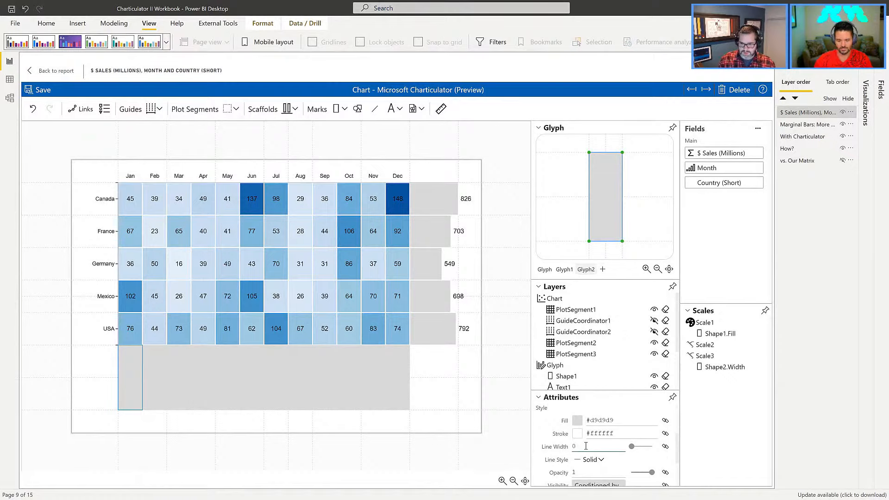
{"action": "key", "text": "Return"}
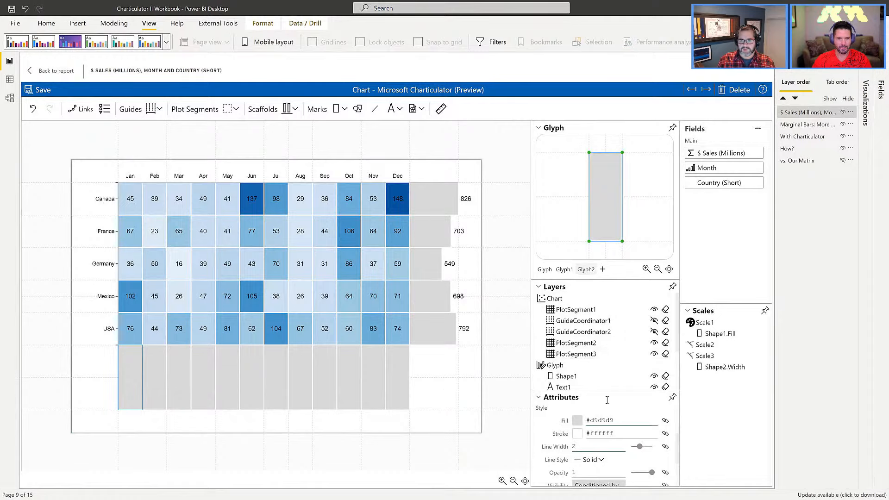
- Bind the height of Shape3 to $ Sales (Millions) and set its aggregation to Sum
{"action": "scroll", "coordinate": [574, 366], "scroll_direction": "down", "scroll_amount": 2}
{"action": "scroll", "coordinate": [572, 365], "scroll_direction": "up", "scroll_amount": 3}
{"action": "scroll", "coordinate": [571, 364], "scroll_direction": "down", "scroll_amount": 3}
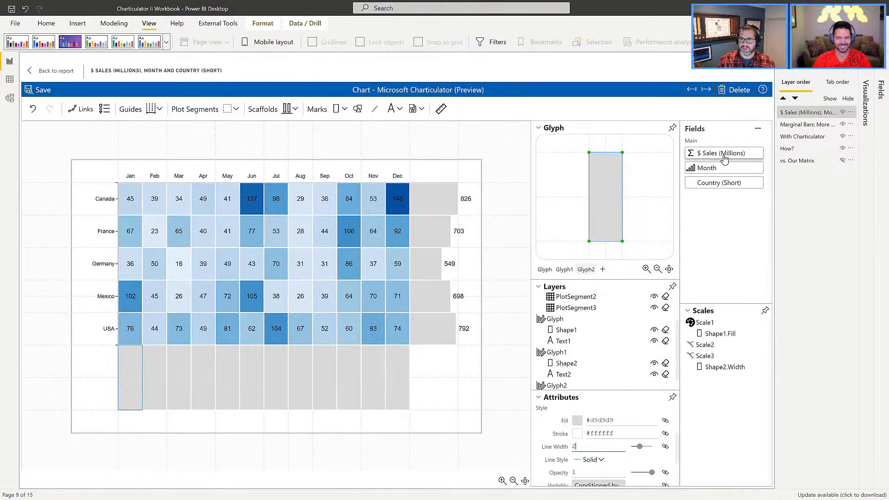
{"action": "scroll", "coordinate": [630, 454], "scroll_direction": "up", "scroll_amount": 4}
{"action": "left_click_drag", "start_coordinate": [720, 155], "coordinate": [603, 452]}
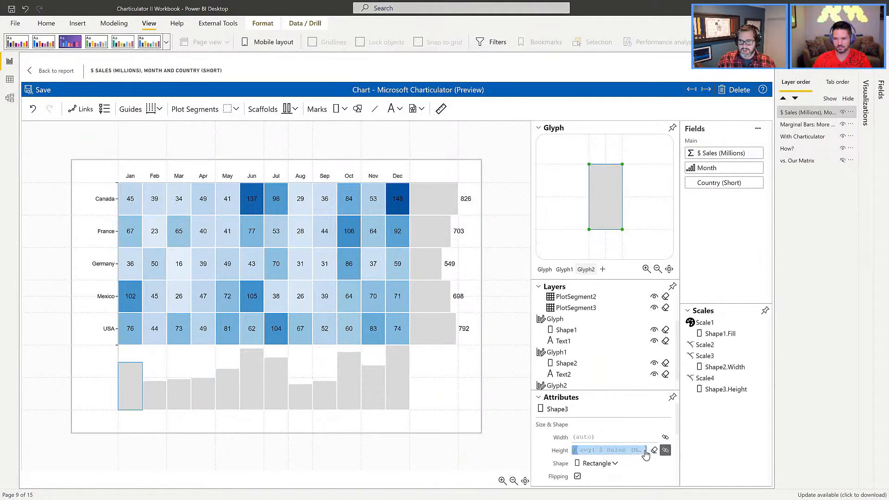
{"action": "left_click", "coordinate": [587, 453]}
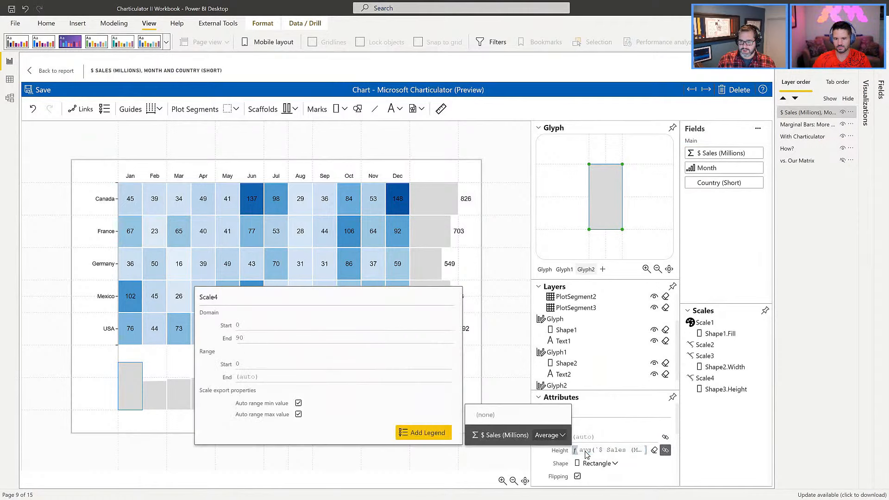
{"action": "left_click", "coordinate": [550, 436]}
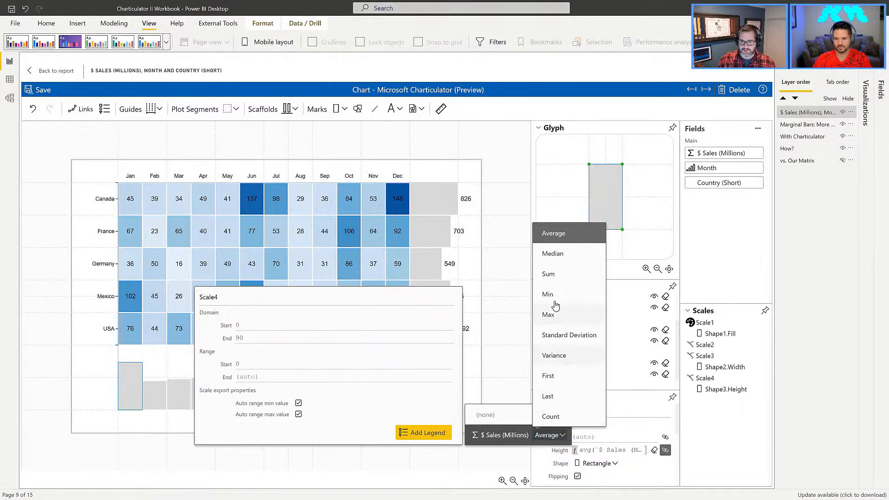
{"action": "left_click", "coordinate": [554, 280]}
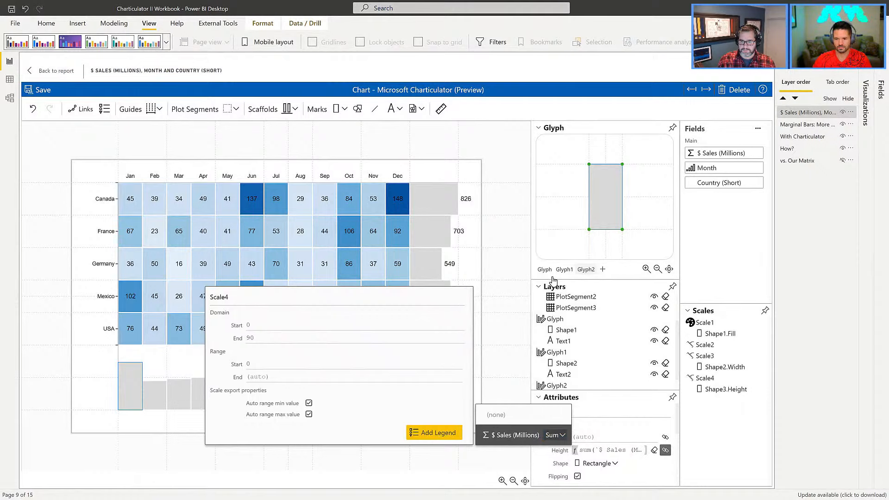
{"action": "left_click", "coordinate": [481, 458]}
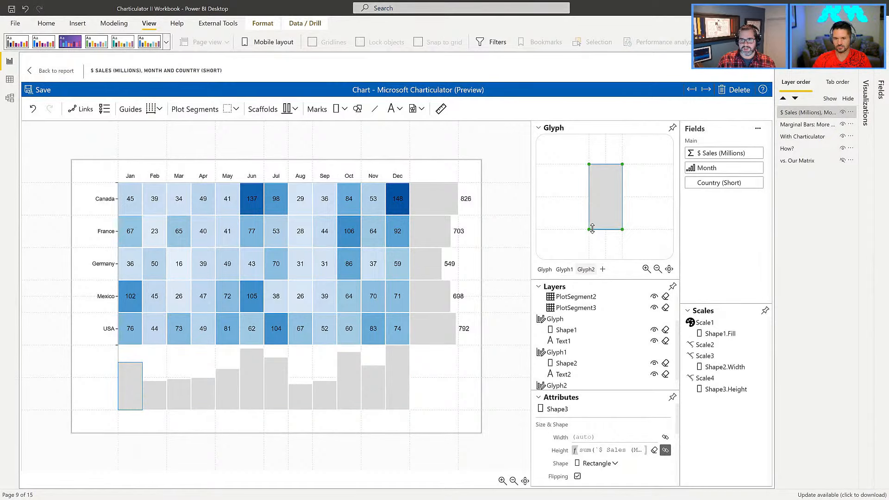
- Try raising the lower edge of Shape3 to the glyph's horizontal center guide, and undo the resize
{"action": "left_click_drag", "start_coordinate": [589, 231], "coordinate": [589, 198]}
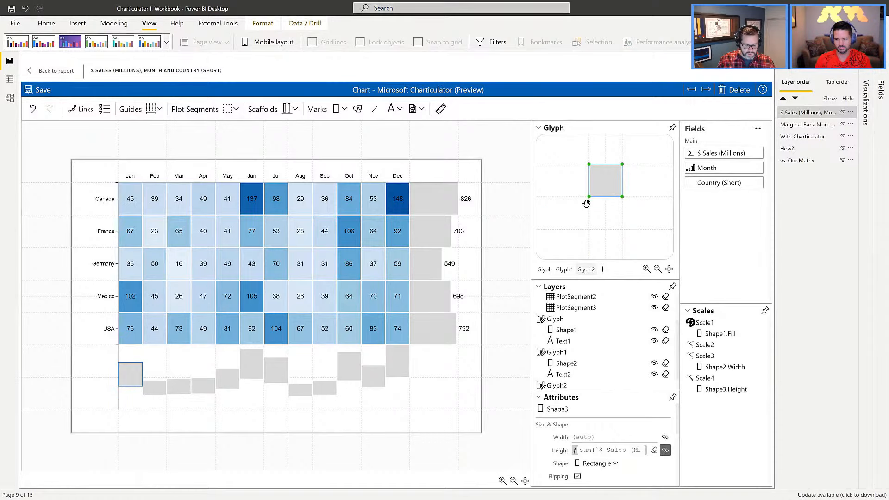
{"action": "key", "text": "ctrl+z"}
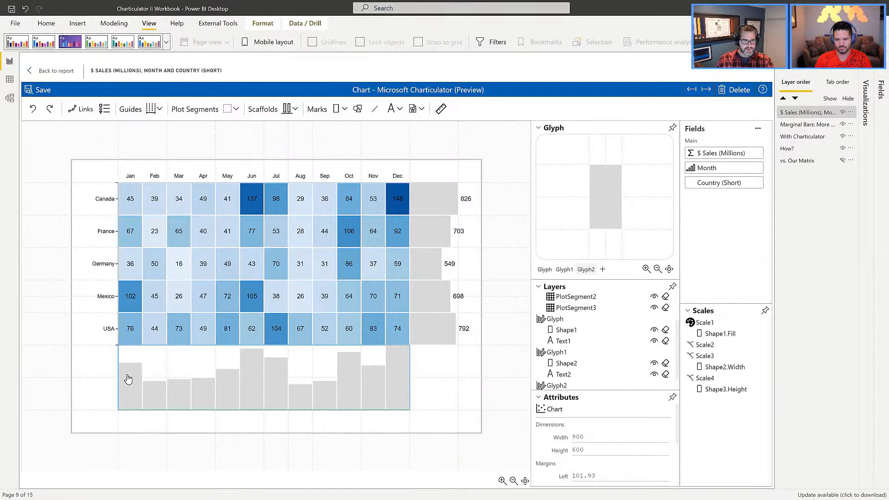
- Set the vertical alignment of PlotSegment3 to Top so the monthly bars hang from the heatmap
{"action": "left_click", "coordinate": [191, 367]}
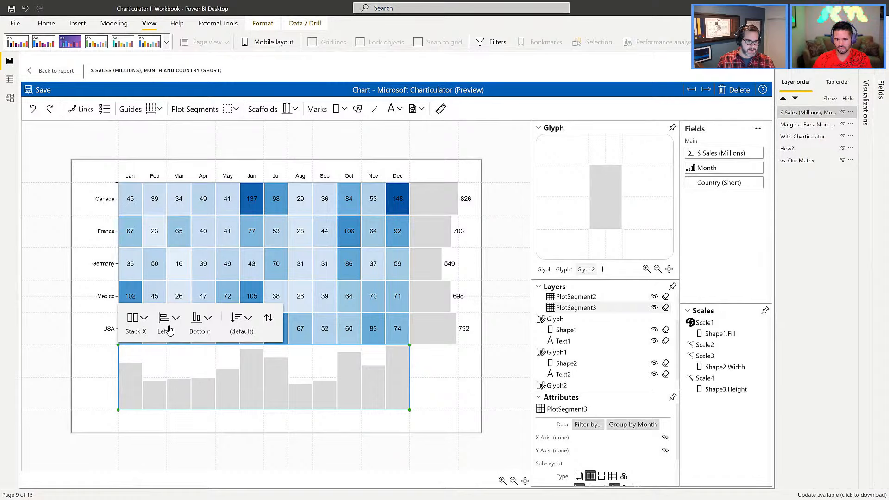
{"action": "left_click", "coordinate": [201, 327]}
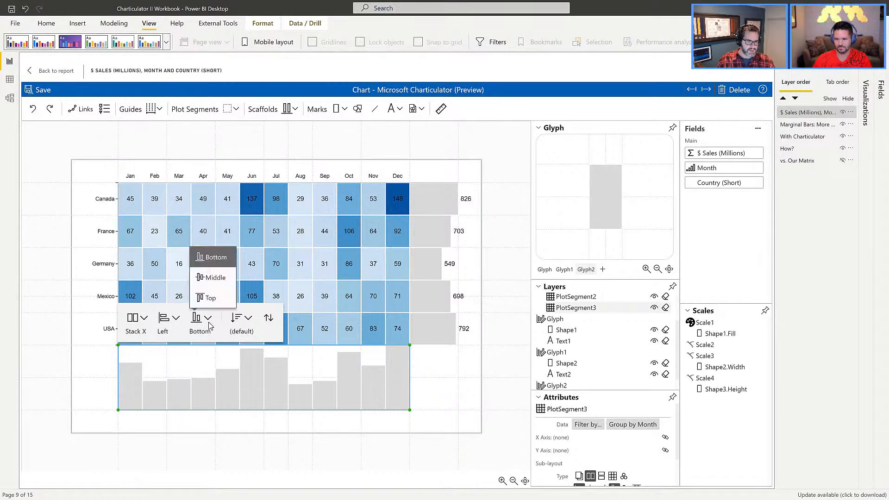
{"action": "left_click", "coordinate": [206, 298]}
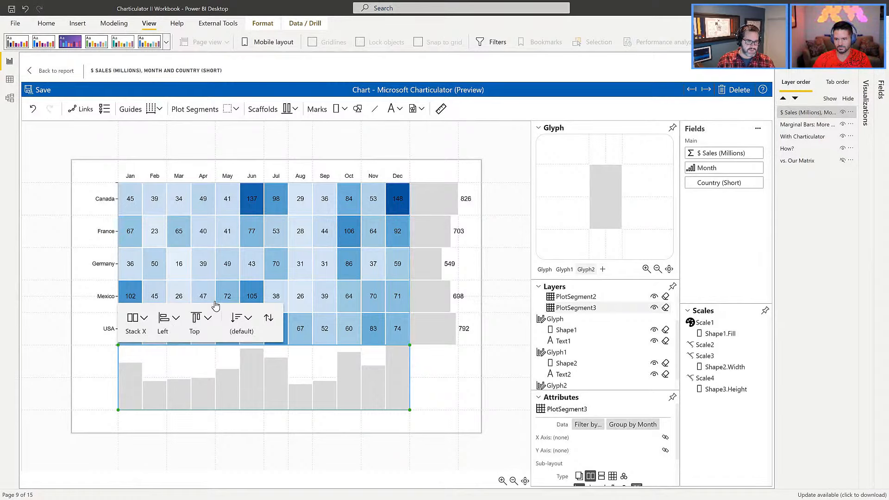
{"action": "left_click", "coordinate": [496, 361]}
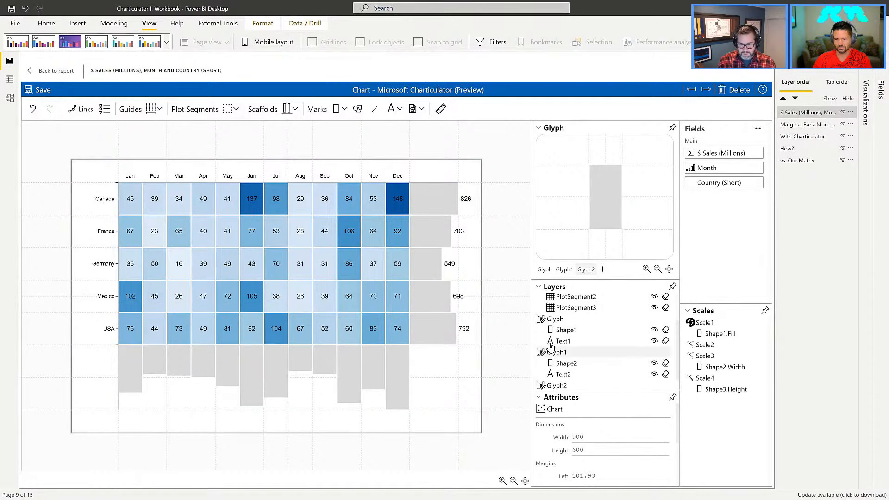
- Add a text mark centred below the monthly bar in Glyph2 and bind its text to $ Sales (Millions)
{"action": "left_click_drag", "start_coordinate": [392, 109], "coordinate": [606, 207]}
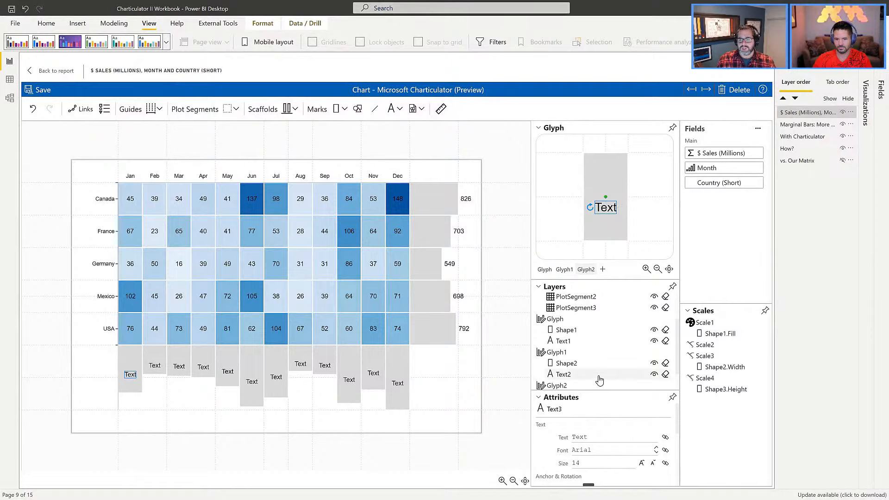
{"action": "left_click_drag", "start_coordinate": [608, 237], "coordinate": [607, 270]}
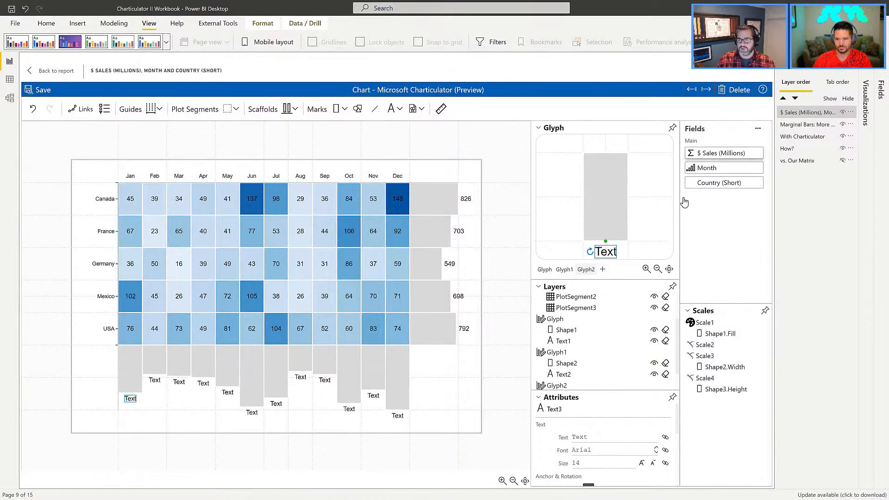
{"action": "left_click_drag", "start_coordinate": [721, 155], "coordinate": [572, 438]}
- Change the monthly label's expression to use sum and set its number format to ,.0f
{"action": "left_click", "coordinate": [585, 441]}
{"action": "key", "text": "Right"}
{"action": "key", "text": "Right"}
{"action": "key", "text": "BackSpace"}
{"action": "key", "text": "BackSpace"}
{"action": "key", "text": "BackSpace"}
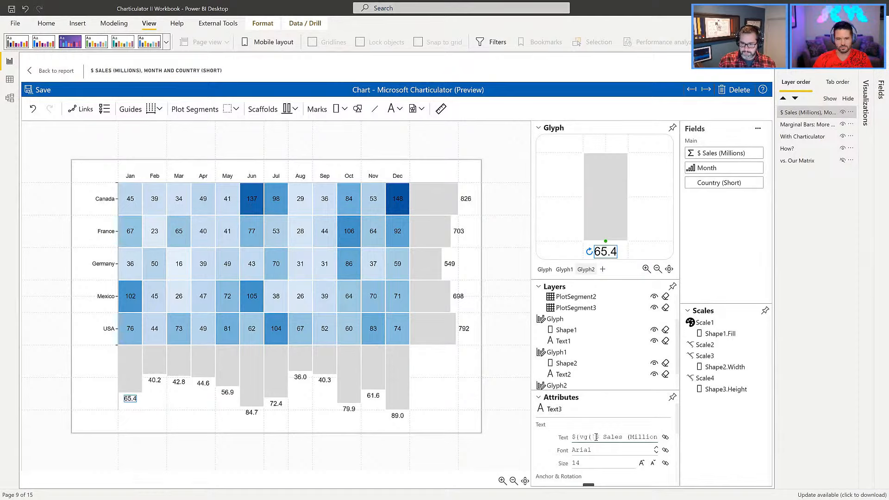
{"action": "type", "text": "sum"}
{"action": "key", "text": "End"}
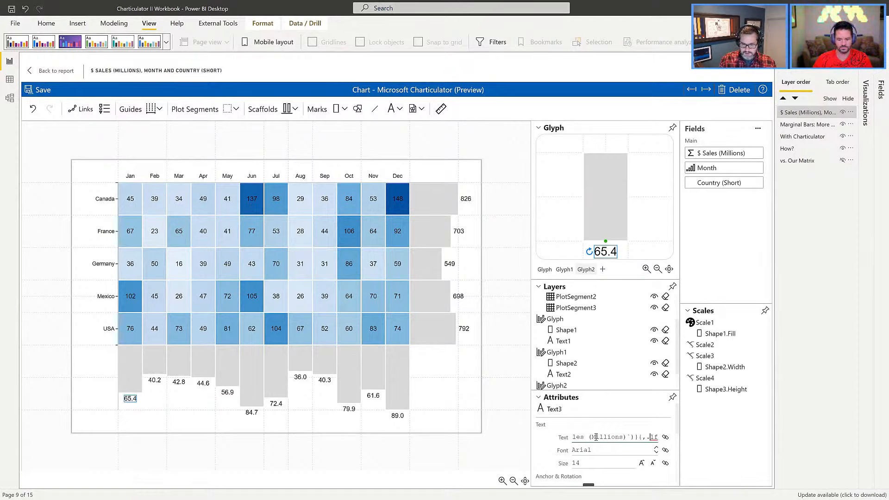
{"action": "key", "text": "Return"}
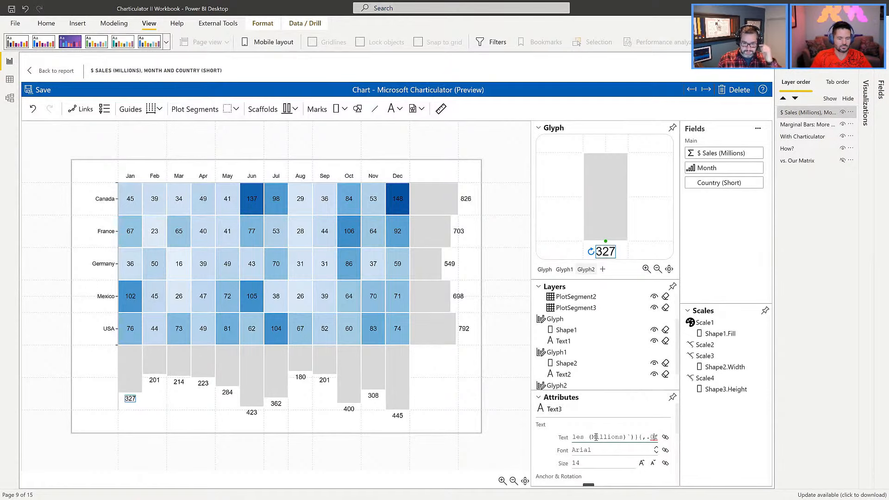
{"action": "left_click", "coordinate": [499, 201]}
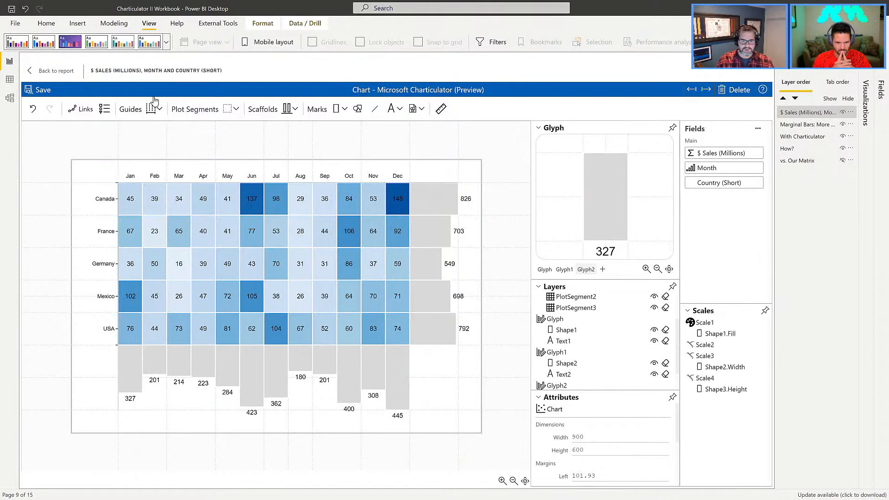
- Add a text mark to the chart at the heatmap's lower-right corner and set its Anchor X to left
{"action": "left_click", "coordinate": [391, 111]}
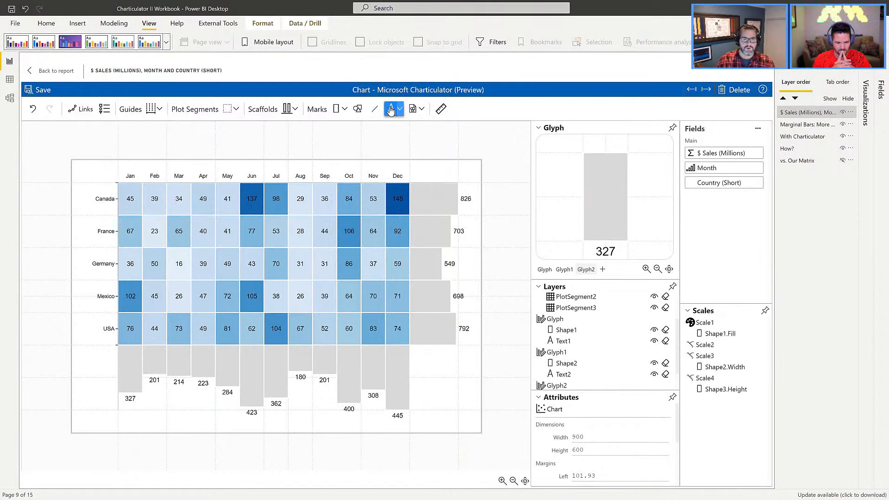
{"action": "left_click", "coordinate": [413, 346]}
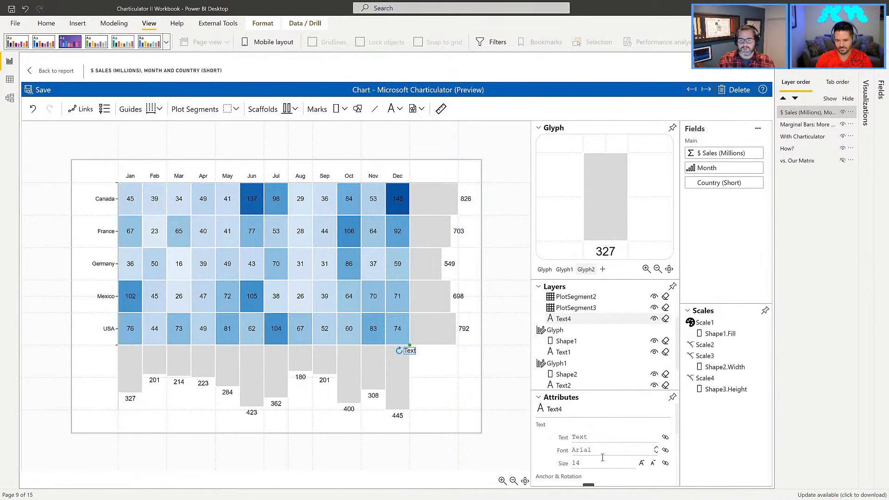
{"action": "scroll", "coordinate": [635, 460], "scroll_direction": "down", "scroll_amount": 1}
{"action": "left_click", "coordinate": [577, 443]}
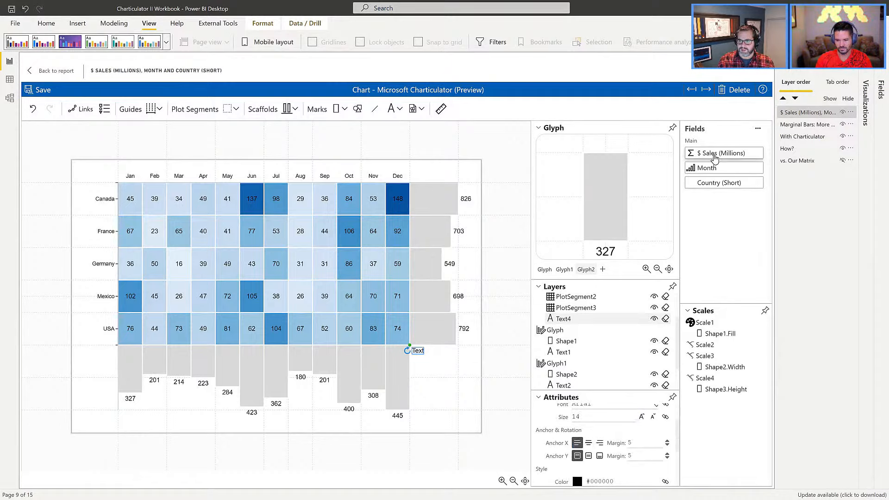
{"action": "scroll", "coordinate": [601, 452], "scroll_direction": "up", "scroll_amount": 2}
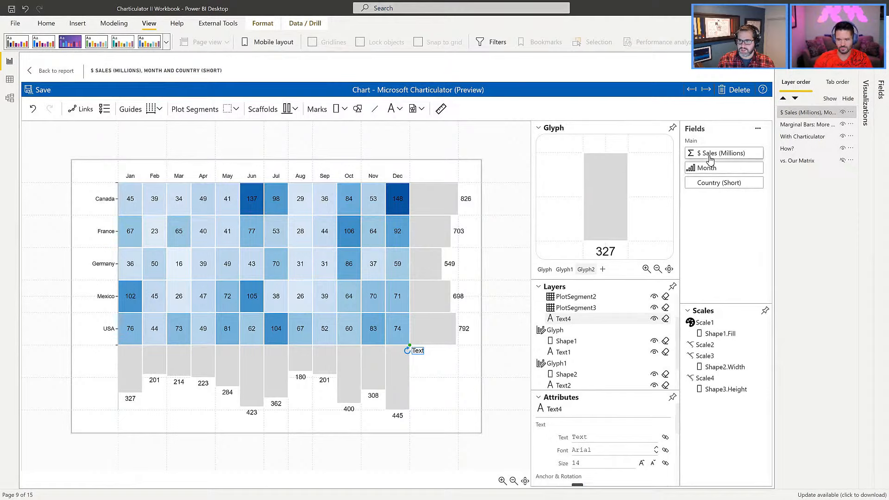
- Bind the corner text Text4 to $ Sales (Millions), aggregated with sum and formatted as ,.0f
{"action": "left_click_drag", "start_coordinate": [699, 155], "coordinate": [598, 460]}
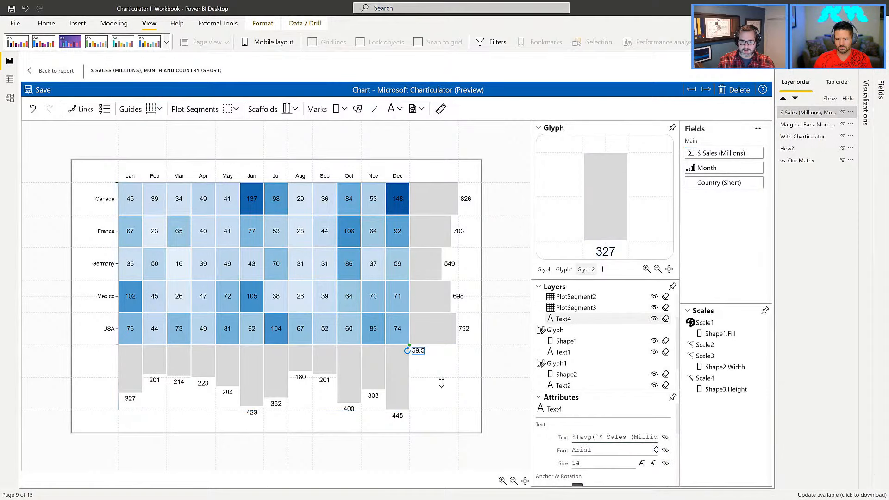
{"action": "left_click", "coordinate": [585, 438]}
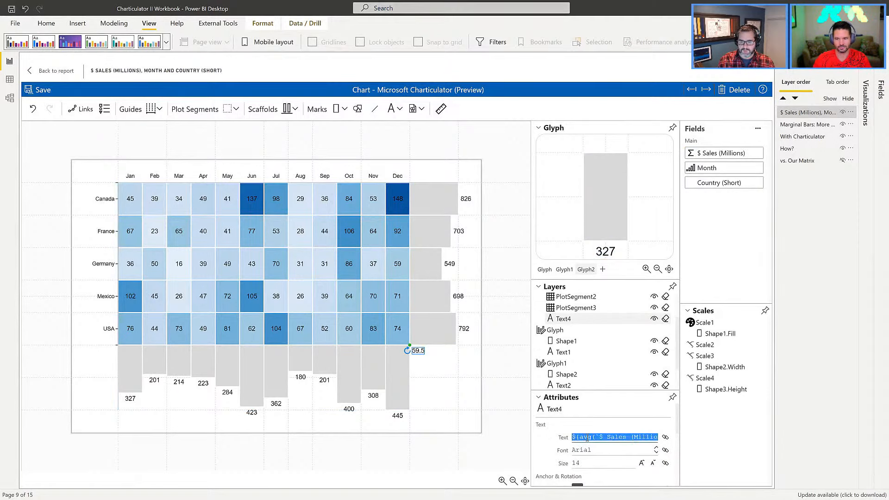
{"action": "left_click_drag", "start_coordinate": [588, 438], "coordinate": [592, 441]}
{"action": "key", "text": "Delete"}
{"action": "key", "text": "Delete"}
{"action": "key", "text": "Delete"}
{"action": "type", "text": "sum"}
{"action": "key", "text": "End"}
{"action": "key", "text": "Left"}
{"action": "key", "text": "Left"}
{"action": "key", "text": "Left"}
{"action": "key", "text": "Left"}
{"action": "type", "text": ","}
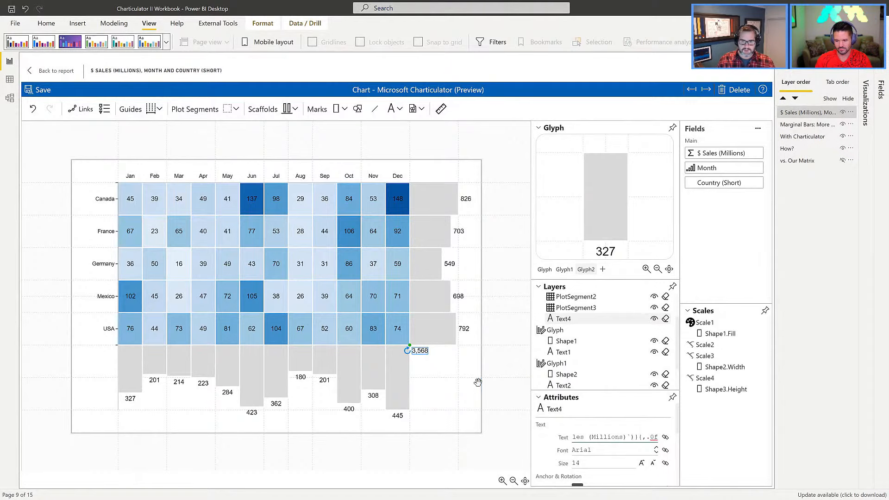
- Enlarge the grand total text Text4 to about twice its font size
{"action": "left_click", "coordinate": [641, 463]}
{"action": "left_click", "coordinate": [641, 463]}
{"action": "left_click", "coordinate": [642, 464]}
{"action": "left_click", "coordinate": [642, 464]}
{"action": "left_click", "coordinate": [642, 464]}
{"action": "left_click", "coordinate": [493, 351]}
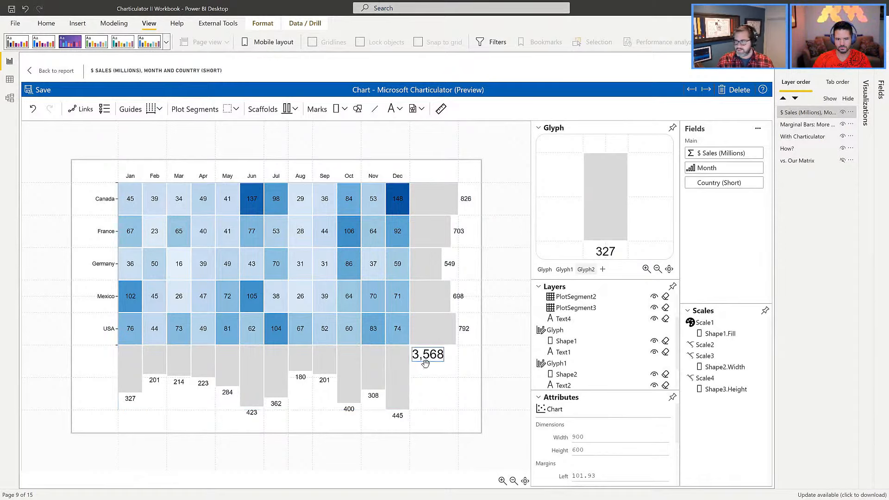
- Save the marginal bar chart, return to the report and enlarge the new visual, mainly in width
{"action": "left_click", "coordinate": [37, 91]}
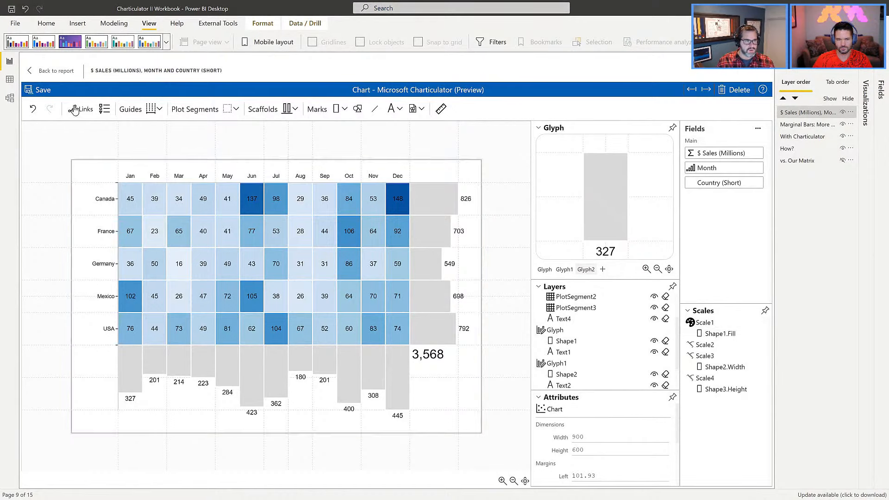
{"action": "left_click", "coordinate": [43, 93]}
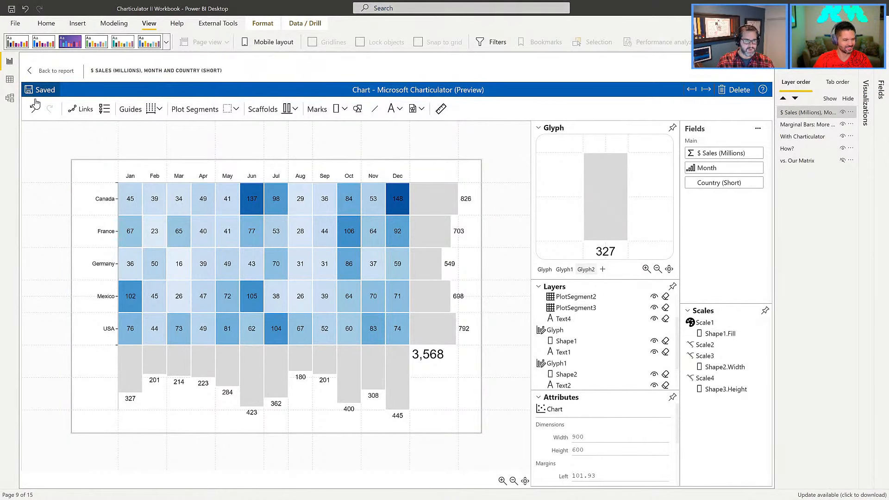
{"action": "left_click", "coordinate": [54, 74]}
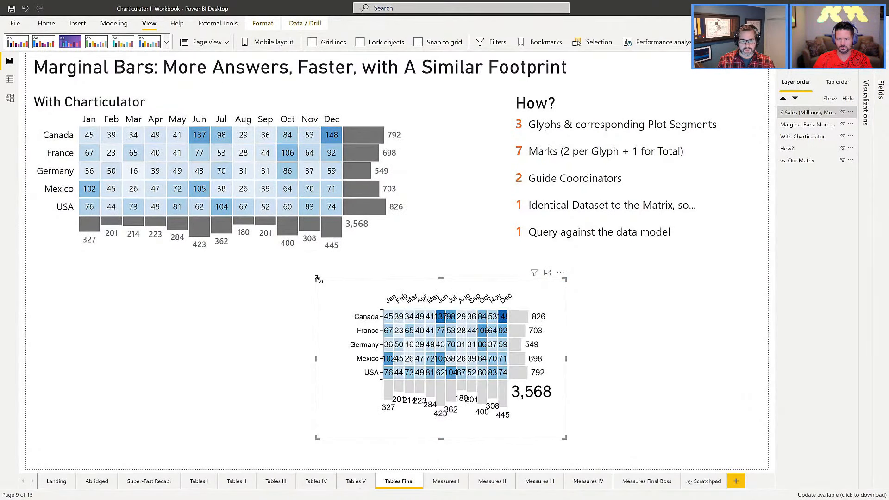
{"action": "left_click_drag", "start_coordinate": [317, 278], "coordinate": [153, 262]}
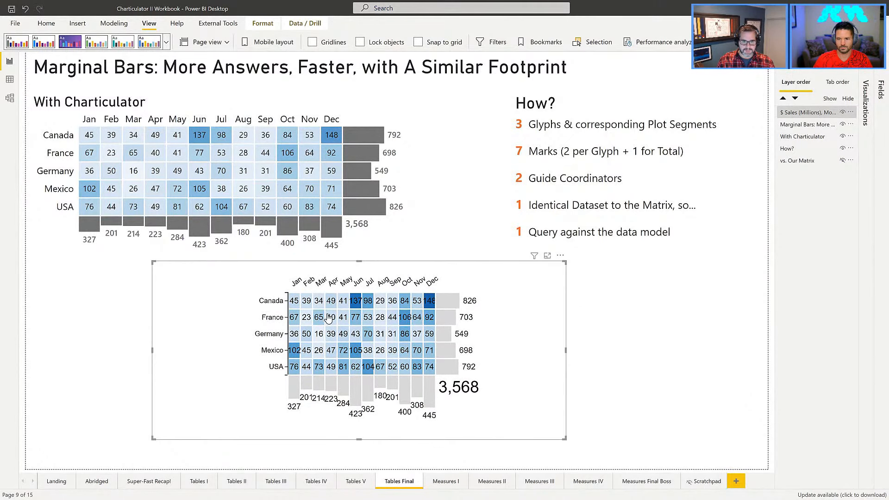
- Reopen the new visual in the Charticulator editor, reduce the chart height to about 392, and save it back to the report
{"action": "left_click", "coordinate": [560, 258]}
{"action": "left_click", "coordinate": [495, 287]}
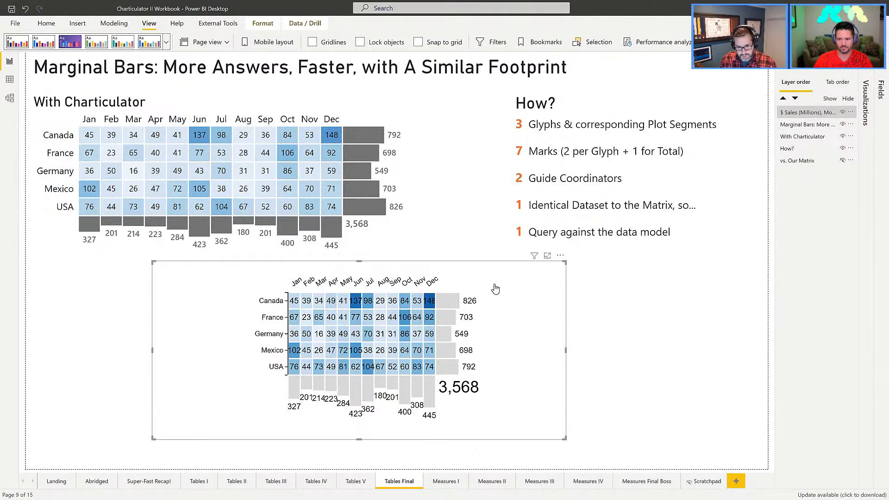
{"action": "left_click", "coordinate": [560, 258]}
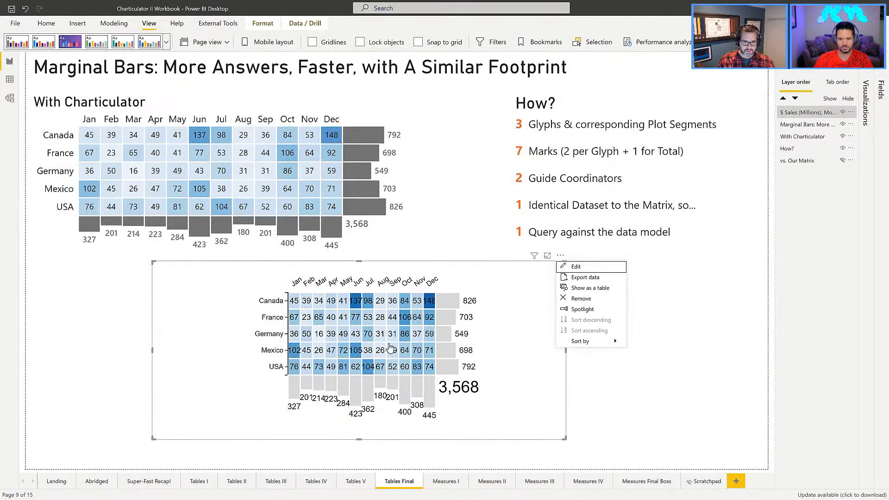
{"action": "left_click", "coordinate": [580, 269]}
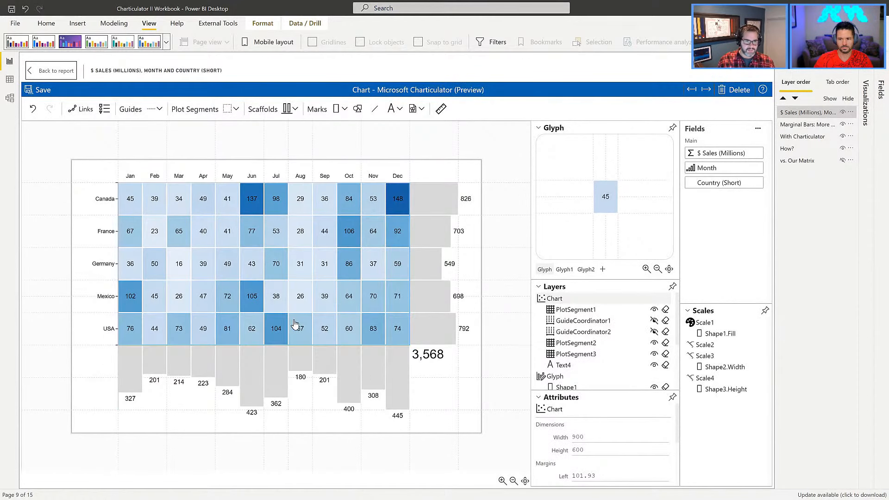
{"action": "left_click_drag", "start_coordinate": [446, 434], "coordinate": [447, 387]}
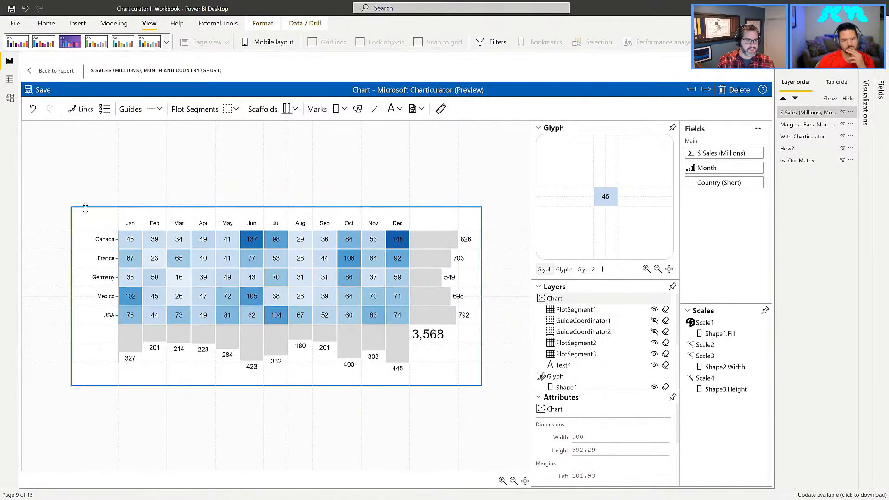
{"action": "left_click", "coordinate": [40, 92]}
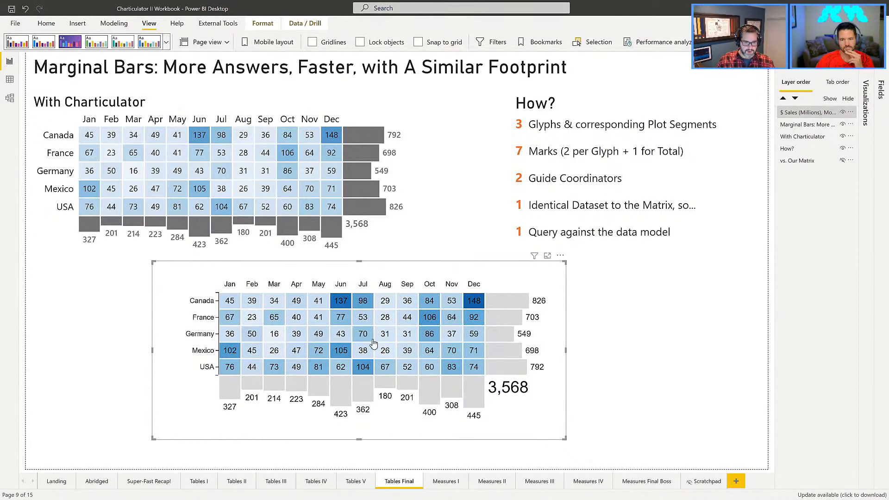
- Narrow the new visual slightly and place it directly beneath the With Charticulator chart
{"action": "left_click_drag", "start_coordinate": [152, 351], "coordinate": [176, 349]}
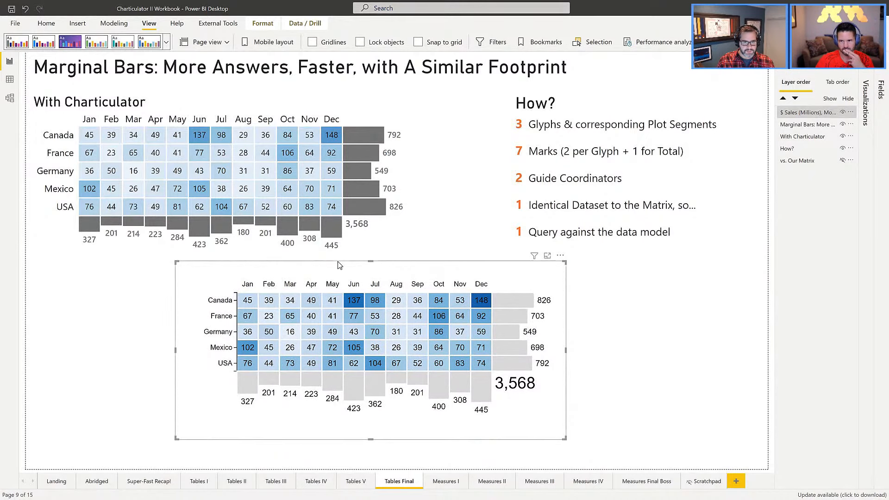
{"action": "left_click_drag", "start_coordinate": [336, 265], "coordinate": [198, 278]}
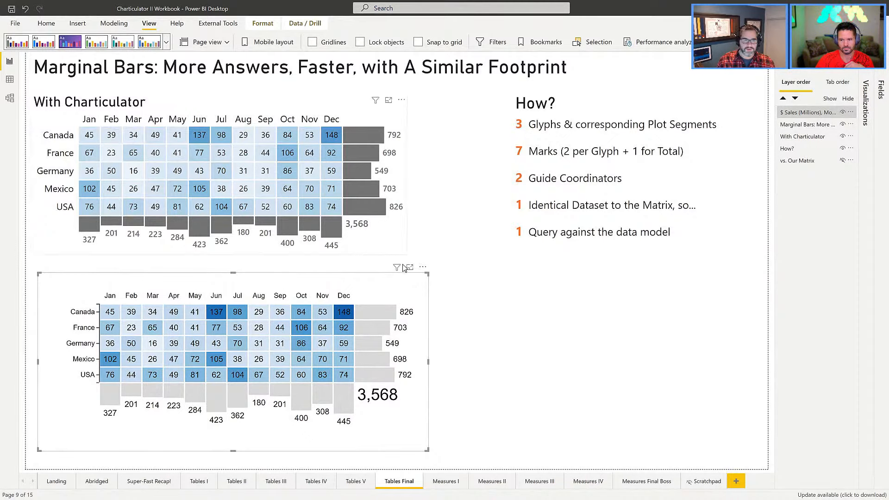
- Open the With Charticulator chart for editing and examine its layers and the SHP Value Shading attributes, including fill, stroke and opacity
{"action": "left_click", "coordinate": [304, 112]}
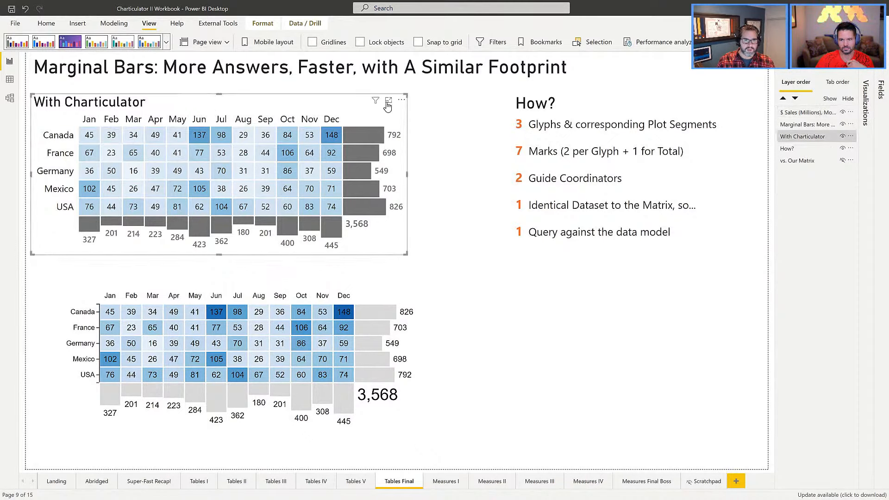
{"action": "left_click", "coordinate": [402, 100]}
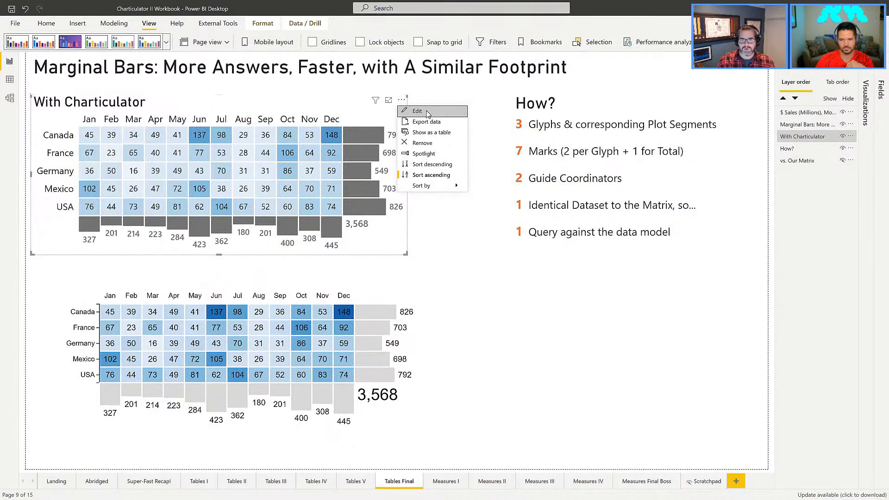
{"action": "left_click", "coordinate": [427, 113]}
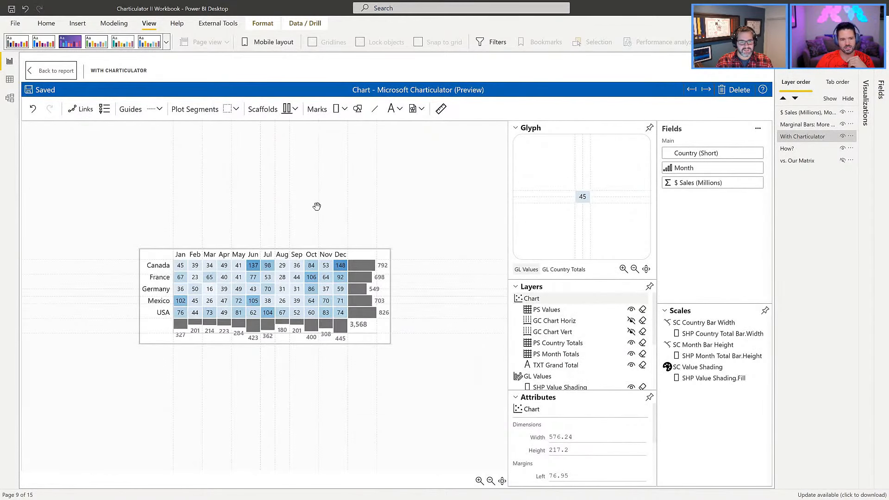
{"action": "scroll", "coordinate": [309, 197], "scroll_direction": "up", "scroll_amount": 3}
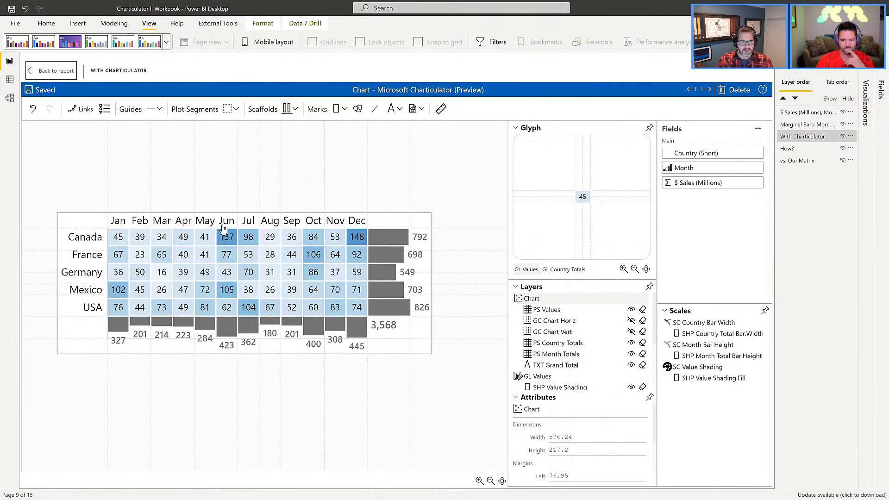
{"action": "scroll", "coordinate": [549, 334], "scroll_direction": "down", "scroll_amount": 3}
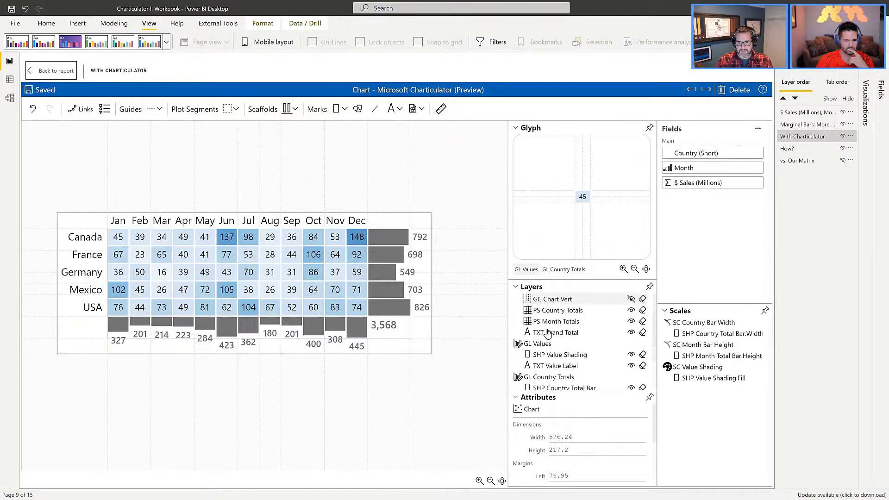
{"action": "left_click", "coordinate": [567, 302]}
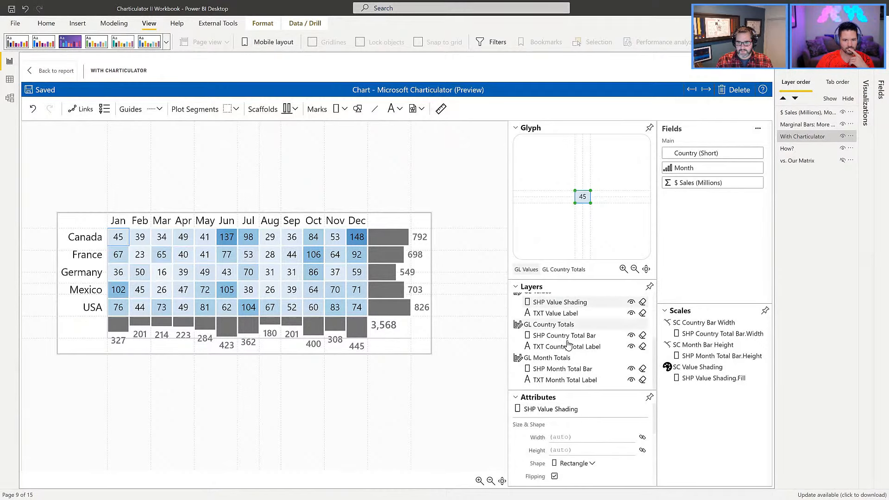
{"action": "scroll", "coordinate": [577, 444], "scroll_direction": "down", "scroll_amount": 5}
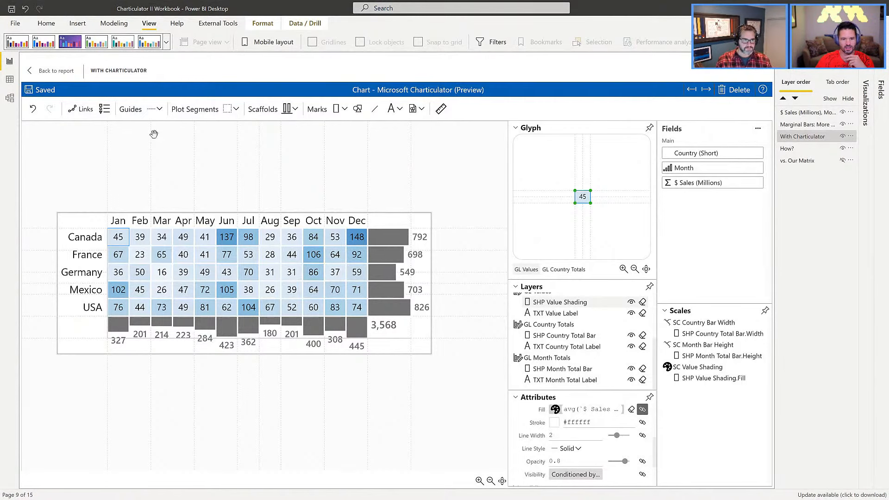
{"action": "left_click", "coordinate": [56, 71]}
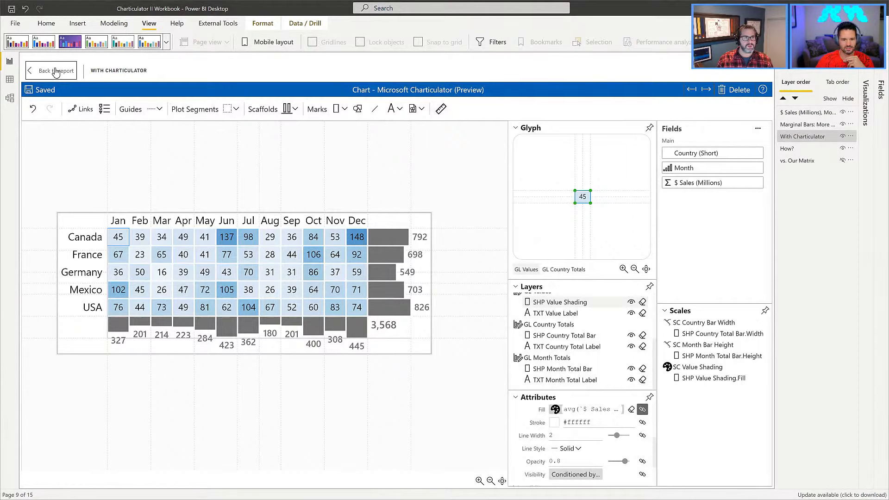
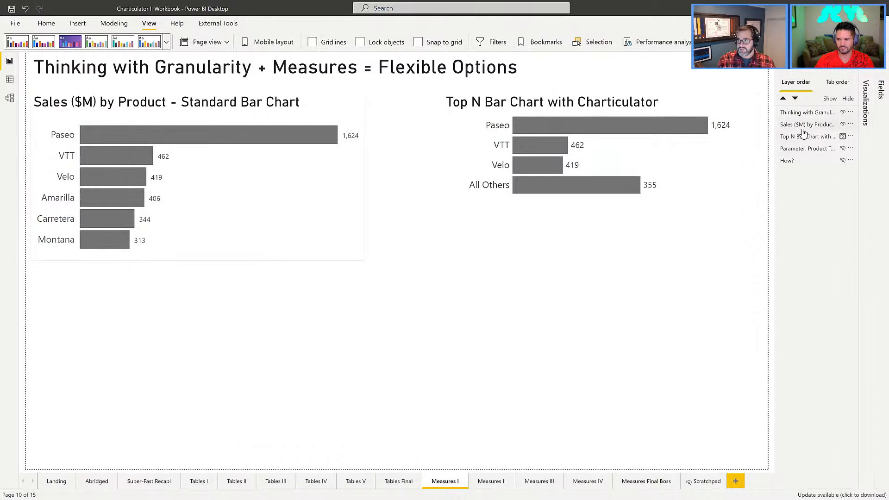
- Show the Parameter: Product Top N slicer on the Measures I page and try it at 2, 1, 2 and 3
{"action": "left_click", "coordinate": [843, 148]}
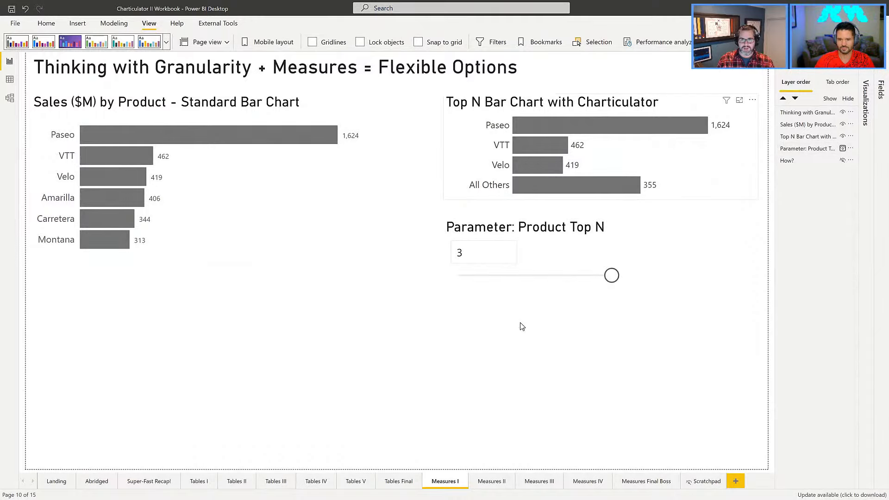
{"action": "left_click", "coordinate": [510, 278]}
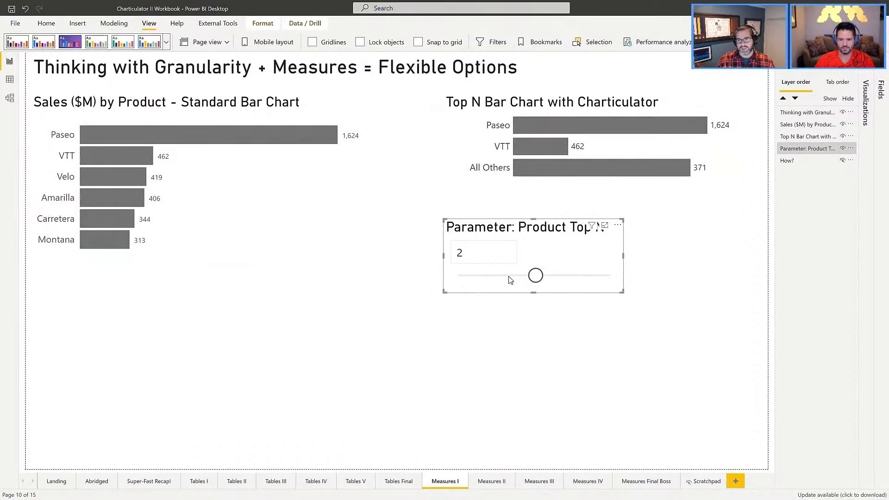
{"action": "left_click", "coordinate": [459, 277]}
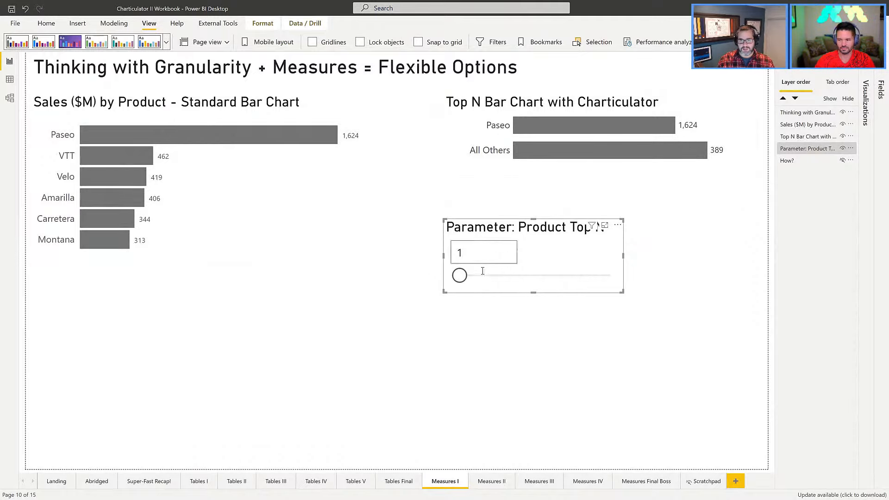
{"action": "left_click", "coordinate": [540, 278]}
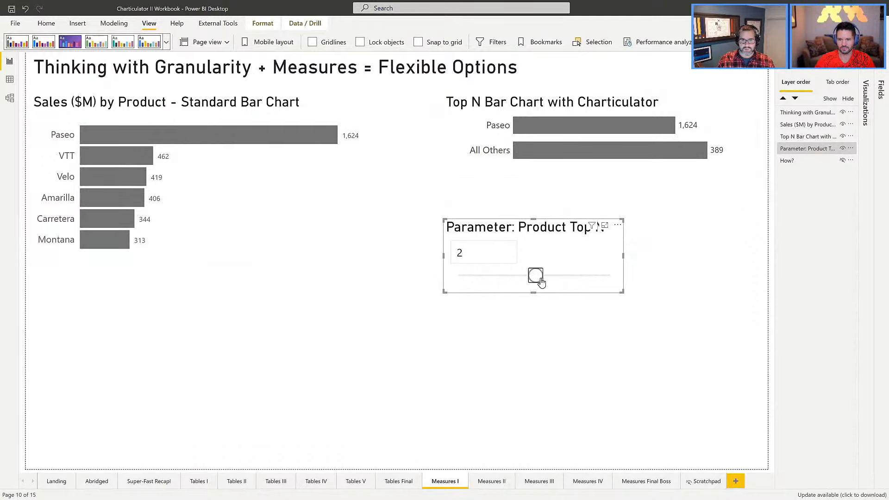
{"action": "left_click", "coordinate": [577, 279]}
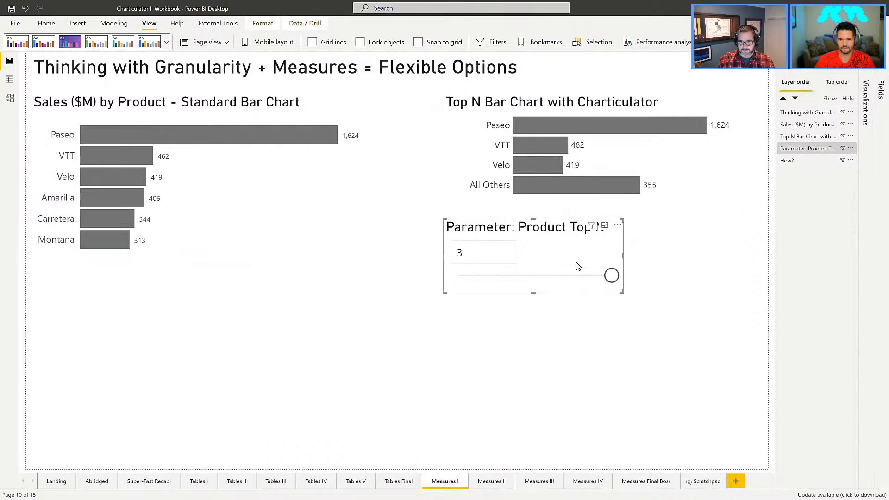
- Show the How? table and set the Product Top N parameter to 2
{"action": "left_click", "coordinate": [843, 160]}
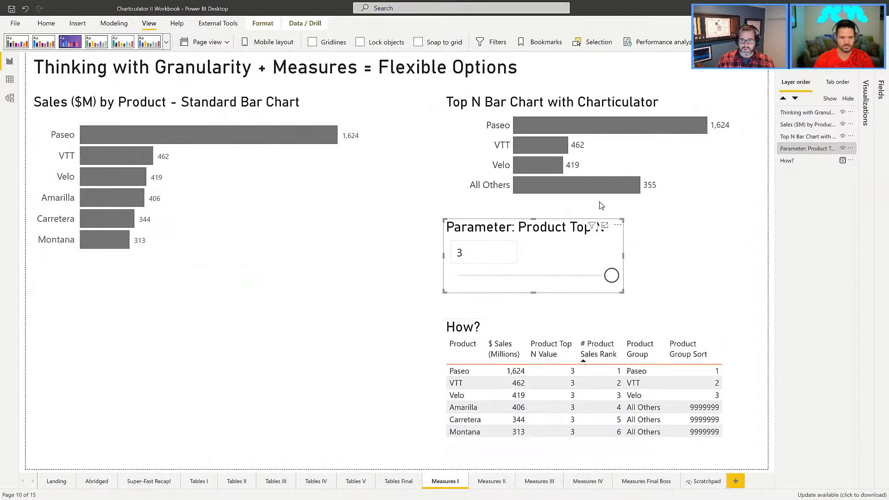
{"action": "left_click_drag", "start_coordinate": [611, 276], "coordinate": [551, 277]}
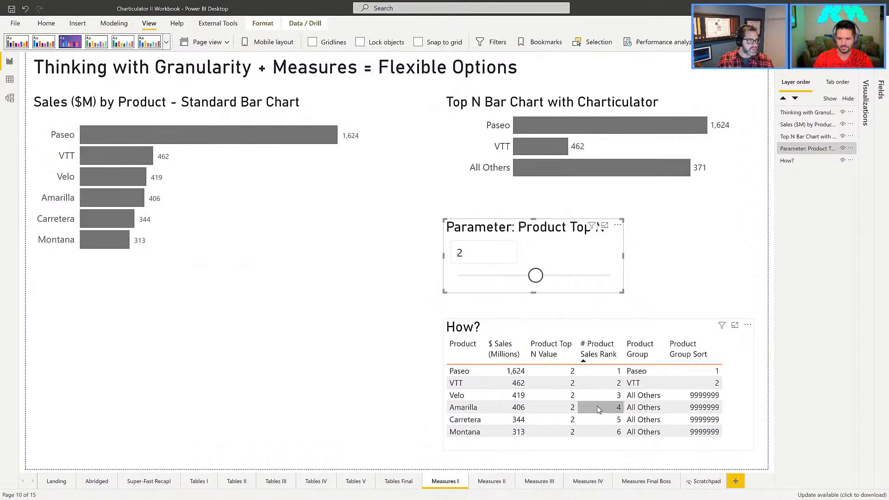
- Switch to Tabular Editor and read the # Product Sales Rank expression in the Product Top N folder, then return to the report
{"action": "key", "text": "alt+Tab"}
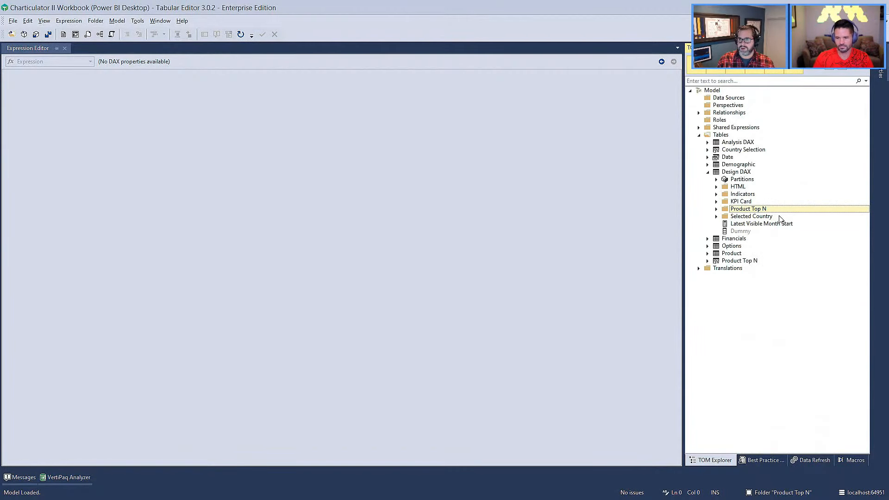
{"action": "left_click", "coordinate": [717, 210]}
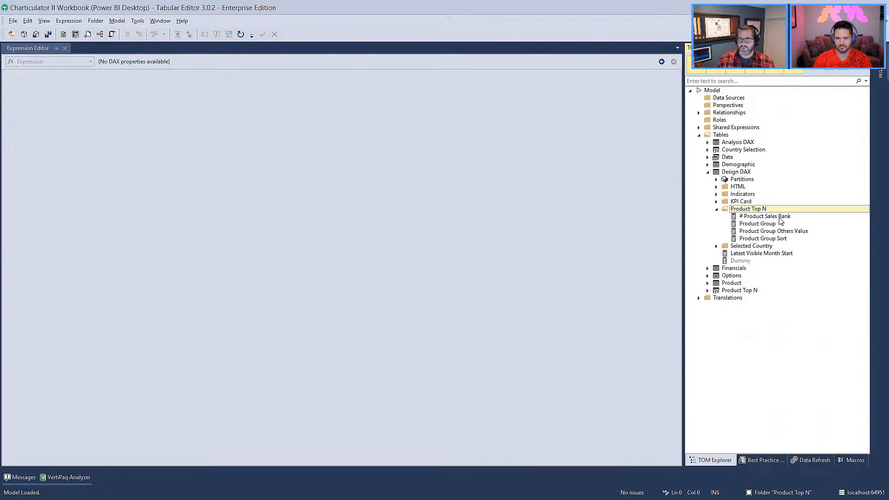
{"action": "left_click", "coordinate": [767, 216]}
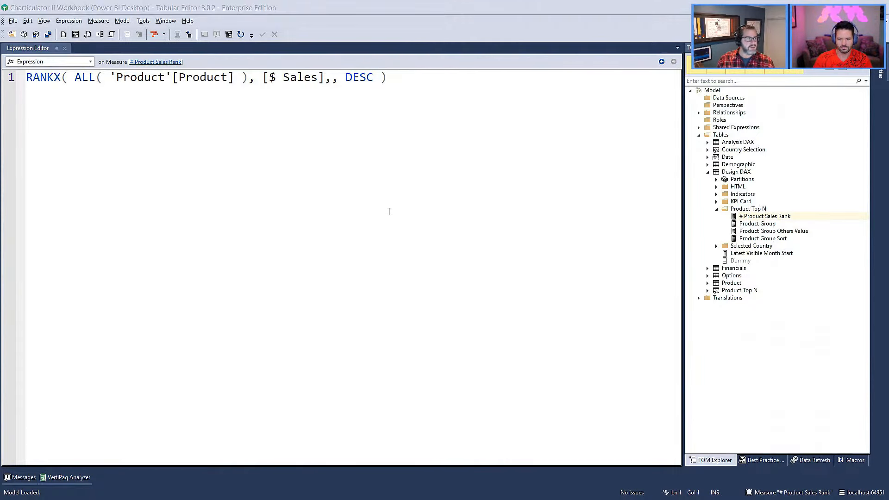
{"action": "key", "text": "alt+Tab"}
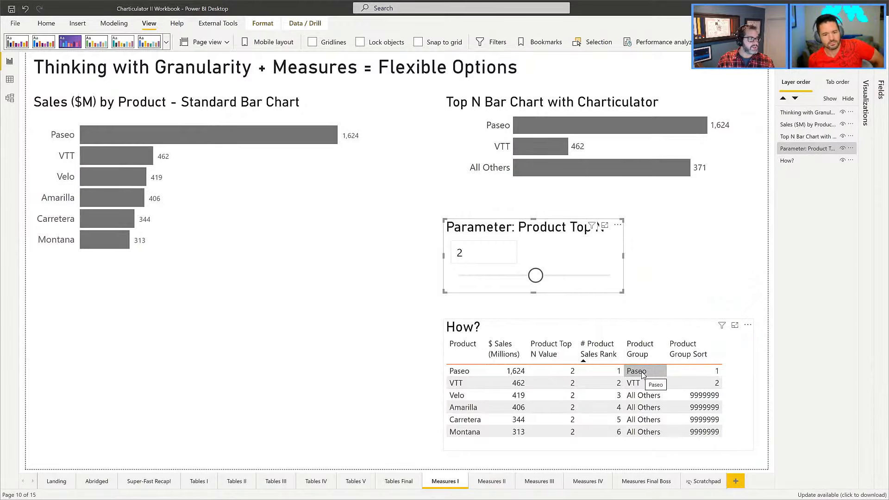
- Switch back to Tabular Editor and examine the Product Group and Product Group Others Value expressions, highlighting CurrProduct in the SWITCH condition
{"action": "key", "text": "alt+Tab"}
{"action": "left_click", "coordinate": [758, 227]}
{"action": "left_click", "coordinate": [757, 224]}
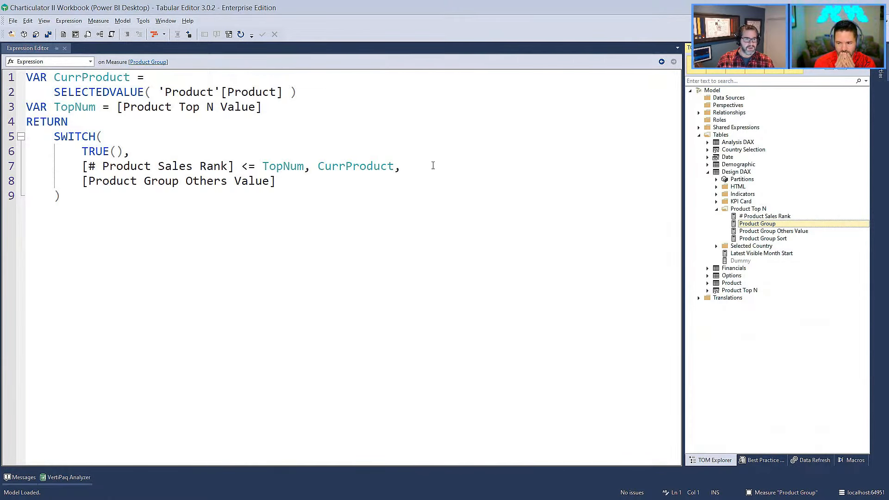
{"action": "left_click", "coordinate": [772, 231]}
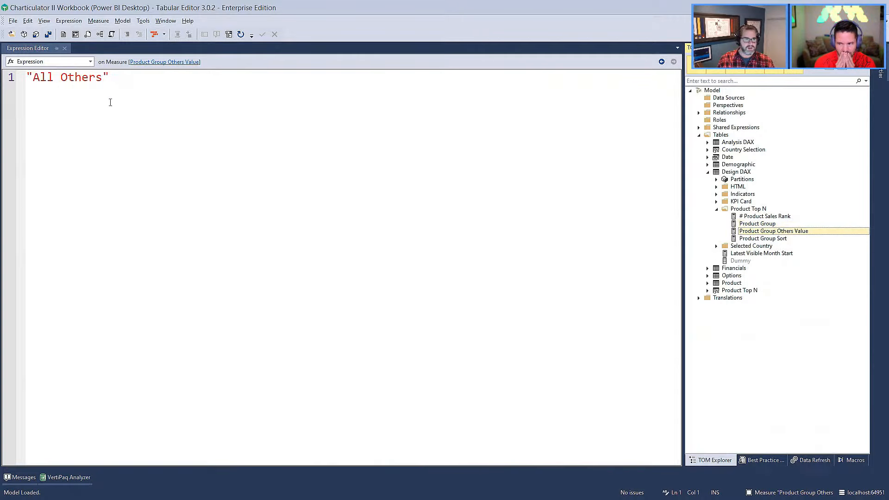
{"action": "left_click", "coordinate": [777, 224]}
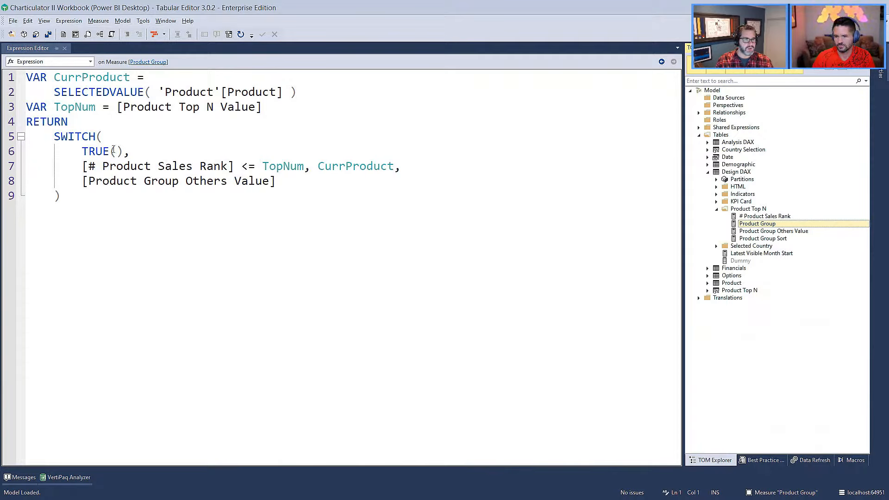
{"action": "double_click", "coordinate": [360, 167]}
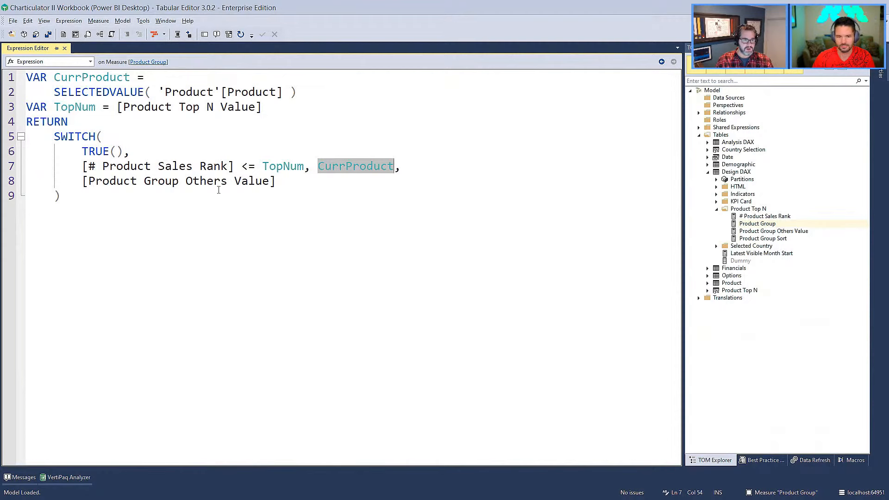
- Check the Product Group Sort column in the report's How? table, read that measure's expression in Tabular Editor, and return to the report
{"action": "key", "text": "alt+Tab"}
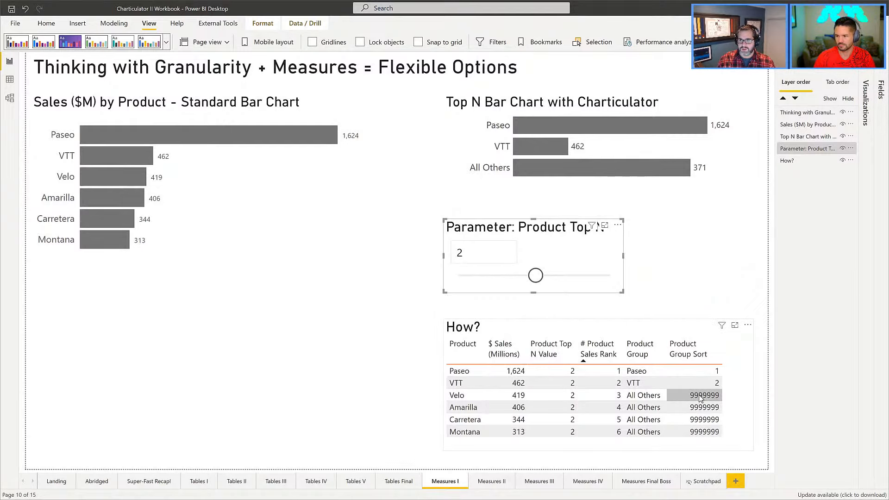
{"action": "key", "text": "alt+Tab"}
{"action": "left_click", "coordinate": [771, 240]}
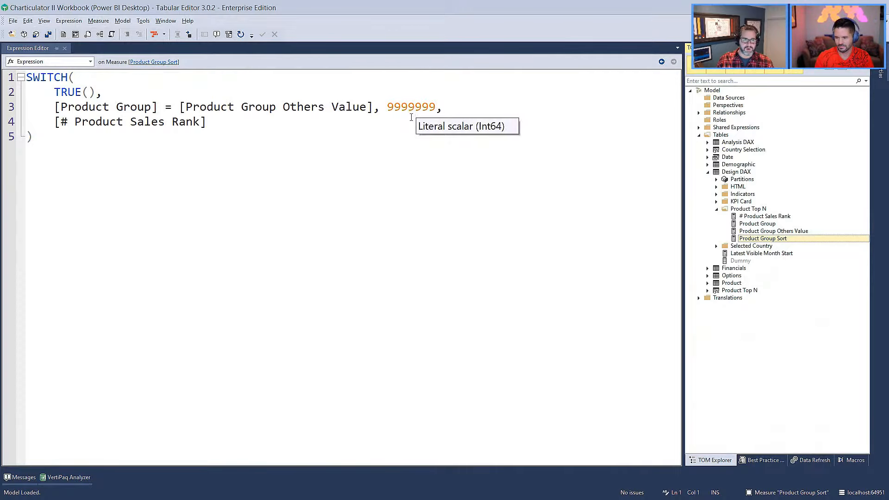
{"action": "key", "text": "alt+Tab"}
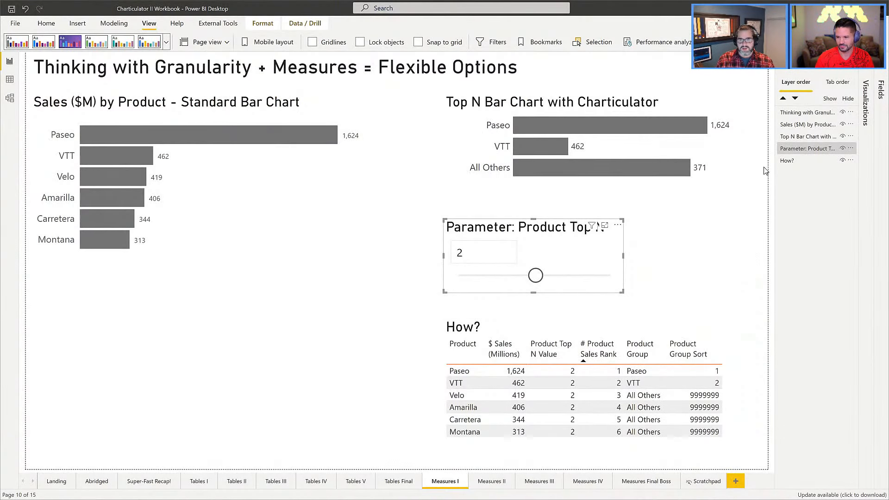
- Open the Top N bar chart for editing in Charticulator and examine its data fields and the PS Chart plot segment's grouping options
{"action": "left_click", "coordinate": [566, 112]}
{"action": "left_click", "coordinate": [866, 103]}
{"action": "left_click", "coordinate": [784, 62]}
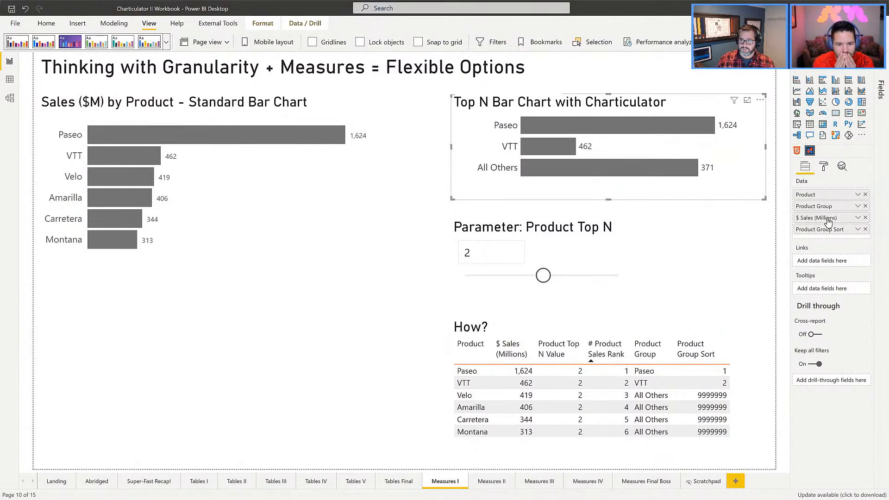
{"action": "left_click", "coordinate": [760, 101]}
{"action": "left_click", "coordinate": [776, 112]}
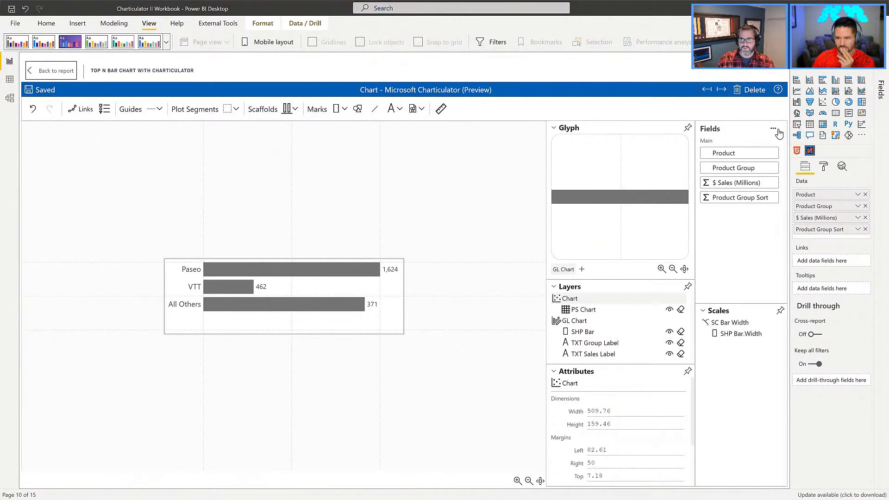
{"action": "left_click", "coordinate": [773, 130]}
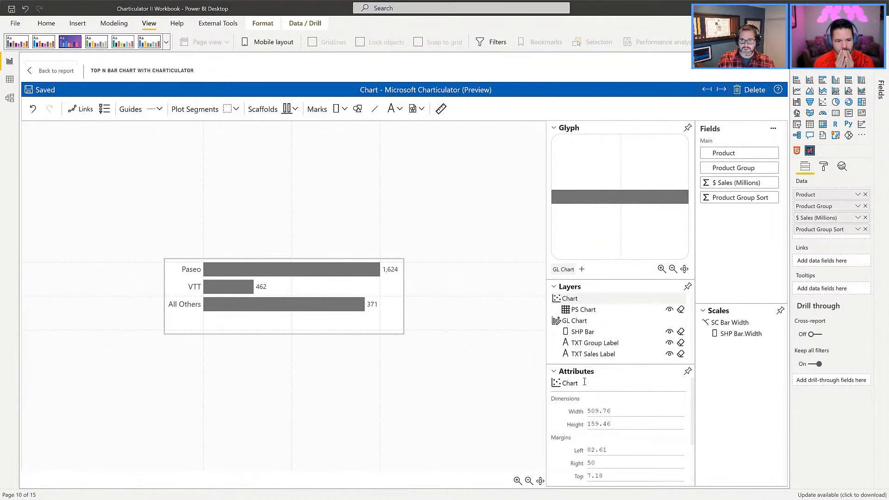
{"action": "left_click", "coordinate": [584, 310]}
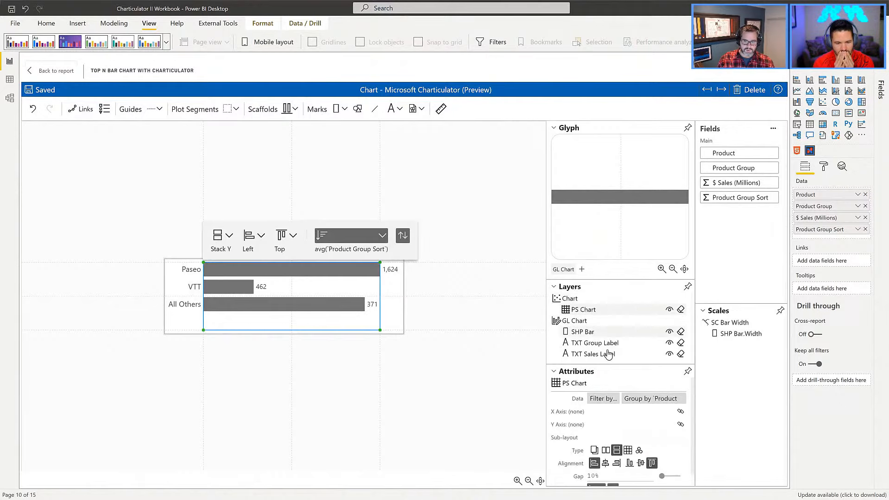
{"action": "left_click", "coordinate": [650, 400]}
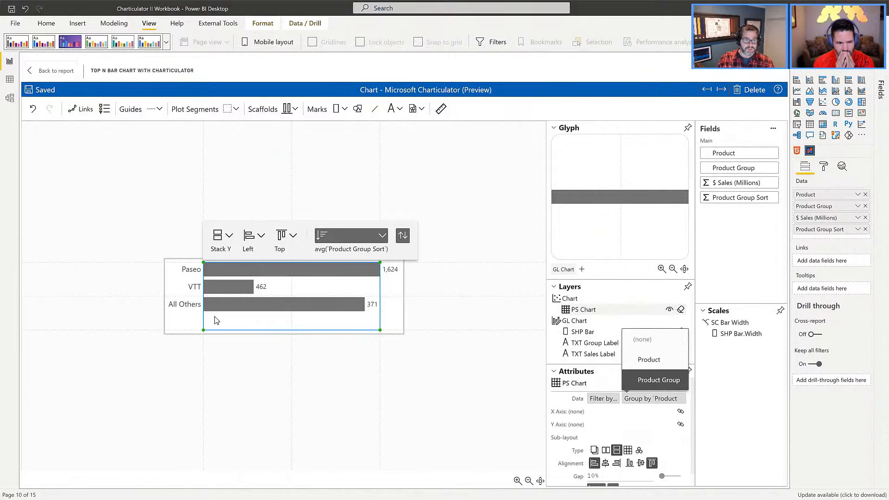
{"action": "left_click", "coordinate": [228, 354]}
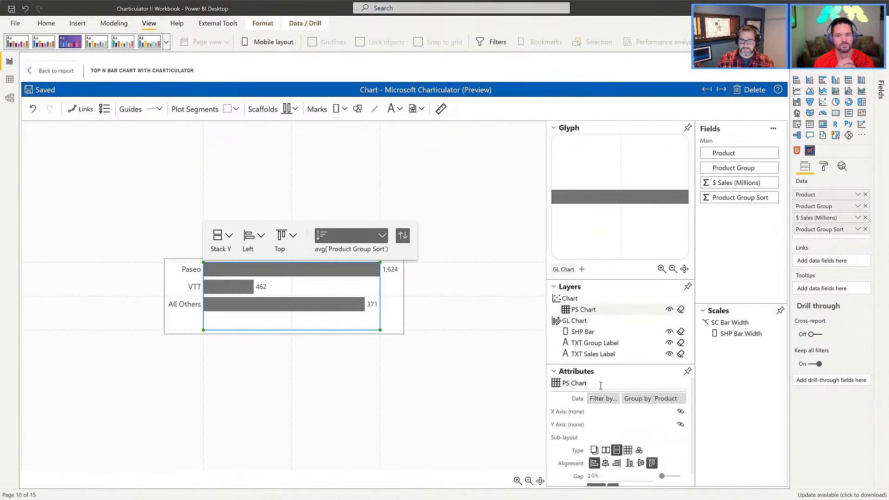
- Clear the SHP Bar height to automatic, save the chart, and try the Product Top N parameter at 3 and 1 in the report
{"action": "left_click", "coordinate": [593, 333]}
{"action": "double_click", "coordinate": [593, 425]}
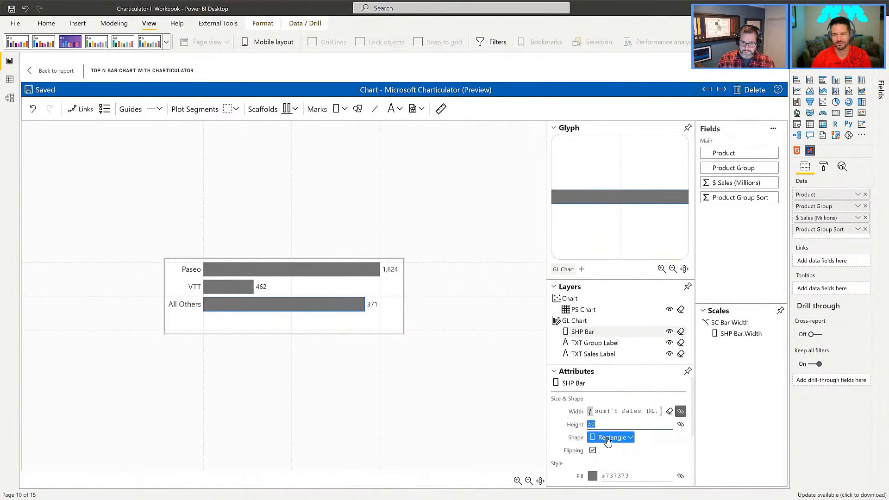
{"action": "key", "text": "BackSpace"}
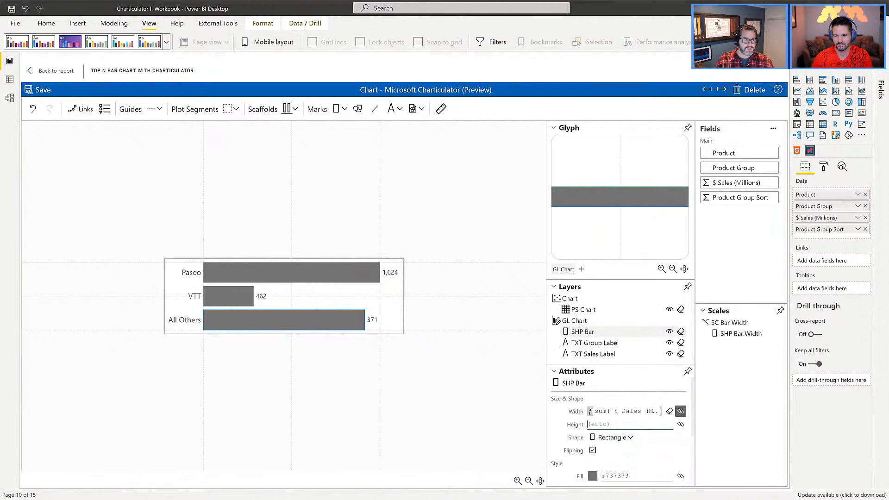
{"action": "left_click", "coordinate": [32, 91]}
{"action": "left_click", "coordinate": [45, 71]}
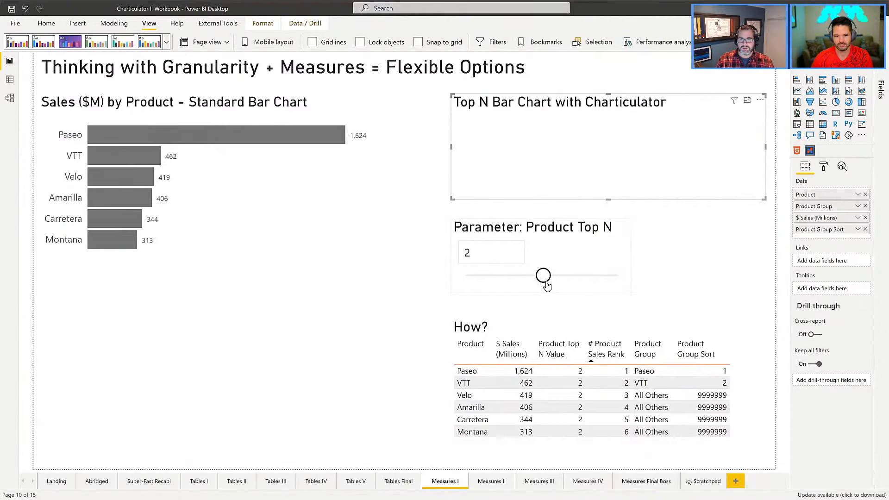
{"action": "left_click_drag", "start_coordinate": [542, 275], "coordinate": [620, 283]}
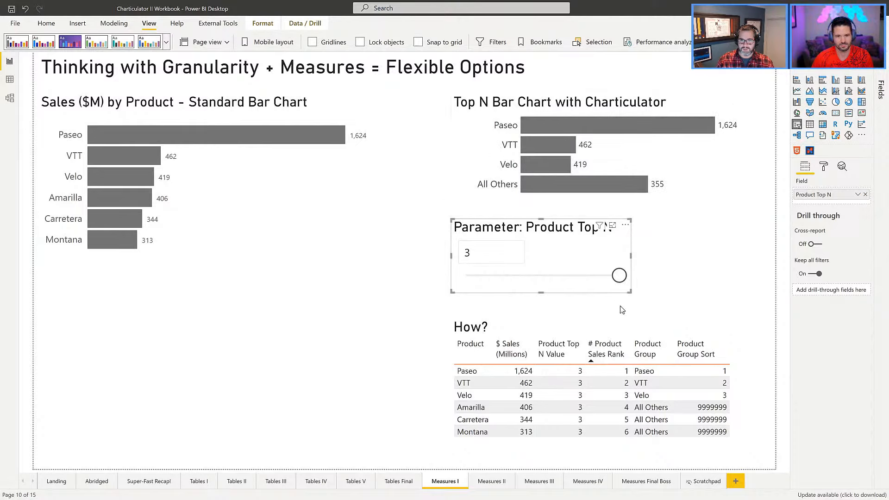
{"action": "left_click_drag", "start_coordinate": [619, 276], "coordinate": [492, 277]}
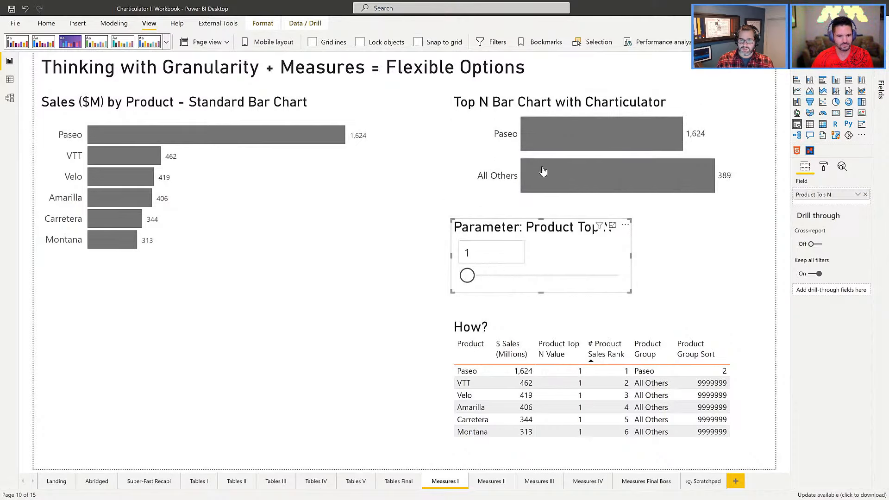
- Set the Top N chart's SHP Bar height to 30 in Charticulator, save it, and try Product Top N at 3 and 1 in the report
{"action": "left_click", "coordinate": [760, 101]}
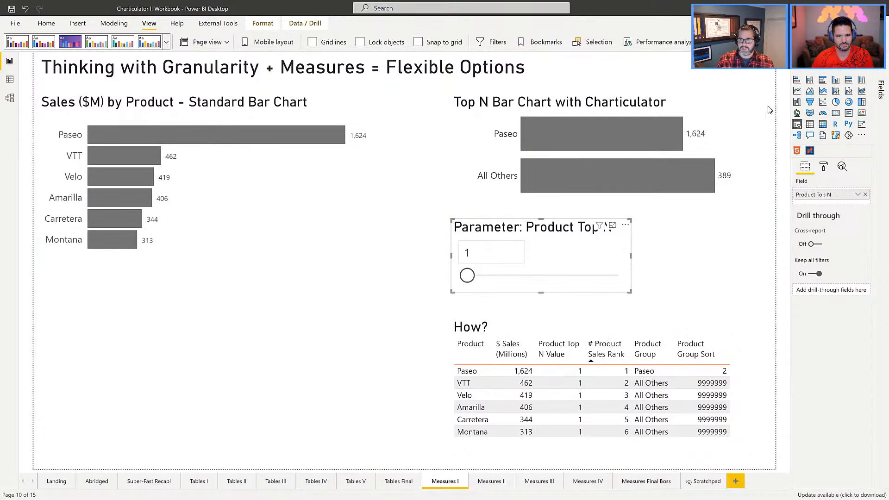
{"action": "left_click", "coordinate": [773, 113]}
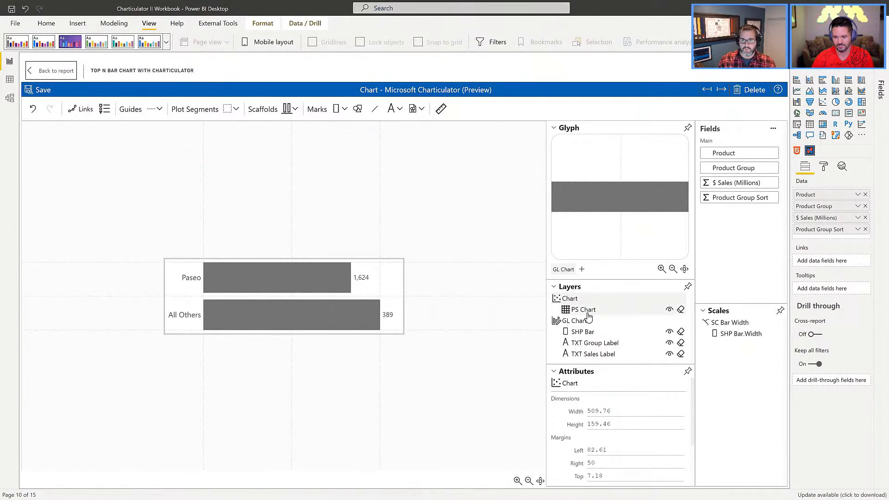
{"action": "left_click", "coordinate": [584, 310]}
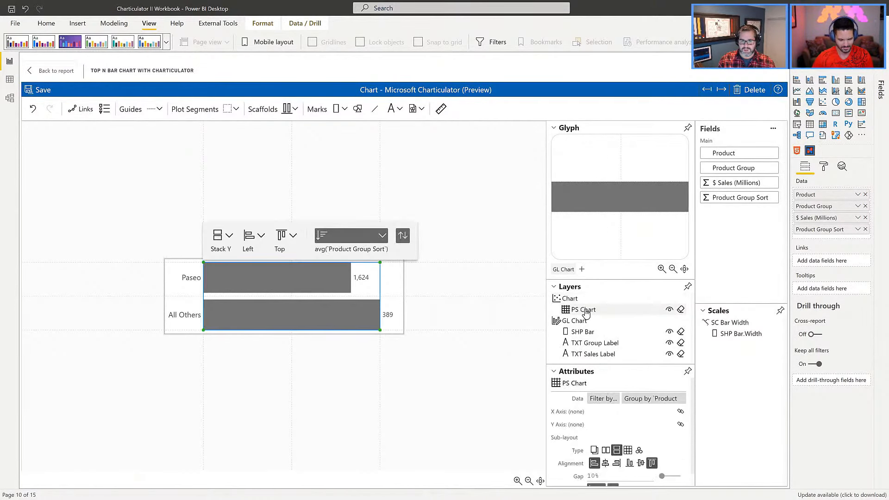
{"action": "left_click", "coordinate": [599, 333]}
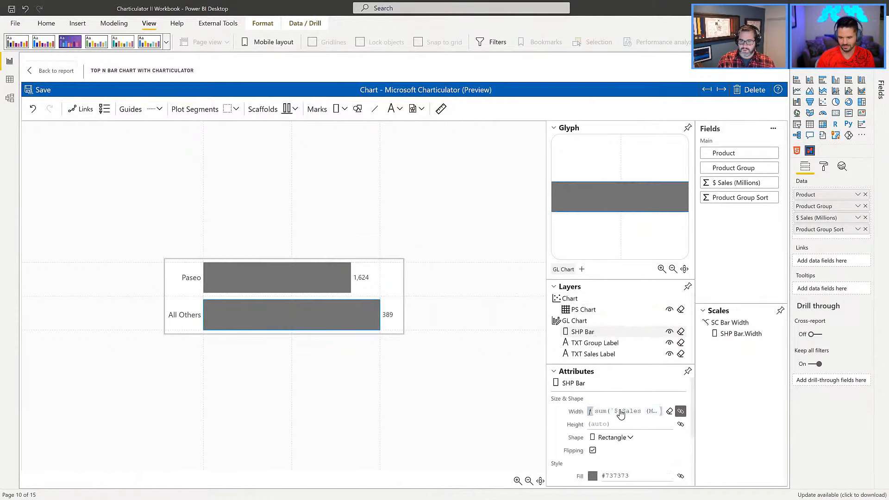
{"action": "left_click", "coordinate": [616, 426]}
{"action": "type", "text": "3"}
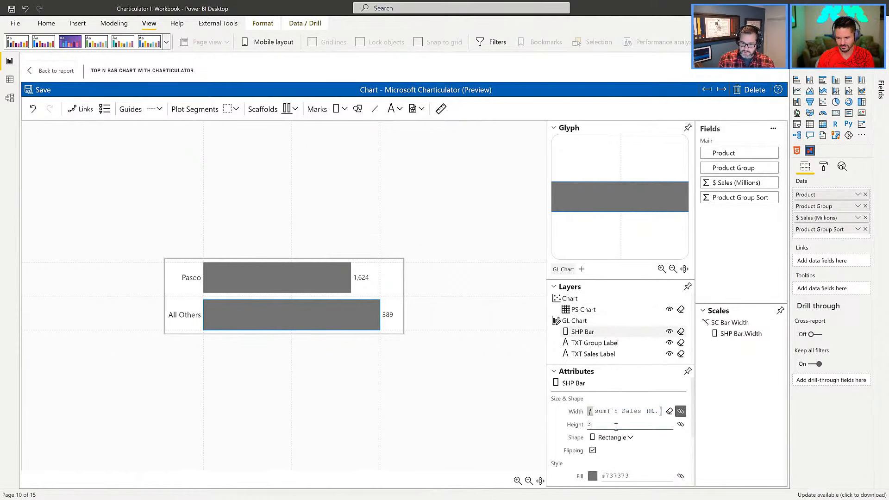
{"action": "type", "text": "0"}
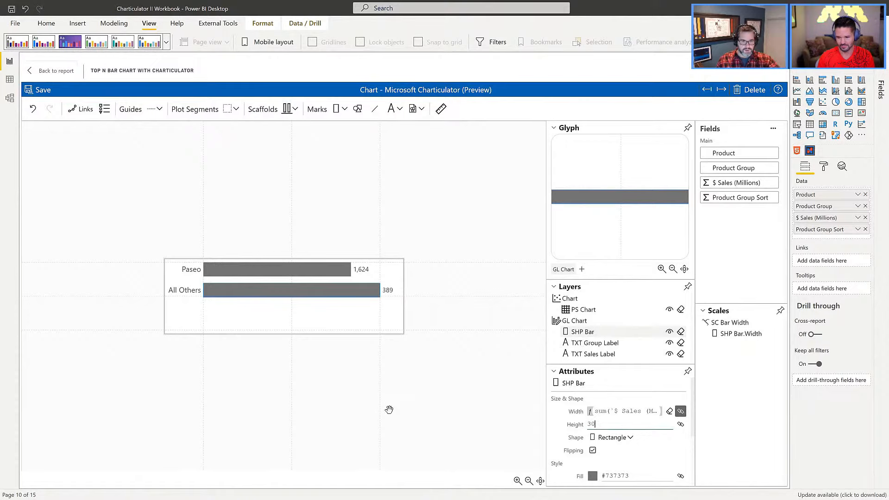
{"action": "left_click", "coordinate": [41, 89]}
{"action": "left_click", "coordinate": [588, 203]}
{"action": "left_click", "coordinate": [616, 417]}
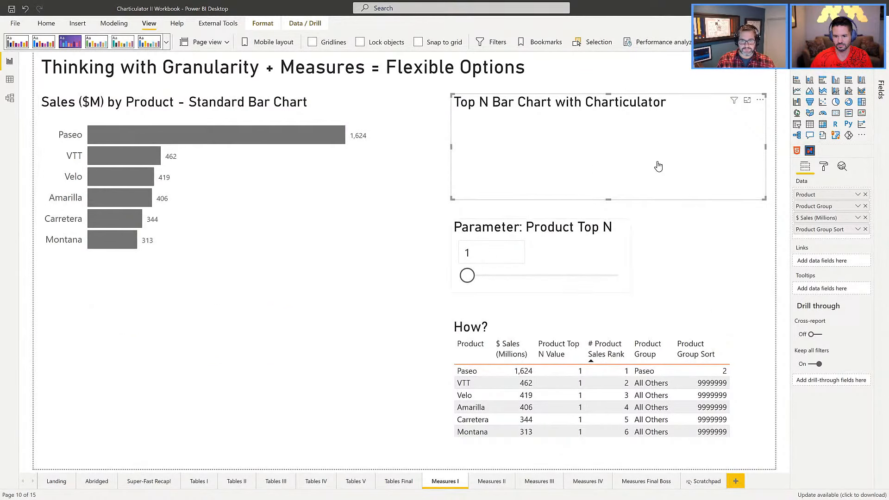
{"action": "left_click_drag", "start_coordinate": [469, 277], "coordinate": [620, 276]}
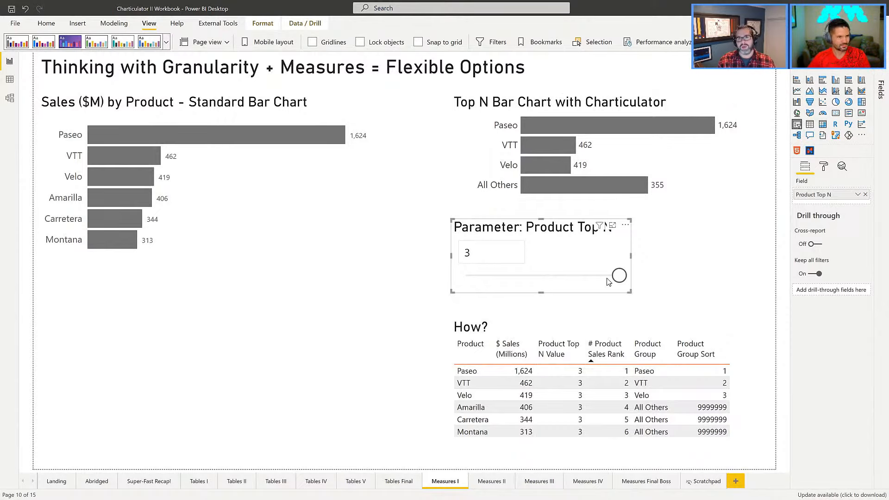
{"action": "left_click_drag", "start_coordinate": [616, 280], "coordinate": [438, 290]}
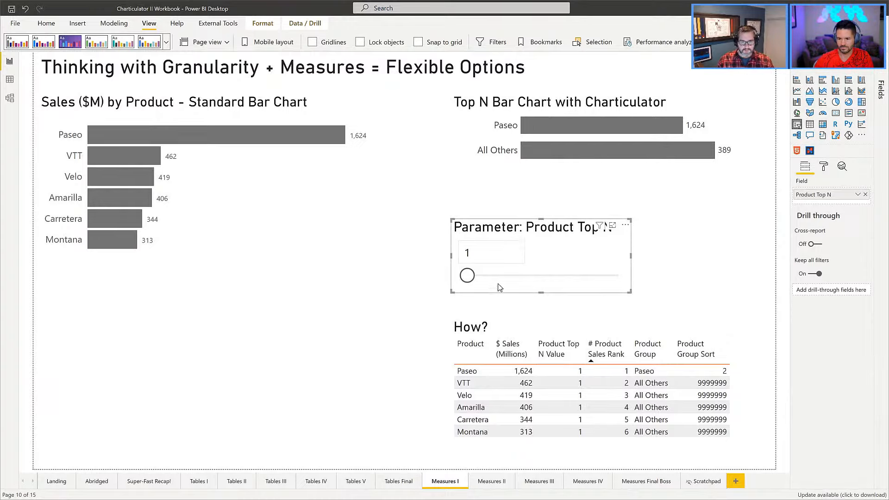
- On the Measures II page, show the hidden Series Label with Charticulator chart and the How? table
{"action": "left_click", "coordinate": [487, 484]}
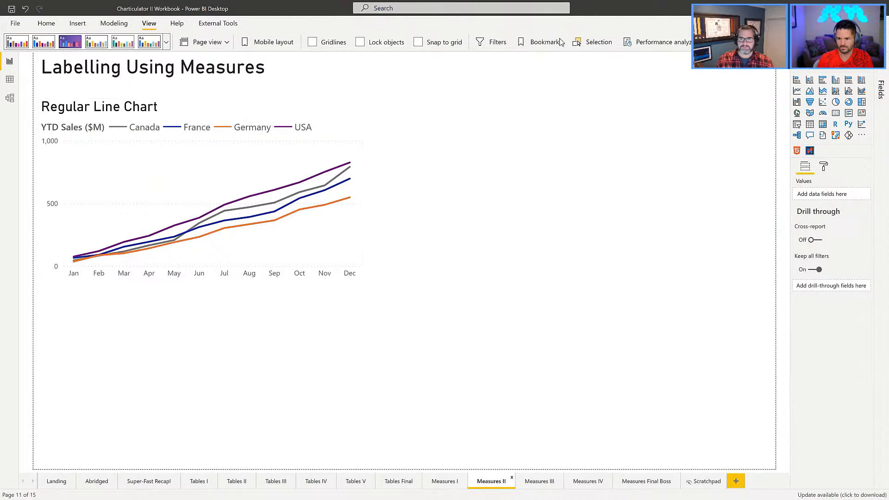
{"action": "left_click", "coordinate": [610, 42]}
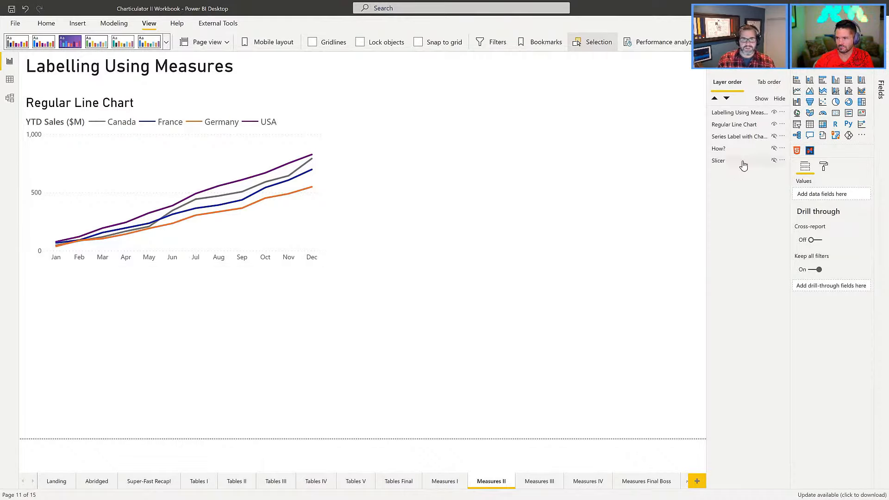
{"action": "left_click", "coordinate": [774, 137]}
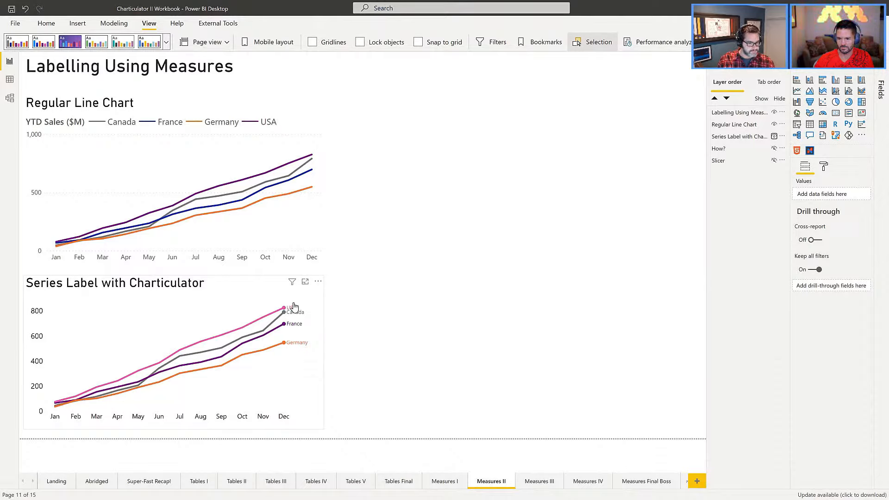
{"action": "left_click", "coordinate": [774, 148]}
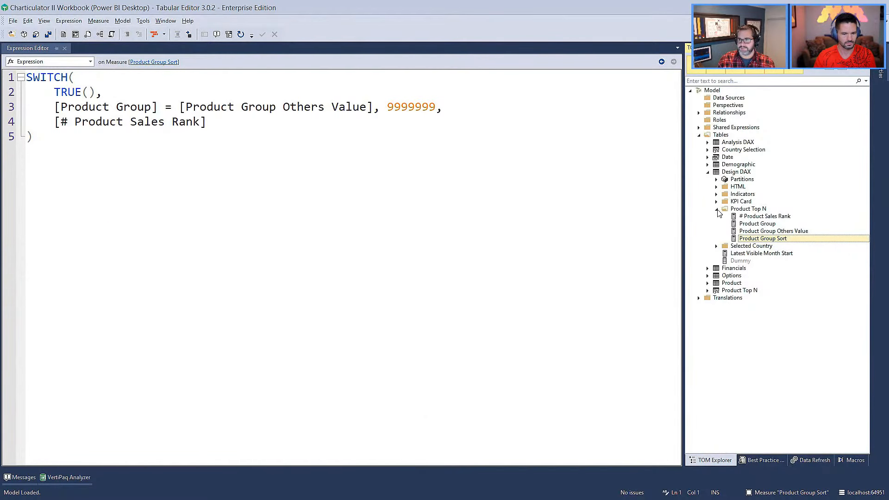
- In Tabular Editor, examine the Is LM? expression in the Indicators folder, highlighting the LatestDate calculation and the "N" result, then return to the report
{"action": "left_click", "coordinate": [717, 209]}
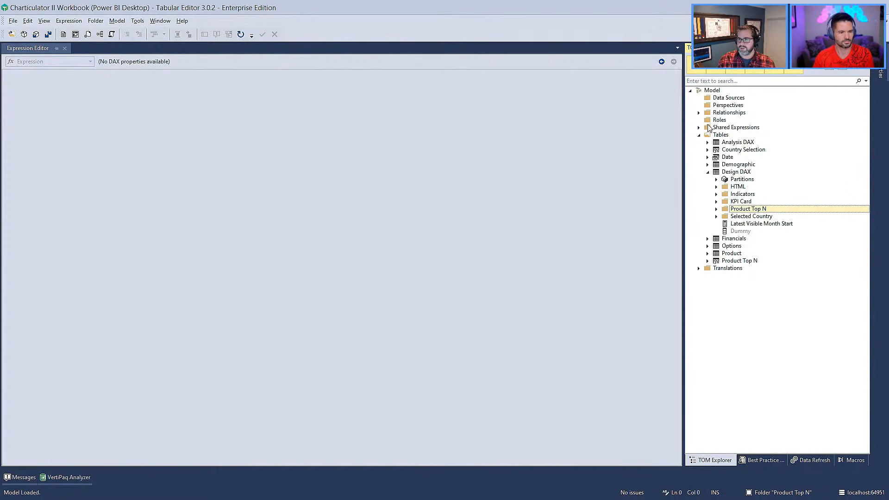
{"action": "left_click", "coordinate": [717, 194]}
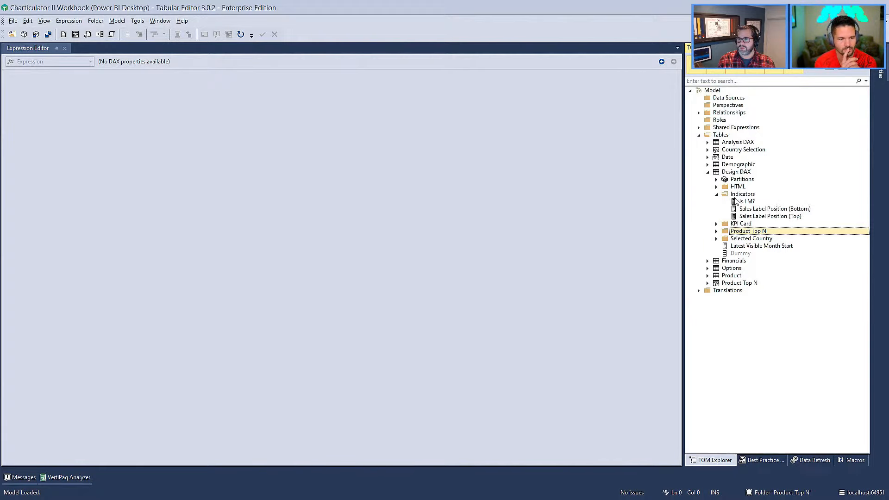
{"action": "left_click", "coordinate": [747, 202]}
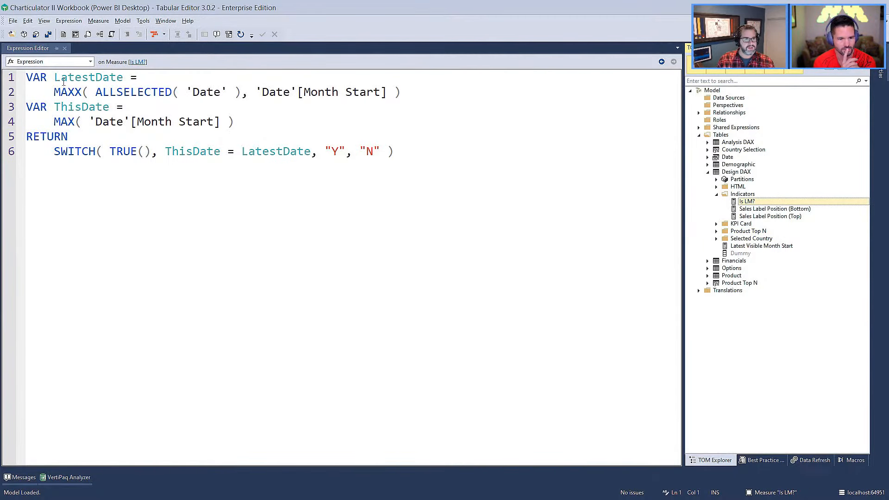
{"action": "left_click_drag", "start_coordinate": [54, 91], "coordinate": [441, 95]}
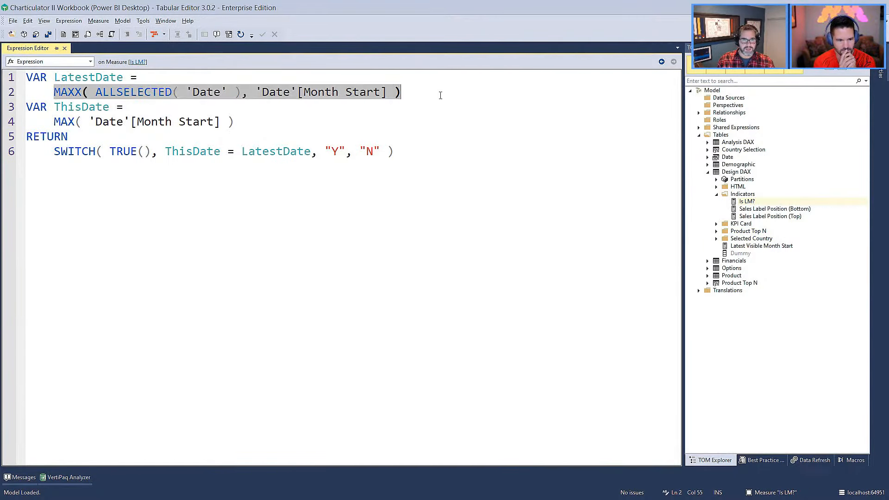
{"action": "left_click", "coordinate": [79, 122]}
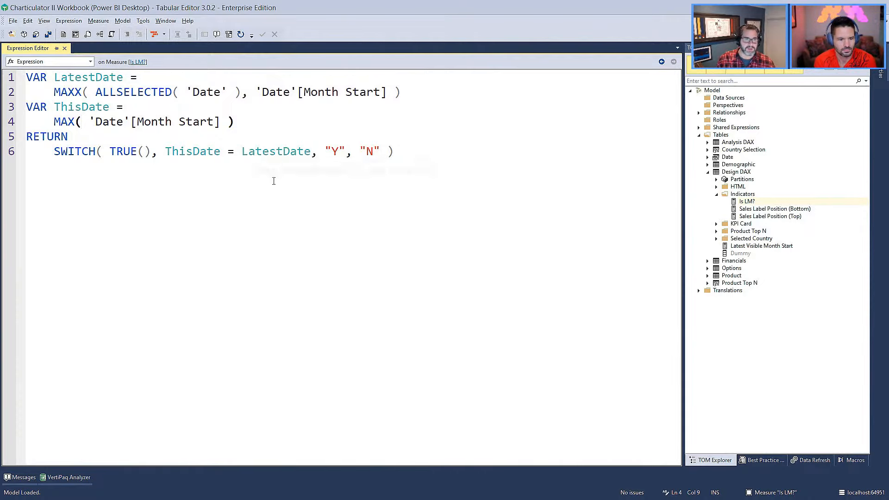
{"action": "double_click", "coordinate": [370, 152]}
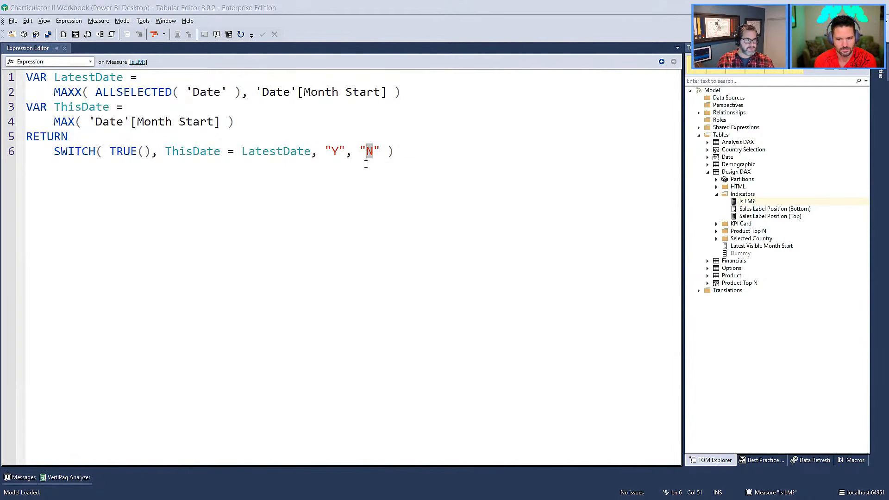
{"action": "key", "text": "alt+Tab"}
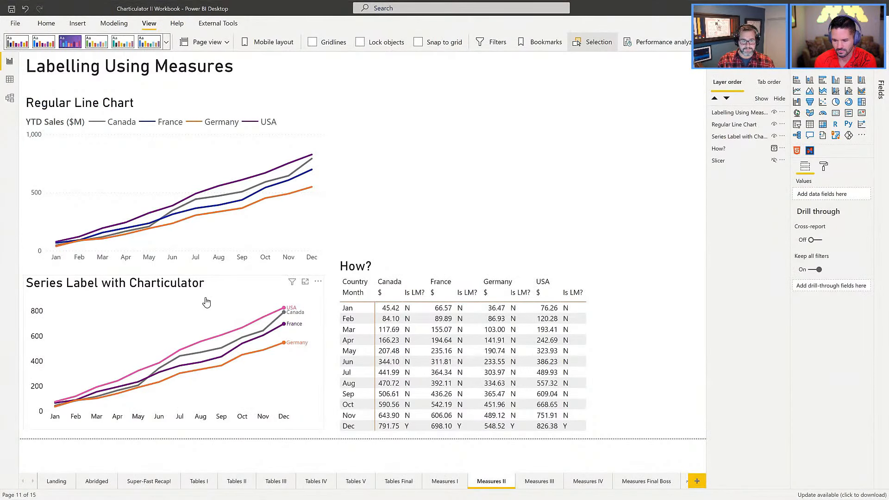
{"action": "left_click", "coordinate": [569, 177]}
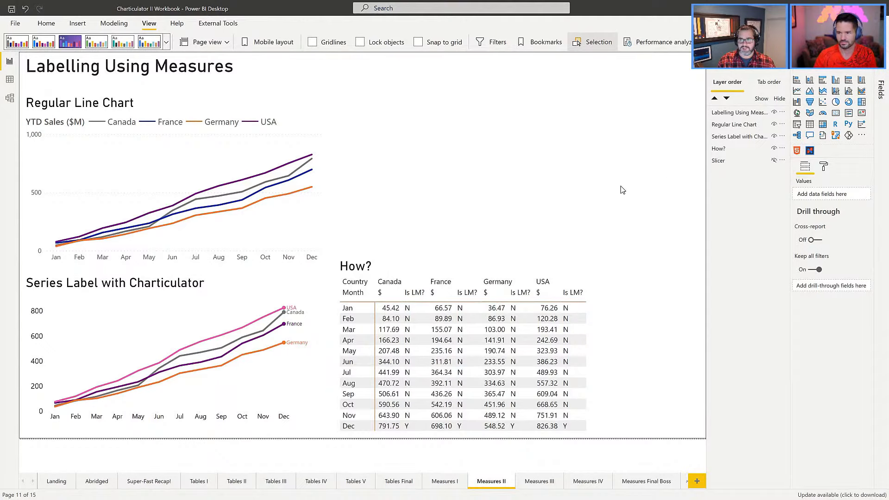
- Add an empty Charticulator visual to the Measures II page and enlarge it to fill the space above the How? table
{"action": "left_click", "coordinate": [810, 151]}
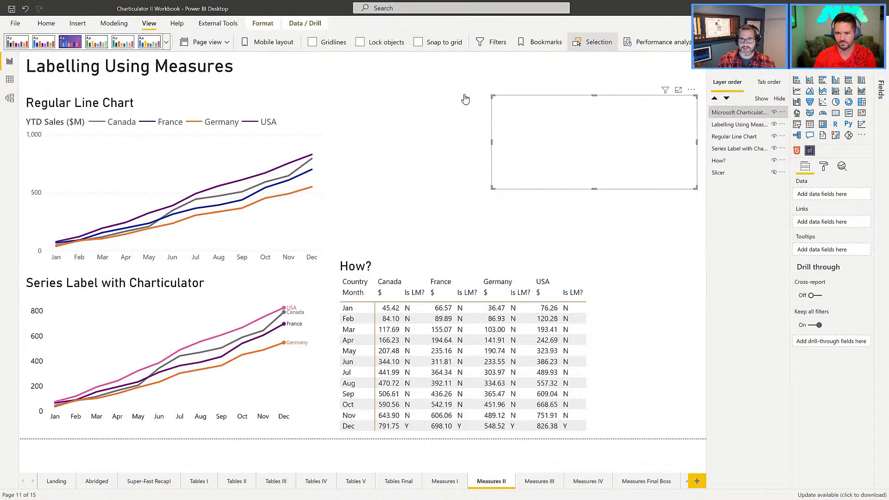
{"action": "left_click_drag", "start_coordinate": [526, 100], "coordinate": [387, 88]}
{"action": "left_click_drag", "start_coordinate": [560, 182], "coordinate": [696, 257]}
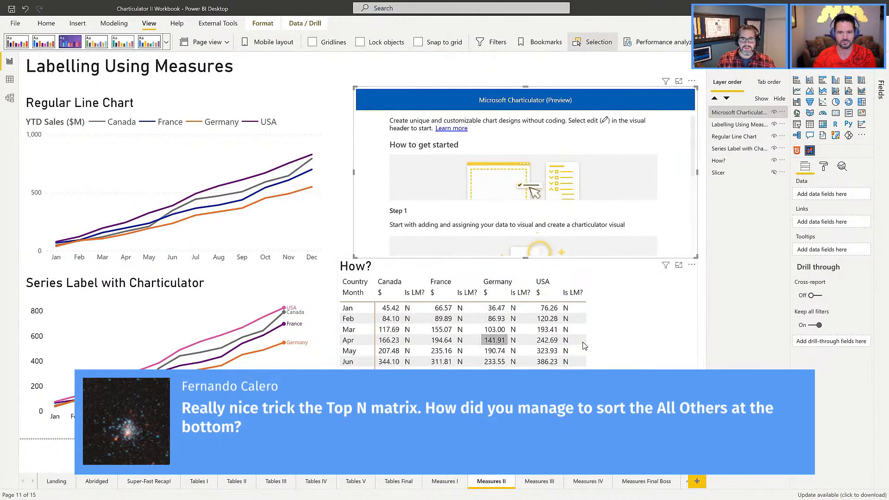
- Open the Measures I page's Top N Bar Chart in Charticulator and examine PS Chart's order settings and the visual's sort options
{"action": "left_click", "coordinate": [437, 476]}
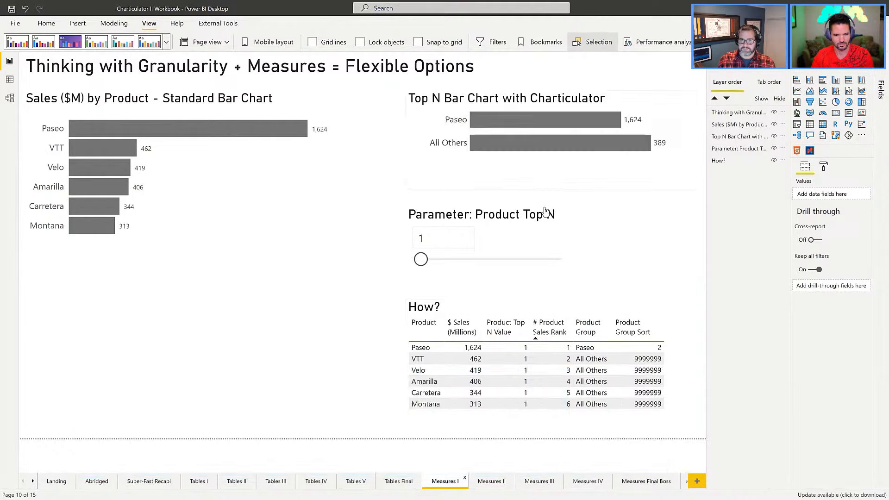
{"action": "left_click", "coordinate": [695, 101]}
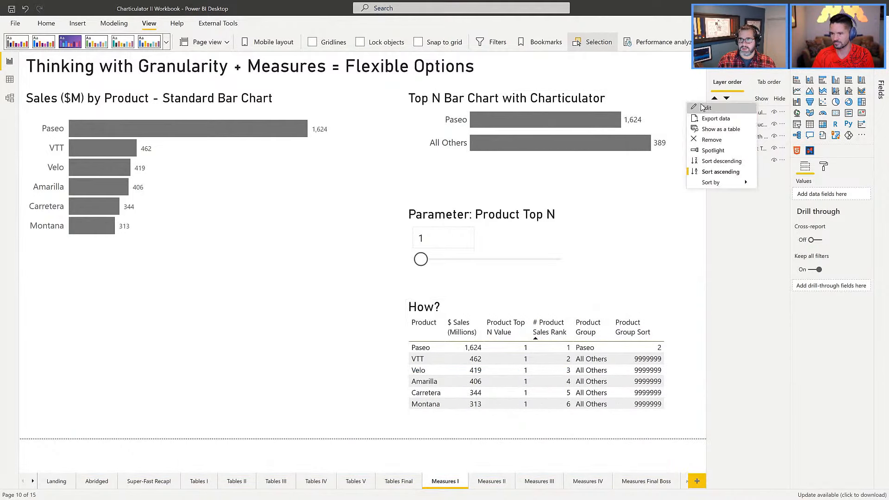
{"action": "left_click", "coordinate": [705, 108]}
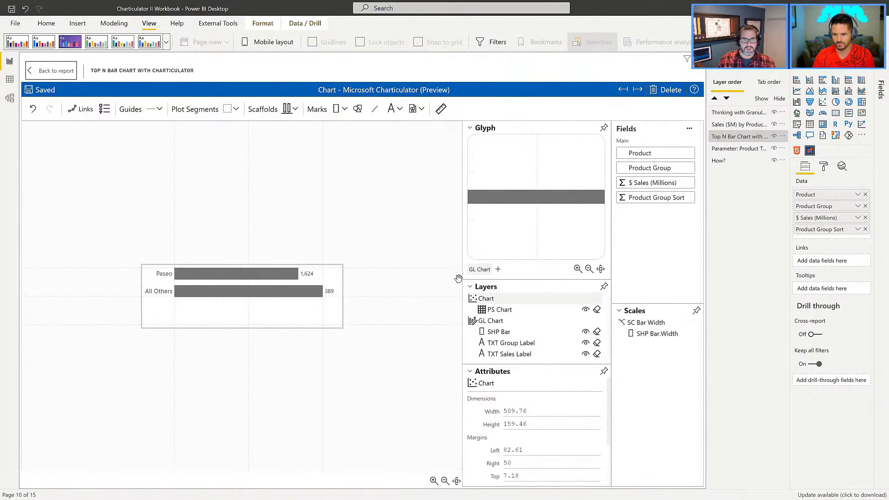
{"action": "left_click", "coordinate": [501, 309]}
{"action": "scroll", "coordinate": [570, 421], "scroll_direction": "down", "scroll_amount": 1}
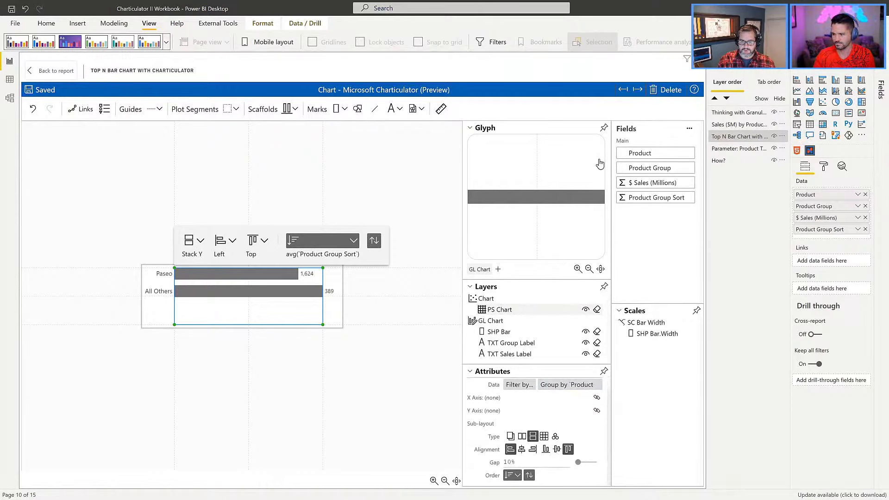
{"action": "left_click", "coordinate": [697, 59]}
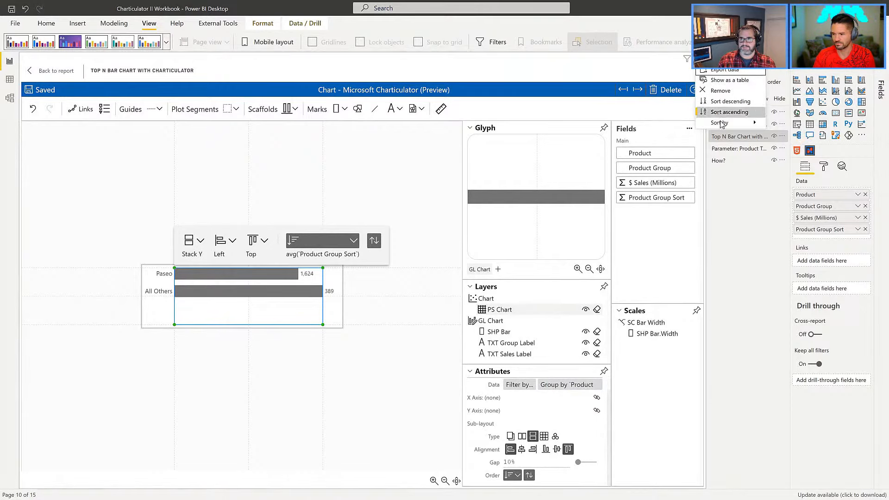
{"action": "left_click", "coordinate": [612, 66]}
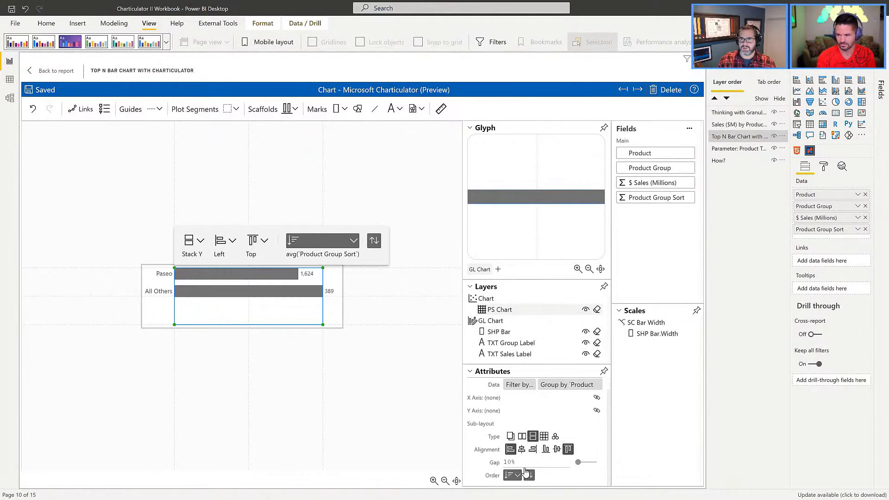
- Try reversing PS Chart's order and ordering it by $ Sales (Millions), restore Product Group Sort, and return to the report
{"action": "left_click", "coordinate": [529, 476]}
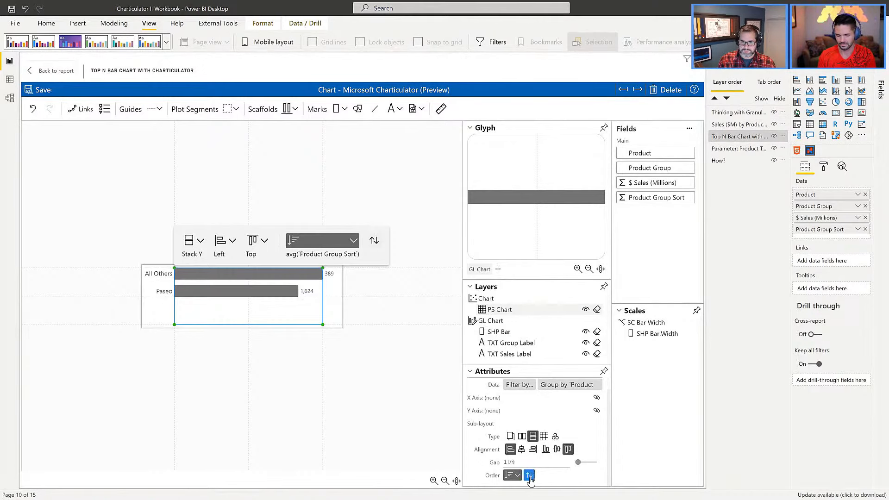
{"action": "left_click", "coordinate": [529, 476]}
{"action": "left_click", "coordinate": [516, 476]}
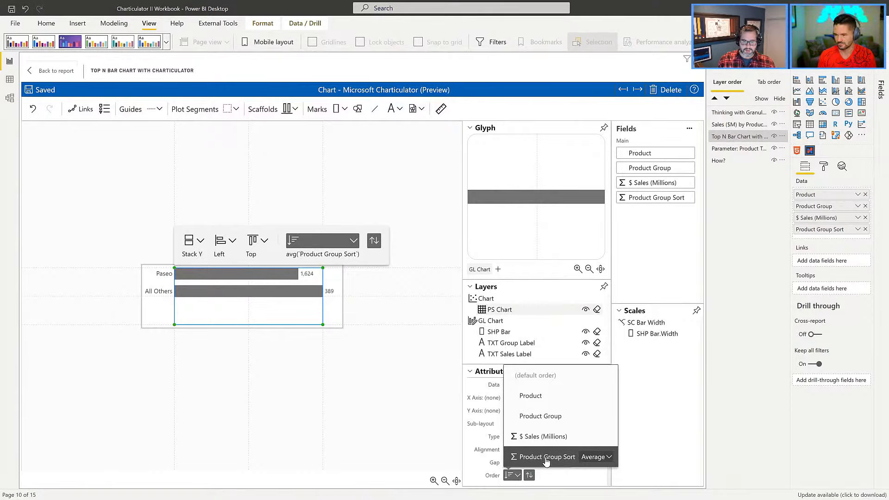
{"action": "left_click", "coordinate": [484, 472]}
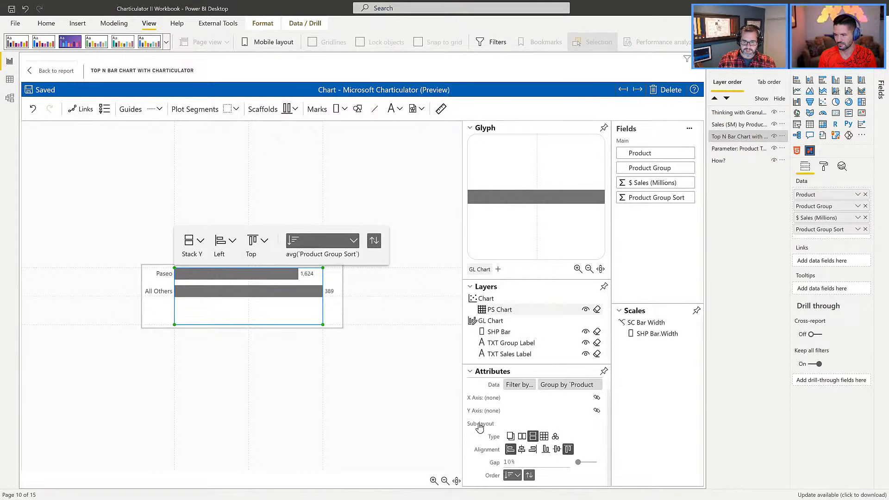
{"action": "left_click", "coordinate": [511, 477]}
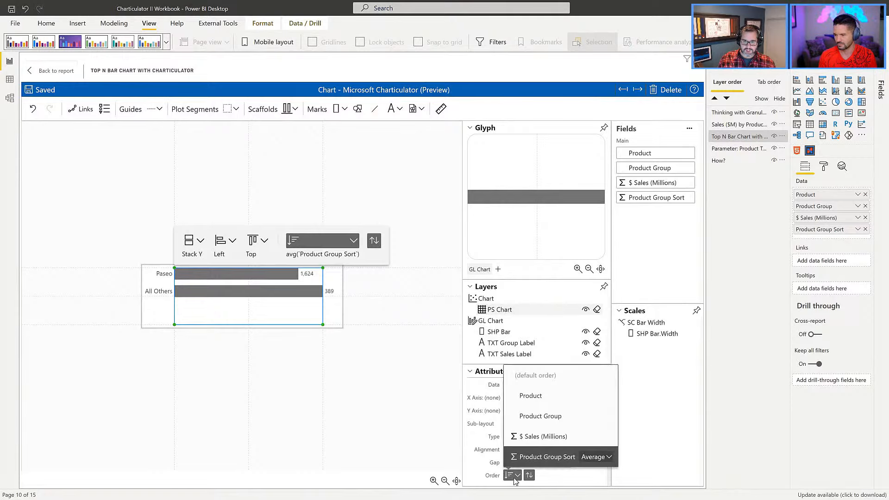
{"action": "left_click", "coordinate": [550, 437]}
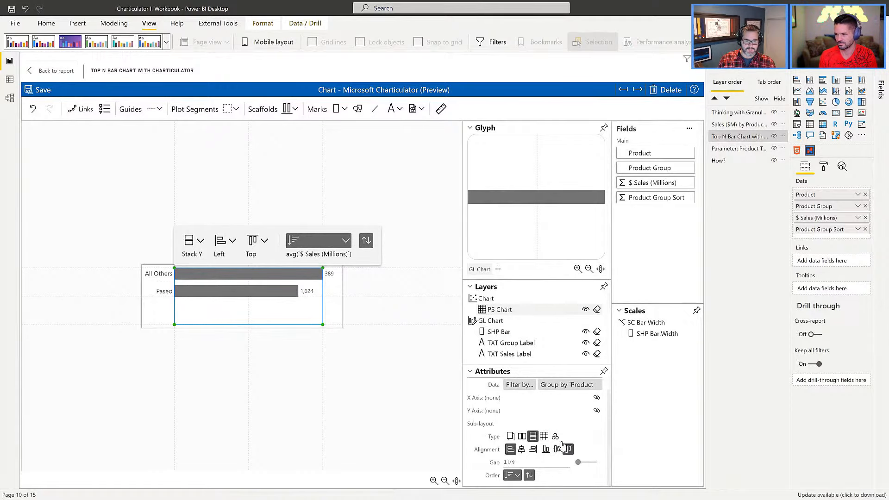
{"action": "left_click", "coordinate": [512, 477]}
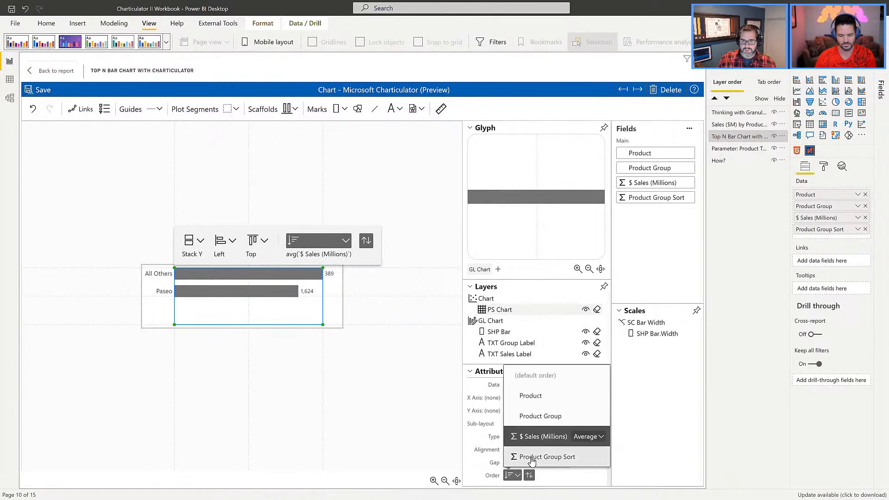
{"action": "left_click", "coordinate": [532, 455]}
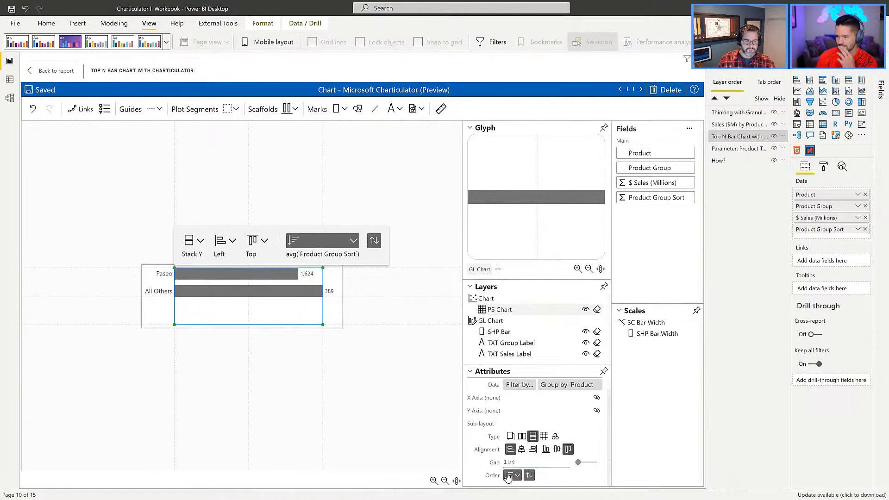
{"action": "left_click", "coordinate": [45, 70]}
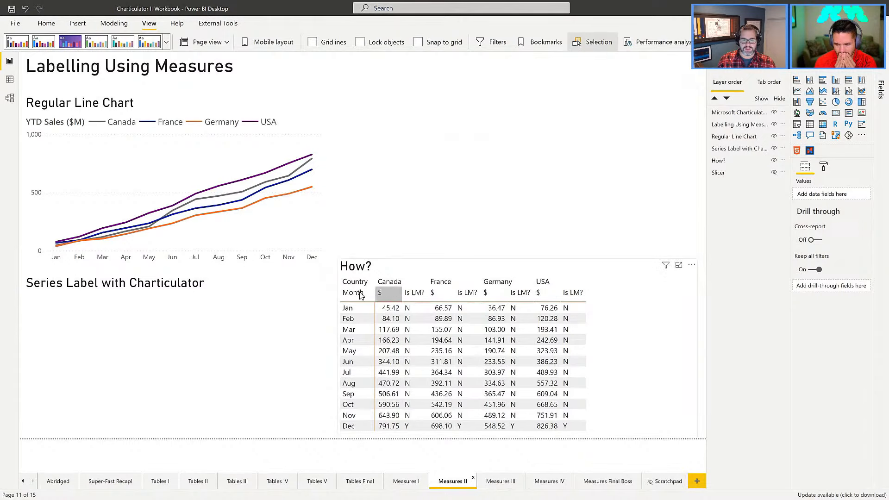
- Create a table on the Measures II page with the $ Sales (Millions) and Is LM? measures
{"action": "left_click", "coordinate": [880, 90]}
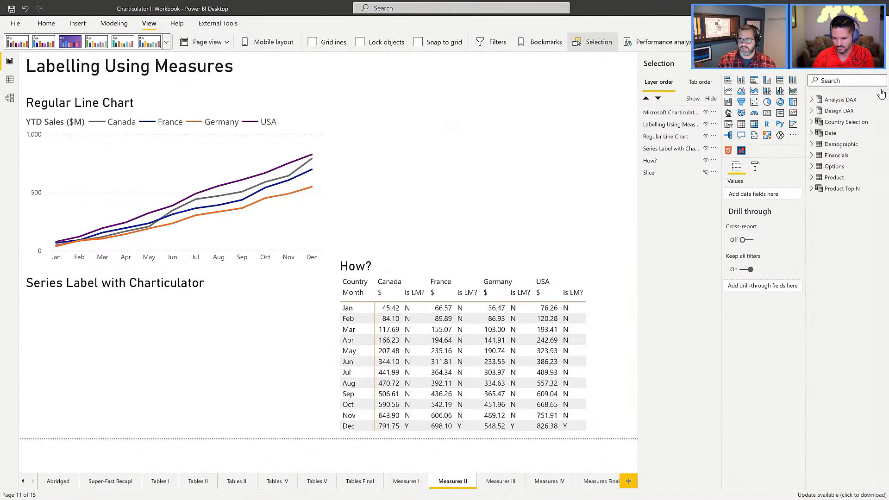
{"action": "left_click", "coordinate": [812, 100]}
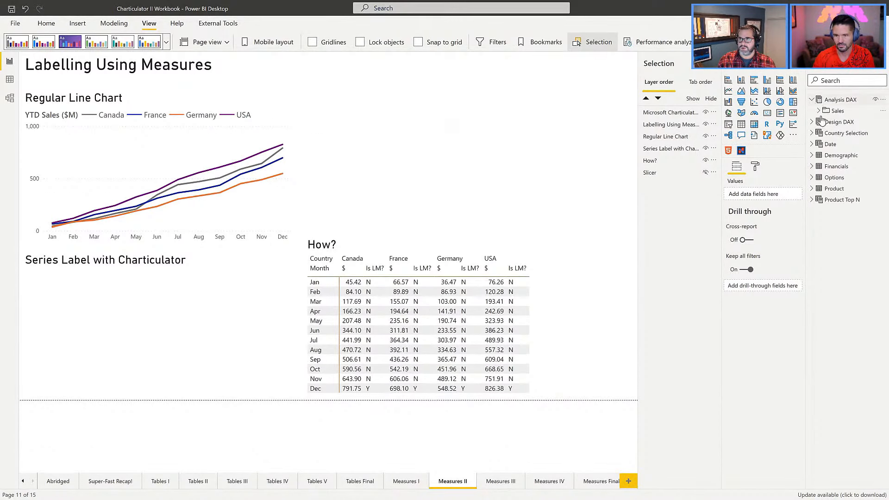
{"action": "left_click", "coordinate": [819, 111]}
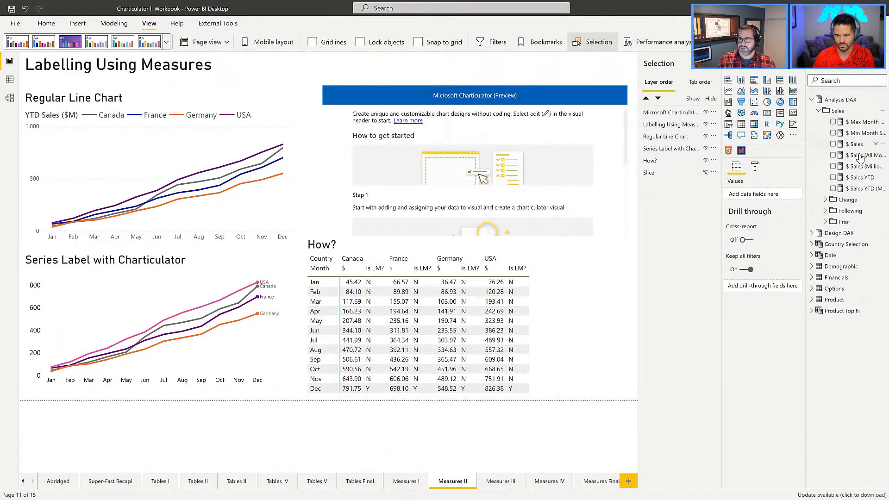
{"action": "mouse_move", "coordinate": [856, 171]}
{"action": "left_mouse_down"}
{"action": "mouse_move", "coordinate": [755, 197]}
{"action": "mouse_move", "coordinate": [841, 167]}
{"action": "left_mouse_up"}
{"action": "left_click", "coordinate": [841, 167]}
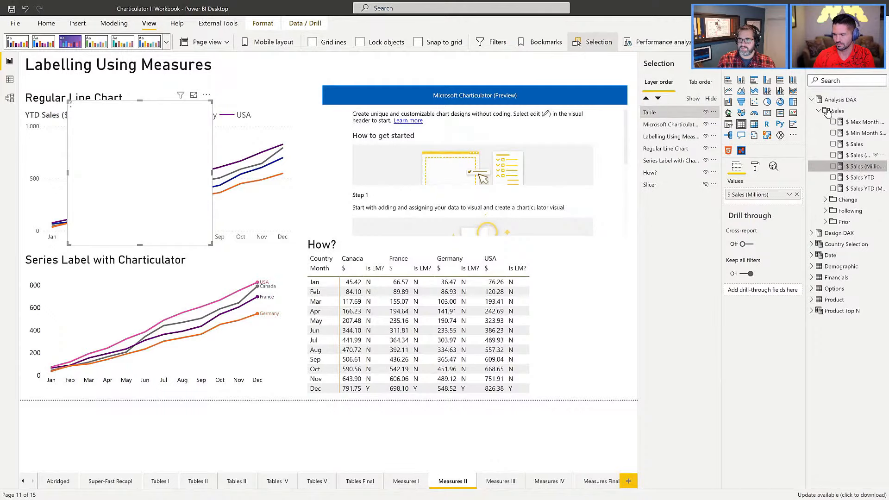
{"action": "left_click", "coordinate": [820, 112]}
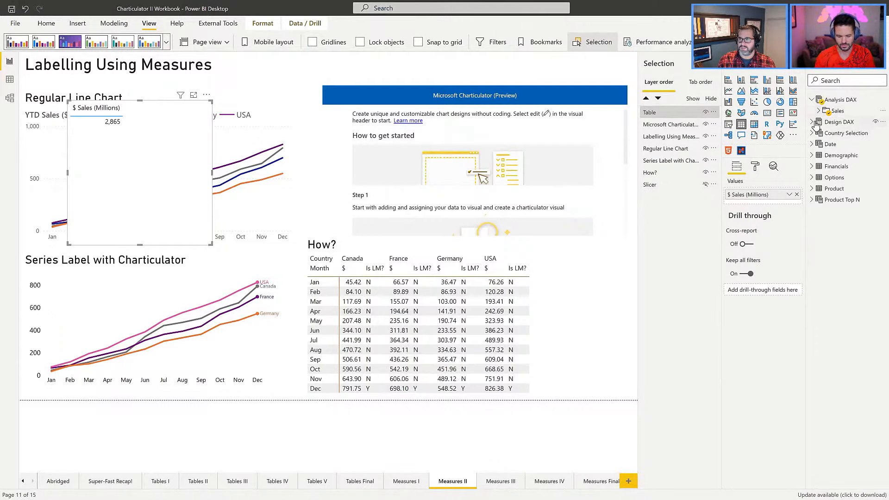
{"action": "left_click", "coordinate": [813, 122]}
{"action": "left_click", "coordinate": [819, 144]}
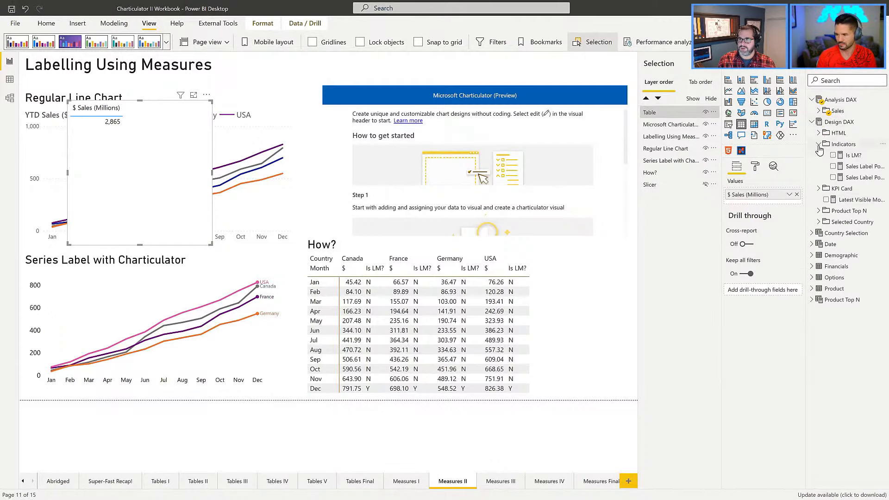
{"action": "left_click_drag", "start_coordinate": [854, 157], "coordinate": [770, 203]}
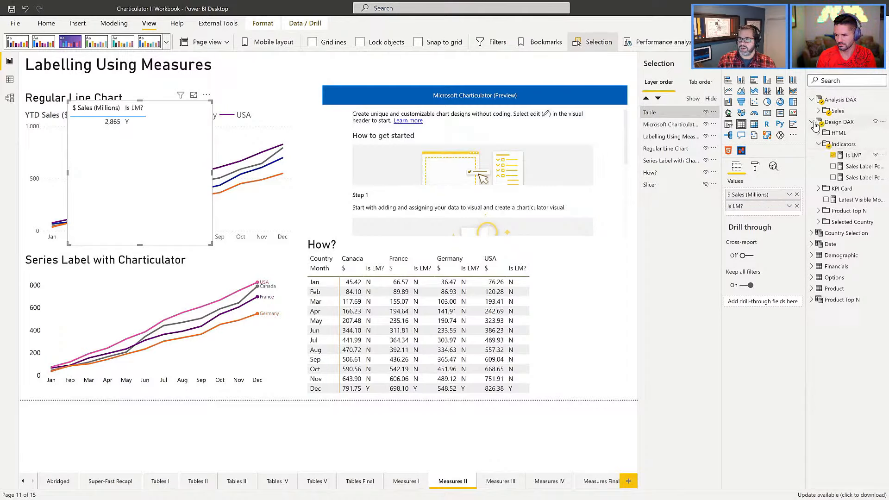
- Add Month from the Date table and Country (Short) from the Demographic table to the new table, with Country (Short) before Month
{"action": "left_click", "coordinate": [814, 123]}
{"action": "left_click", "coordinate": [812, 144]}
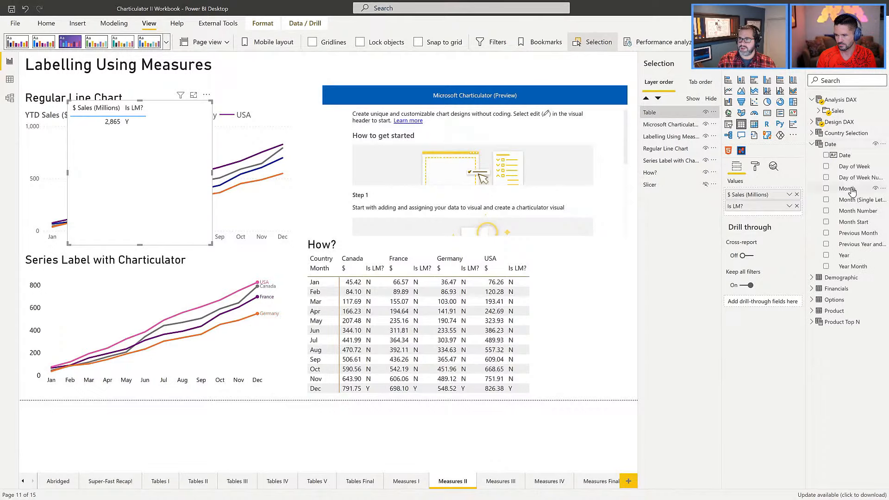
{"action": "left_click_drag", "start_coordinate": [849, 190], "coordinate": [773, 216]}
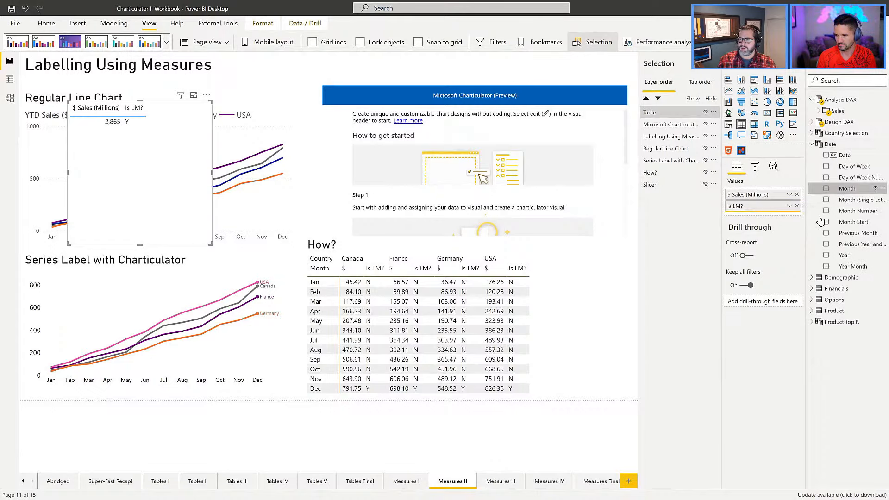
{"action": "left_click", "coordinate": [811, 145]}
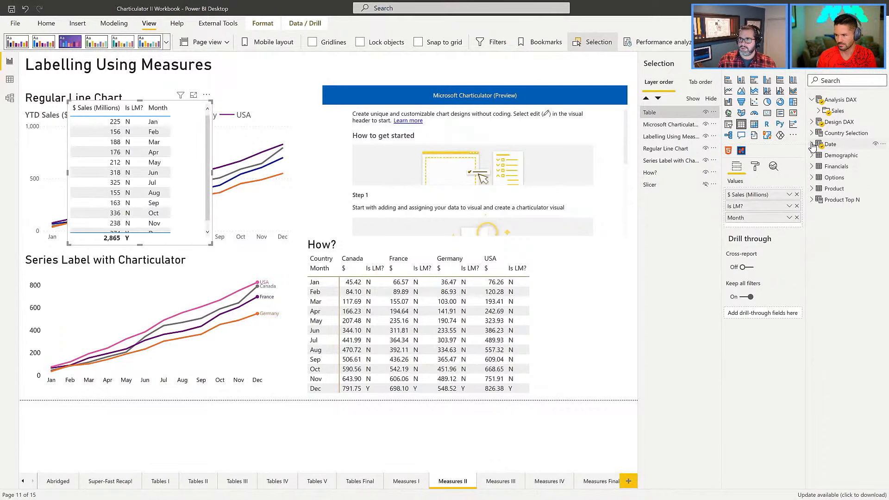
{"action": "left_click", "coordinate": [811, 155]}
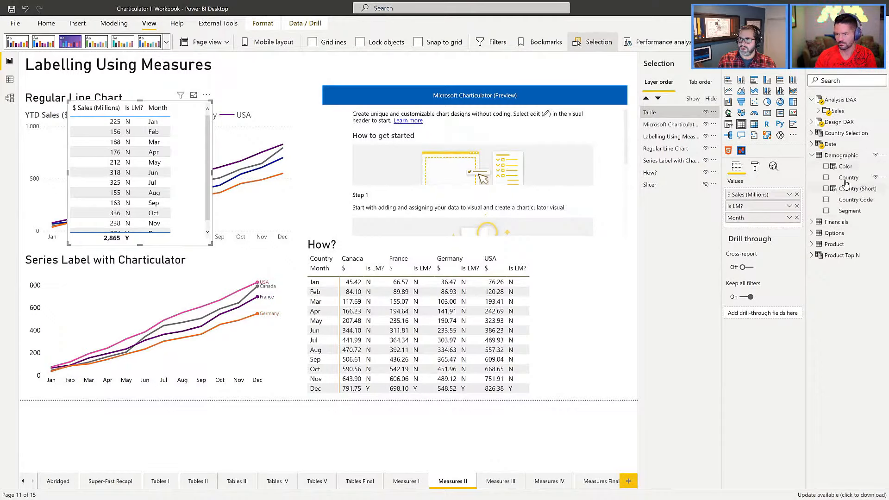
{"action": "left_click_drag", "start_coordinate": [849, 191], "coordinate": [776, 214]}
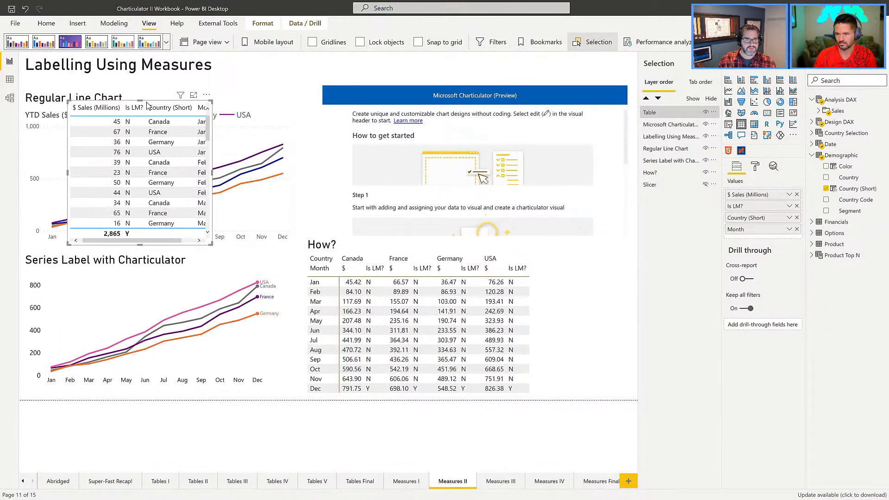
- Delete the empty Charticulator visual and move the new table into the space above the How? table
{"action": "left_click", "coordinate": [467, 89]}
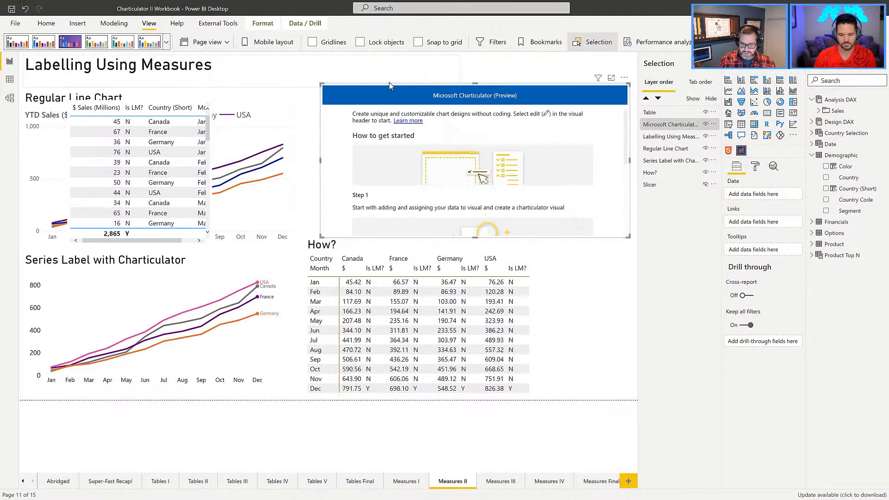
{"action": "key", "text": "Delete"}
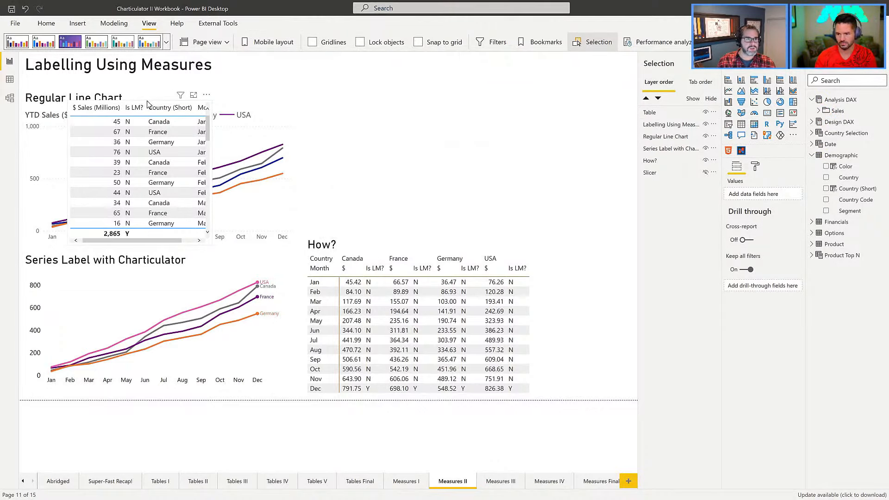
{"action": "left_click_drag", "start_coordinate": [310, 113], "coordinate": [444, 82]}
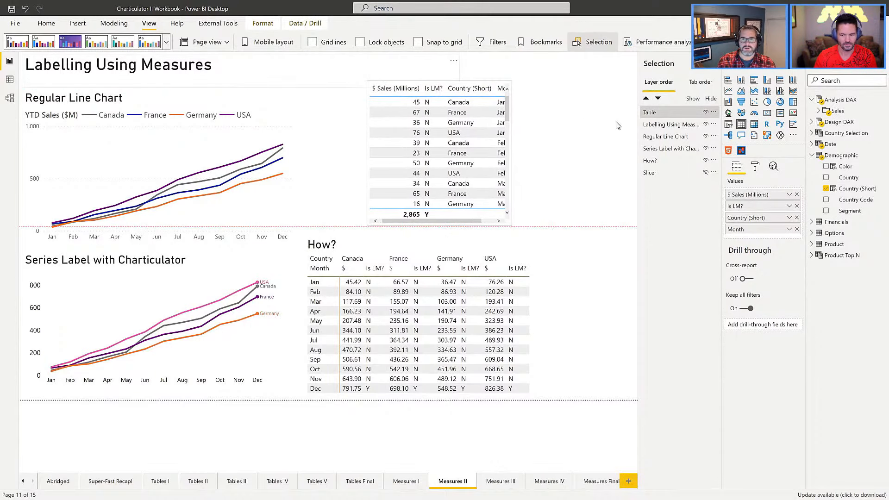
- Convert the new table to a Charticulator visual and move Is LM? and Country (Short) into its Data fields
{"action": "left_click", "coordinate": [742, 150]}
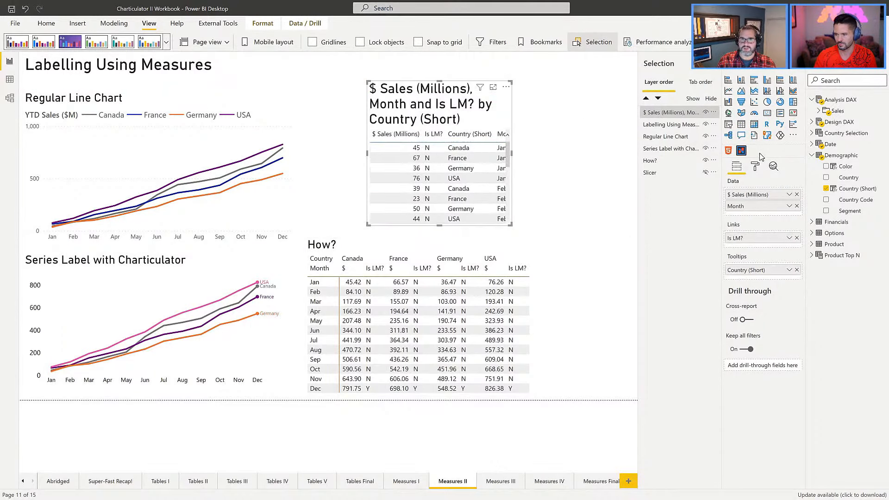
{"action": "mouse_move", "coordinate": [747, 238]}
{"action": "left_mouse_down"}
{"action": "mouse_move", "coordinate": [747, 215]}
{"action": "mouse_move", "coordinate": [748, 229]}
{"action": "left_mouse_up"}
{"action": "left_click_drag", "start_coordinate": [753, 278], "coordinate": [753, 226]}
- Reposition and widen the new Charticulator visual above the How? table, and open it for editing
{"action": "left_click_drag", "start_coordinate": [414, 91], "coordinate": [380, 81]}
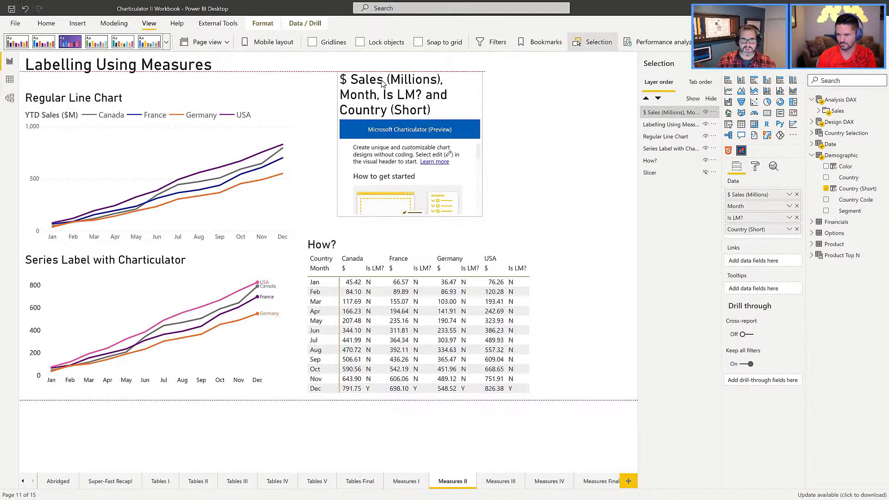
{"action": "left_click_drag", "start_coordinate": [477, 144], "coordinate": [595, 143]}
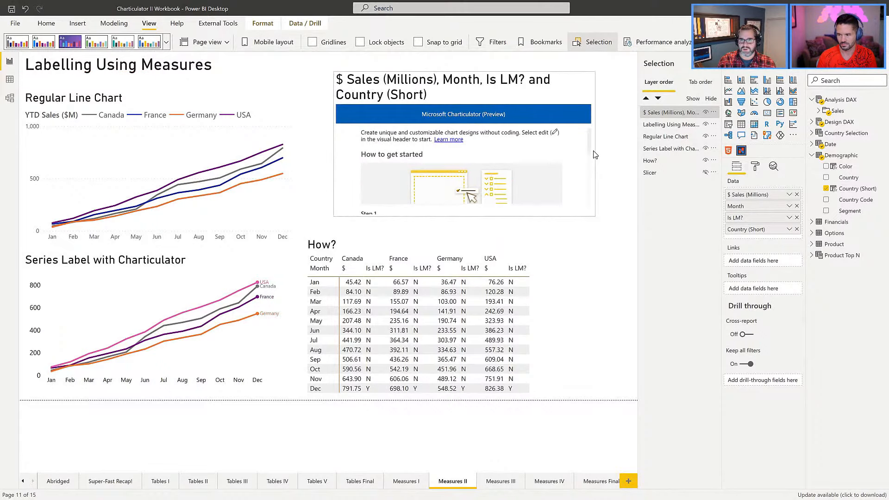
{"action": "left_click", "coordinate": [589, 80]}
{"action": "key", "text": "Escape"}
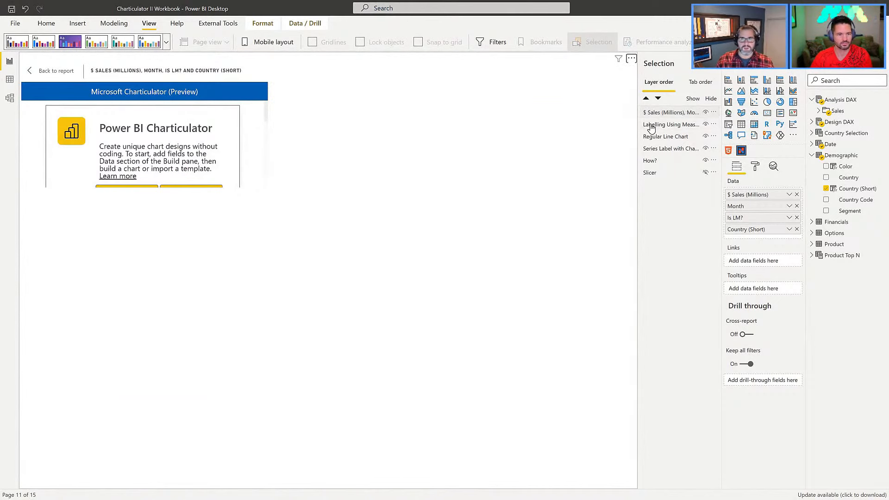
- Create a blank chart in the Charticulator visual, collapse the report's field list, and review the Main data table down to its December rows
{"action": "left_click", "coordinate": [631, 58]}
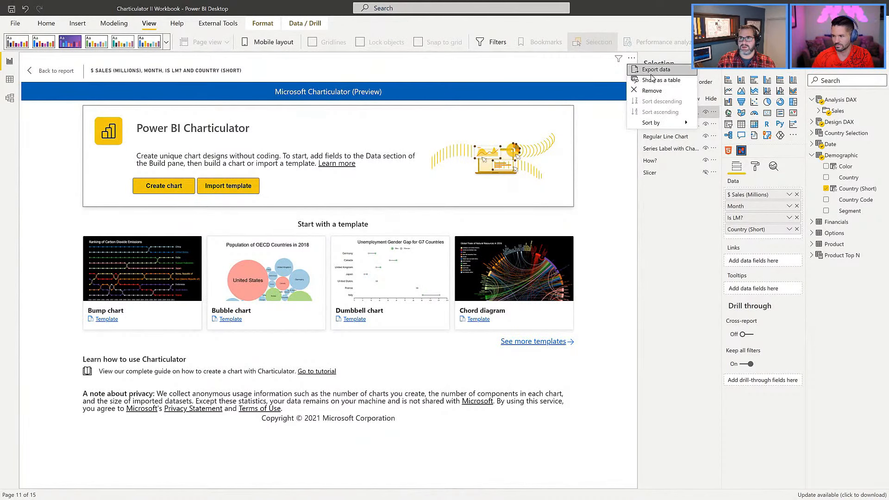
{"action": "left_click", "coordinate": [595, 76]}
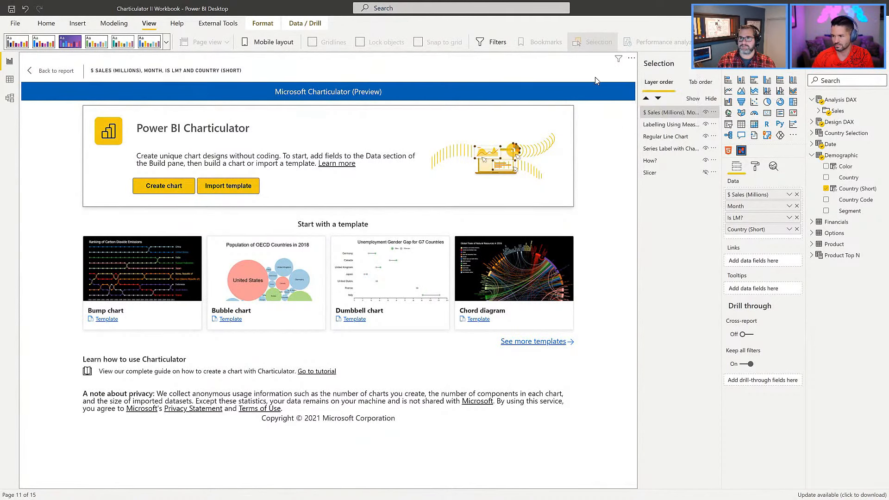
{"action": "left_click", "coordinate": [157, 188]}
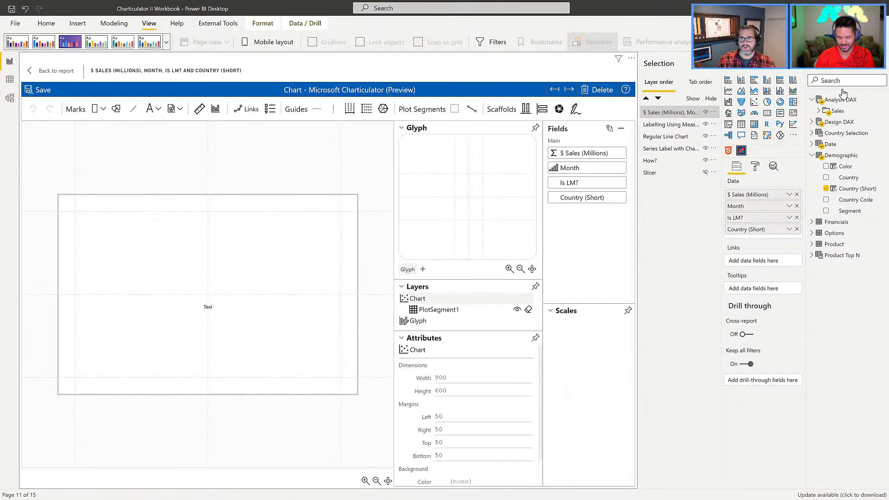
{"action": "left_click", "coordinate": [883, 64]}
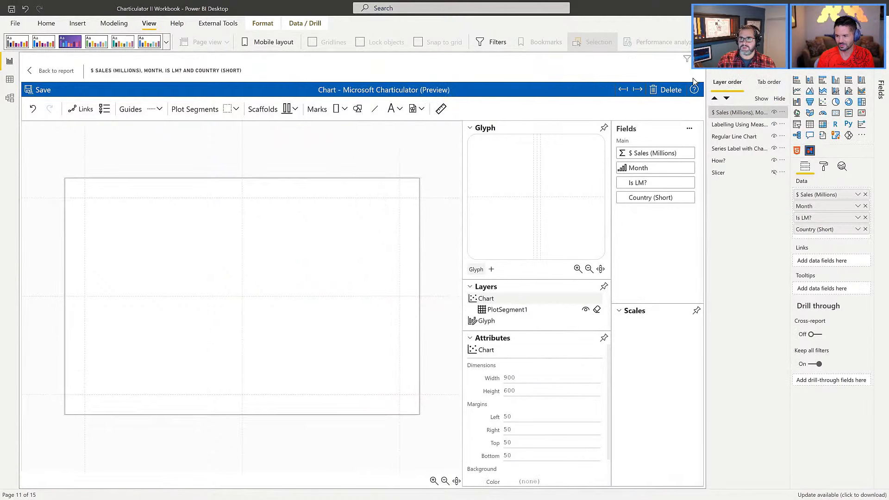
{"action": "left_click", "coordinate": [690, 130]}
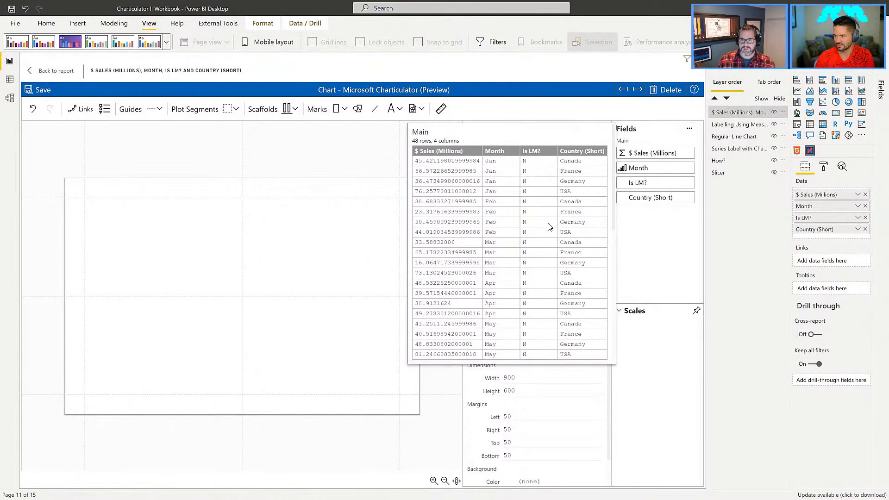
{"action": "scroll", "coordinate": [542, 297], "scroll_direction": "down", "scroll_amount": 5}
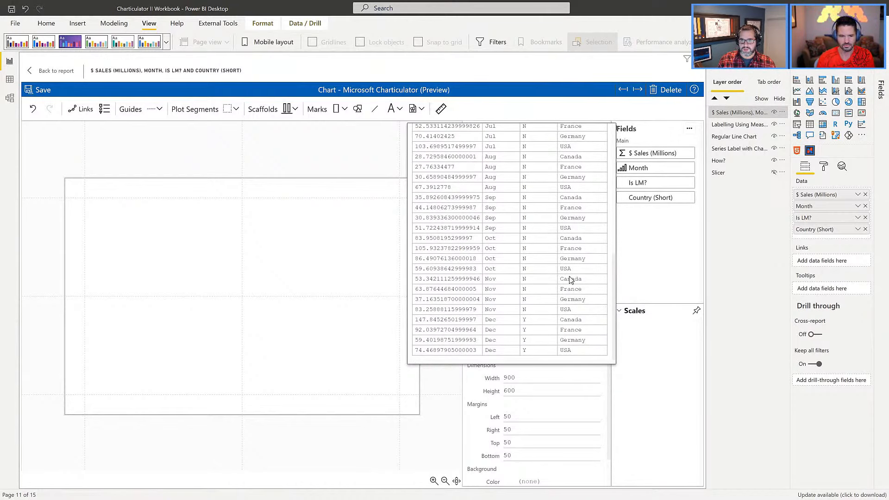
{"action": "left_click", "coordinate": [444, 377]}
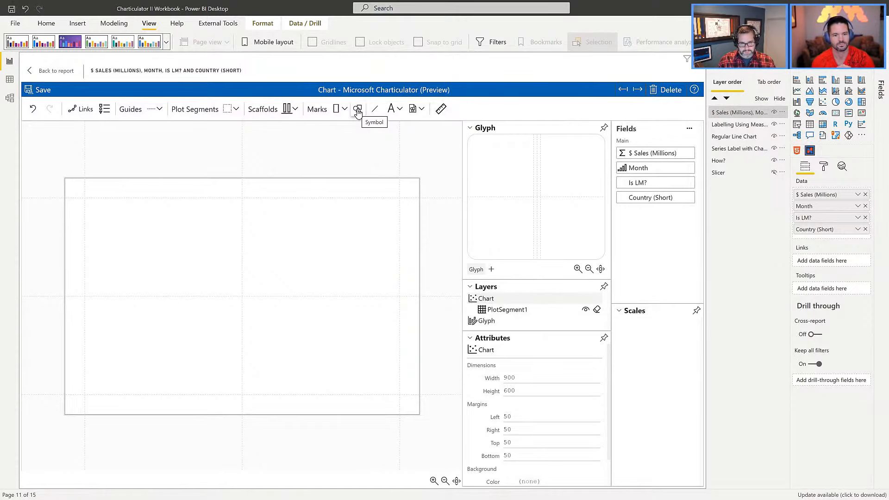
- Add a symbol mark to the glyph and plot it with Month on the X axis and $ Sales (Millions) on the Y axis
{"action": "left_click_drag", "start_coordinate": [358, 111], "coordinate": [540, 201]}
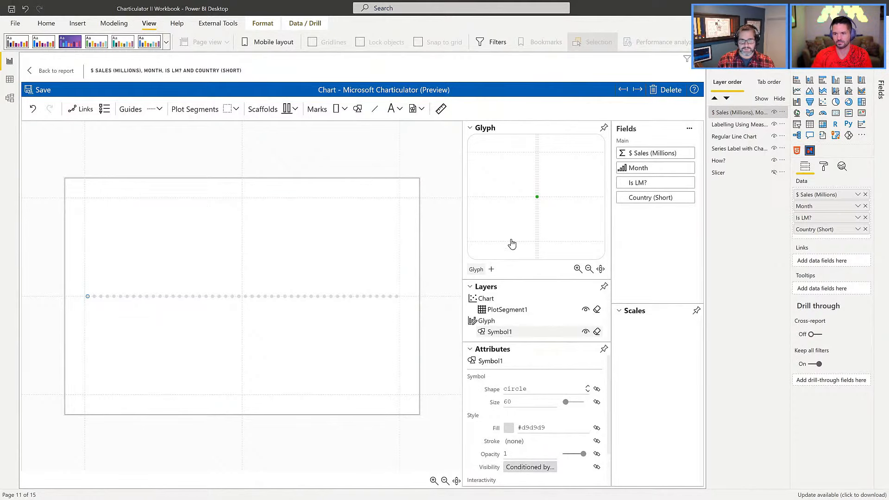
{"action": "left_click_drag", "start_coordinate": [651, 170], "coordinate": [278, 394]}
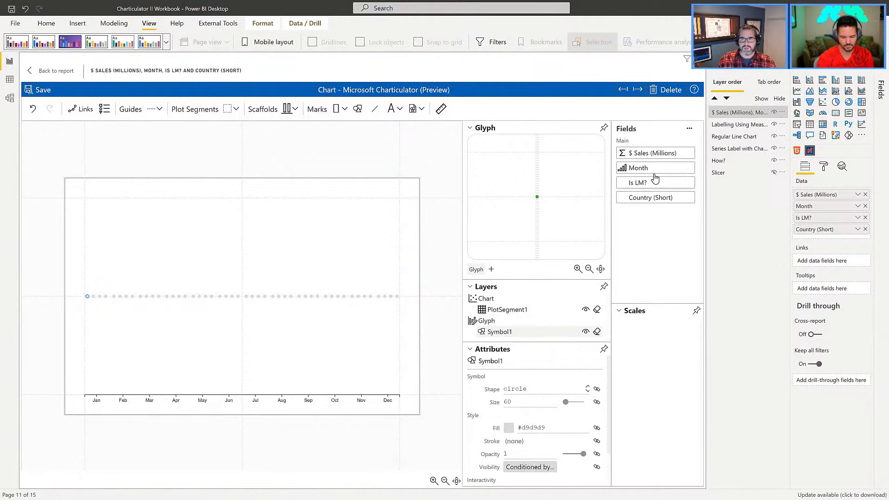
{"action": "left_click_drag", "start_coordinate": [650, 161], "coordinate": [88, 263]}
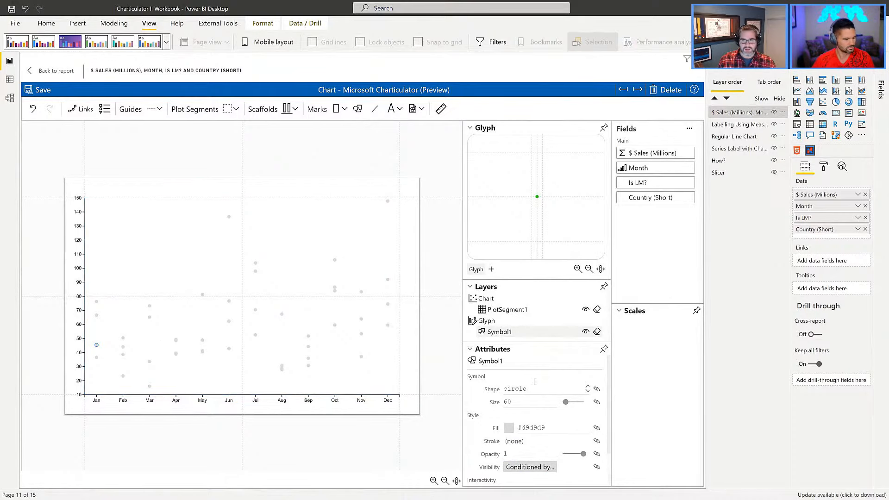
- Set the plot segment's Y axis range minimum to 0 and turn off its auto range min value
{"action": "left_click", "coordinate": [500, 314]}
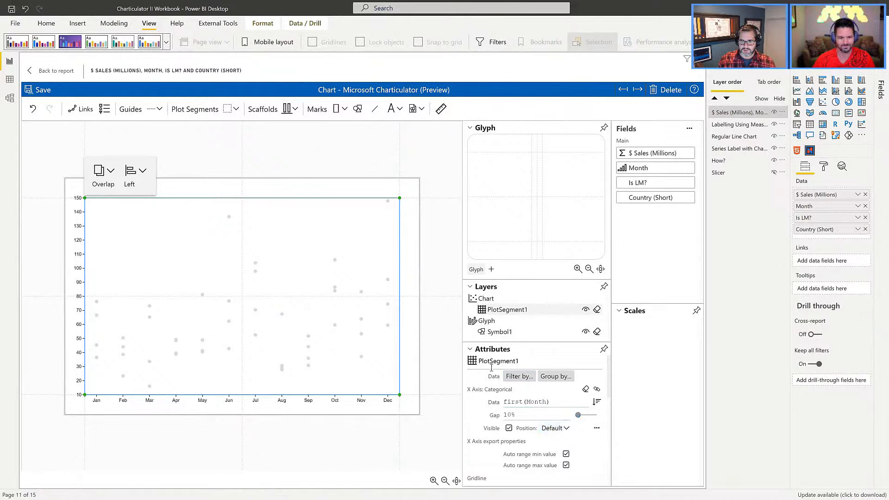
{"action": "scroll", "coordinate": [538, 420], "scroll_direction": "down", "scroll_amount": 2}
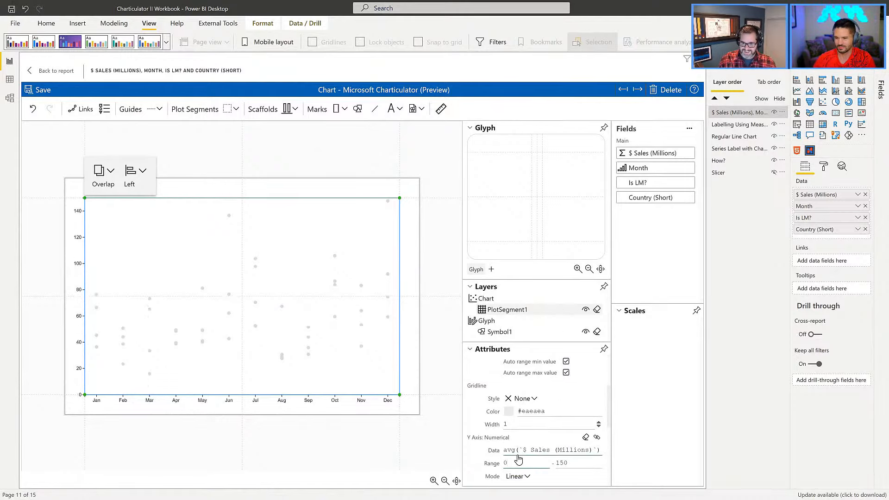
{"action": "scroll", "coordinate": [528, 452], "scroll_direction": "down", "scroll_amount": 1}
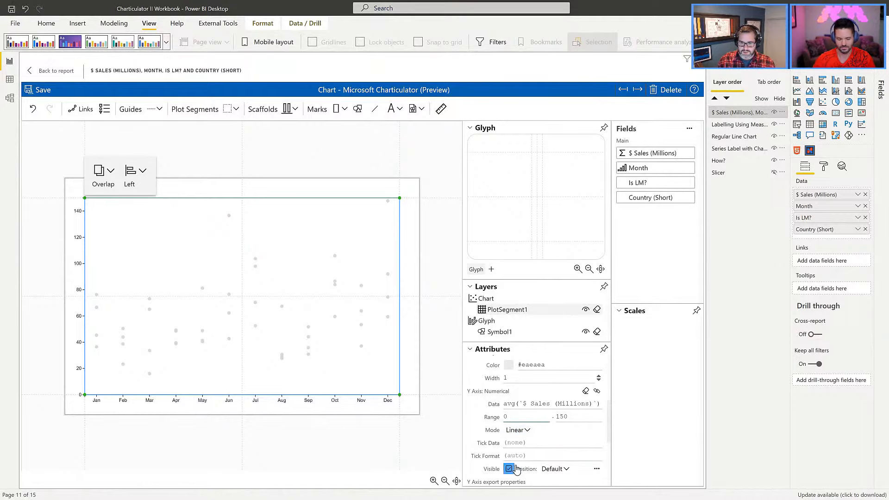
{"action": "scroll", "coordinate": [530, 442], "scroll_direction": "down", "scroll_amount": 1}
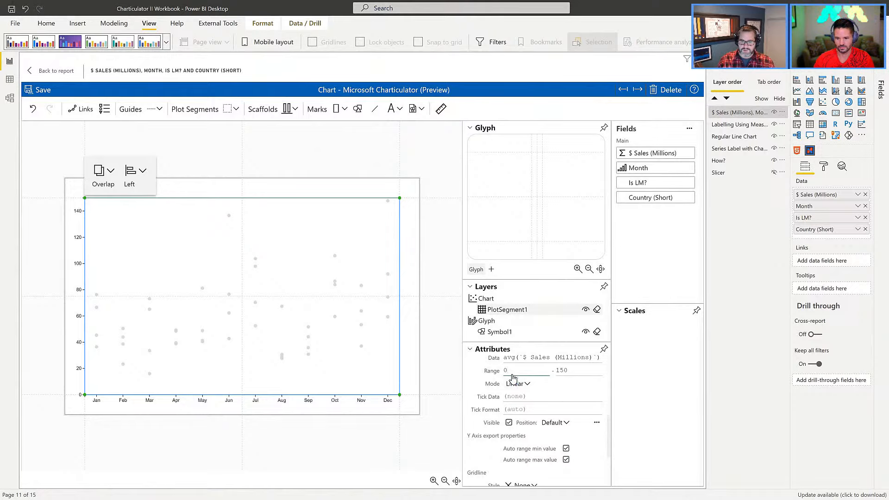
{"action": "left_click", "coordinate": [566, 449]}
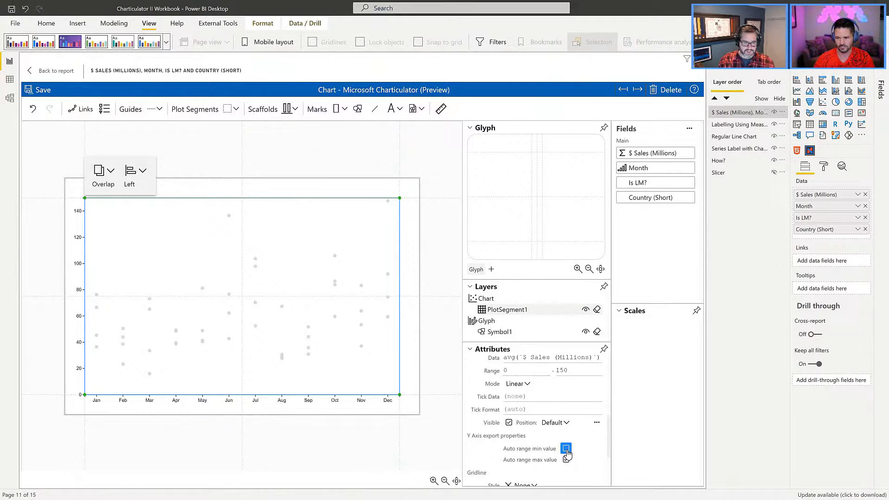
{"action": "left_click", "coordinate": [566, 449]}
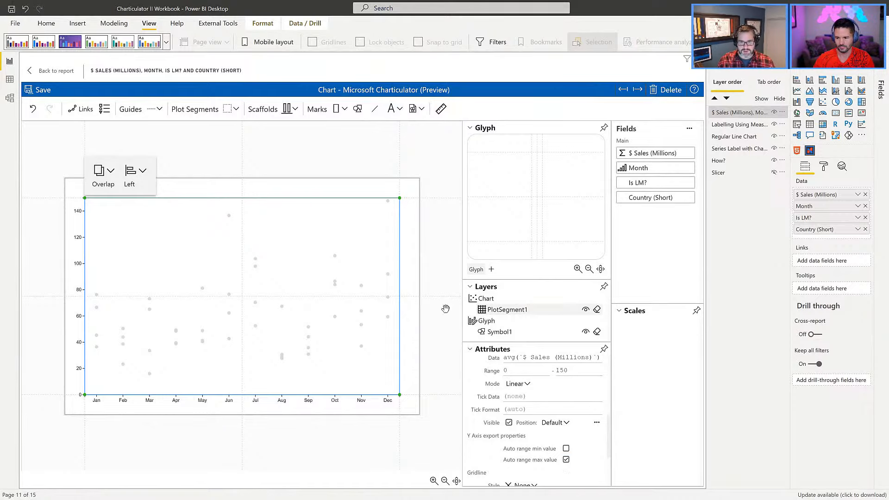
{"action": "scroll", "coordinate": [551, 407], "scroll_direction": "up", "scroll_amount": 5}
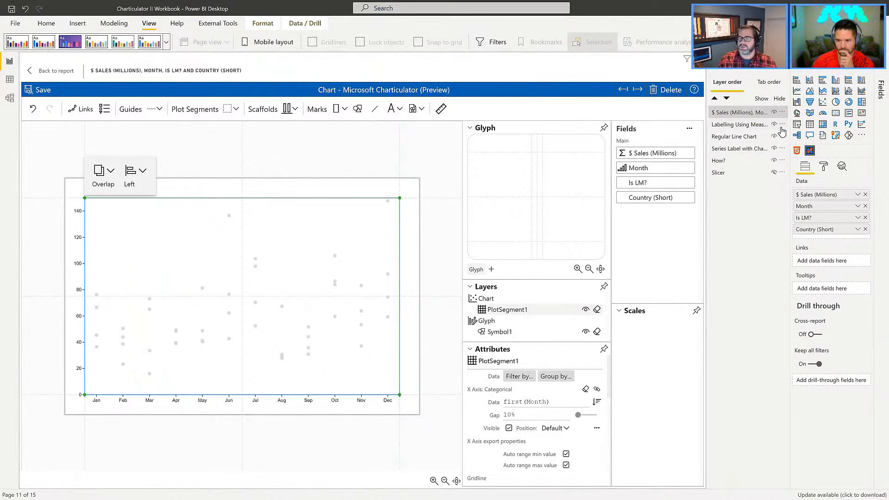
- Replace $ Sales (Millions) with $ Sales YTD (Millions) from the Analysis DAX Sales folder in the visual's data
{"action": "left_click", "coordinate": [881, 93]}
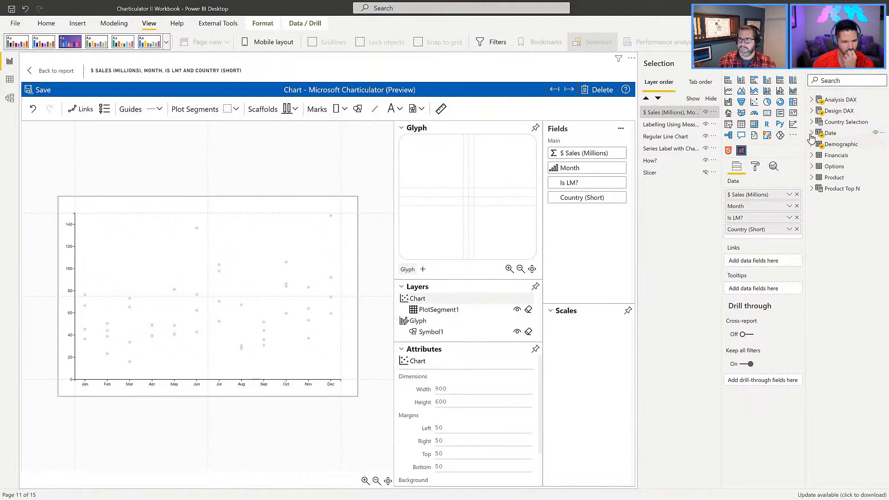
{"action": "left_click", "coordinate": [811, 100]}
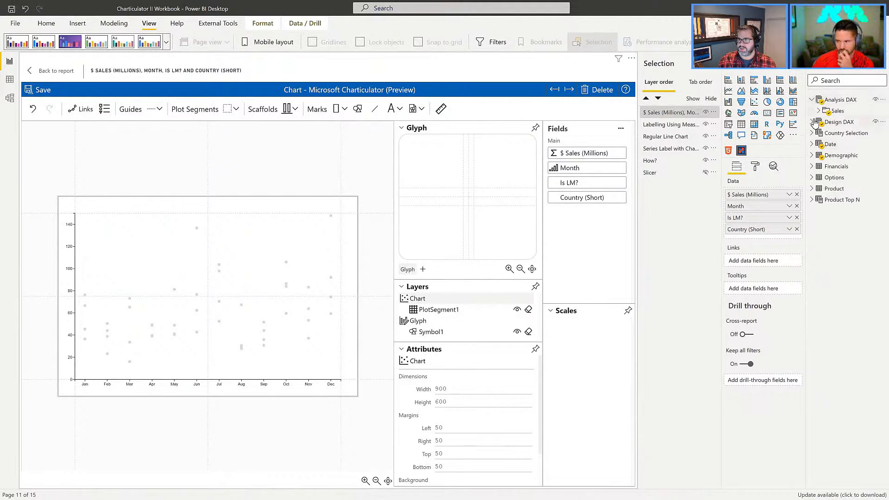
{"action": "left_click", "coordinate": [820, 111]}
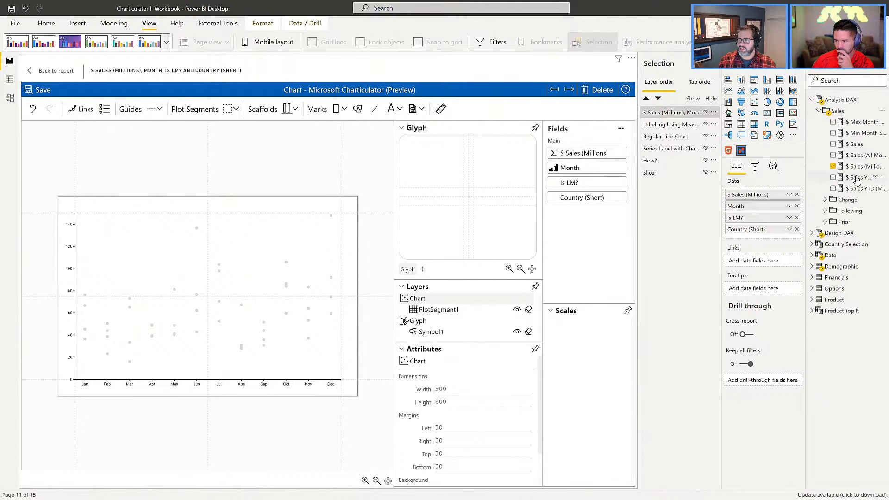
{"action": "left_click_drag", "start_coordinate": [855, 180], "coordinate": [788, 215]}
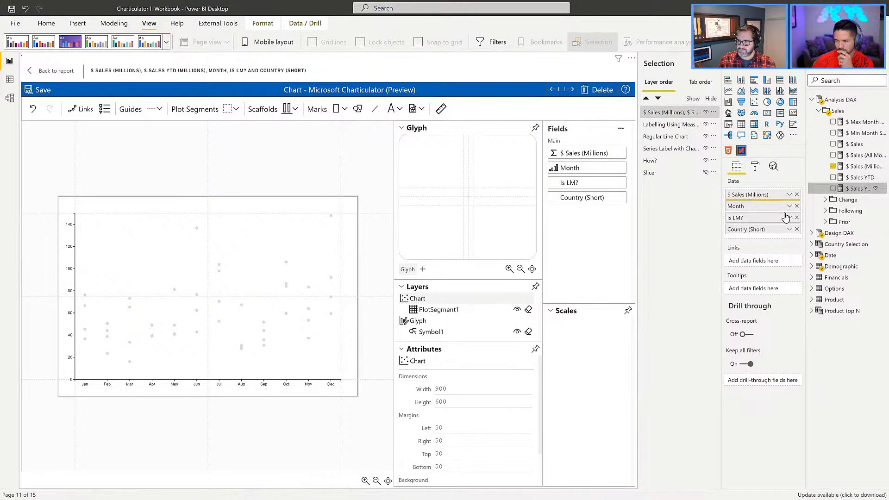
{"action": "left_click", "coordinate": [797, 194]}
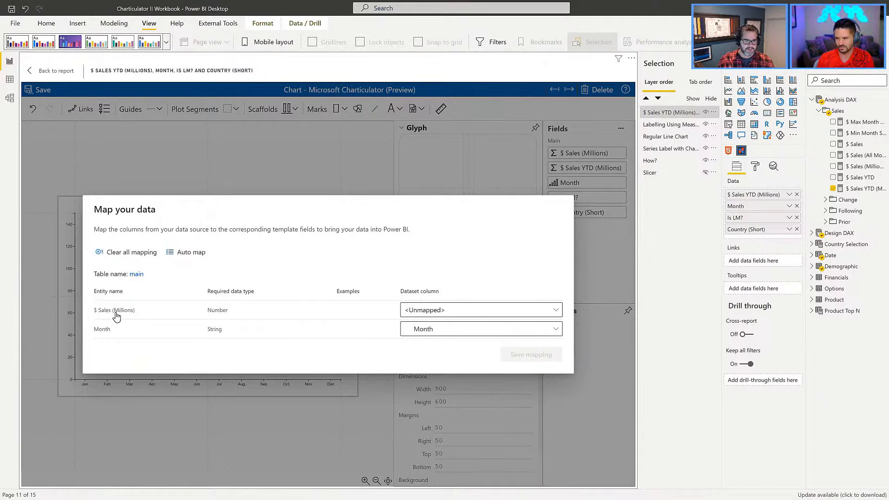
- Map the chart's $ Sales (Millions) entity to the $ Sales YTD (Millions) column and save the mapping
{"action": "left_click", "coordinate": [531, 315]}
{"action": "left_click", "coordinate": [433, 346]}
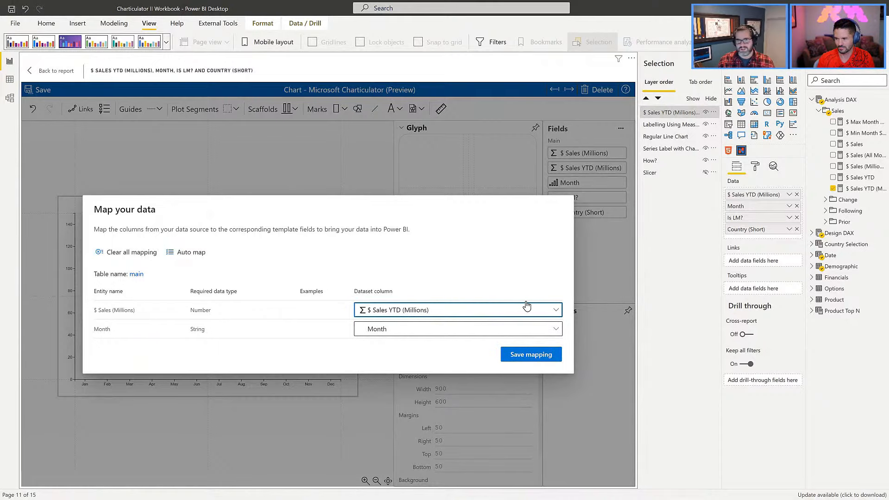
{"action": "left_click", "coordinate": [532, 355]}
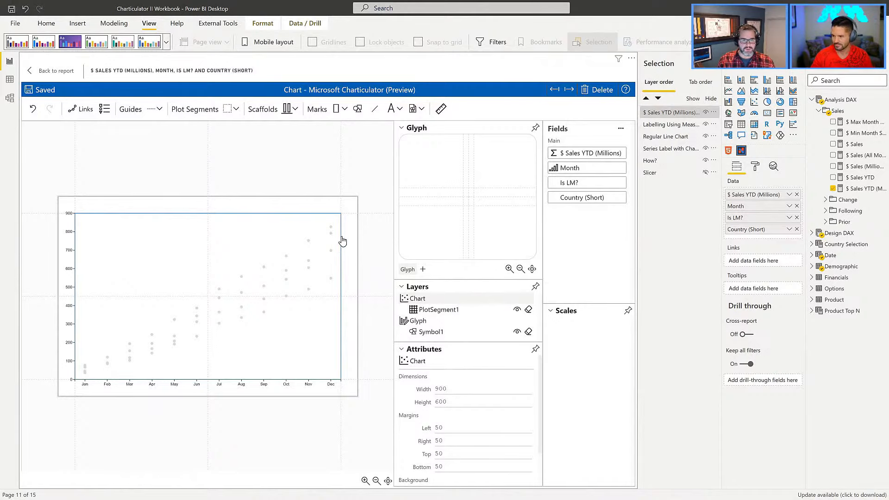
- Create line links between the Symbol1 marks, connected by Country (Short)
{"action": "left_click", "coordinate": [432, 332]}
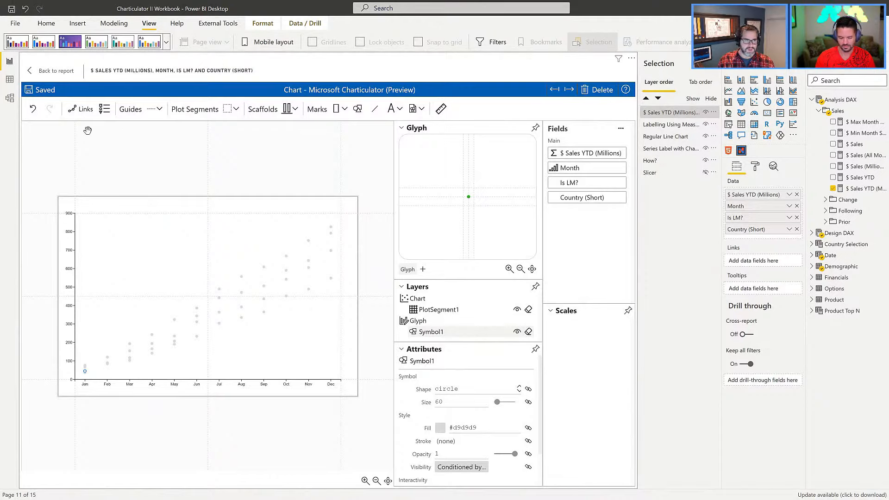
{"action": "left_click", "coordinate": [85, 110]}
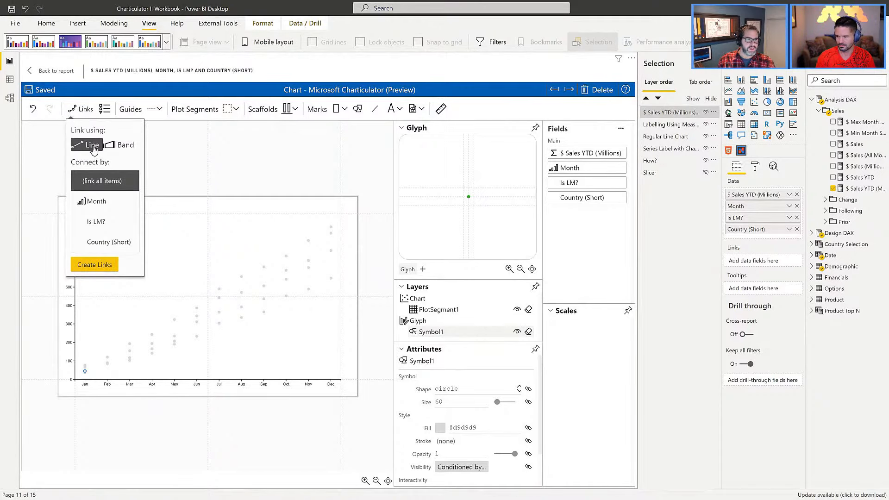
{"action": "left_click", "coordinate": [105, 242]}
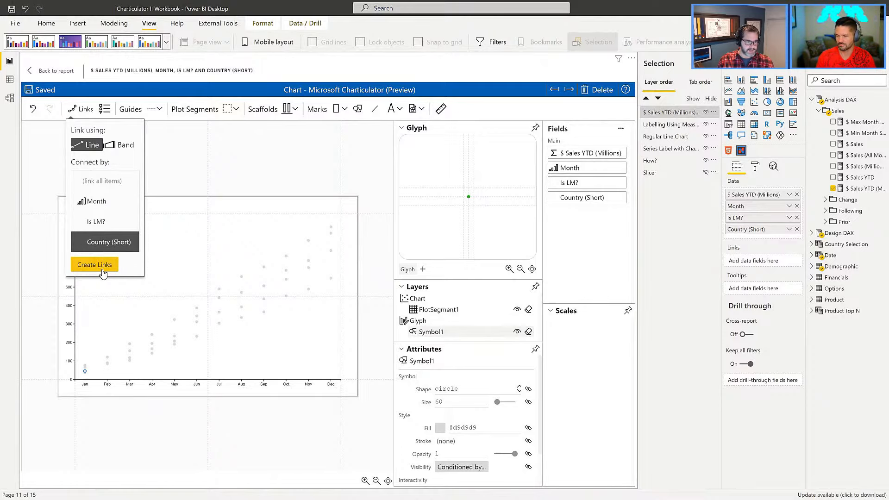
{"action": "left_click", "coordinate": [101, 268]}
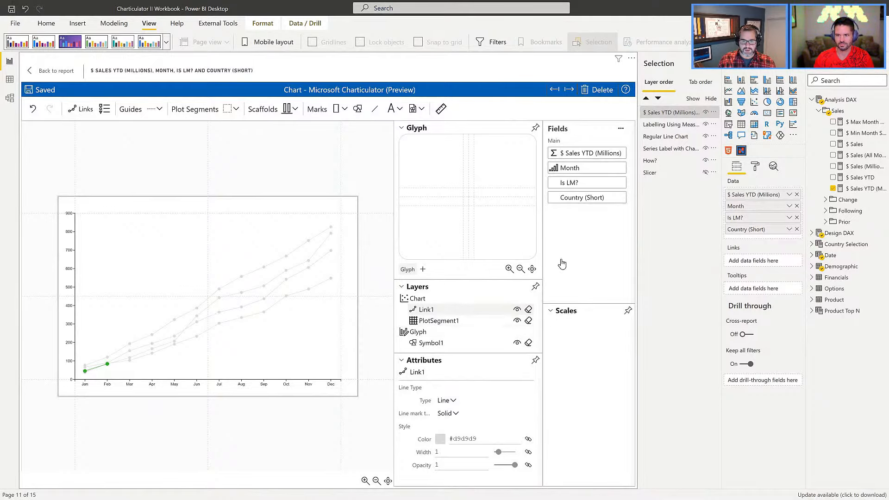
- Colour the link lines by Country (Short) with a width of 3, and hide Symbol1
{"action": "left_click_drag", "start_coordinate": [576, 203], "coordinate": [453, 435]}
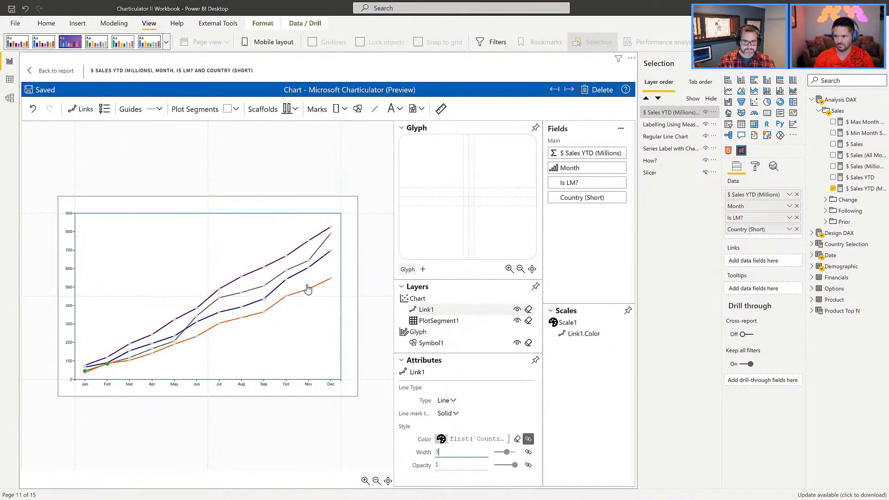
{"action": "left_click", "coordinate": [517, 343]}
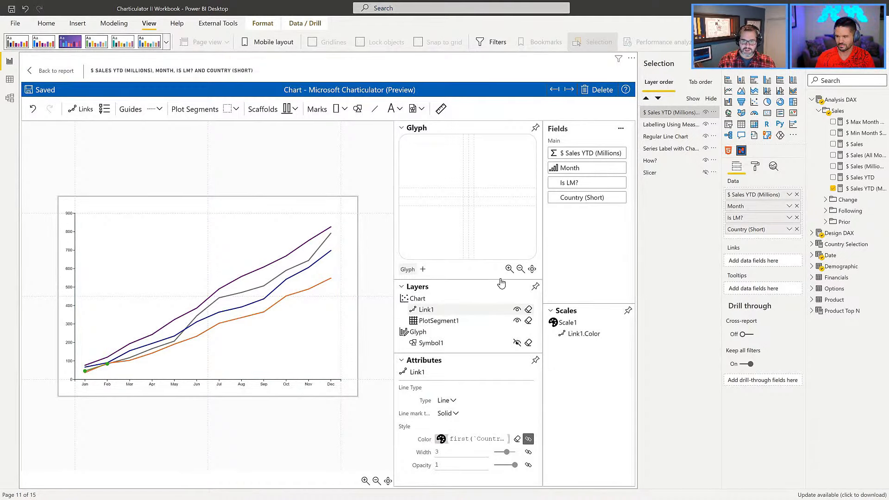
- Try colouring the link lines by Month, and undo the colour change
{"action": "left_click_drag", "start_coordinate": [560, 168], "coordinate": [463, 440]}
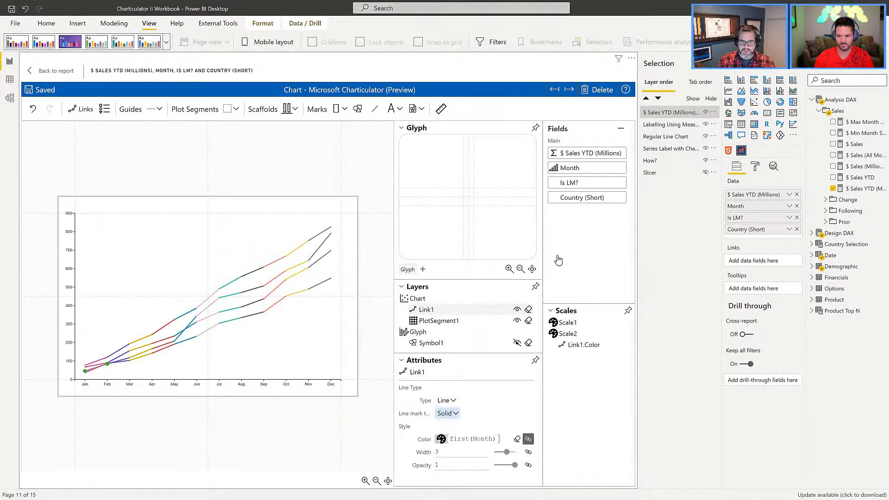
{"action": "left_click_drag", "start_coordinate": [576, 169], "coordinate": [443, 416]}
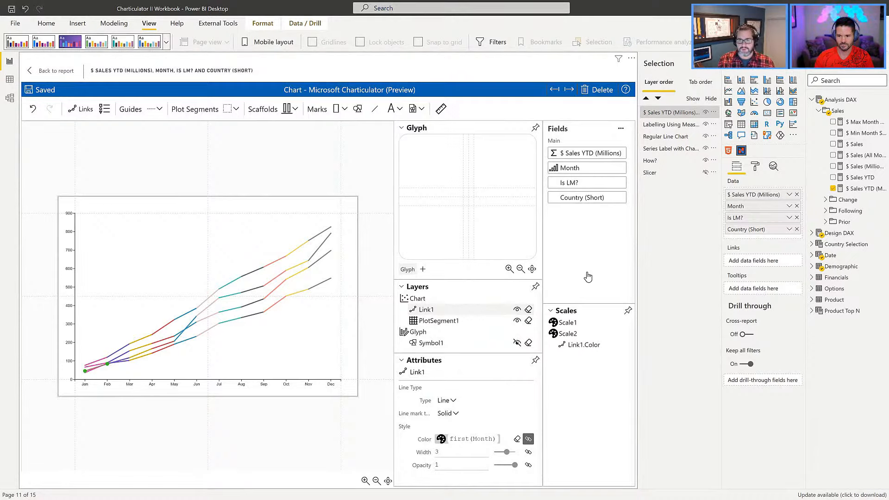
{"action": "key", "text": "ctrl+z"}
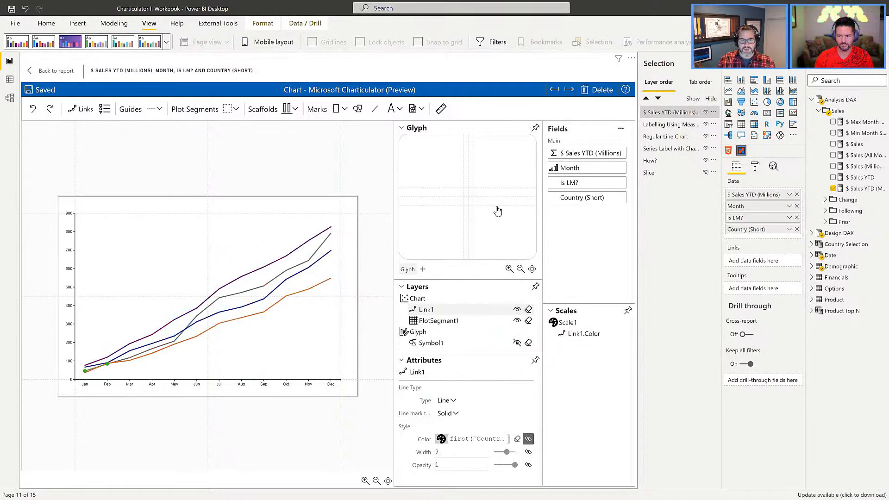
- Show Symbol1 again and fill its markers by Country (Short)
{"action": "left_click", "coordinate": [440, 343]}
{"action": "left_click", "coordinate": [517, 343]}
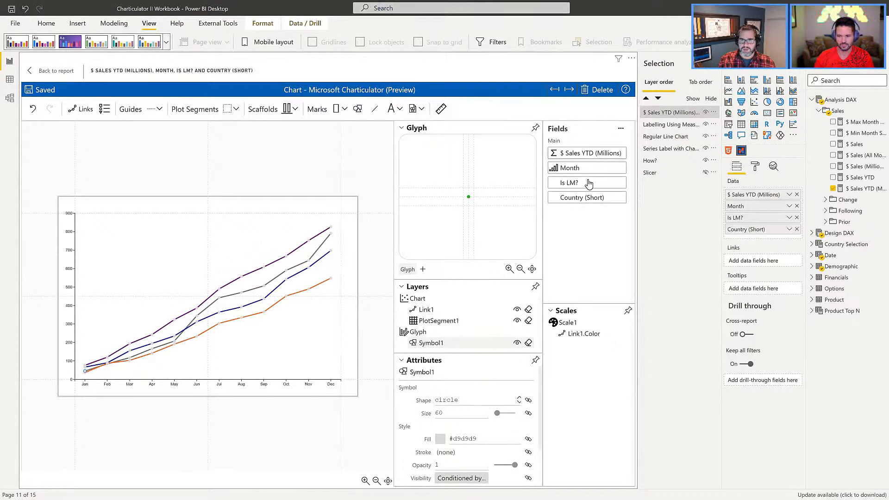
{"action": "left_click_drag", "start_coordinate": [582, 198], "coordinate": [464, 439]}
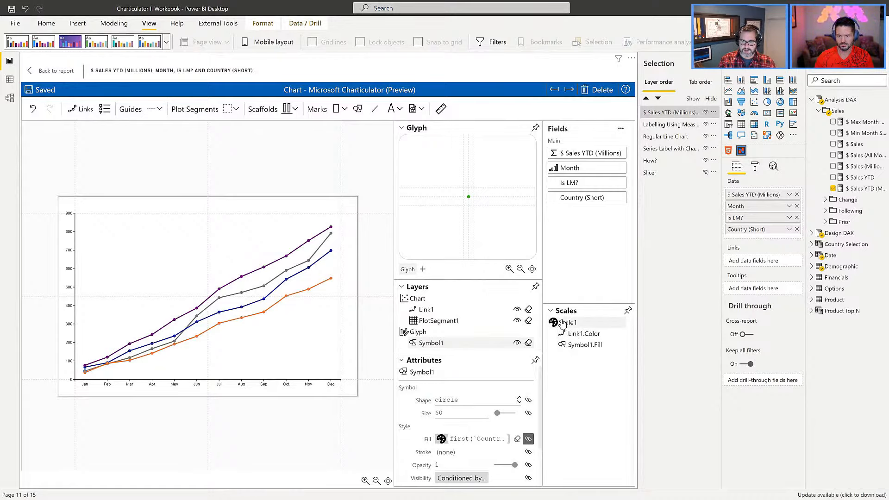
- Try recolouring France as #fcbba1 in the country colour scale, and undo the colour change
{"action": "left_click", "coordinate": [587, 345]}
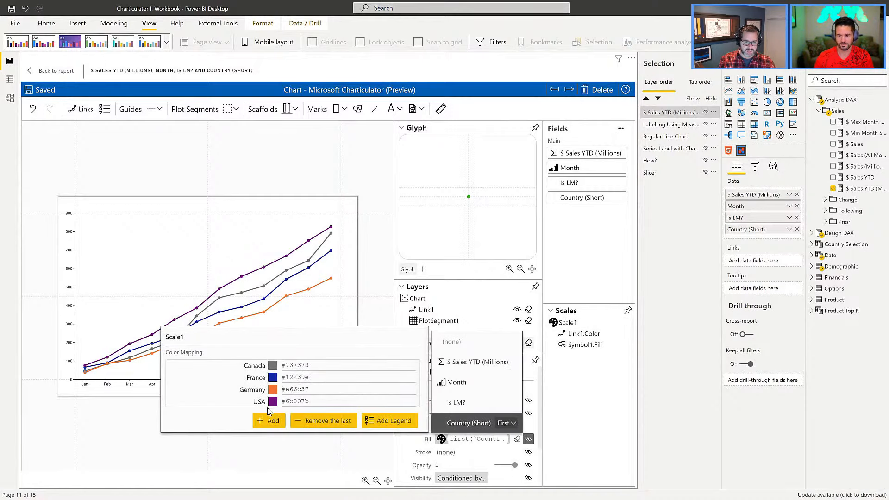
{"action": "left_click", "coordinate": [273, 380]}
{"action": "left_click", "coordinate": [341, 334]}
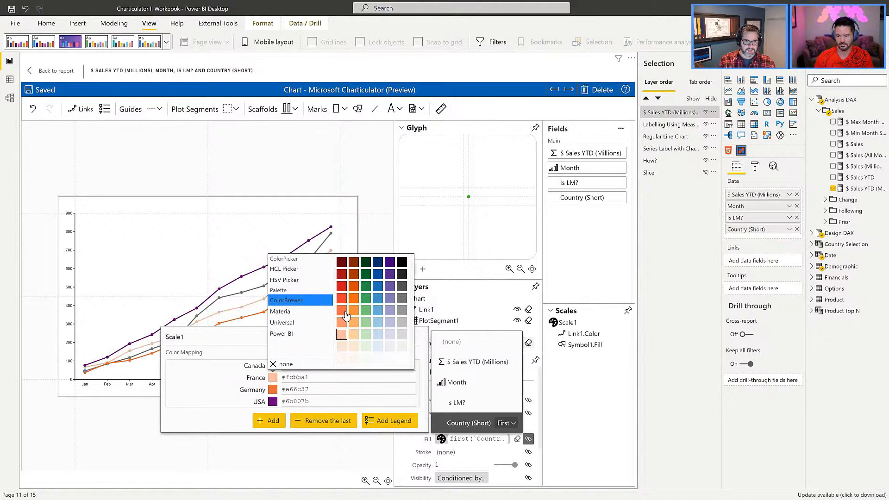
{"action": "left_click", "coordinate": [357, 239]}
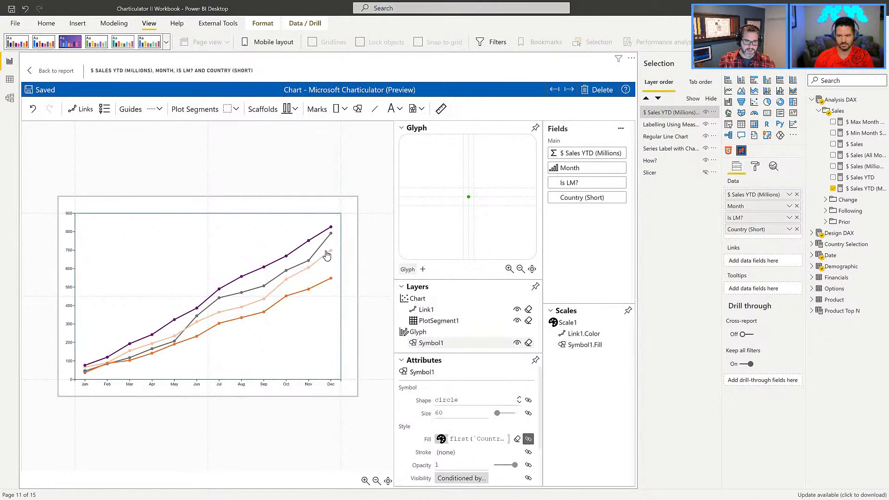
{"action": "key", "text": "ctrl+z"}
{"action": "left_click", "coordinate": [351, 356]}
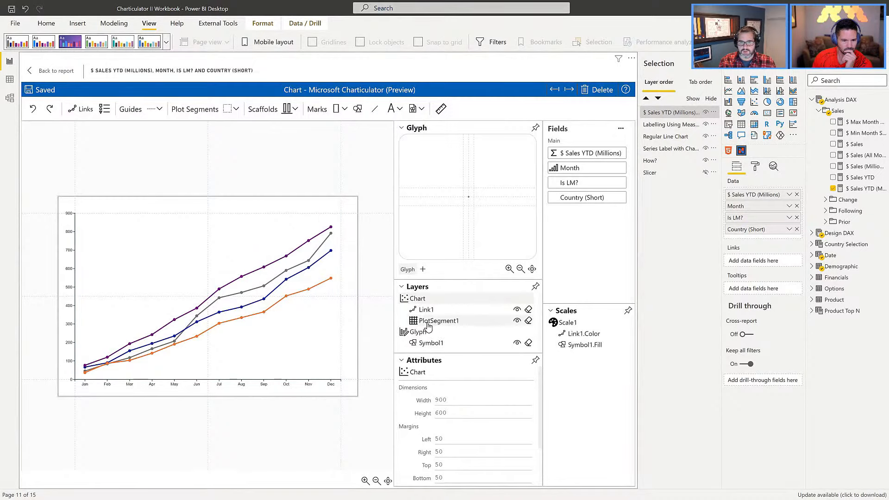
- Condition Symbol1's visibility on Is LM?, showing the markers only for the value Y
{"action": "left_click", "coordinate": [429, 342]}
{"action": "scroll", "coordinate": [480, 428], "scroll_direction": "down", "scroll_amount": 1}
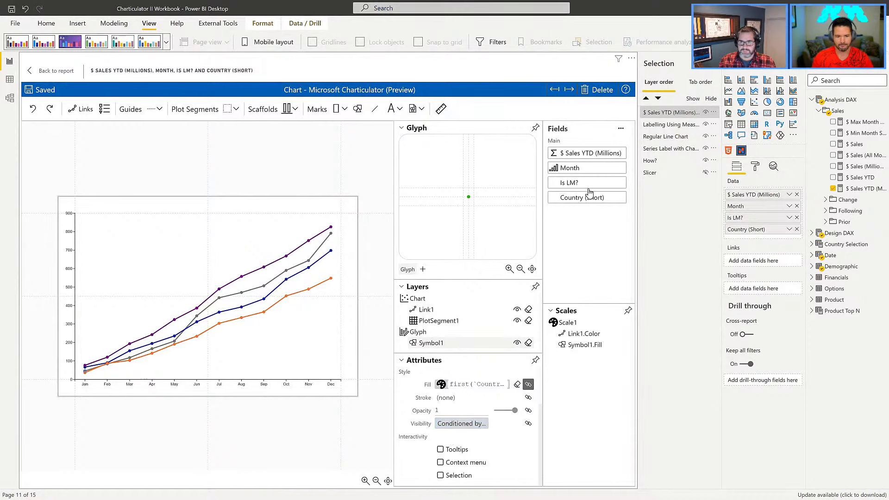
{"action": "left_click_drag", "start_coordinate": [581, 185], "coordinate": [476, 423]}
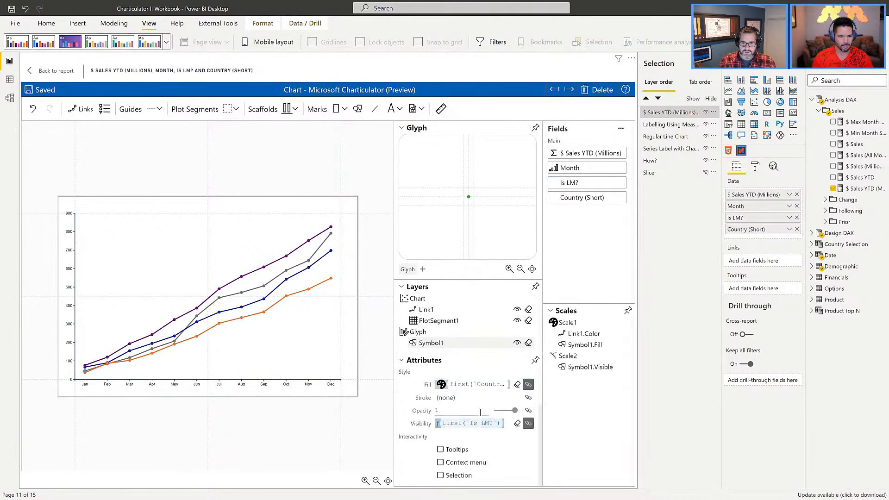
{"action": "left_click", "coordinate": [528, 424]}
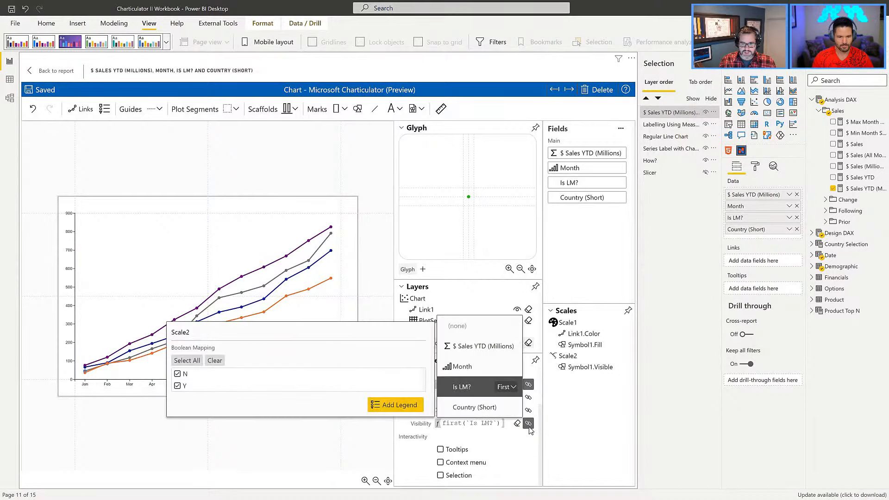
{"action": "left_click", "coordinate": [178, 376]}
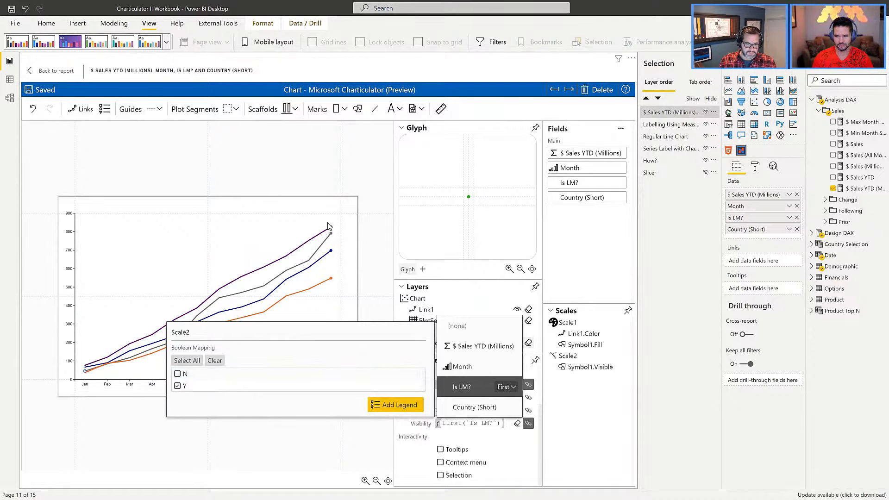
{"action": "left_click", "coordinate": [198, 384]}
{"action": "left_click", "coordinate": [194, 378]}
{"action": "left_click", "coordinate": [194, 378]}
{"action": "left_click", "coordinate": [200, 382]}
{"action": "left_click", "coordinate": [215, 361]}
{"action": "left_click", "coordinate": [211, 374]}
{"action": "left_click", "coordinate": [213, 386]}
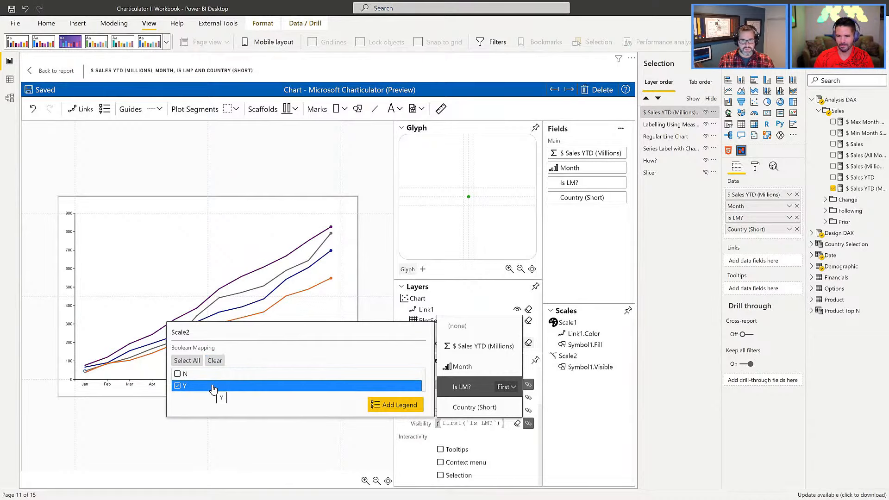
- Add a text mark at the centre of the glyph, anchored left horizontally and middle vertically
{"action": "left_click", "coordinate": [370, 230]}
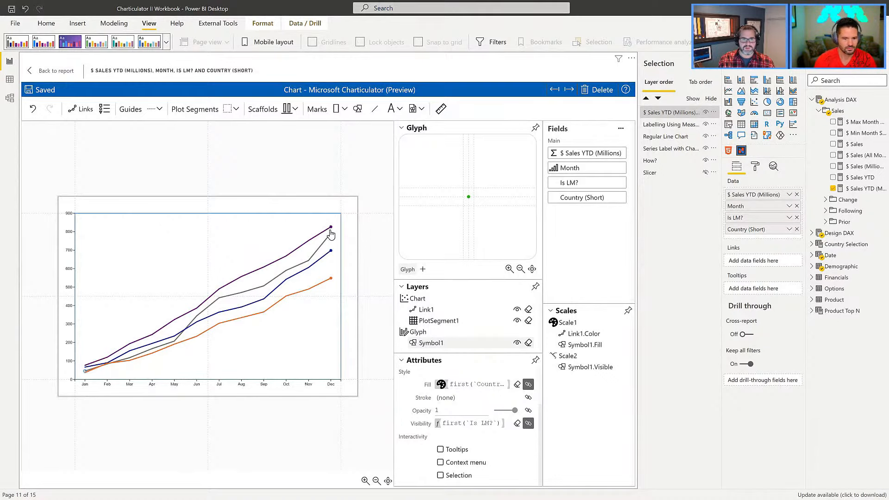
{"action": "left_click", "coordinate": [392, 111]}
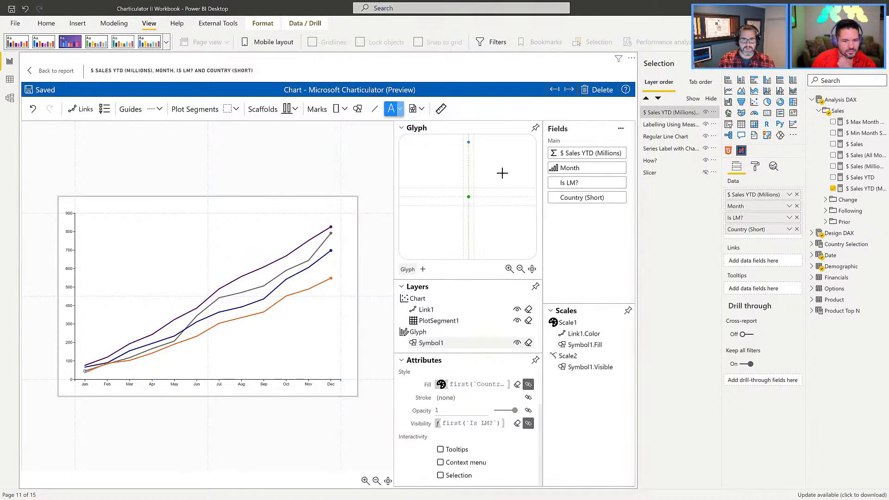
{"action": "left_click", "coordinate": [469, 198]}
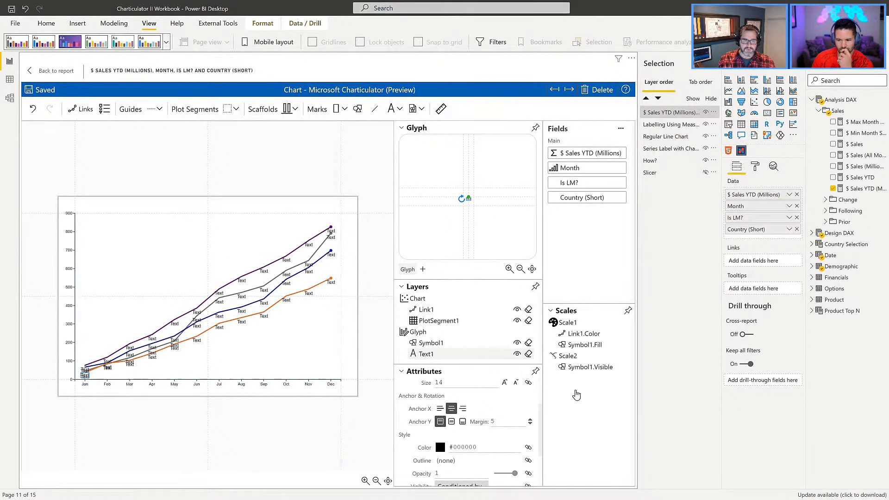
{"action": "left_click", "coordinate": [440, 409]}
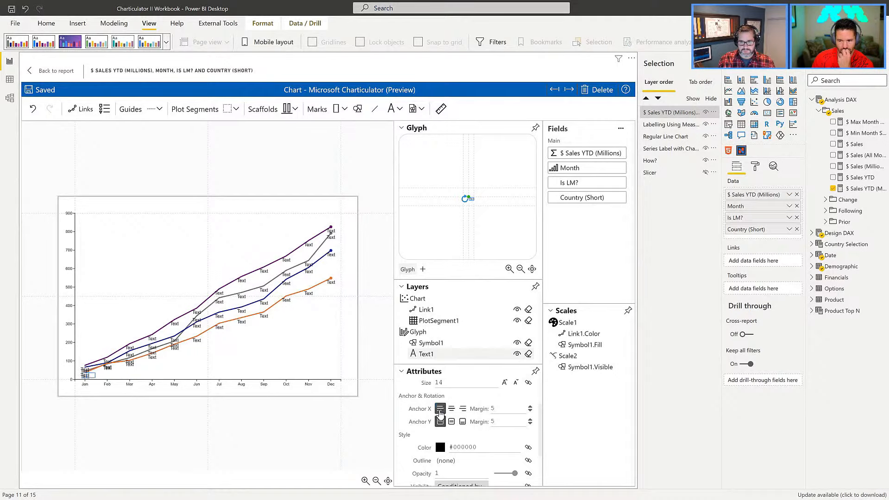
{"action": "left_click", "coordinate": [450, 422]}
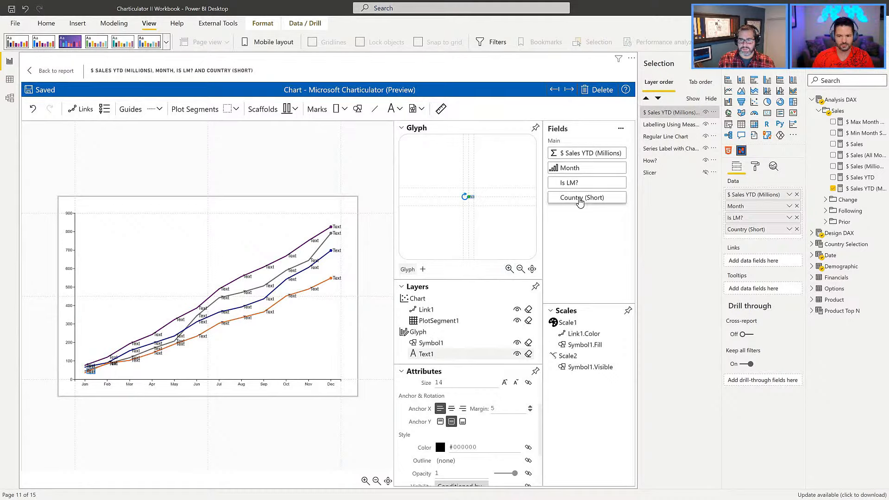
- Colour Text1 by Country (Short) and condition its visibility on Is LM?
{"action": "left_click_drag", "start_coordinate": [580, 203], "coordinate": [477, 447]}
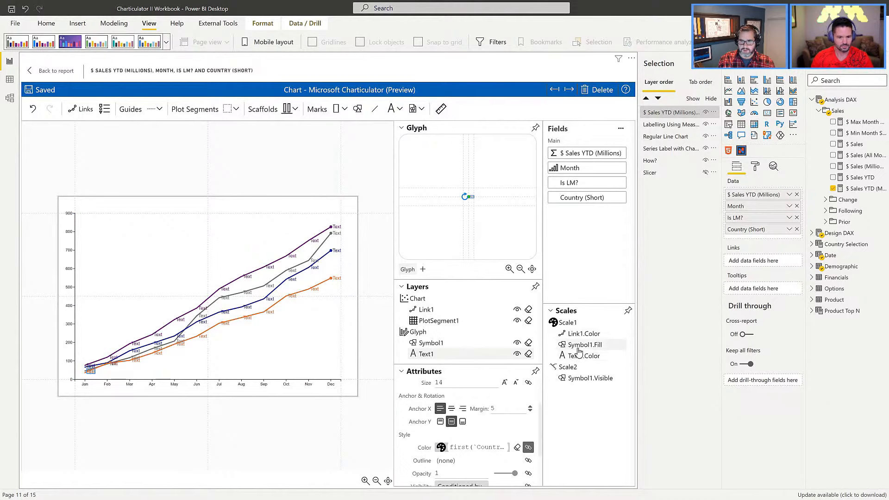
{"action": "scroll", "coordinate": [463, 431], "scroll_direction": "down", "scroll_amount": 2}
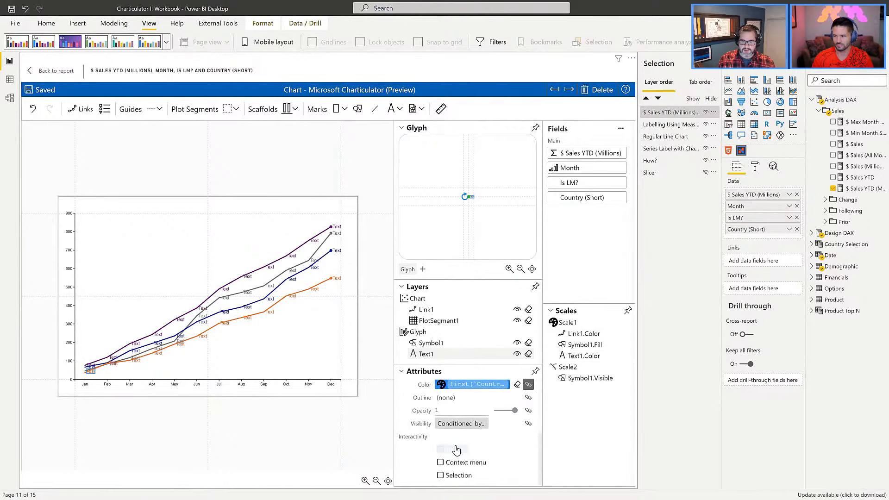
{"action": "left_click_drag", "start_coordinate": [587, 183], "coordinate": [467, 426]}
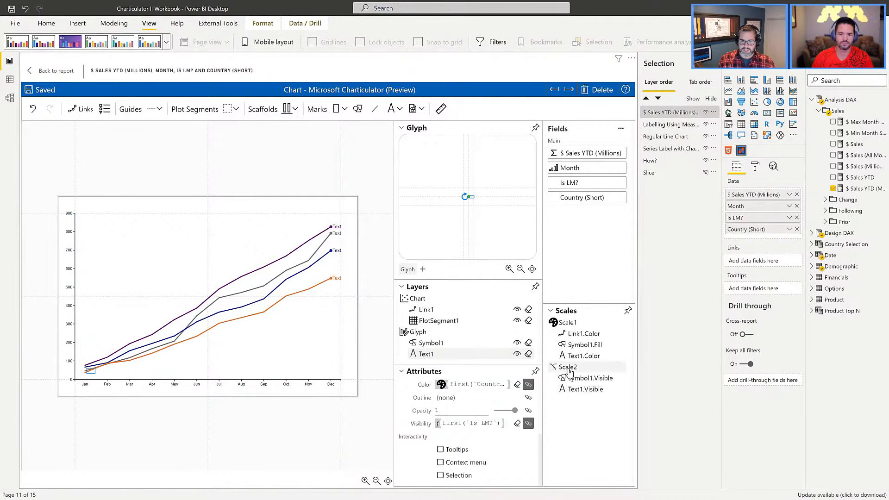
- Try including N in the Is LM? visibility scale shared by Symbol1 and Text1, and exclude it again
{"action": "left_click", "coordinate": [594, 378]}
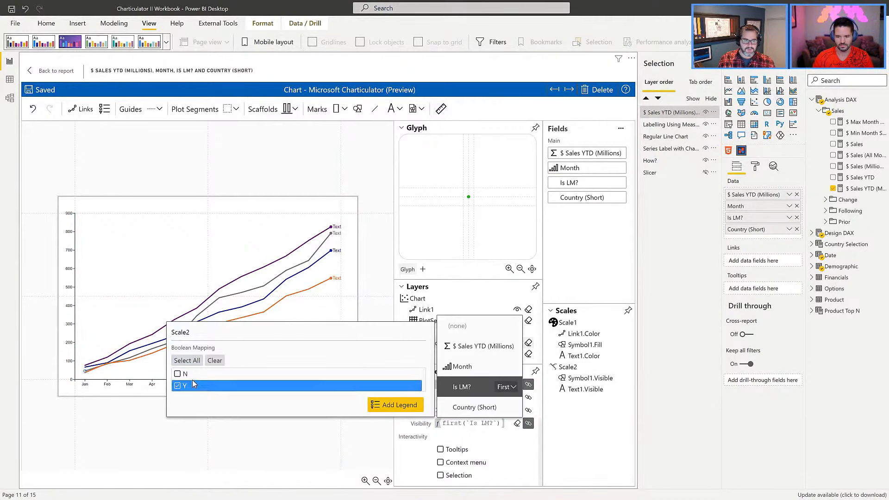
{"action": "left_click", "coordinate": [178, 375]}
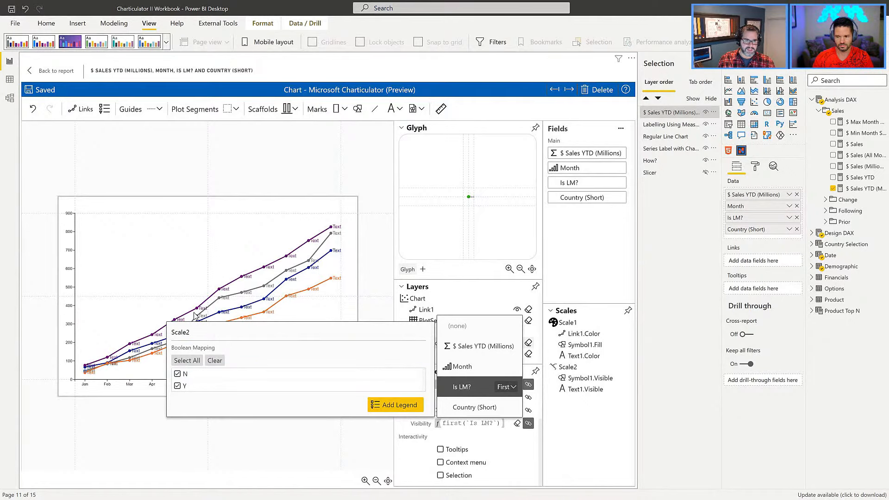
{"action": "left_click", "coordinate": [178, 374]}
{"action": "left_click", "coordinate": [367, 253]}
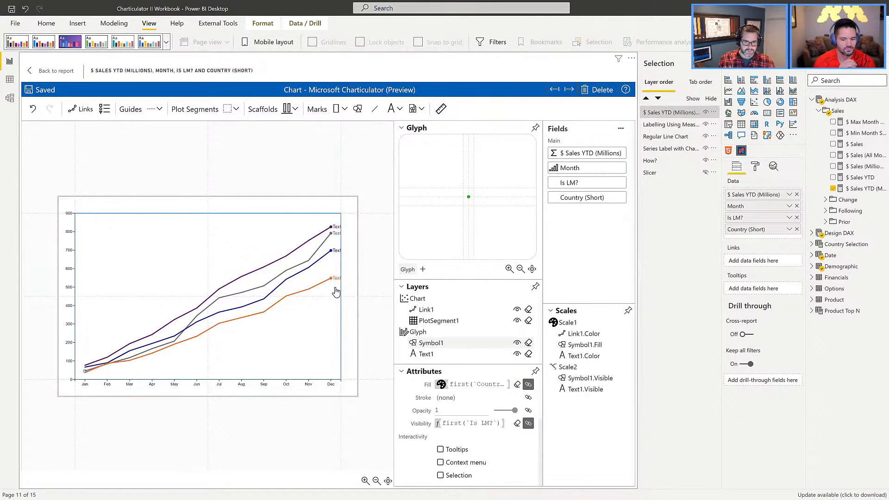
- Bind Text1's text to Country (Short), save the chart and return to the report
{"action": "scroll", "coordinate": [398, 461], "scroll_direction": "up", "scroll_amount": 3}
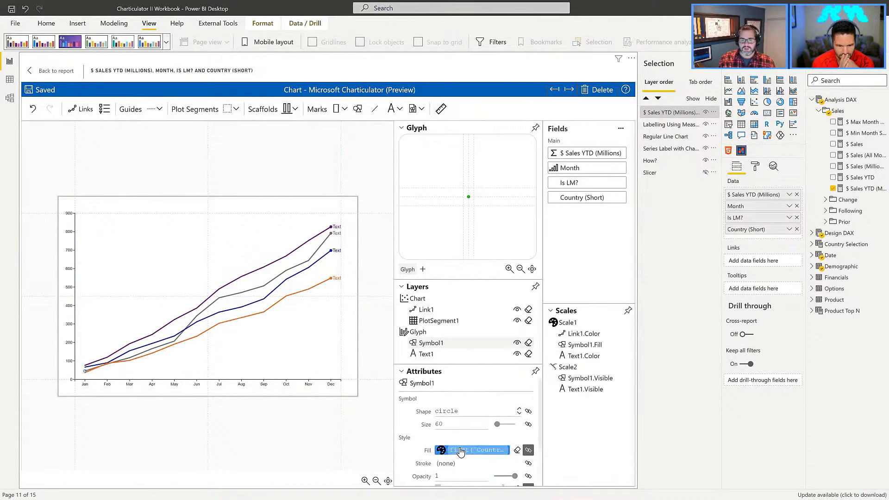
{"action": "left_click", "coordinate": [452, 354]}
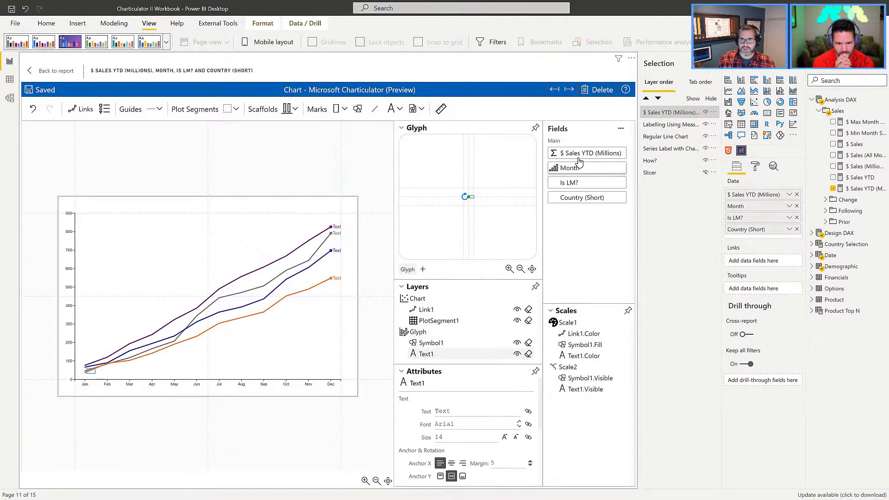
{"action": "left_click_drag", "start_coordinate": [576, 196], "coordinate": [463, 410]}
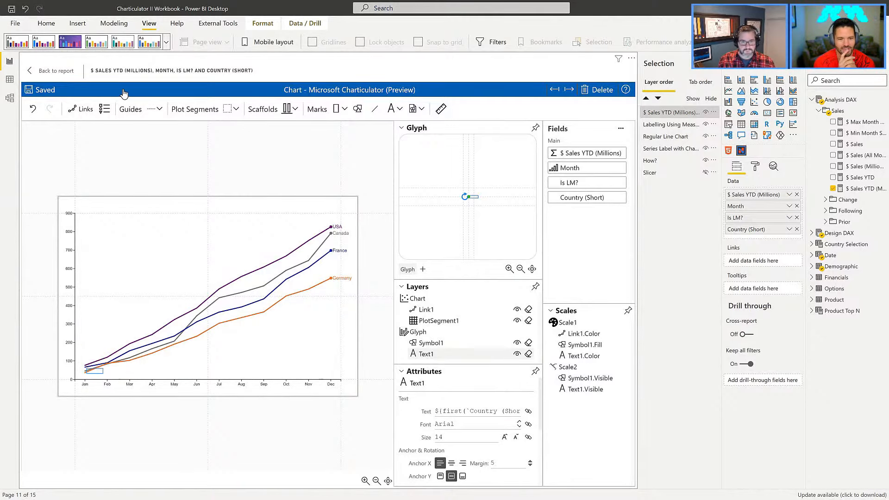
{"action": "left_click", "coordinate": [45, 92]}
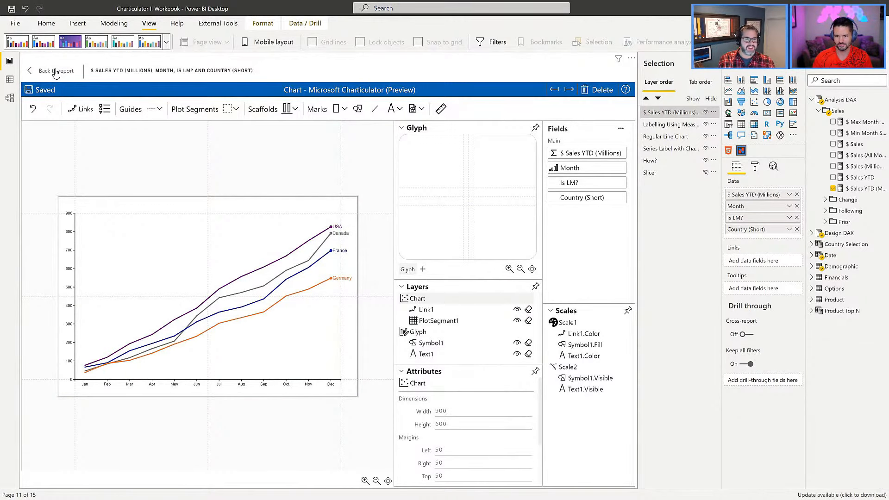
{"action": "left_click", "coordinate": [55, 72]}
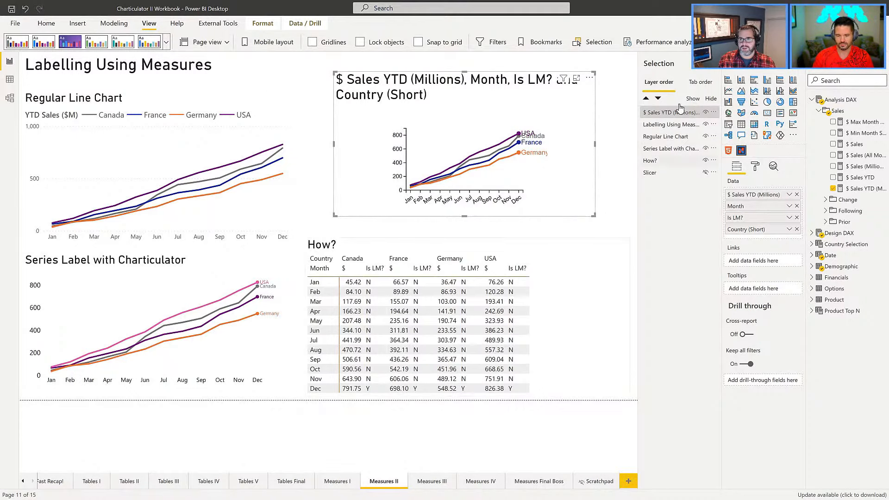
- Swap the new chart for the Country slicer on the report page and select all countries
{"action": "left_click", "coordinate": [705, 113]}
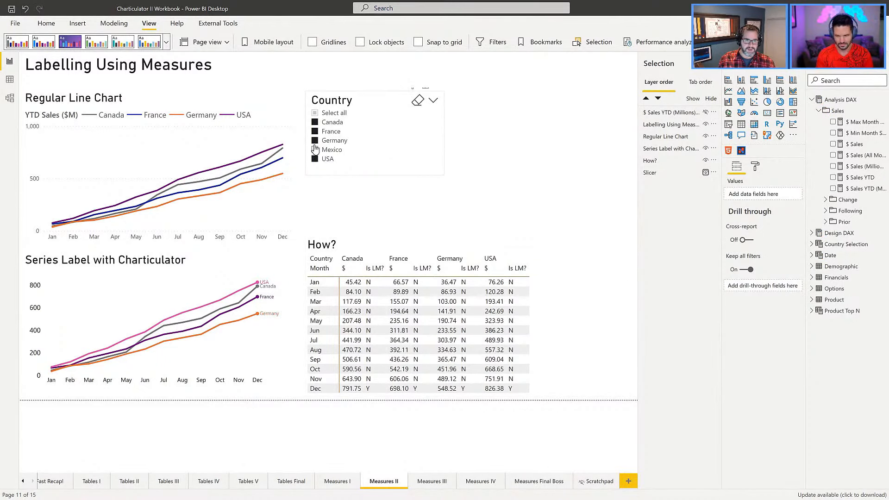
{"action": "left_click", "coordinate": [316, 113]}
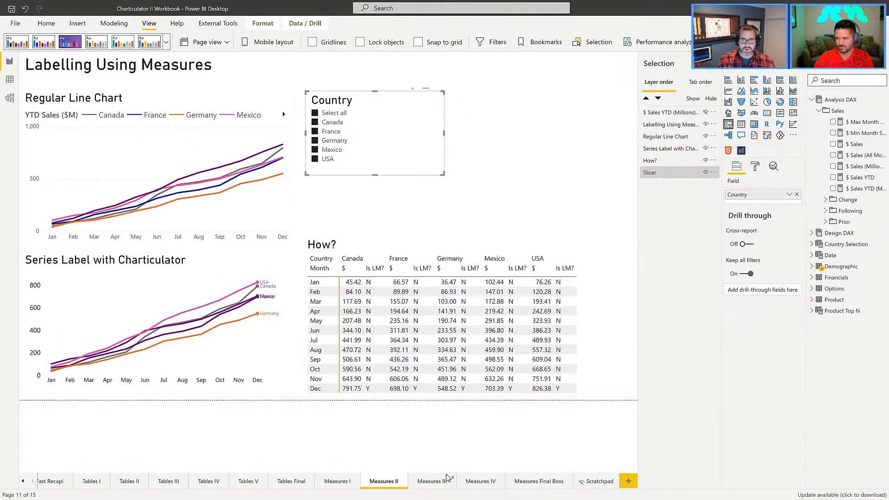
- On the Measures III page, show the How? table and sort it by # Country YTD Sales Rank in ascending order
{"action": "left_click", "coordinate": [446, 477]}
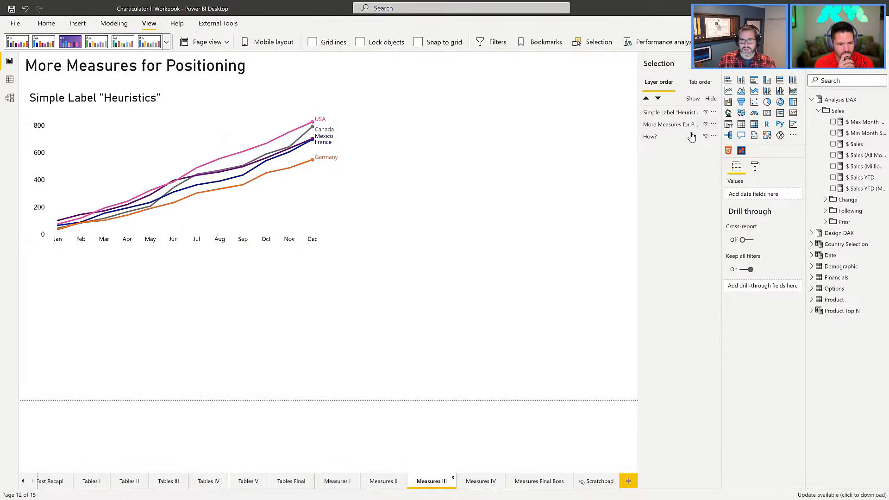
{"action": "left_click", "coordinate": [706, 136]}
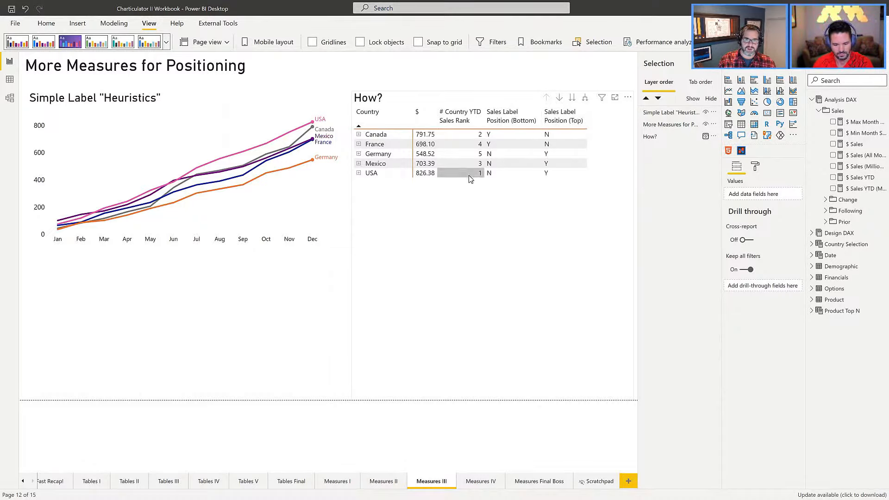
{"action": "left_click", "coordinate": [454, 122]}
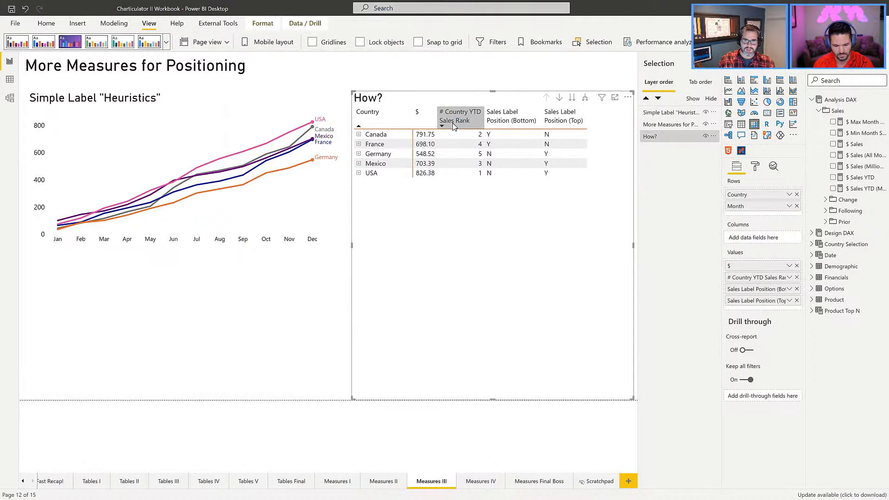
{"action": "left_click", "coordinate": [453, 124]}
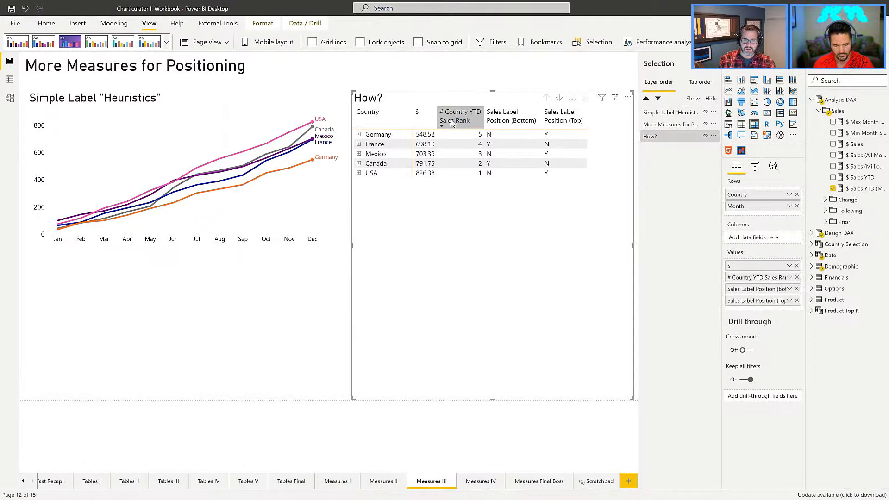
{"action": "left_click", "coordinate": [452, 125]}
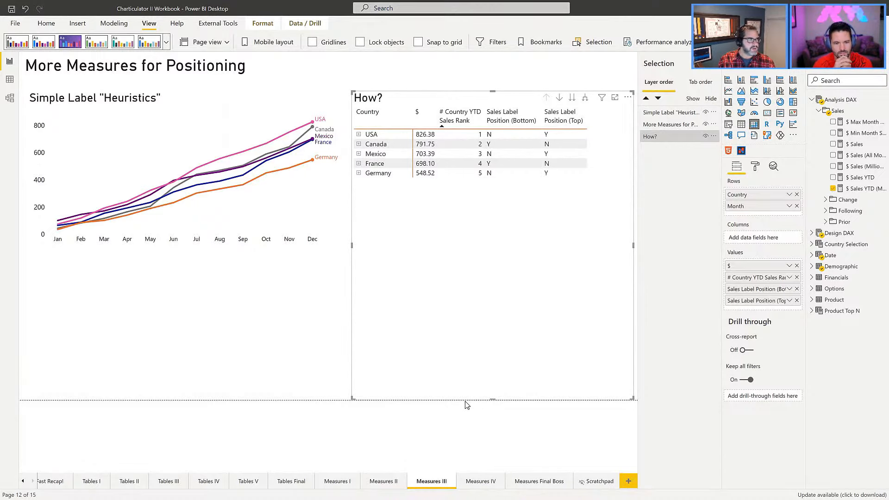
- Switch to Tabular Editor and examine the Sales Label Position (Bottom) and Sales Label Position (Top) measure expressions
{"action": "key", "text": "alt+Tab"}
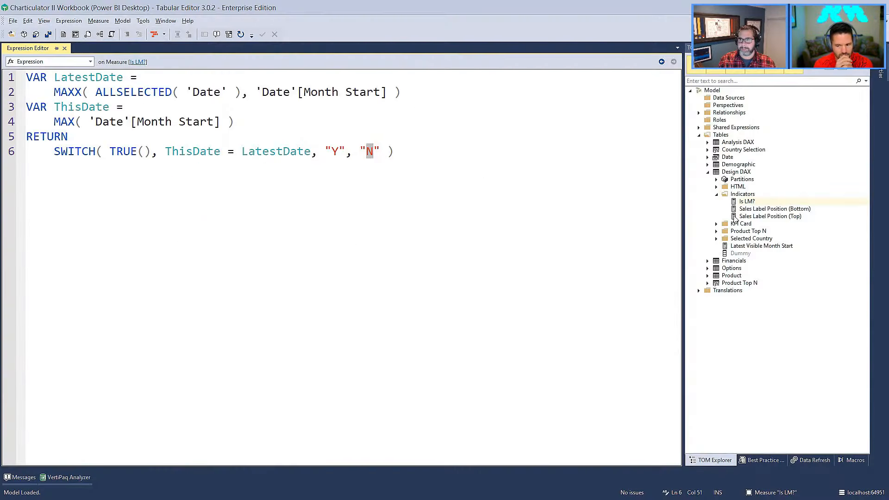
{"action": "left_click", "coordinate": [748, 209]}
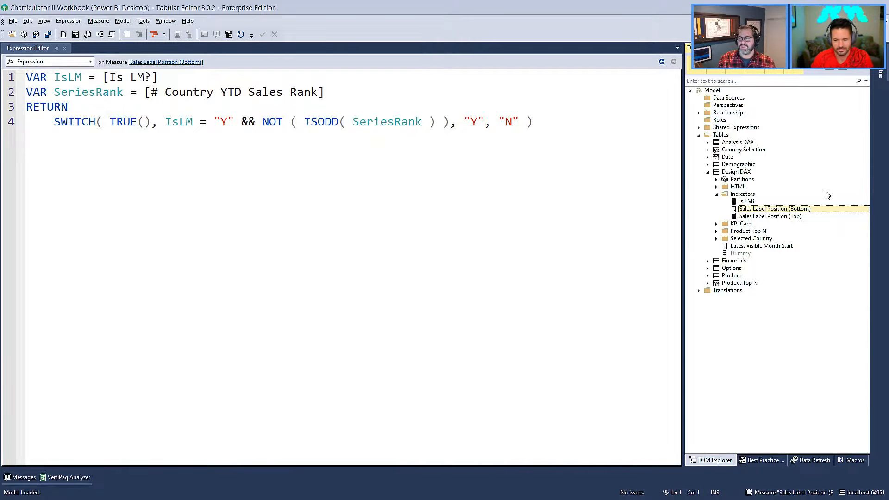
{"action": "left_click", "coordinate": [770, 217]}
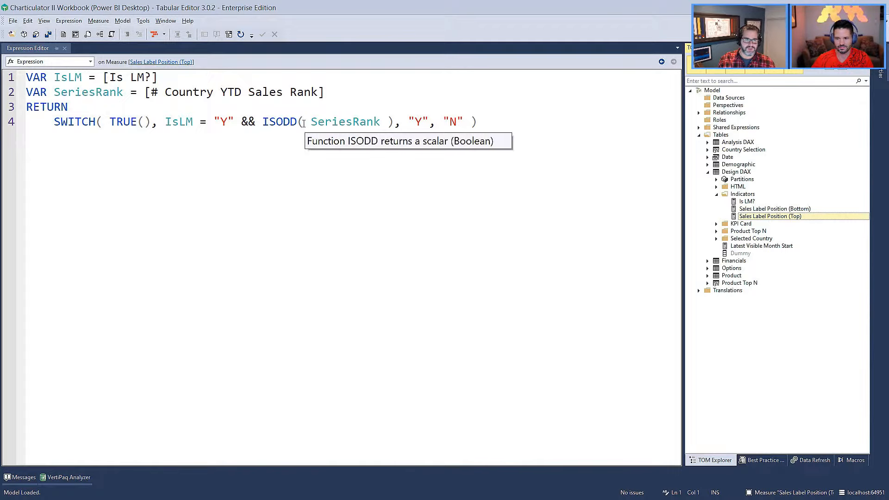
- Review the Sales Label Position (Bottom) measure, then switch back to Power BI and open the Simple Label "Heuristics" chart for editing in Charticulator
{"action": "left_click", "coordinate": [760, 209]}
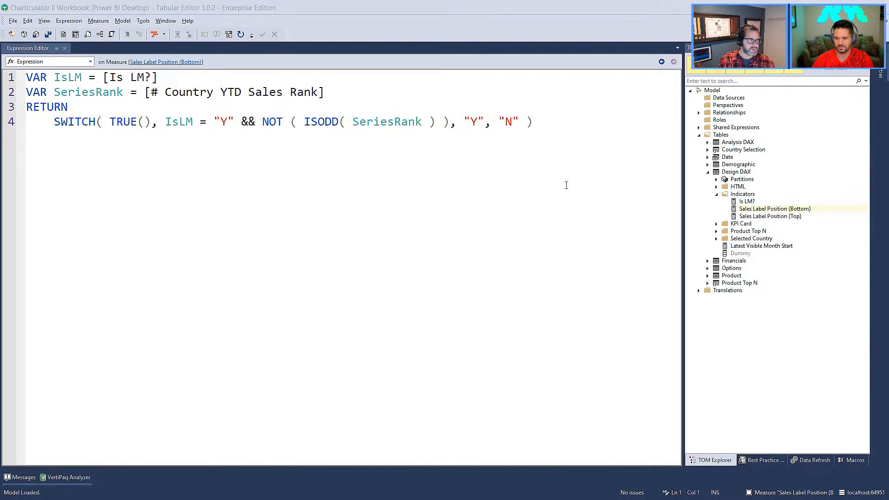
{"action": "key", "text": "alt+Tab"}
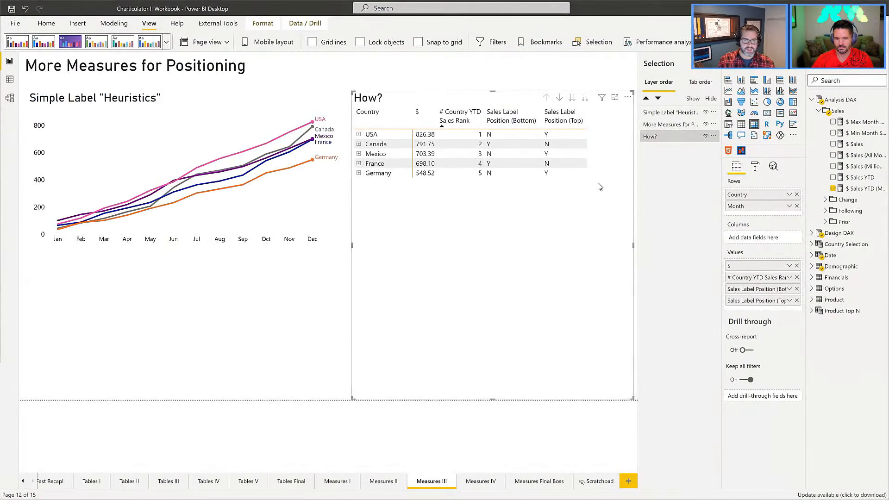
{"action": "left_click", "coordinate": [239, 138]}
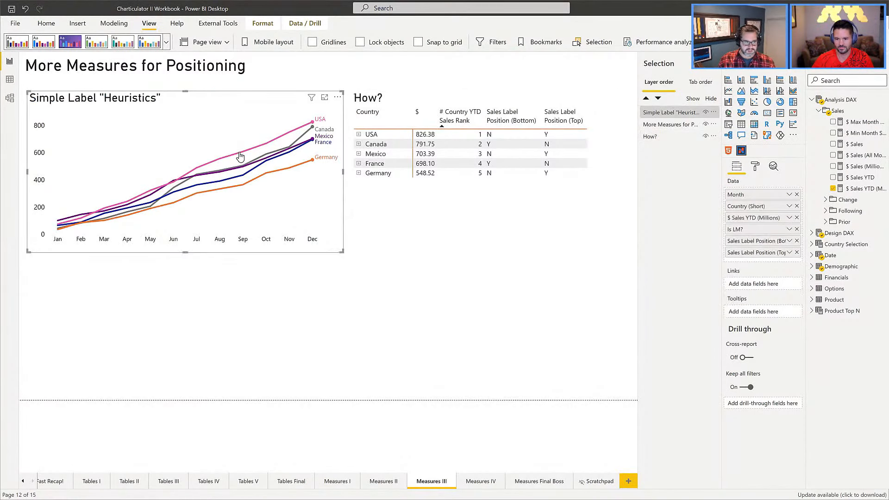
{"action": "left_click", "coordinate": [337, 100]}
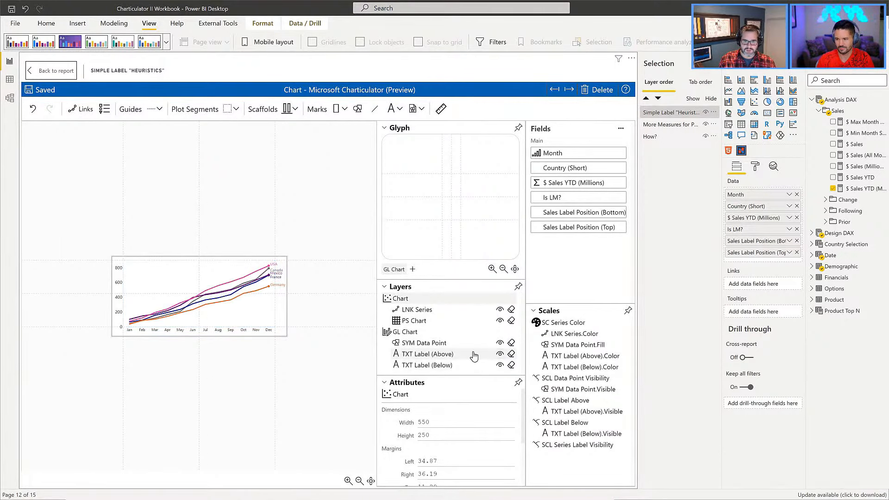
- Collapse the glyph view and examine how TXT Label (Above) visibility is mapped to the Y and N values of Sales Label Position (Top)
{"action": "left_click", "coordinate": [566, 410]}
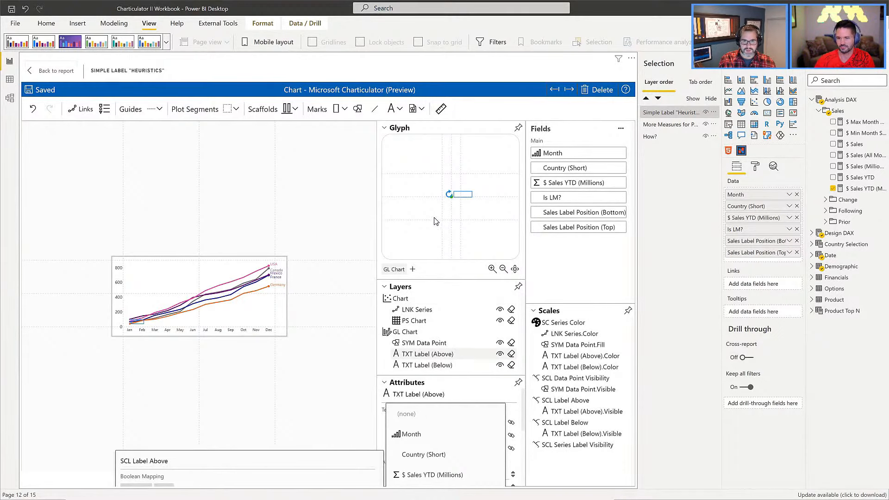
{"action": "left_click", "coordinate": [392, 134]}
{"action": "left_click", "coordinate": [389, 129]}
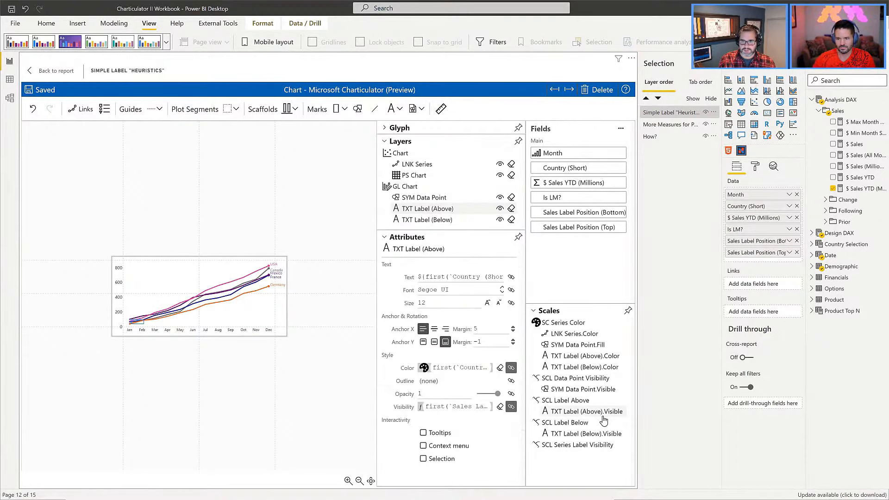
{"action": "left_click", "coordinate": [569, 412]}
{"action": "left_click", "coordinate": [126, 357]}
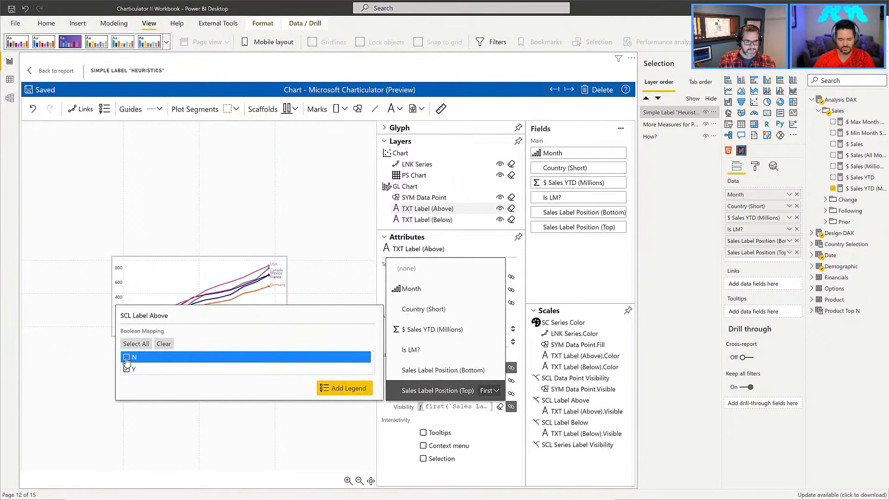
{"action": "left_click", "coordinate": [126, 360]}
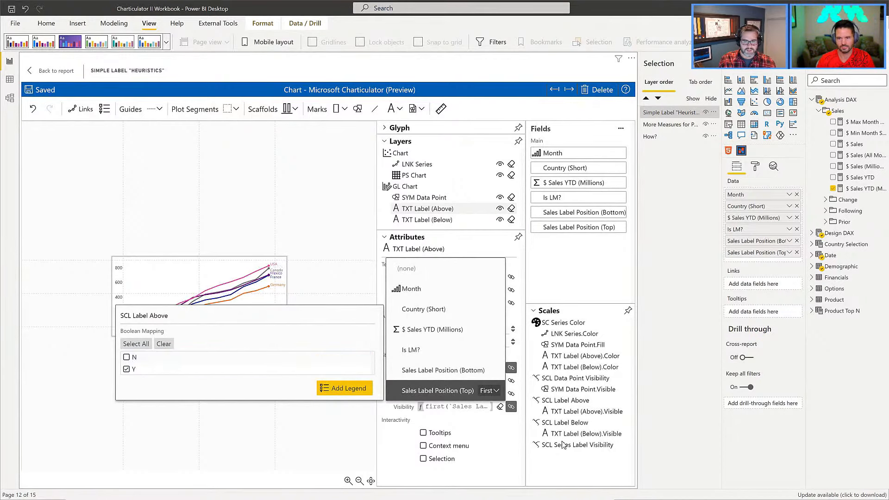
{"action": "left_click", "coordinate": [573, 416]}
{"action": "left_click", "coordinate": [573, 413]}
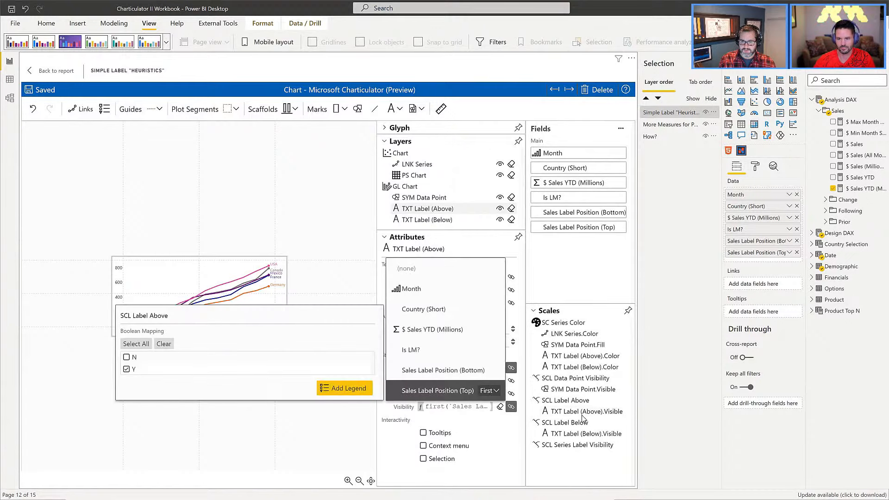
- Temporarily include N in the SCL Label Above mapping, exclude it again, and reopen the mapping to check it
{"action": "left_click", "coordinate": [128, 358]}
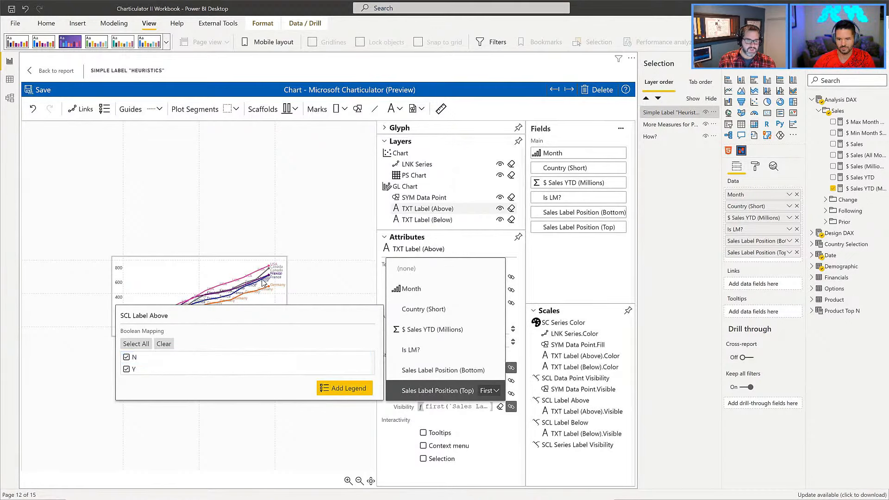
{"action": "left_click", "coordinate": [127, 357]}
{"action": "left_click", "coordinate": [315, 274]}
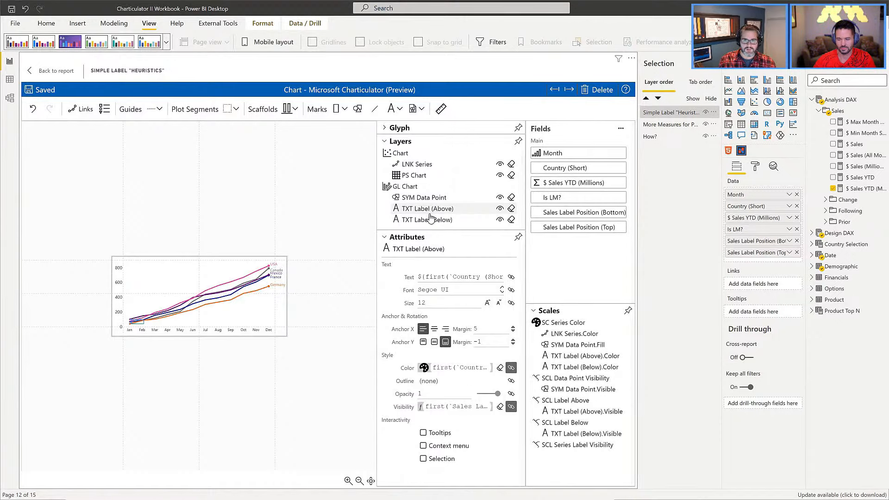
{"action": "left_click", "coordinate": [511, 407]}
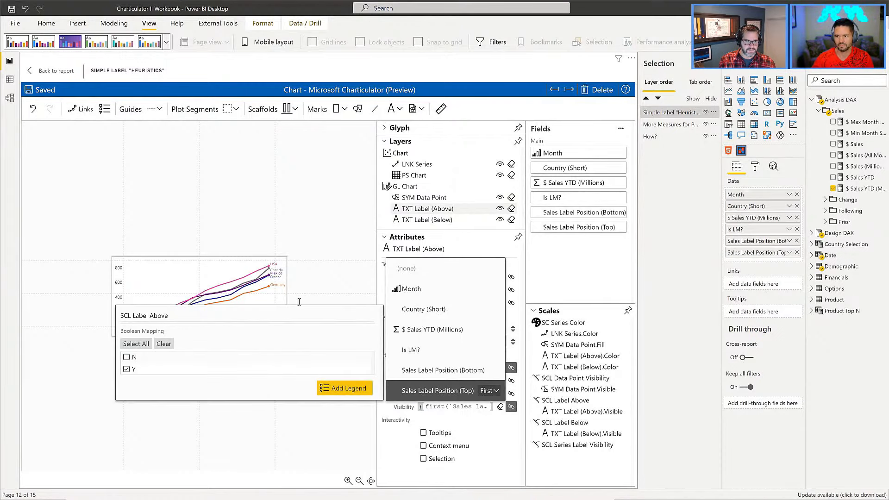
- Examine how TXT Label (Below) visibility is mapped to the Y and N values of Sales Label Position (Bottom)
{"action": "left_click", "coordinate": [434, 223]}
{"action": "left_click", "coordinate": [432, 221]}
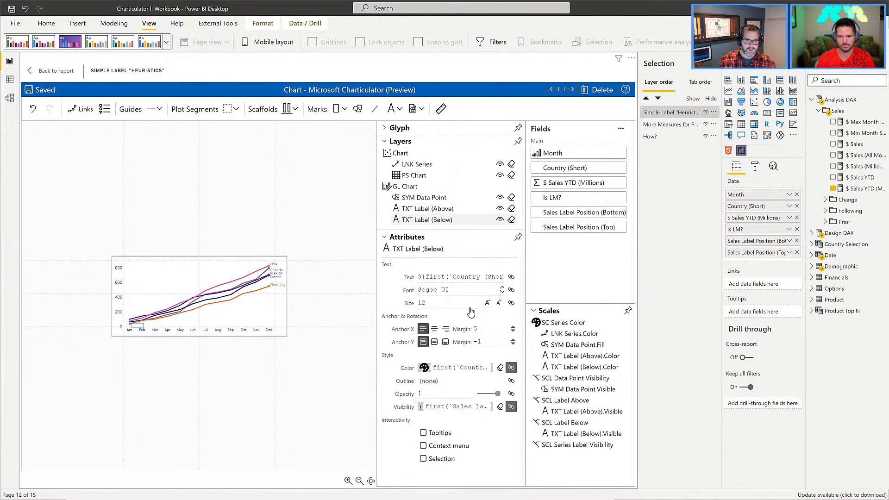
{"action": "left_click", "coordinate": [512, 406]}
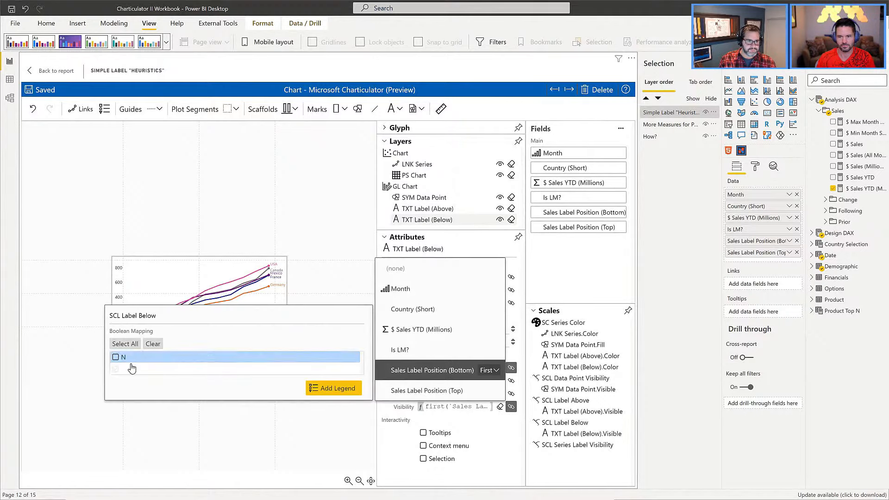
{"action": "left_click", "coordinate": [238, 424]}
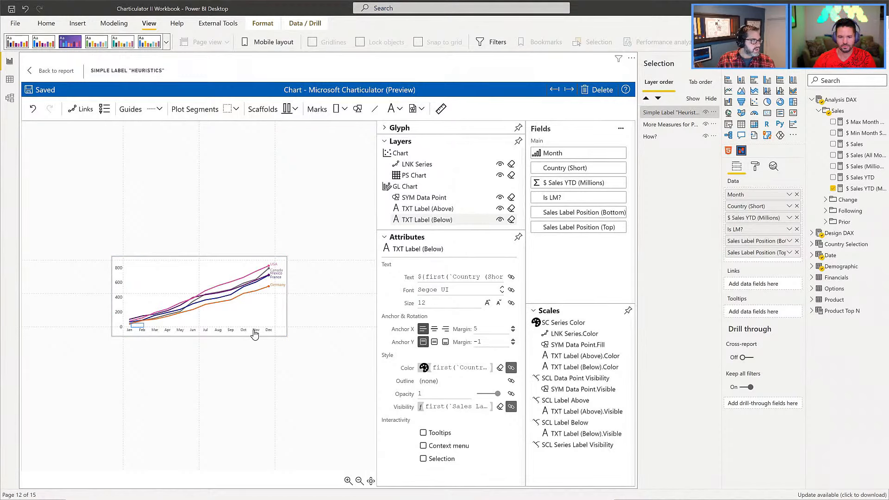
- Return to the report, go to the Measures IV page and switch the Highlight slicer through France, Germany and Mexico
{"action": "left_click", "coordinate": [51, 74]}
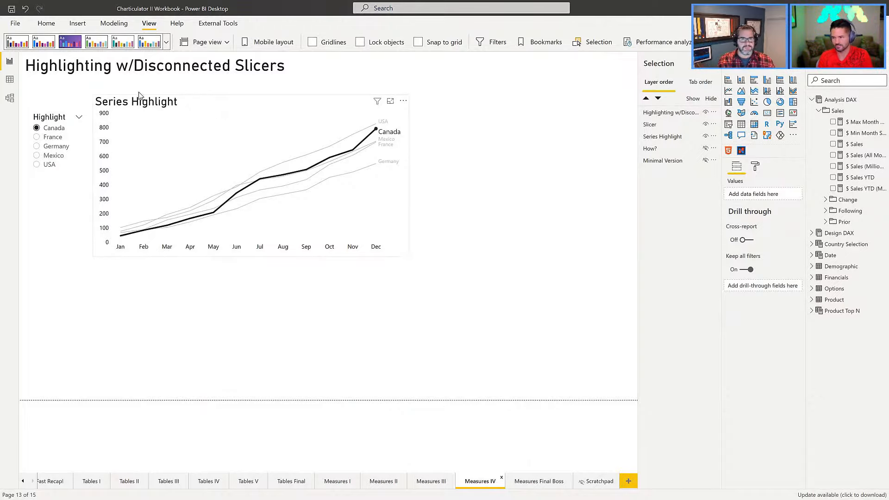
{"action": "left_click", "coordinate": [54, 138]}
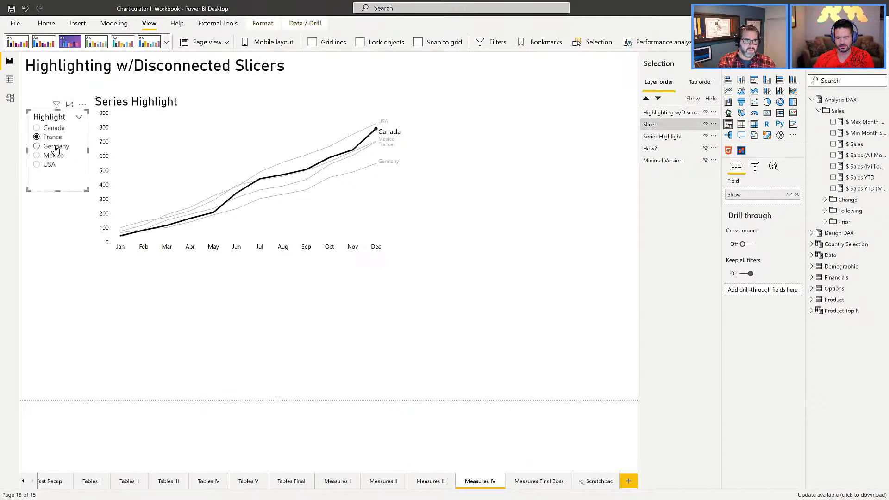
{"action": "left_click", "coordinate": [54, 147]}
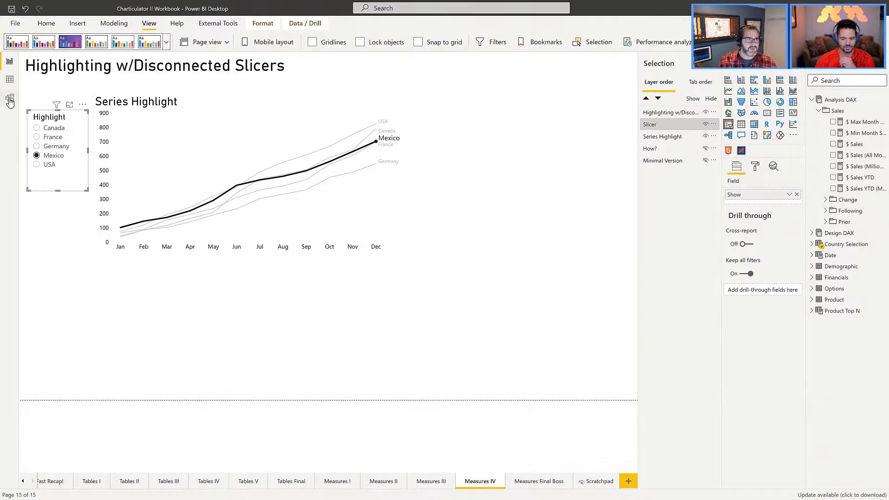
- View the Full Model diagram to inspect the disconnected Country Selection table, then go back to the report page
{"action": "left_click", "coordinate": [10, 100]}
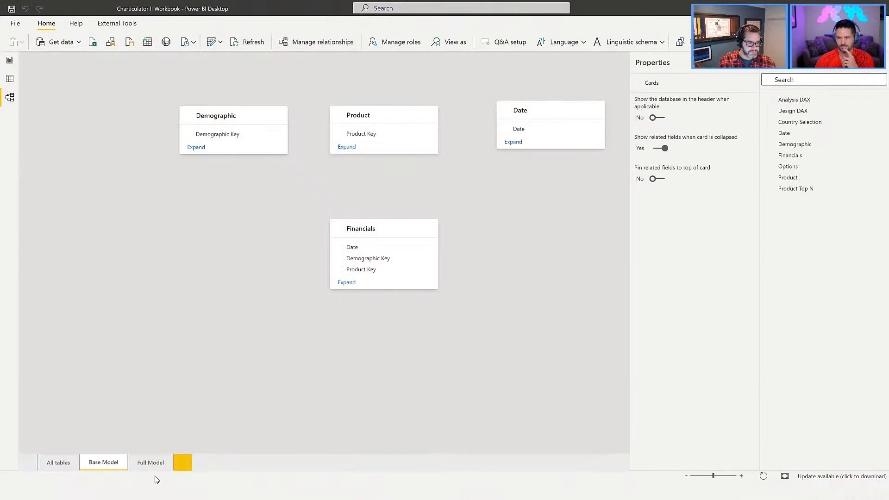
{"action": "left_click", "coordinate": [143, 479]}
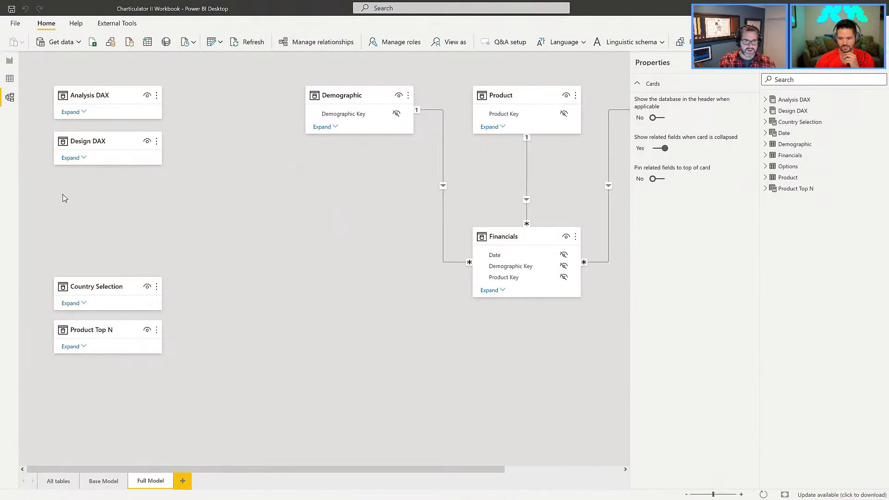
{"action": "left_click", "coordinate": [9, 62]}
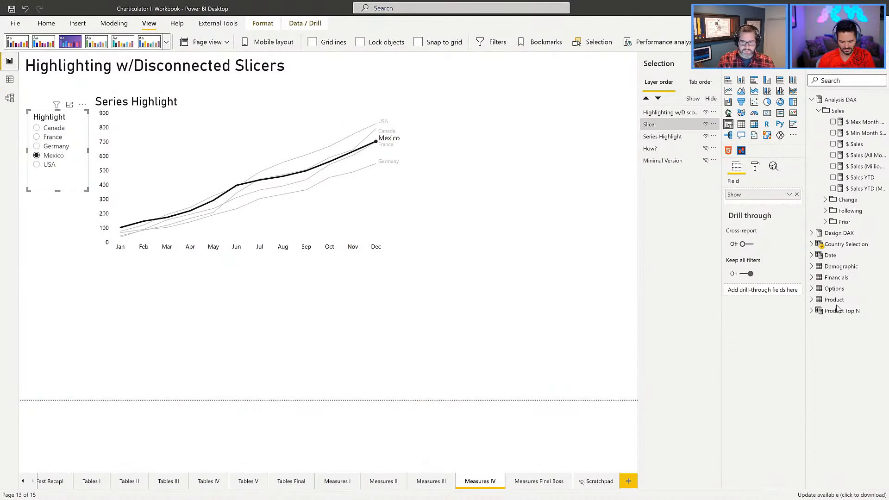
- Show the How? table on the Measures IV page and set the Highlight slicer to Germany
{"action": "left_click", "coordinate": [705, 150]}
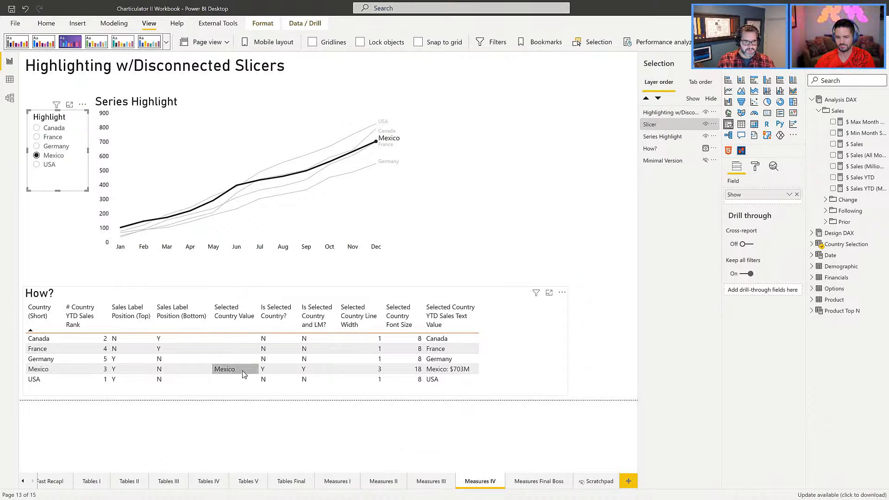
{"action": "left_click", "coordinate": [56, 147]}
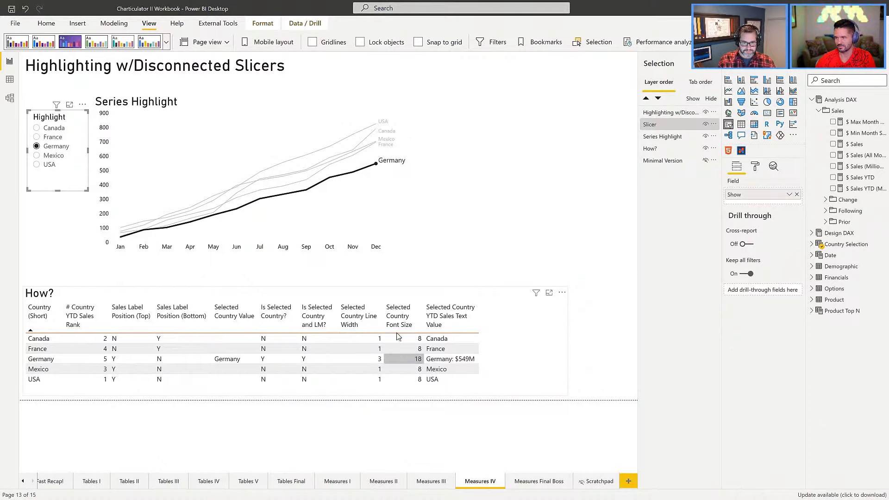
- Open the Series Highlight chart in Charticulator, fit it to the canvas and show all attributes of TXT Label (Below)
{"action": "left_click", "coordinate": [398, 102]}
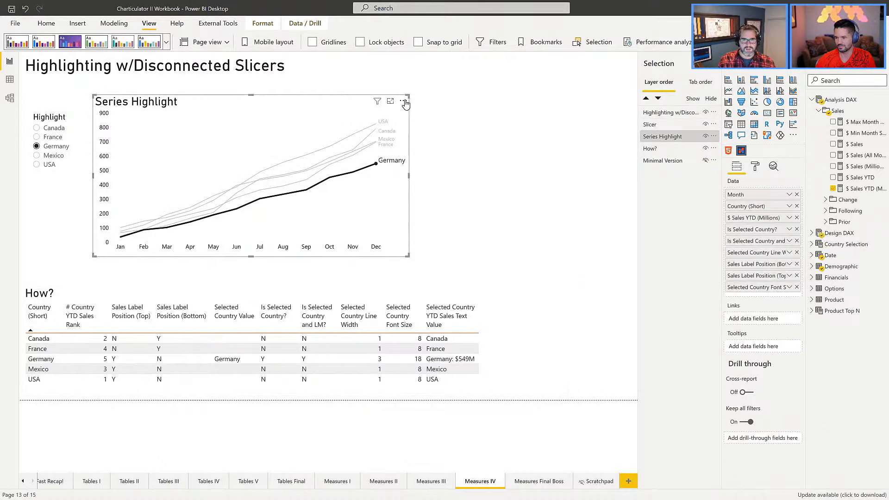
{"action": "left_click", "coordinate": [403, 101]}
{"action": "left_click", "coordinate": [440, 129]}
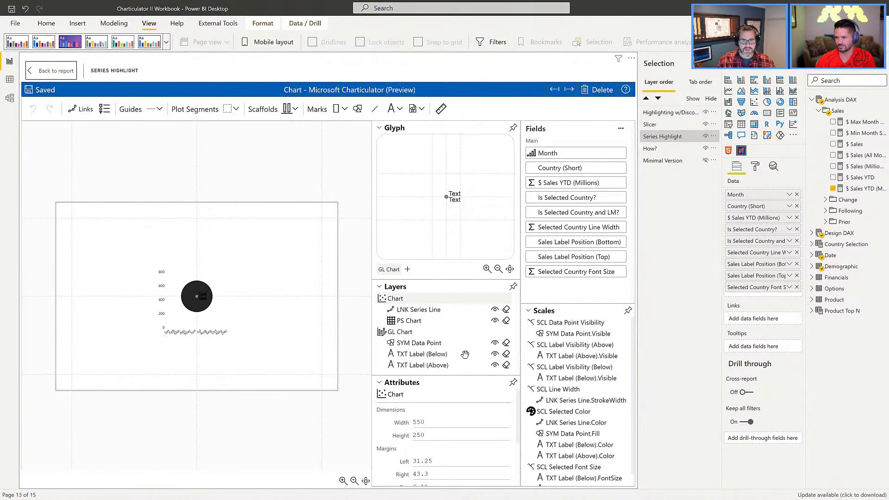
{"action": "left_click", "coordinate": [421, 355]}
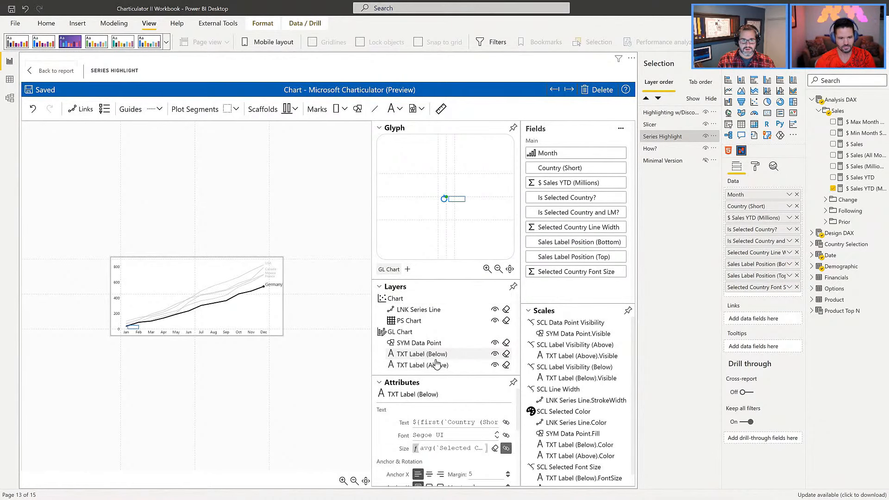
{"action": "left_click", "coordinate": [366, 481]}
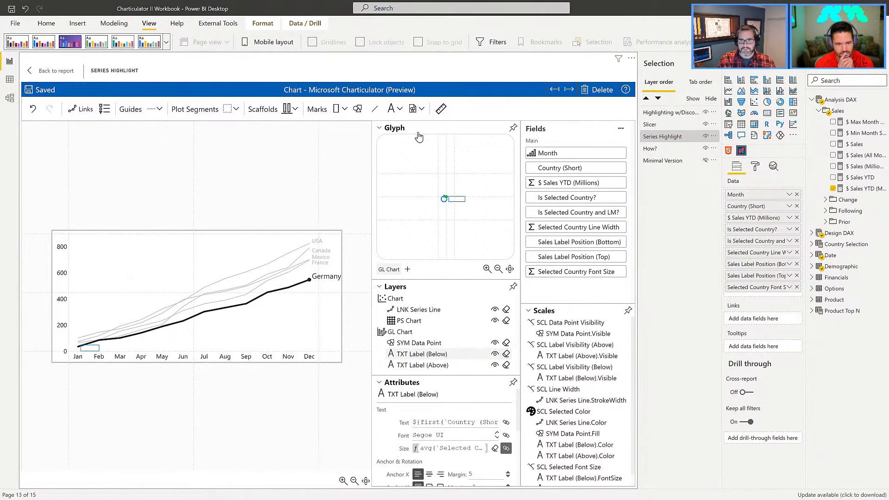
{"action": "left_click", "coordinate": [379, 128]}
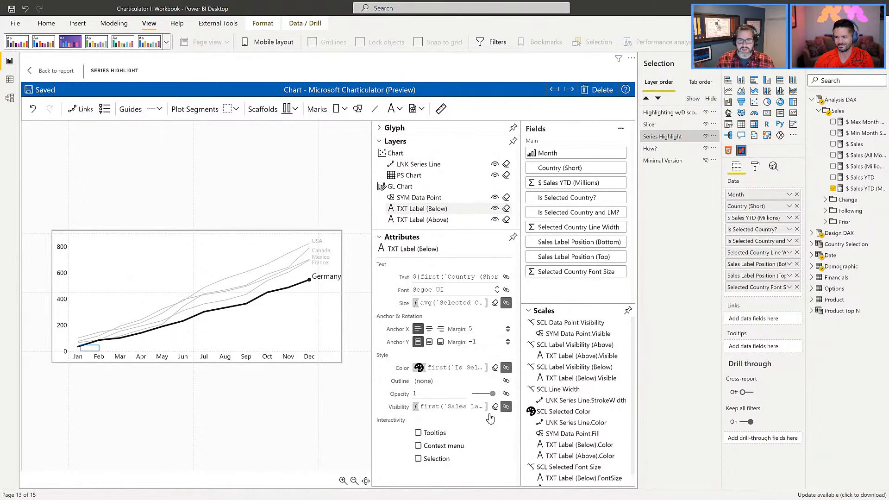
- Examine the SCL Selected Font Size scale that maps Selected Country Font Size to the TXT Label (Below) text size
{"action": "left_click", "coordinate": [439, 369]}
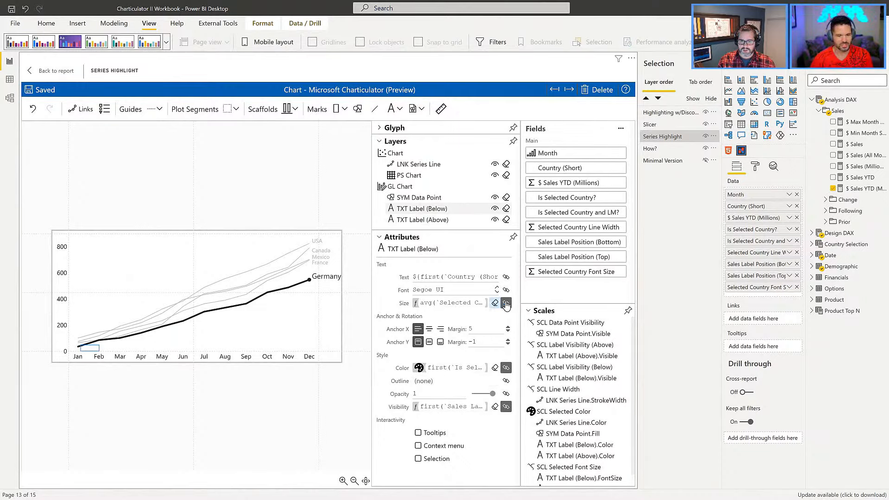
{"action": "scroll", "coordinate": [575, 424], "scroll_direction": "down", "scroll_amount": 1}
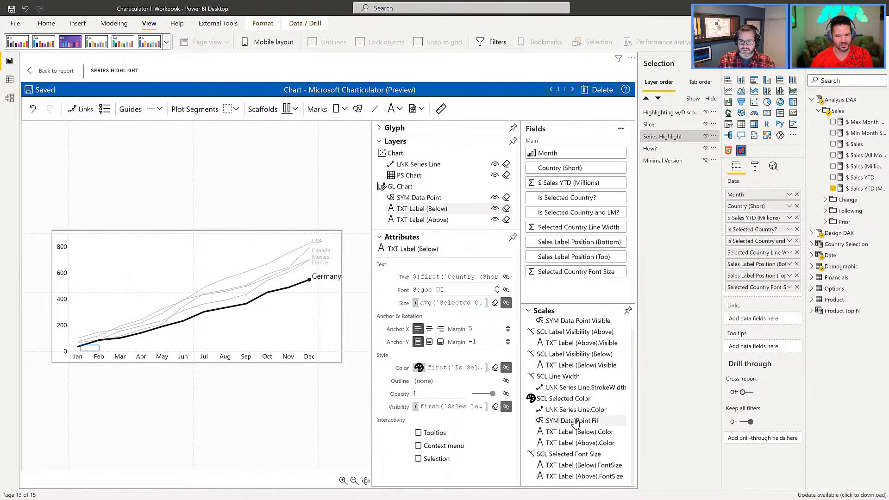
{"action": "left_click", "coordinate": [590, 470]}
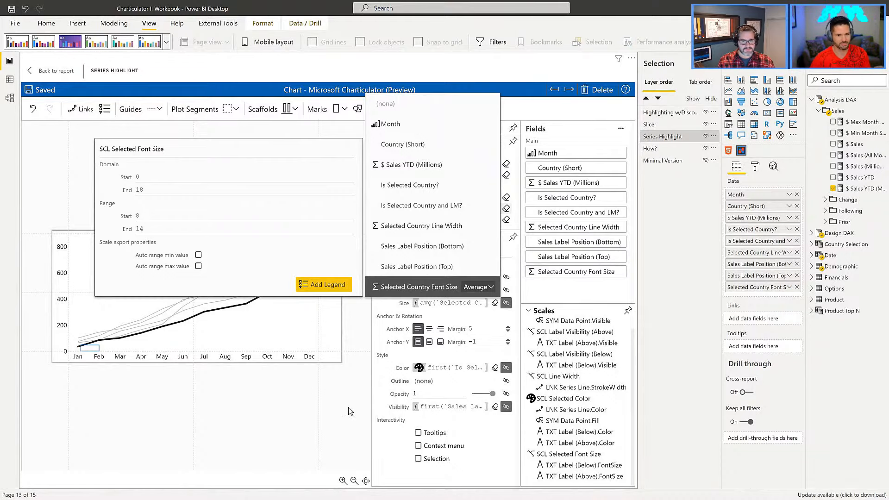
{"action": "left_click", "coordinate": [324, 430]}
{"action": "scroll", "coordinate": [281, 330], "scroll_direction": "down", "scroll_amount": 4}
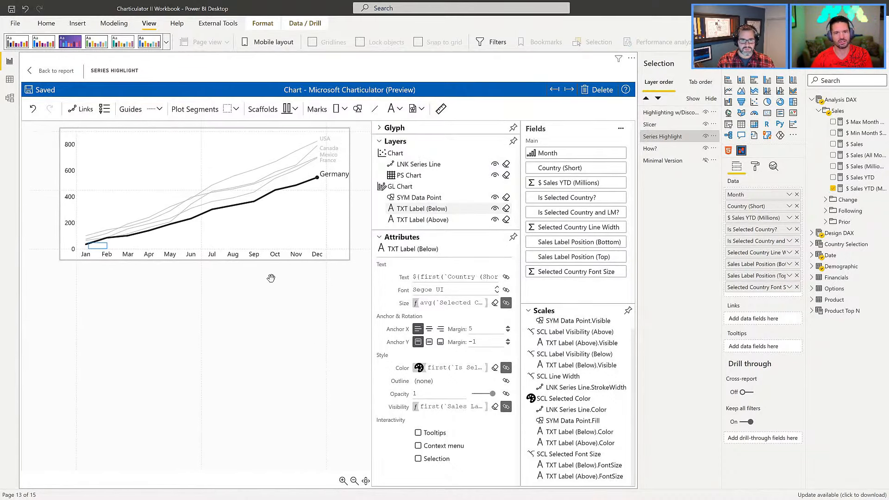
- Display the TXT Label (Above) attributes, collapse the Layers section and move the chart lower on the canvas
{"action": "left_click", "coordinate": [612, 477]}
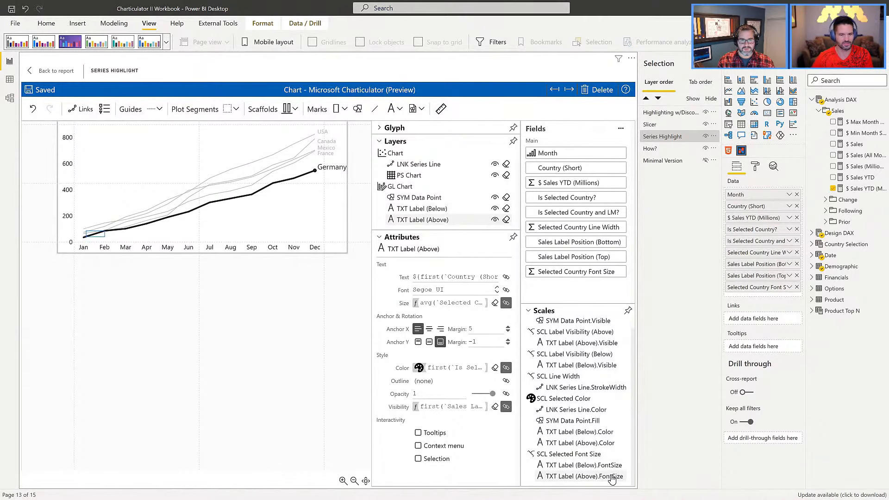
{"action": "left_click", "coordinate": [296, 396]}
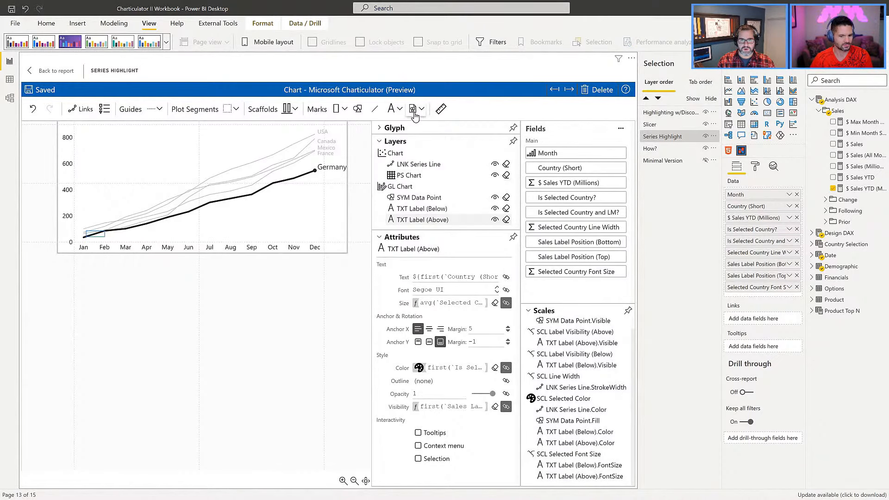
{"action": "left_click", "coordinate": [382, 142]}
{"action": "left_click_drag", "start_coordinate": [276, 375], "coordinate": [298, 496]}
{"action": "left_click_drag", "start_coordinate": [295, 445], "coordinate": [285, 456]}
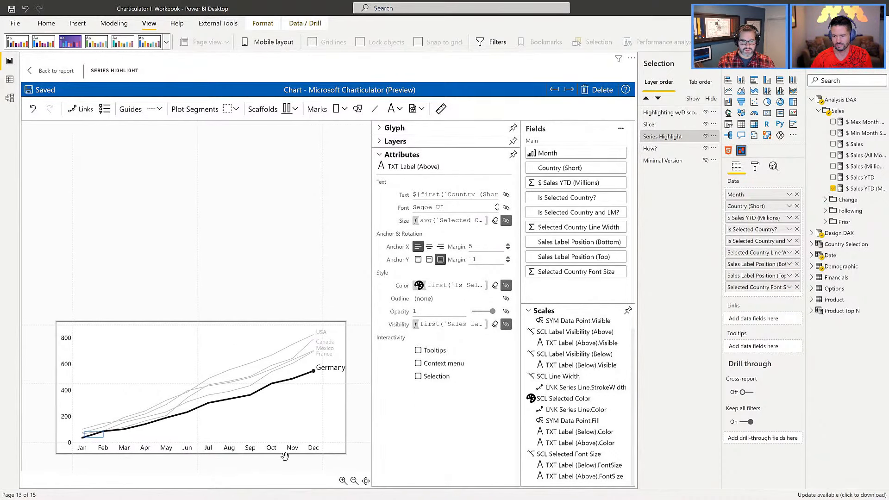
- Examine the SCL Selected Font Size domain and range as mapped to the TXT Label (Below) and TXT Label (Above) text sizes
{"action": "left_click", "coordinate": [584, 465]}
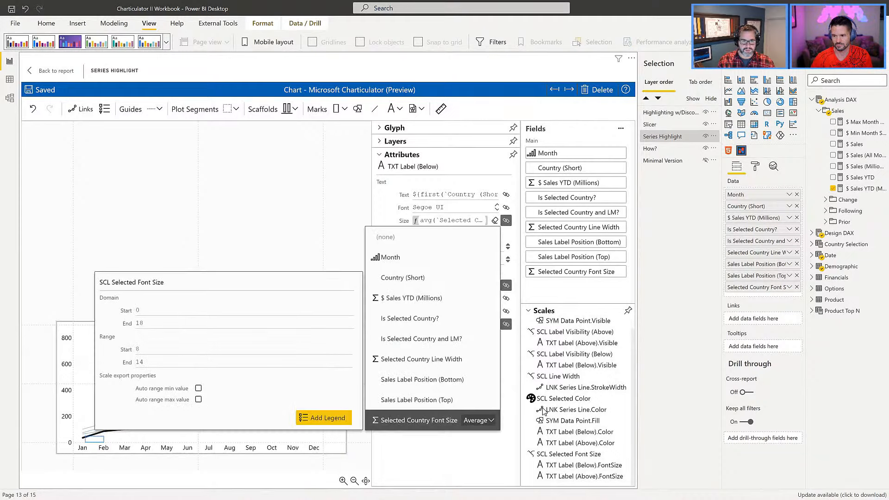
{"action": "left_click", "coordinate": [578, 465]}
{"action": "left_click", "coordinate": [578, 466]}
{"action": "left_click", "coordinate": [143, 311]}
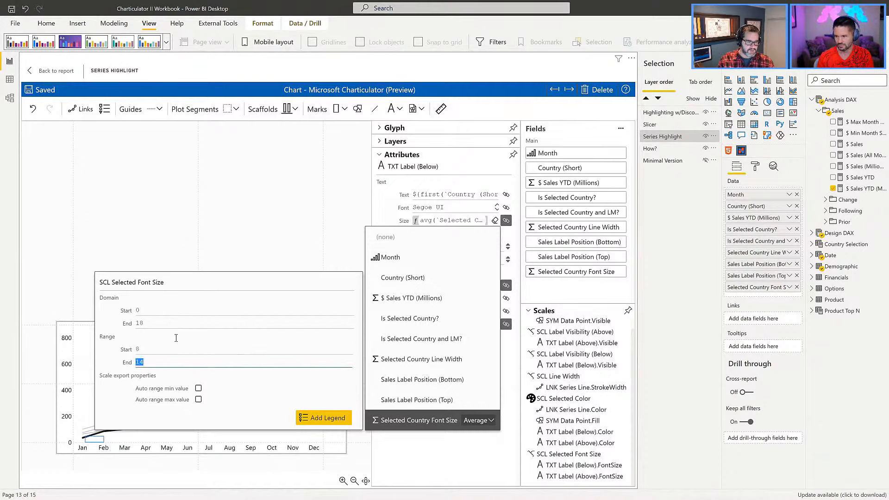
{"action": "left_click", "coordinate": [220, 223]}
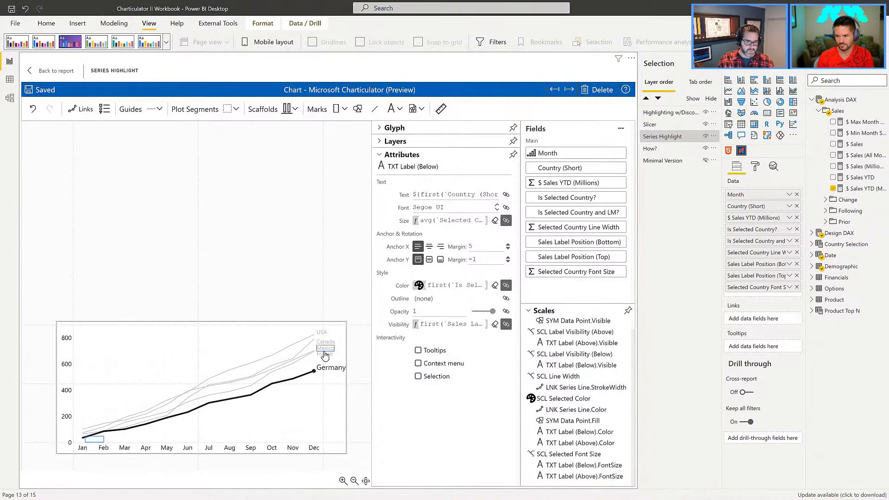
{"action": "left_click", "coordinate": [602, 476]}
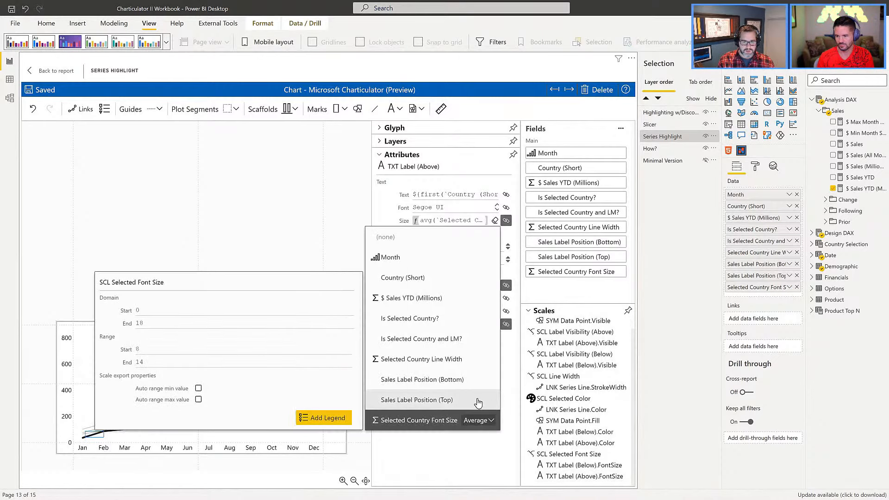
- Review the Selected Country Font Size values for each country in the chart's Main data table
{"action": "left_click", "coordinate": [622, 129]}
{"action": "left_click", "coordinate": [621, 129]}
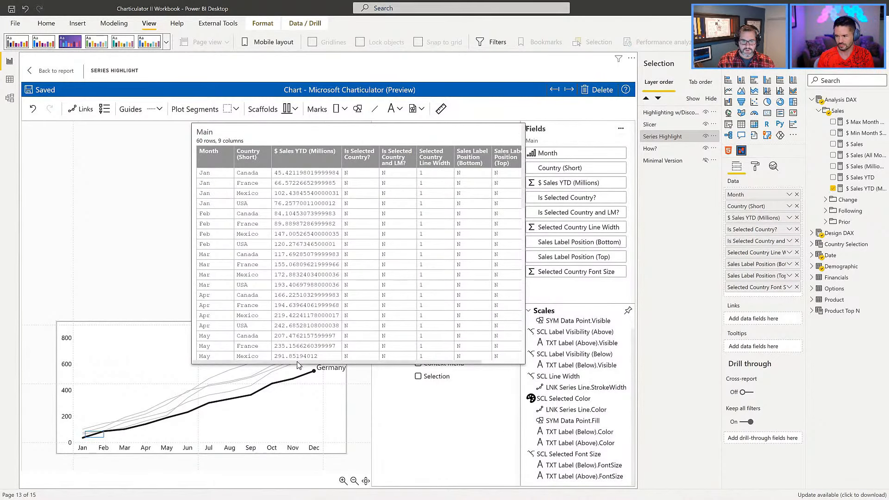
{"action": "left_click_drag", "start_coordinate": [298, 362], "coordinate": [375, 365]}
{"action": "scroll", "coordinate": [484, 233], "scroll_direction": "down", "scroll_amount": 6}
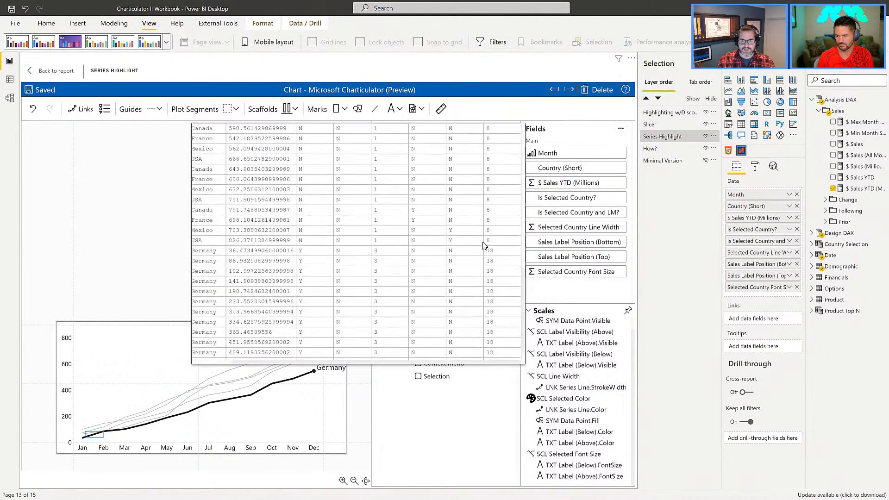
- Try a range end of 24 on the SCL Selected Font Size scale and undo the change
{"action": "left_click", "coordinate": [567, 480]}
{"action": "left_click", "coordinate": [568, 479]}
{"action": "left_click", "coordinate": [150, 362]}
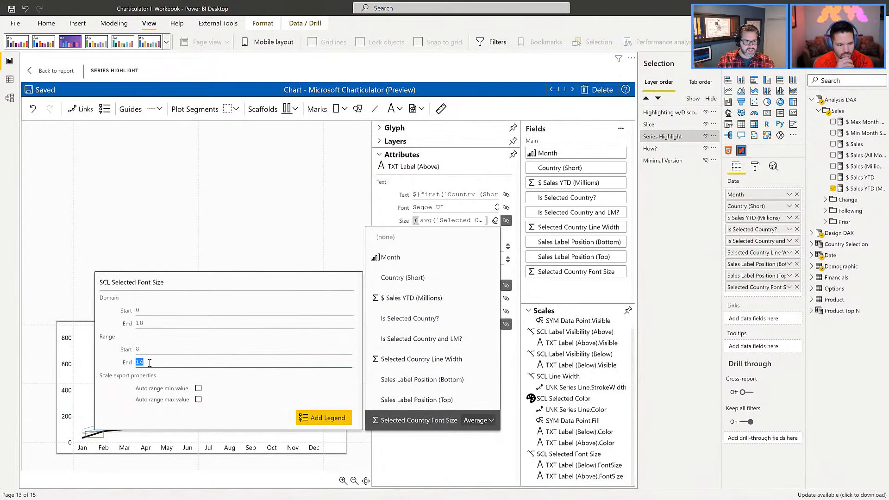
{"action": "type", "text": "24"}
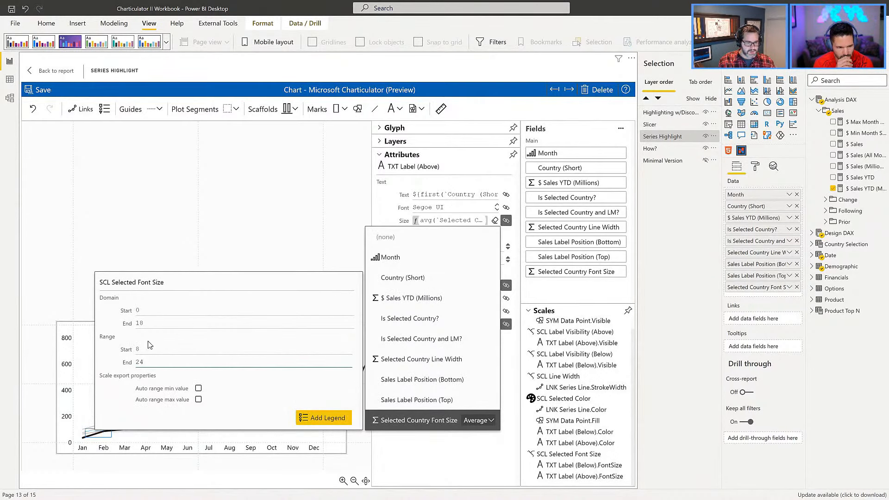
{"action": "left_click", "coordinate": [241, 206]}
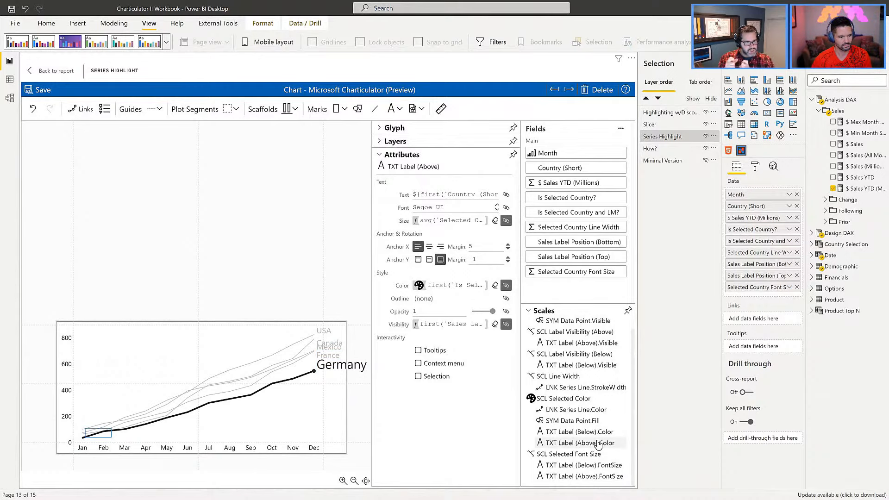
{"action": "left_click", "coordinate": [269, 256]}
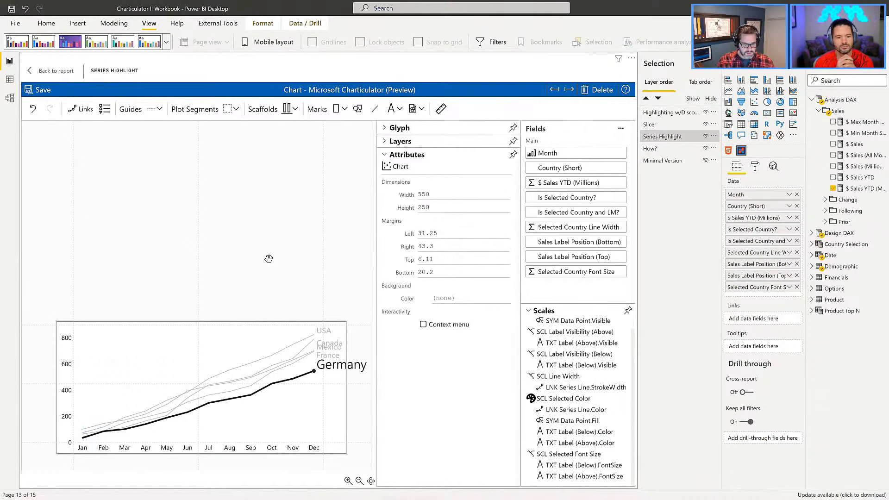
{"action": "key", "text": "ctrl+z"}
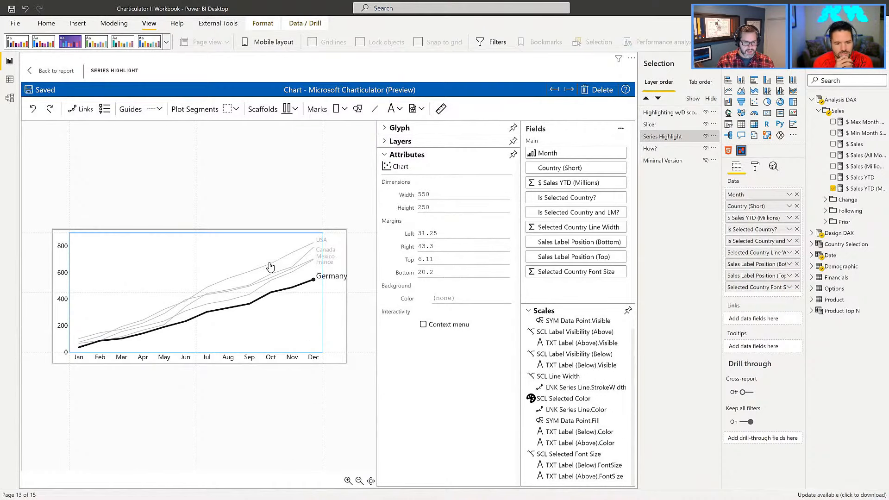
- Back on the report page, show the Minimal Version chart and set the Highlight slicer to France
{"action": "left_click", "coordinate": [37, 72]}
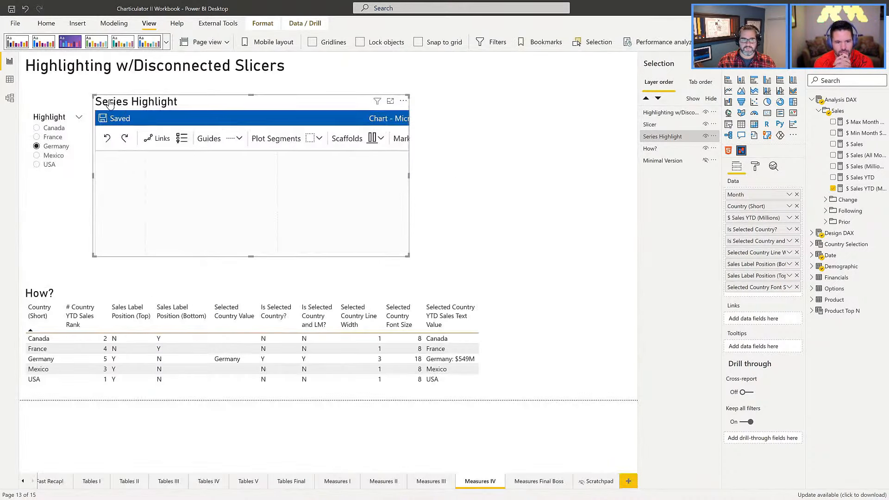
{"action": "left_click", "coordinate": [706, 161]}
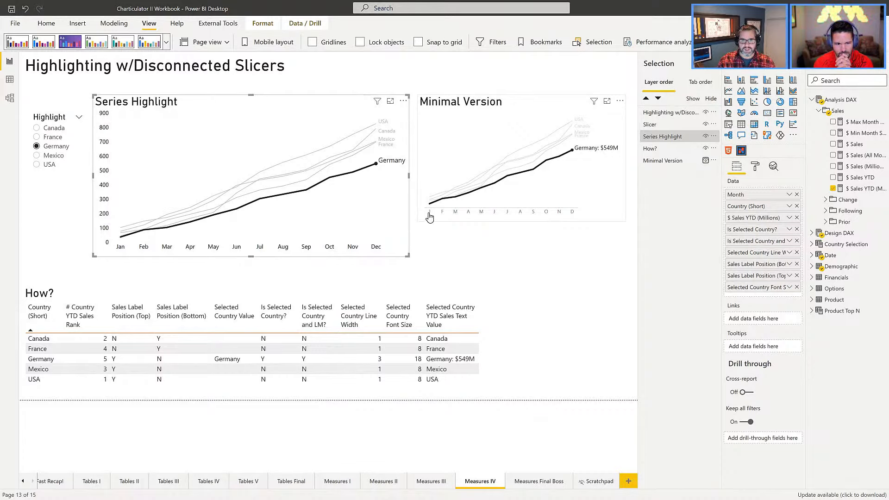
{"action": "left_click", "coordinate": [558, 216]}
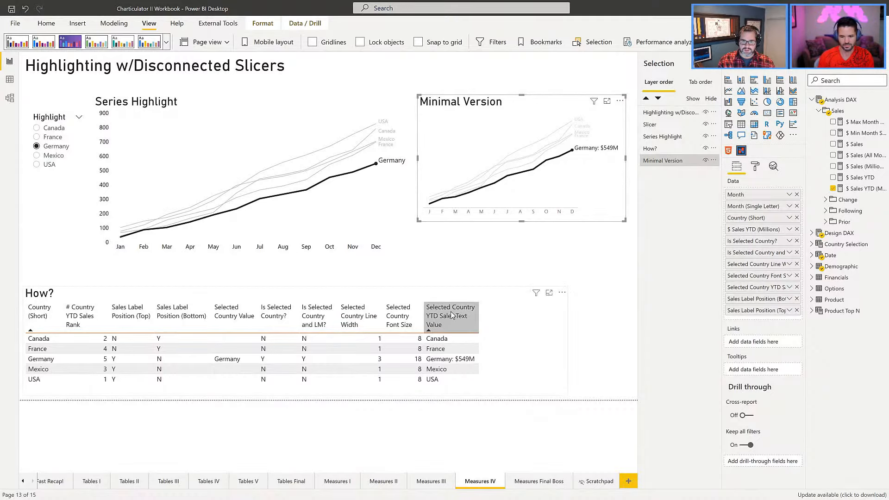
{"action": "left_click", "coordinate": [42, 139]}
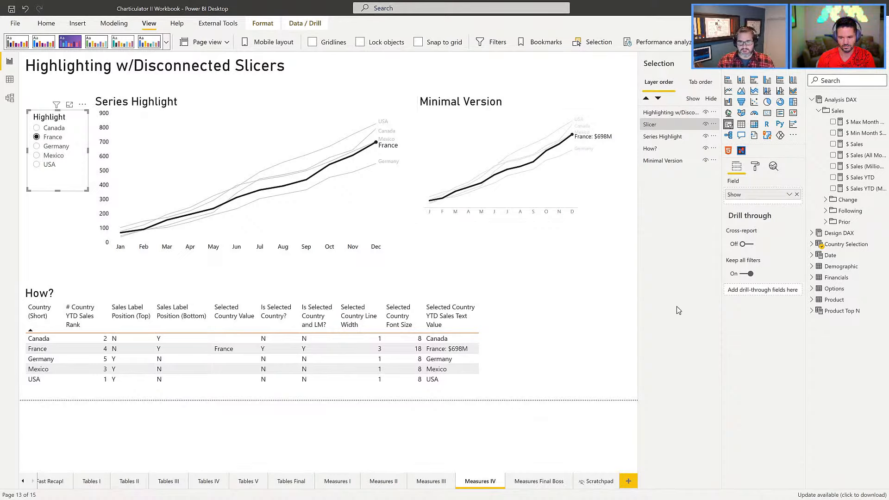
- Open the Minimal Version chart in Charticulator, examine the Month (Single Letter) column in its Main data table, and return to the report
{"action": "left_click", "coordinate": [497, 219]}
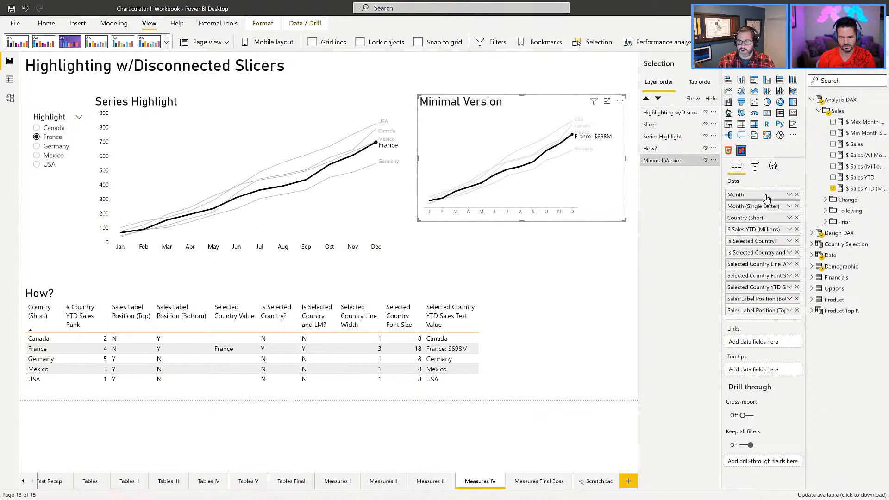
{"action": "left_click", "coordinate": [622, 101]}
{"action": "left_click", "coordinate": [630, 119]}
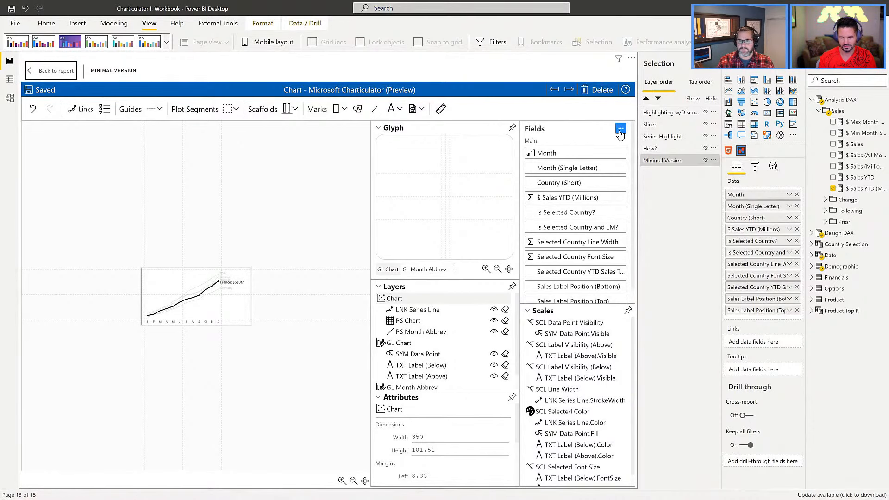
{"action": "left_click", "coordinate": [621, 129]}
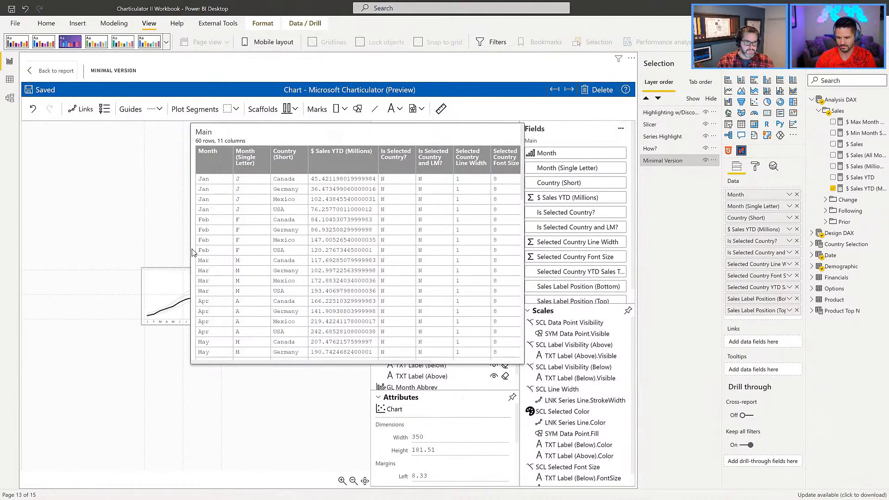
{"action": "scroll", "coordinate": [244, 232], "scroll_direction": "down", "scroll_amount": 2}
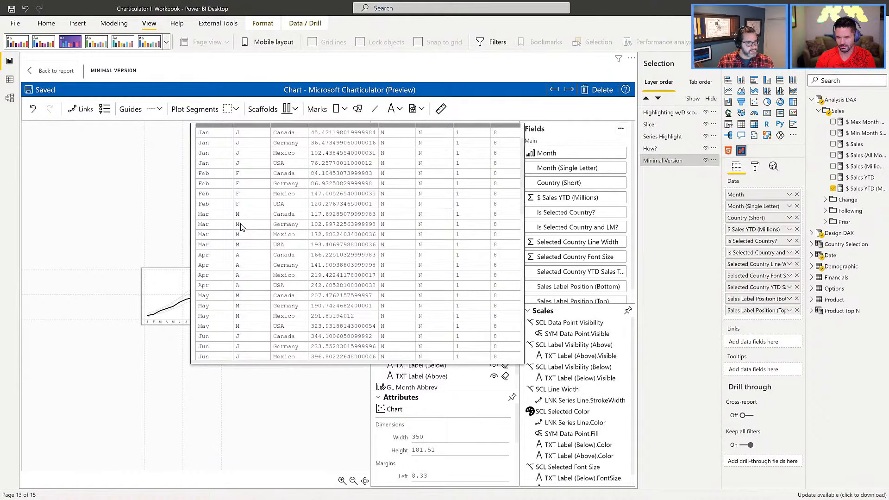
{"action": "left_click", "coordinate": [153, 180]}
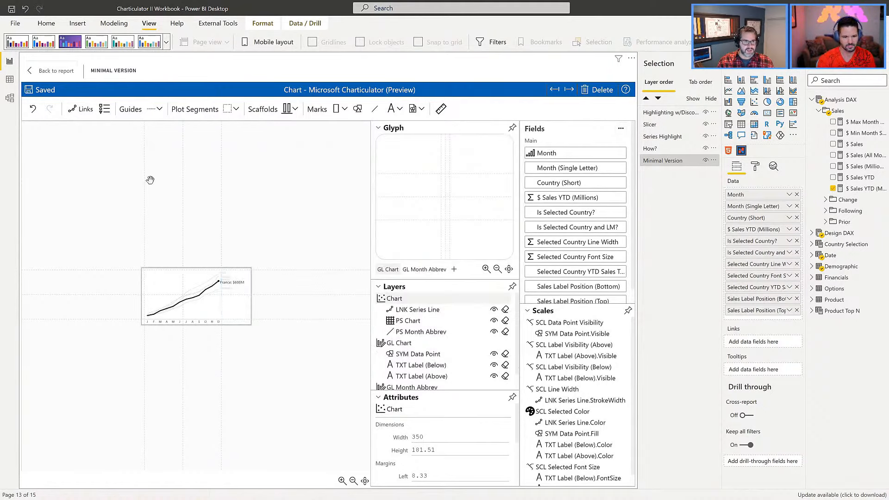
{"action": "left_click", "coordinate": [45, 73]}
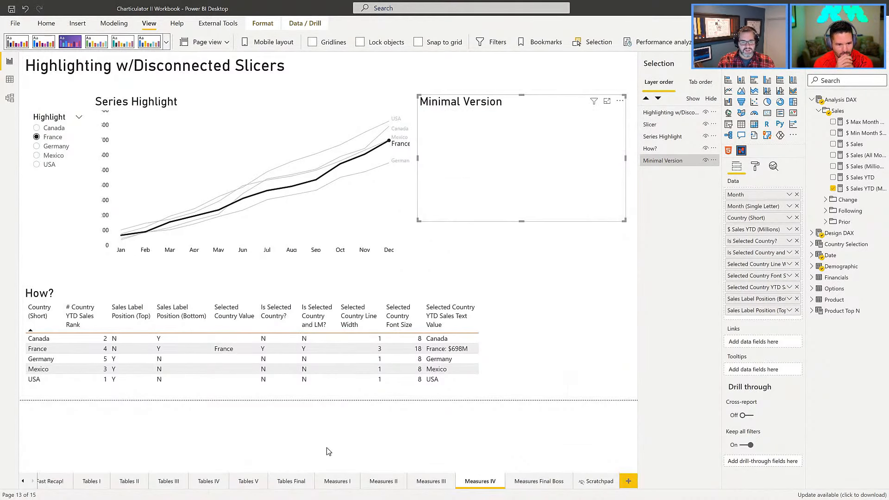
- Deselect the chart and collapse the Visualizations and Fields panes to enlarge the report page
{"action": "left_click", "coordinate": [532, 263]}
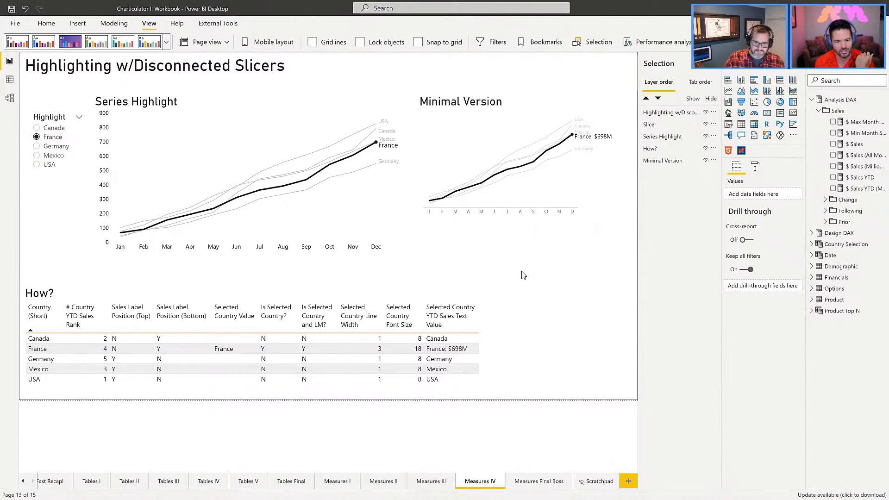
{"action": "left_click", "coordinate": [797, 64]}
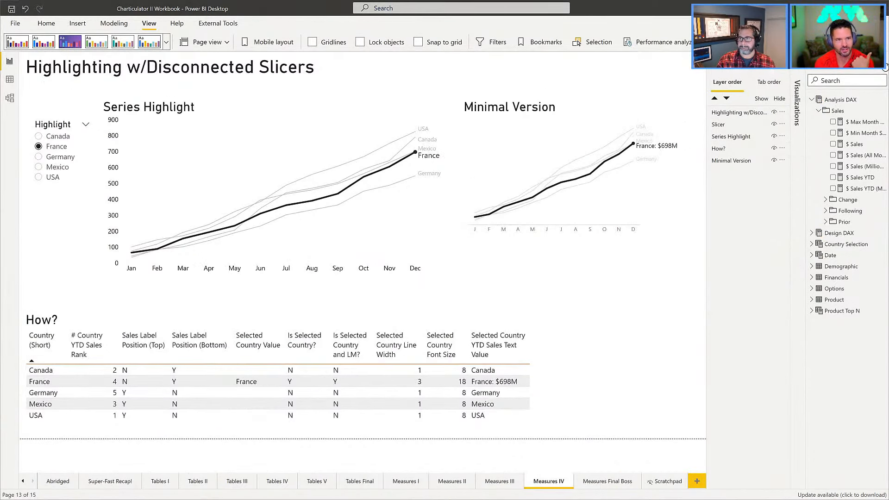
{"action": "left_click", "coordinate": [886, 66]}
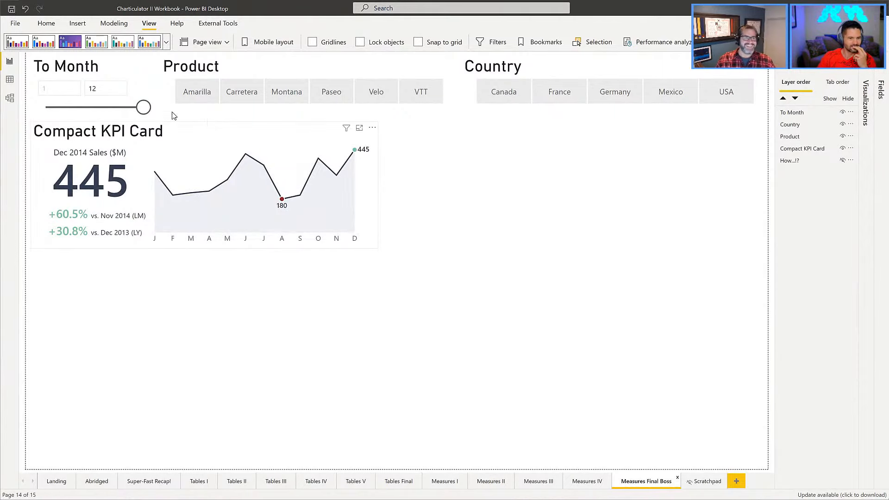
- On the Measures Final Boss page, select the Compact KPI Card and filter the Country slicer to Germany
{"action": "left_click", "coordinate": [150, 134]}
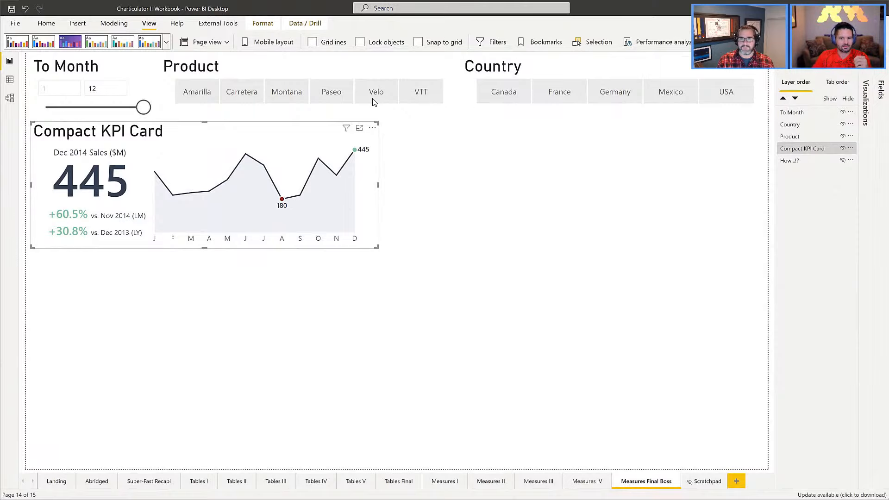
{"action": "left_click", "coordinate": [620, 94]}
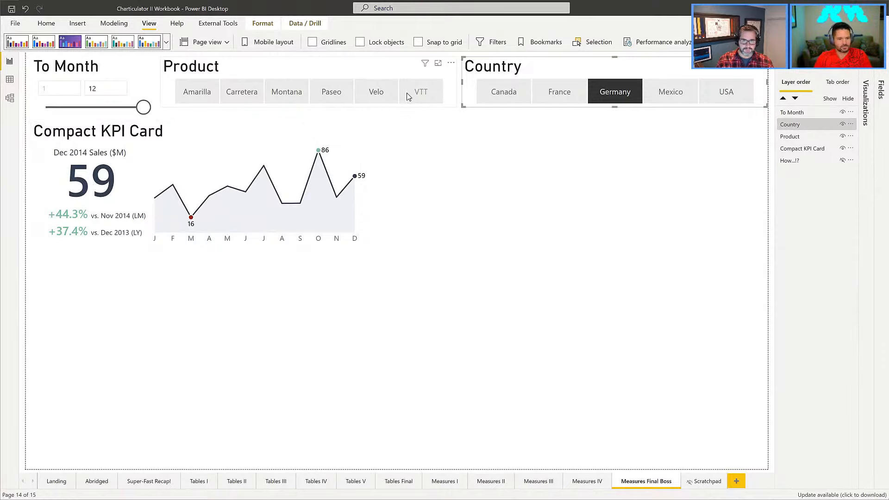
- View the Compact KPI Card for Amarilla, Carretera, Montana, Paseo and Velo in turn, and clear the Product filter
{"action": "left_click", "coordinate": [198, 94]}
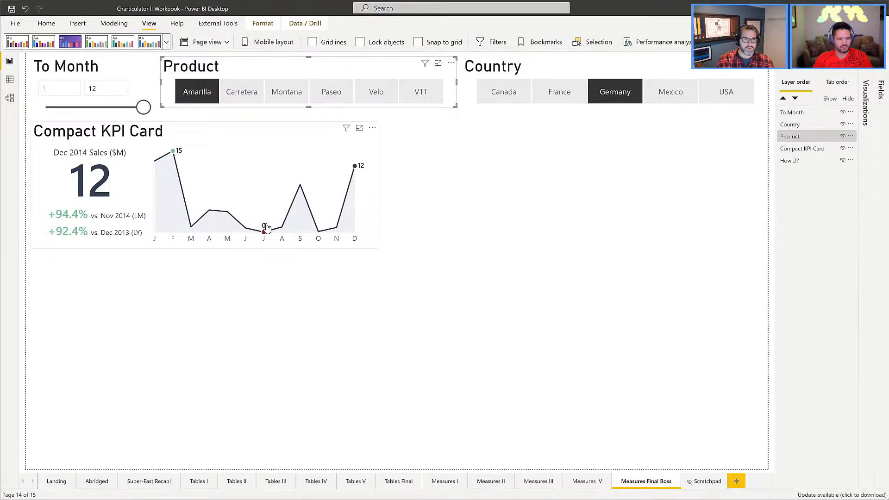
{"action": "left_click", "coordinate": [238, 92]}
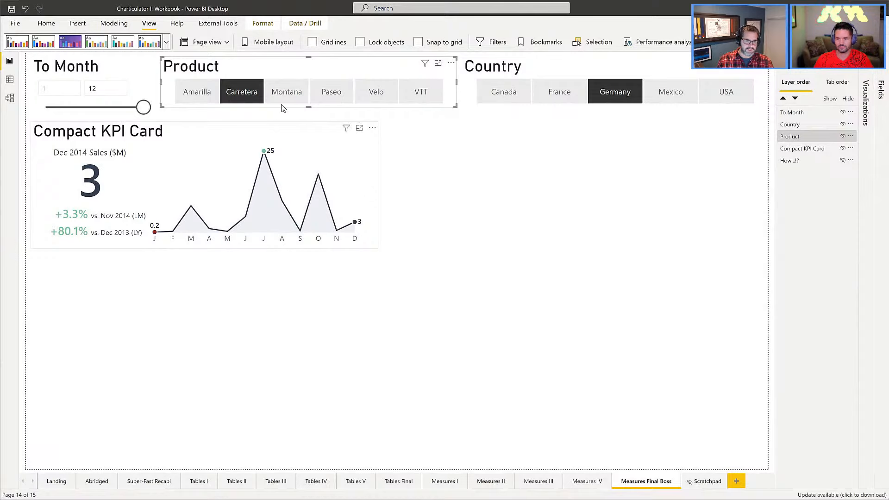
{"action": "left_click", "coordinate": [288, 93]}
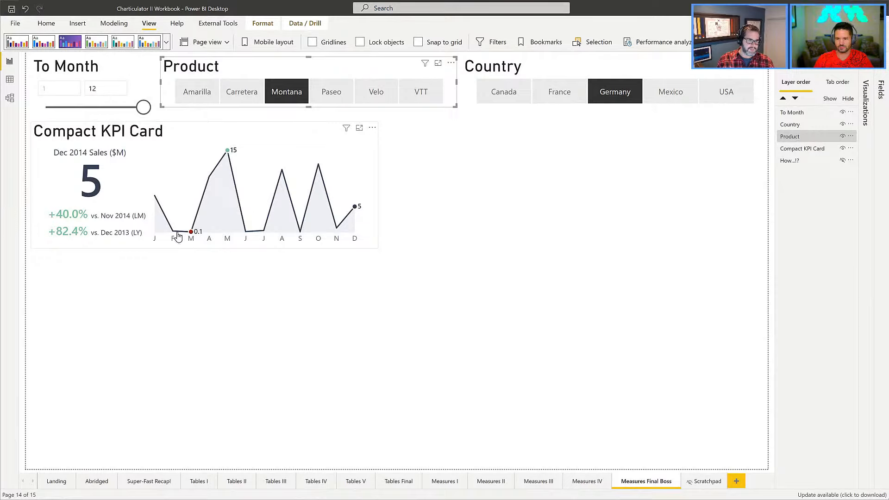
{"action": "left_click", "coordinate": [331, 95]}
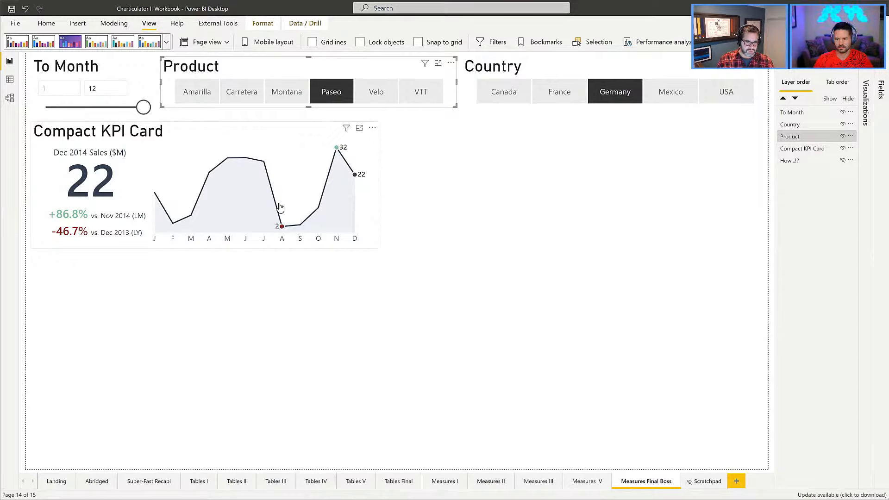
{"action": "left_click", "coordinate": [378, 99]}
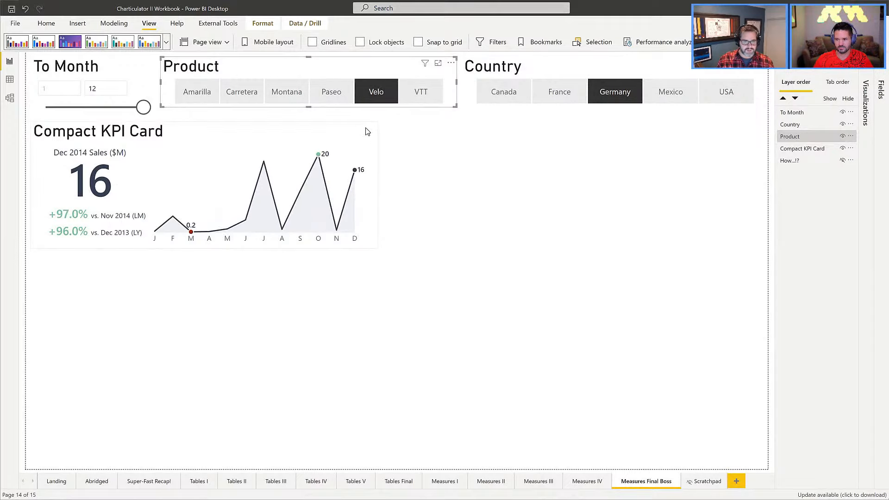
{"action": "left_click", "coordinate": [368, 95]}
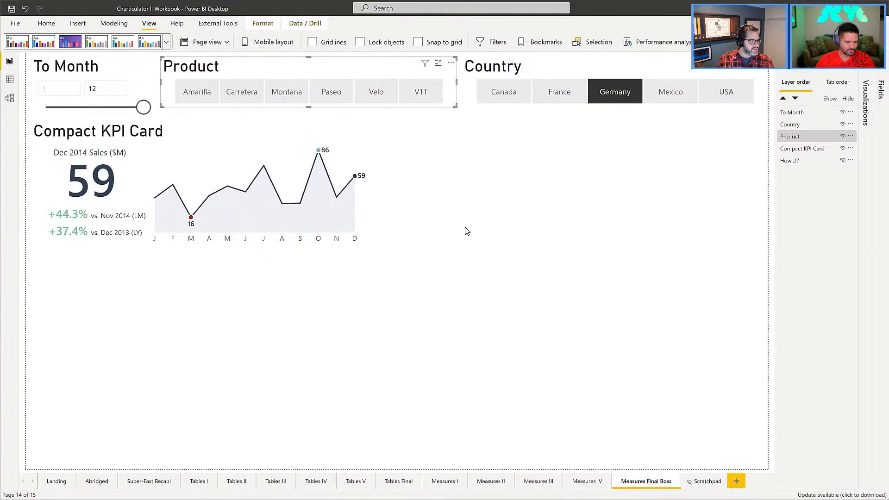
- Switch to Tabular Editor, examine the Sales Label Position measure in the Design DAX KPI Card folder, and return to the report
{"action": "key", "text": "alt+Tab"}
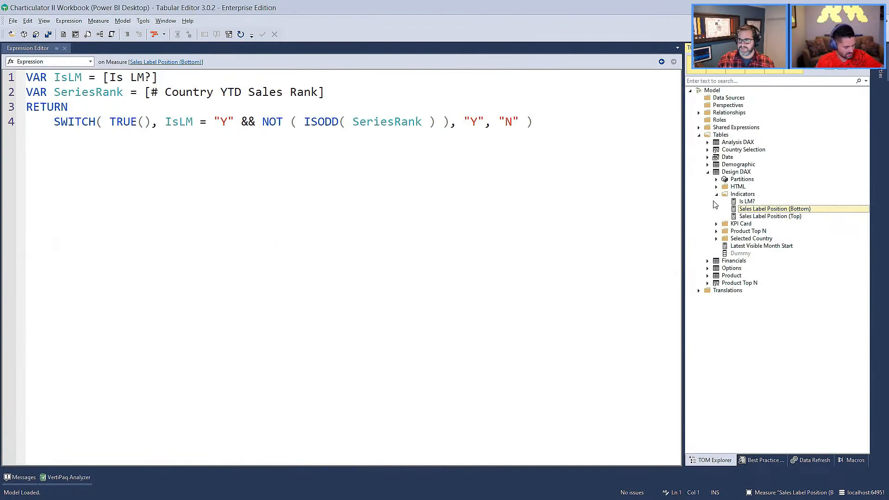
{"action": "left_click", "coordinate": [718, 195]}
{"action": "left_click", "coordinate": [720, 203]}
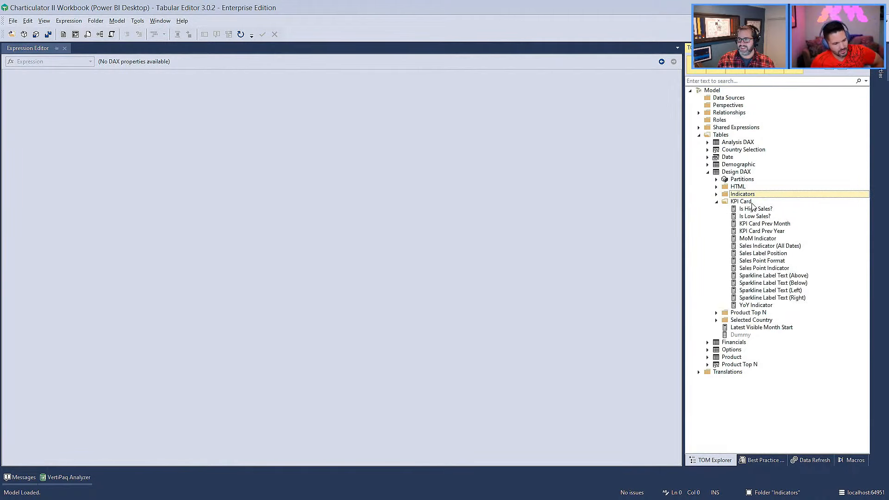
{"action": "left_click", "coordinate": [761, 254]}
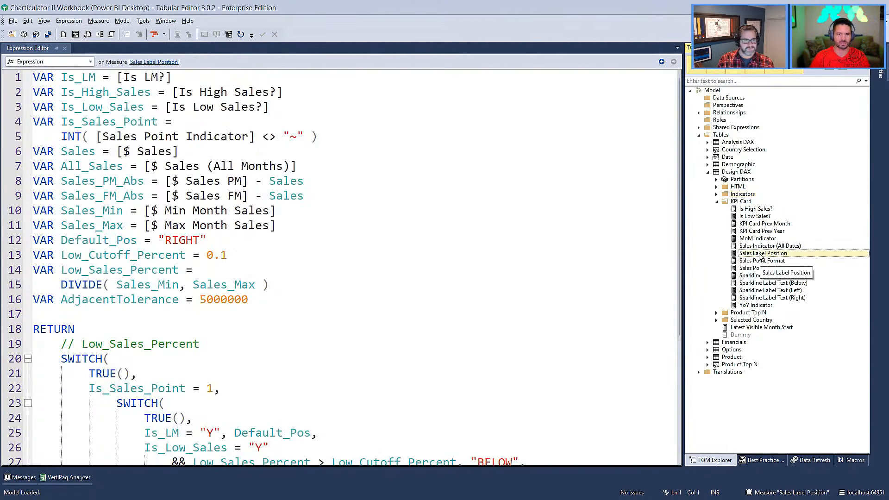
{"action": "scroll", "coordinate": [338, 225], "scroll_direction": "down", "scroll_amount": 3}
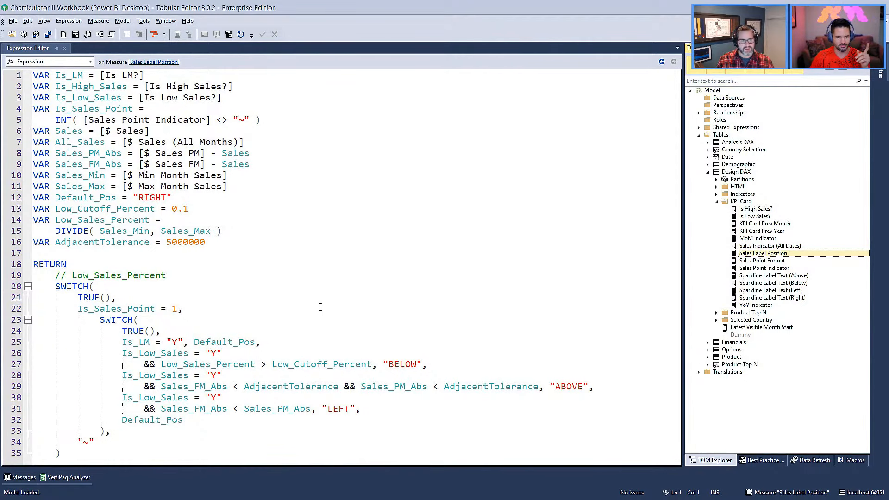
{"action": "scroll", "coordinate": [303, 310], "scroll_direction": "down", "scroll_amount": 4}
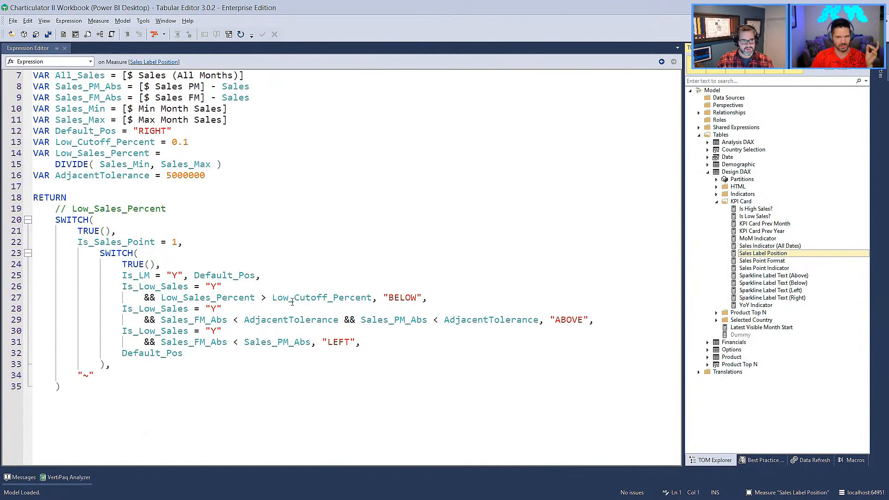
{"action": "scroll", "coordinate": [293, 302], "scroll_direction": "up", "scroll_amount": 4}
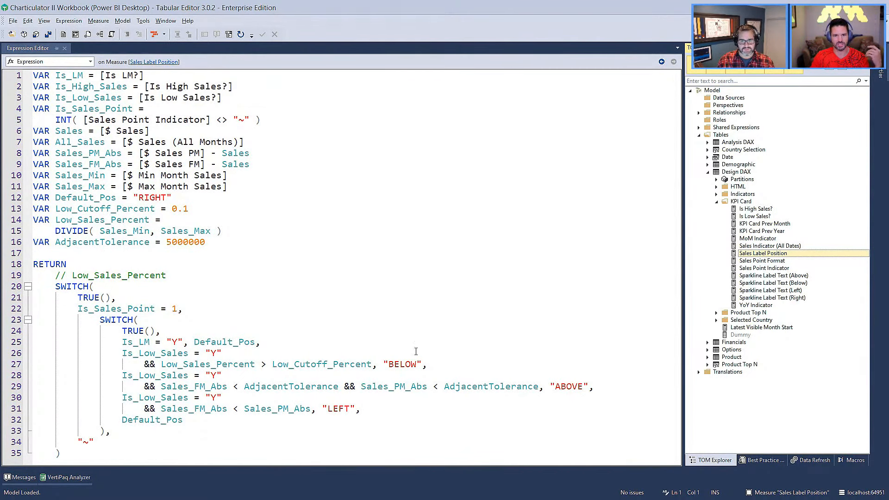
{"action": "key", "text": "alt+Tab"}
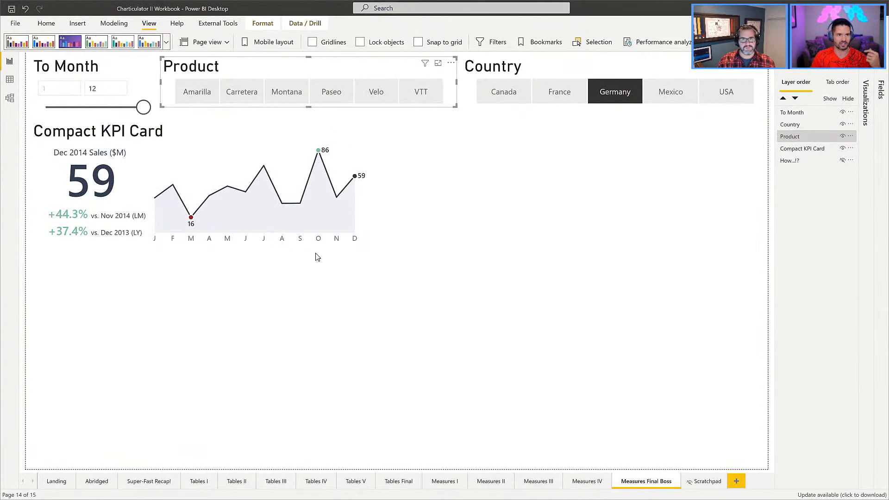
- Unhide the How...!? table and clear the Germany selection in the Country slicer
{"action": "left_click", "coordinate": [843, 161]}
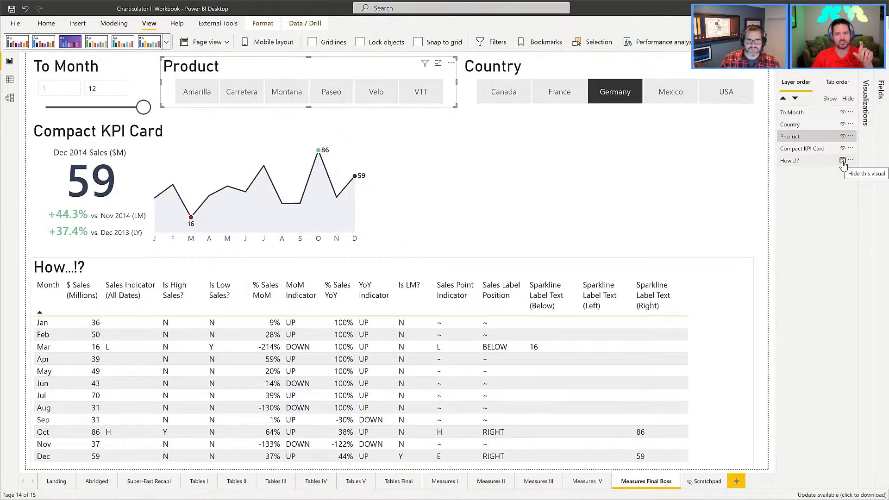
{"action": "left_click", "coordinate": [619, 96]}
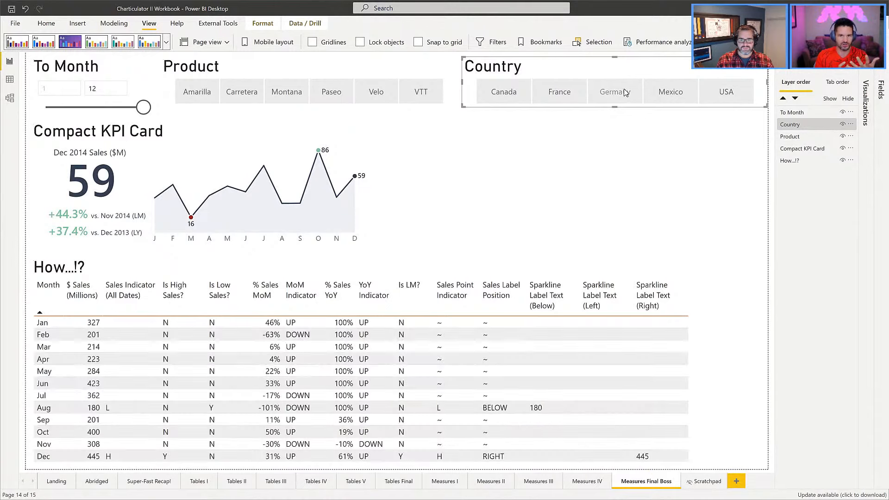
- Display the Compact KPI Card's assigned data fields with their full names readable and hide the layer order list
{"action": "left_click", "coordinate": [241, 134]}
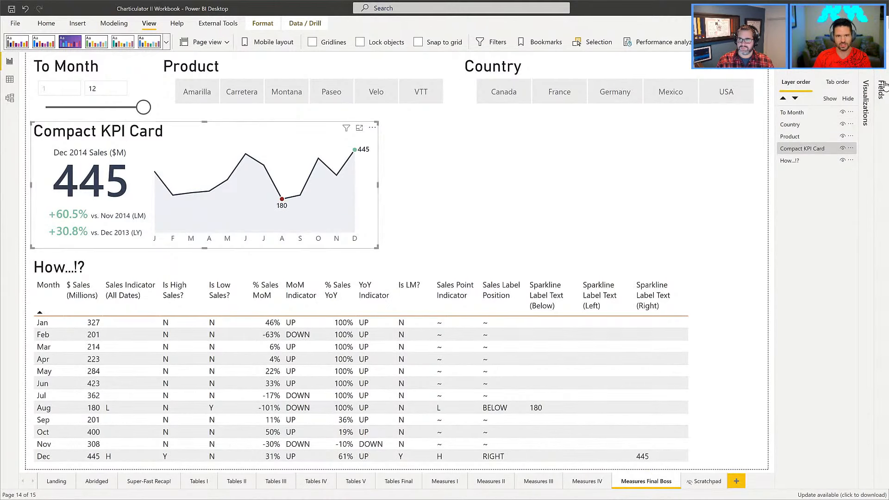
{"action": "left_click", "coordinate": [866, 102]}
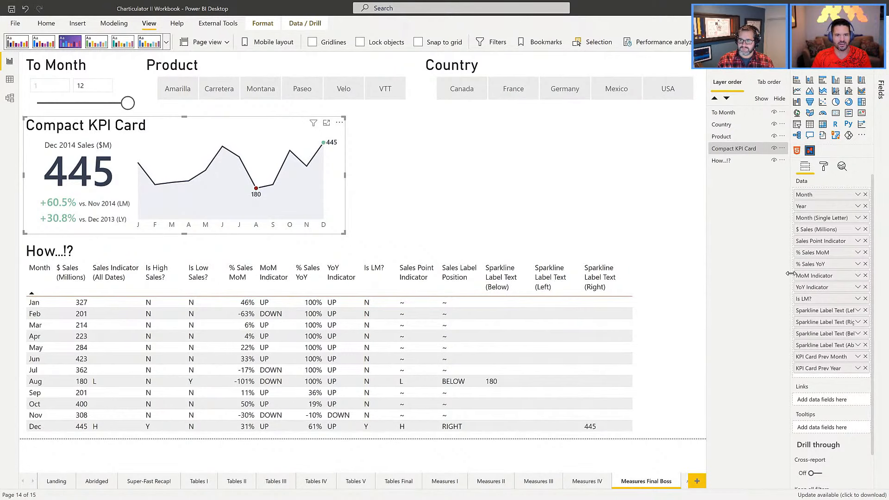
{"action": "left_click_drag", "start_coordinate": [791, 193], "coordinate": [749, 191]}
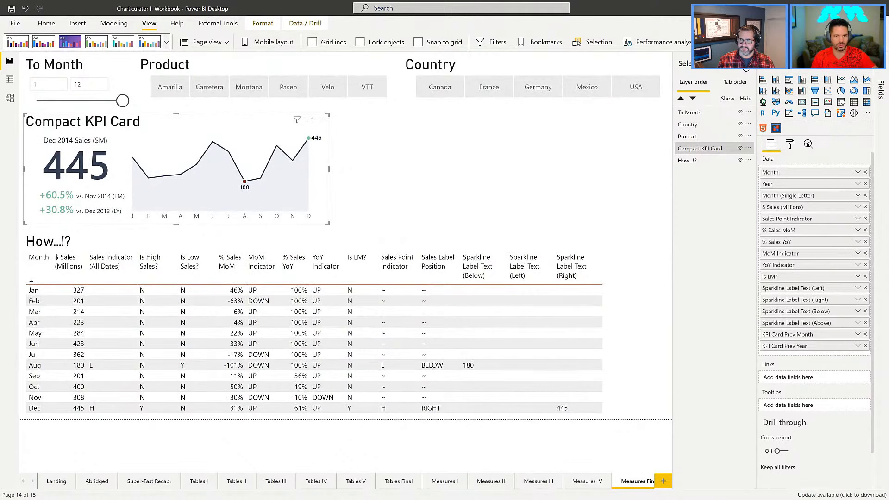
{"action": "left_click", "coordinate": [746, 66]}
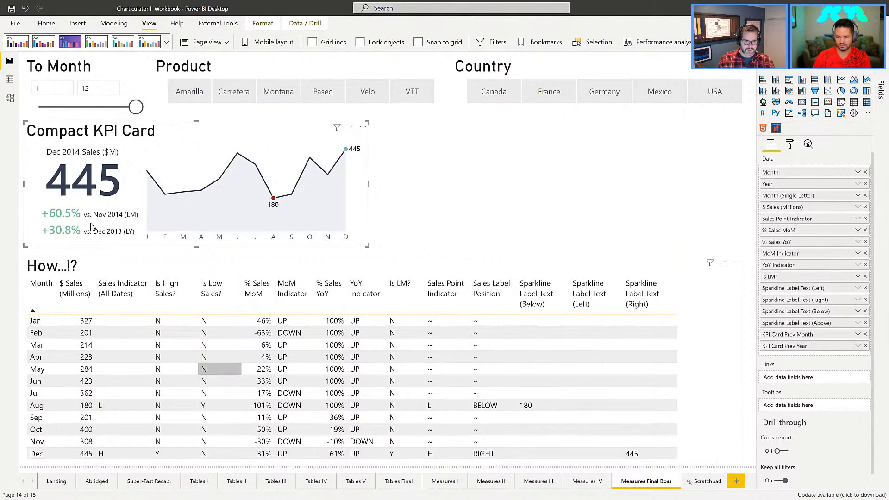
- View the Compact KPI Card with To Month set to 8, restore the slicer to 12, and select the card
{"action": "left_click_drag", "start_coordinate": [135, 107], "coordinate": [102, 109]}
{"action": "left_click", "coordinate": [103, 109]}
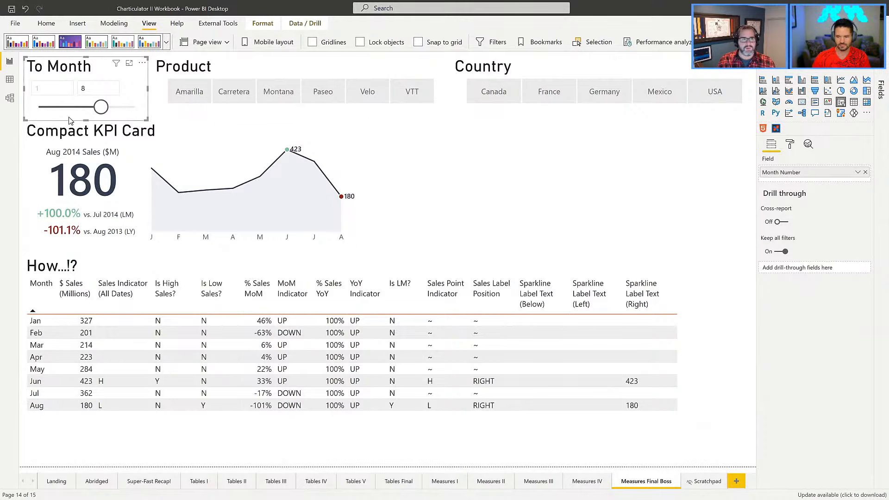
{"action": "left_click_drag", "start_coordinate": [105, 108], "coordinate": [138, 108]}
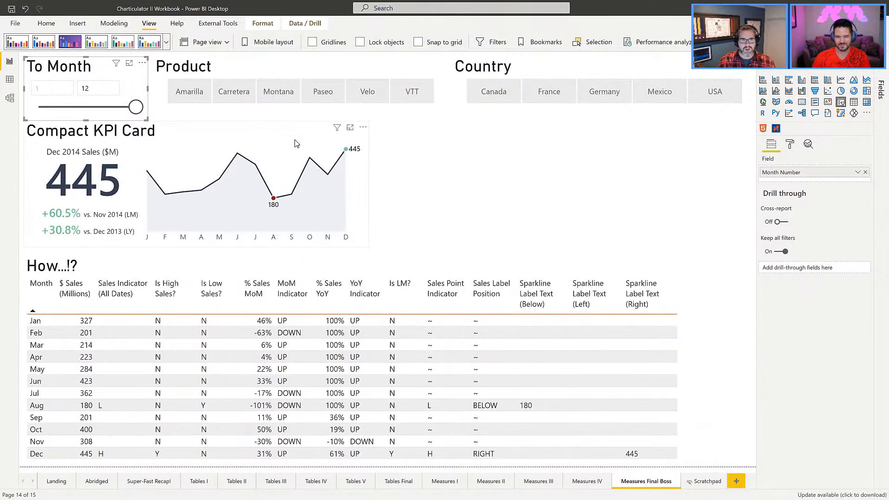
{"action": "left_click", "coordinate": [409, 158]}
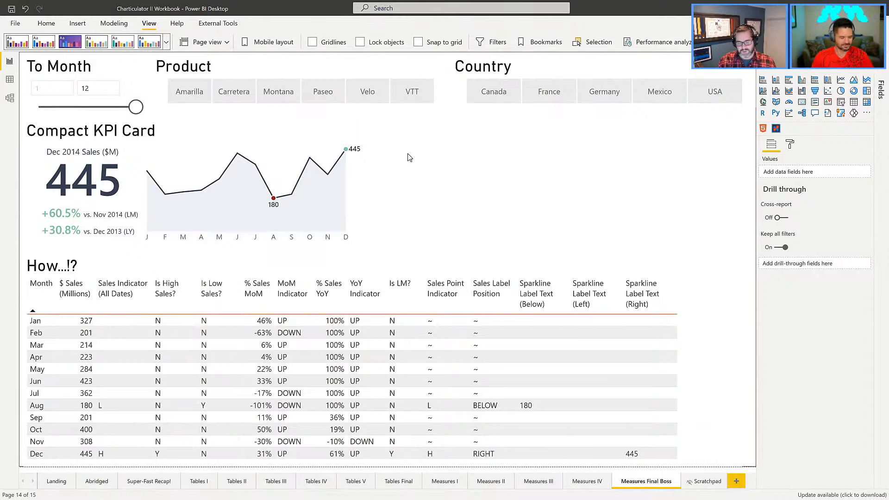
{"action": "left_click", "coordinate": [134, 134]}
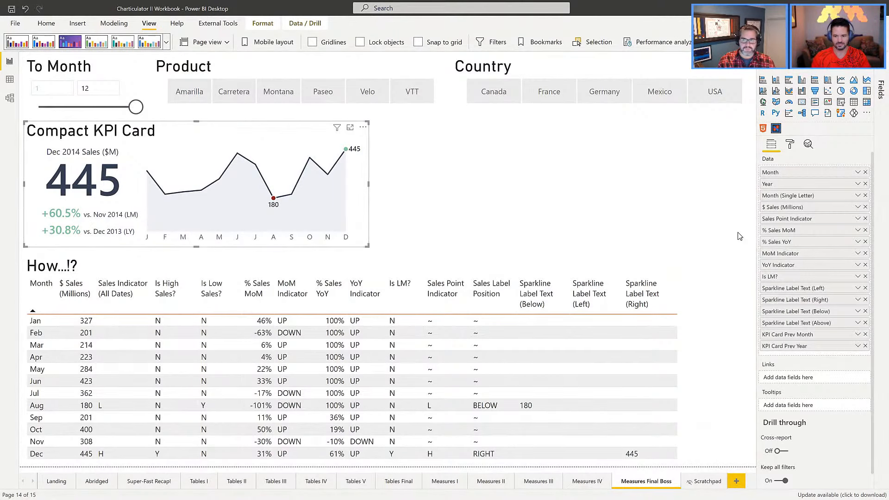
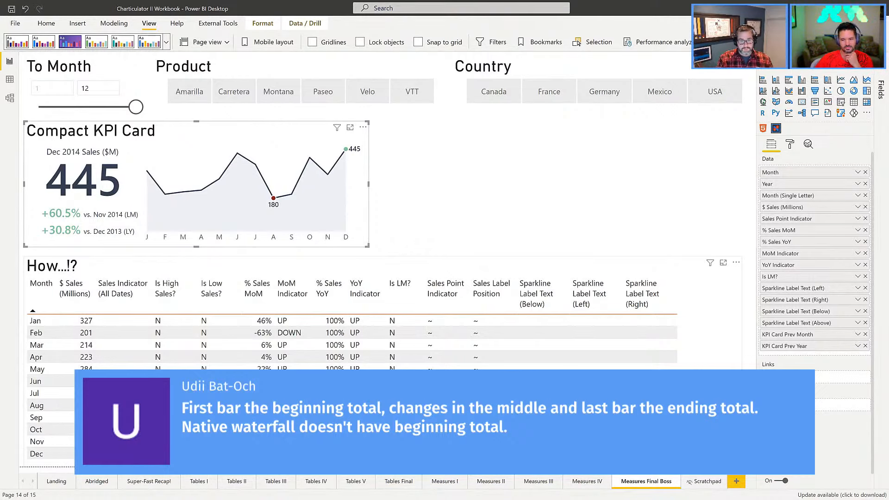
- Select the How...!? table and look through the KPI Card measures in the Design DAX table
{"action": "left_click", "coordinate": [706, 299]}
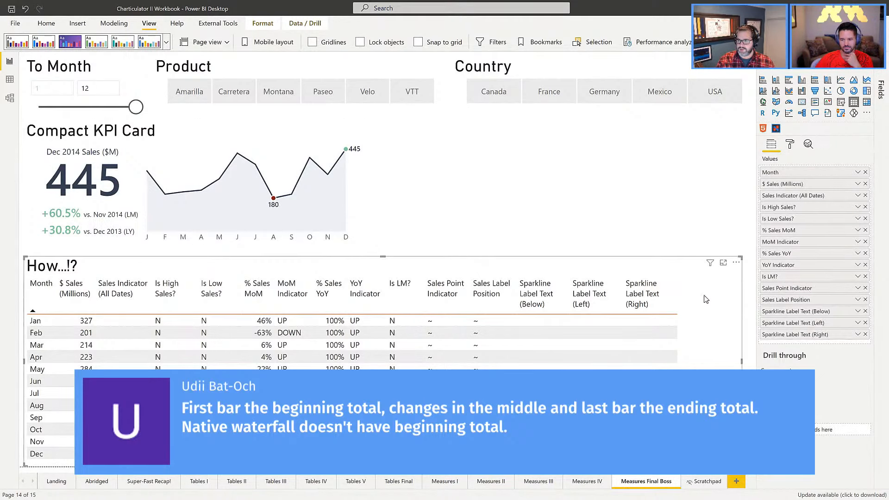
{"action": "left_click", "coordinate": [881, 90]}
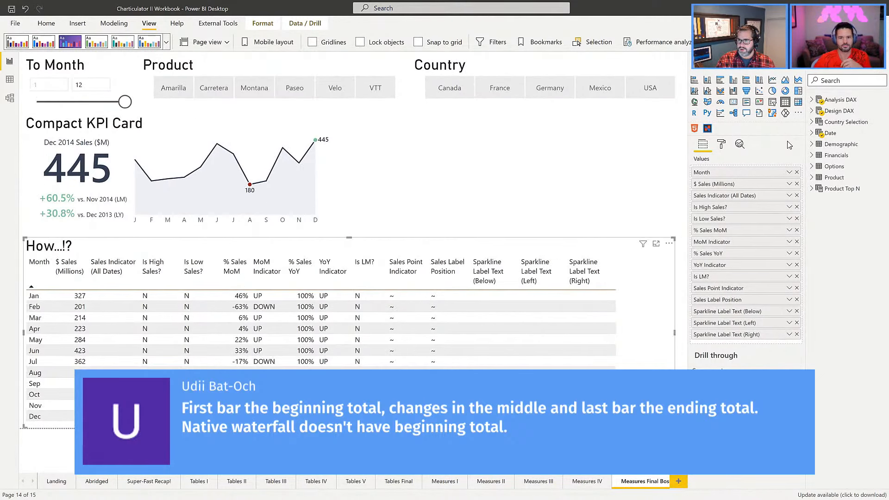
{"action": "left_click", "coordinate": [812, 111]}
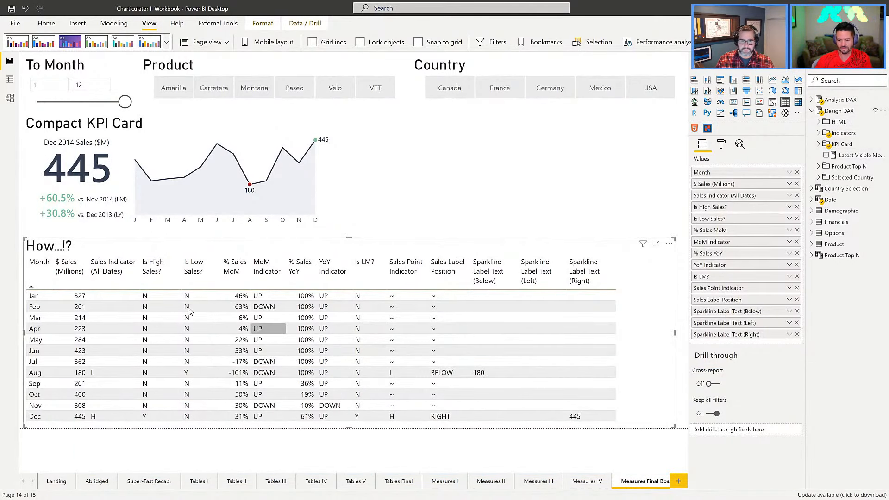
{"action": "left_click", "coordinate": [818, 145]}
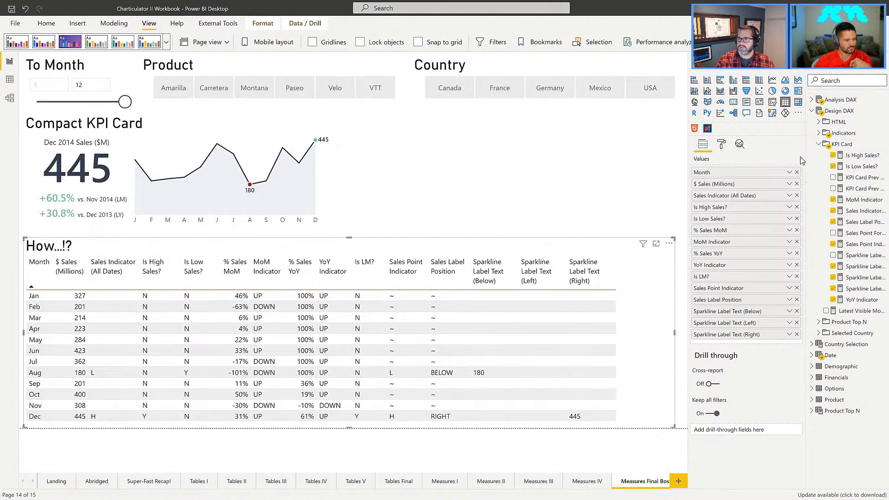
{"action": "left_click", "coordinate": [818, 144]}
{"action": "left_click", "coordinate": [812, 111]}
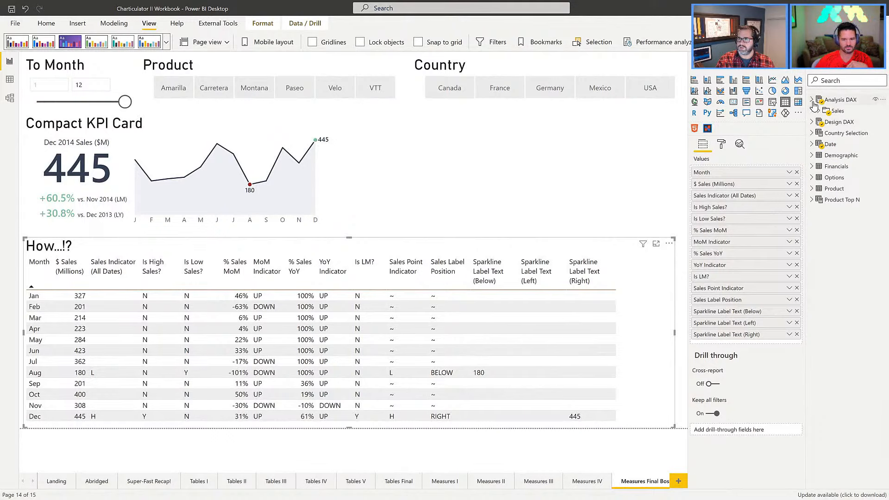
- Add the $ Max Month Sales and $ Min Month Sales measures from Analysis DAX to the How...!? table
{"action": "left_click", "coordinate": [812, 100]}
{"action": "left_click_drag", "start_coordinate": [805, 135], "coordinate": [760, 135]}
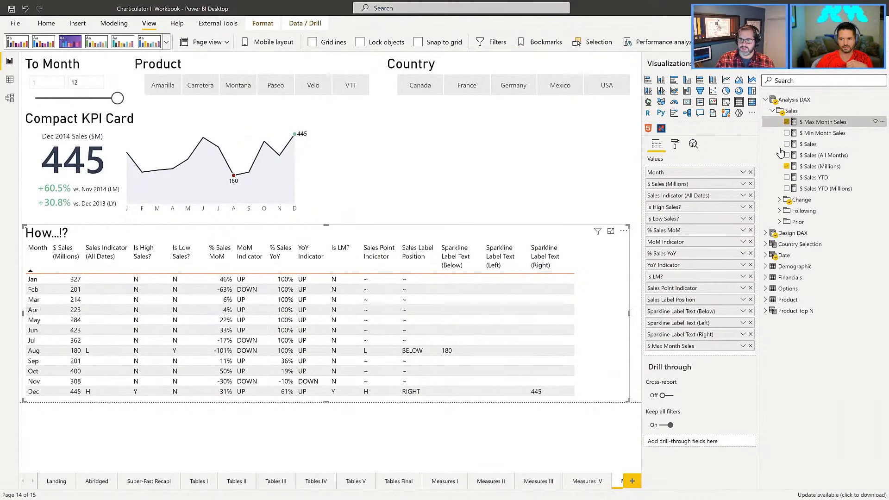
{"action": "left_click", "coordinate": [787, 133]}
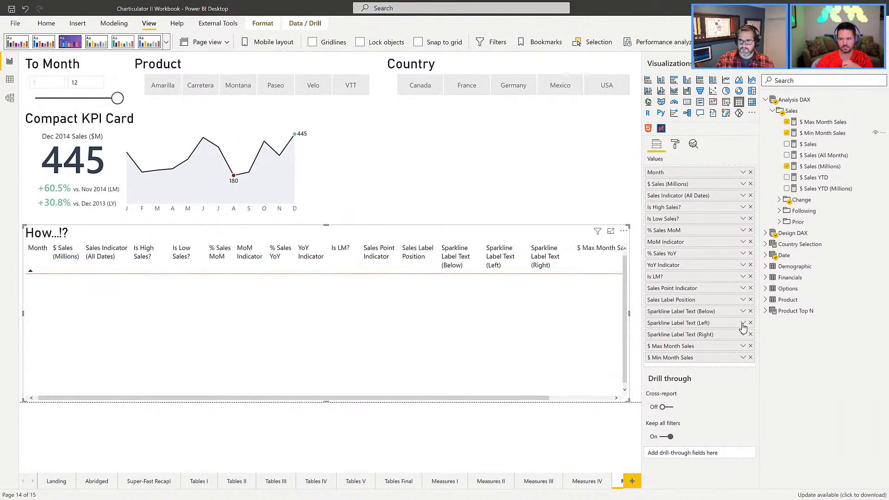
- Remove Sparkline Label Text (Below), Sparkline Label Text (Right), $ Max Month Sales and $ Min Month Sales from the How...!? table
{"action": "left_click", "coordinate": [751, 311]}
{"action": "left_click", "coordinate": [751, 322]}
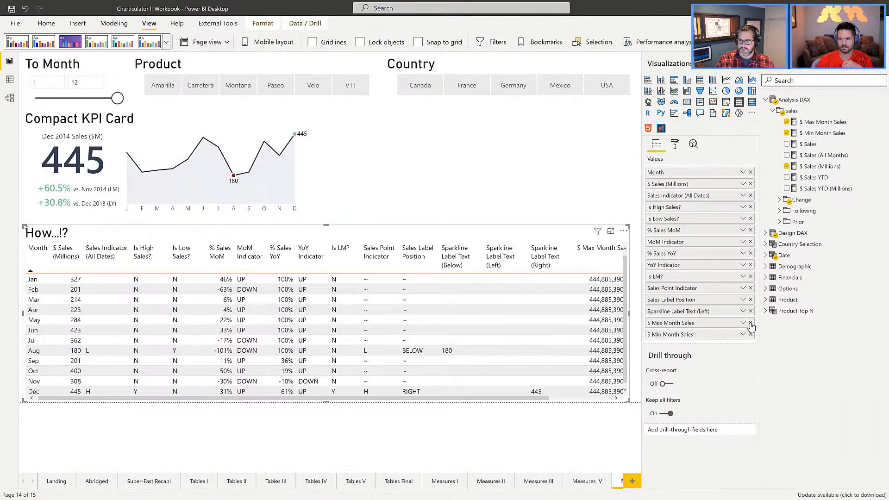
{"action": "left_click", "coordinate": [751, 323]}
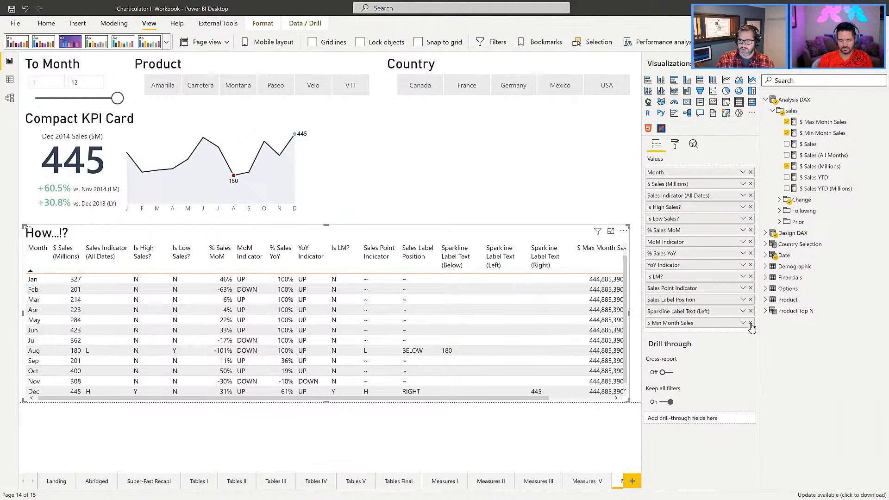
{"action": "left_click", "coordinate": [750, 323]}
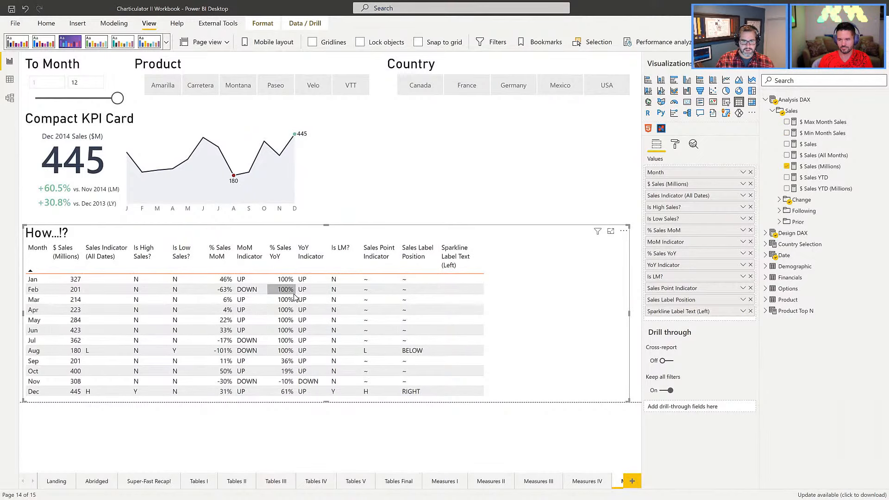
- Put $ Max Month Sales and $ Min Month Sales back into the How...!? table
{"action": "left_click", "coordinate": [786, 122]}
{"action": "left_click", "coordinate": [787, 133]}
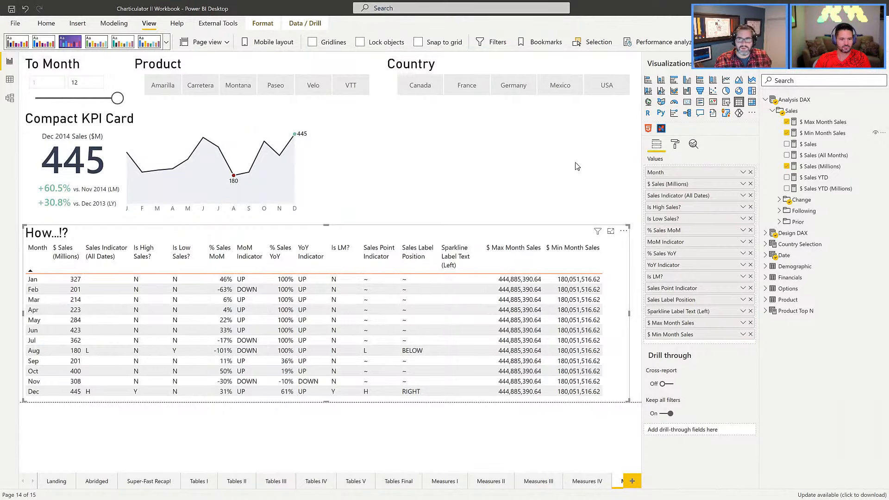
- Build an enlarged waterfall chart on a new report page, with Month as category and $ Sales as values
{"action": "left_click", "coordinate": [633, 481]}
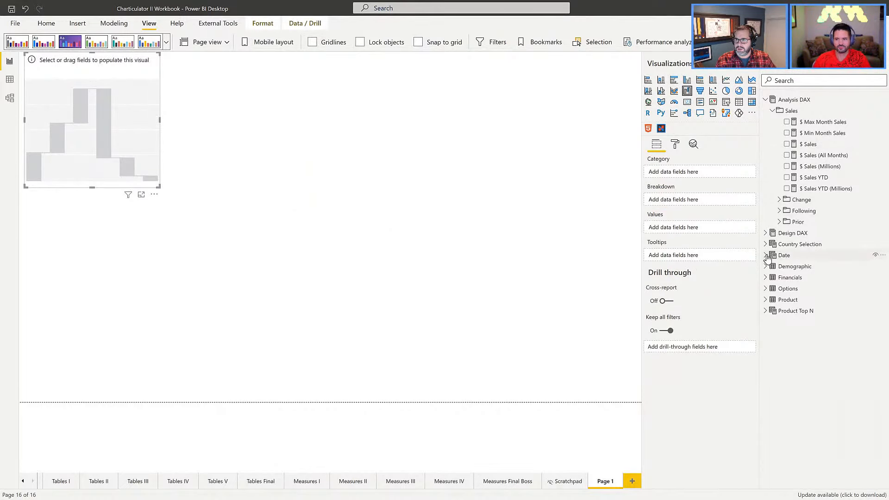
{"action": "left_click", "coordinate": [769, 255]}
{"action": "left_click_drag", "start_coordinate": [799, 301], "coordinate": [686, 175]}
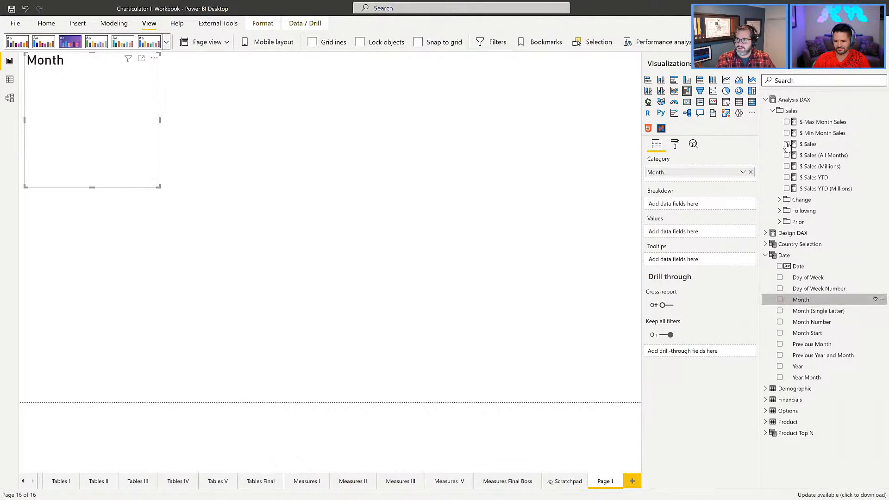
{"action": "left_click", "coordinate": [787, 144]}
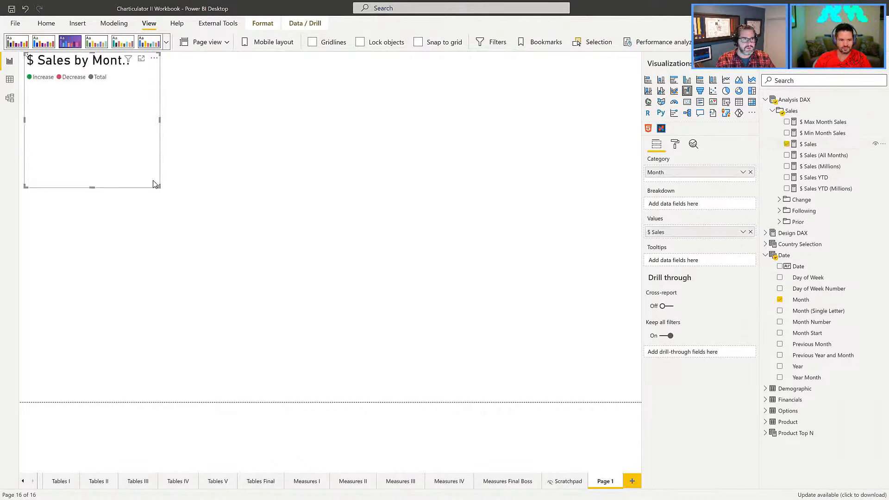
{"action": "left_click_drag", "start_coordinate": [249, 228], "coordinate": [380, 288]}
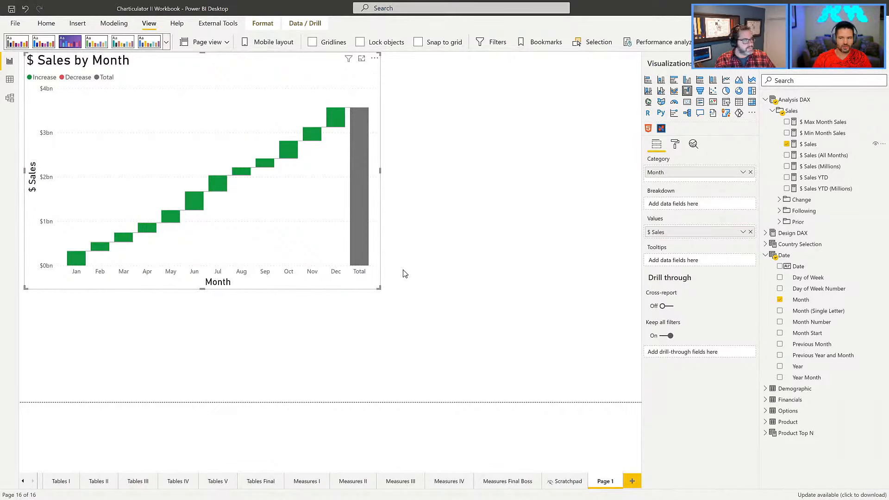
- Delete the new page containing the waterfall chart and return to the Measures Final Boss page
{"action": "left_click", "coordinate": [475, 374]}
{"action": "left_click", "coordinate": [620, 478]}
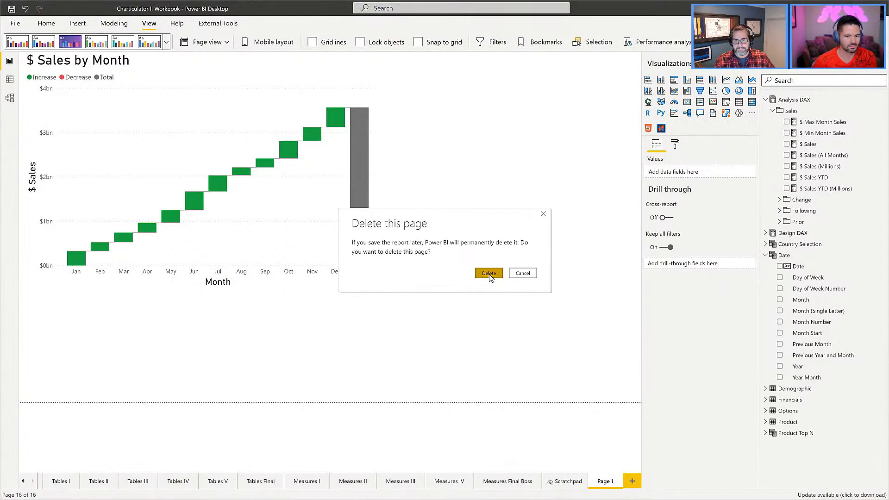
{"action": "left_click", "coordinate": [490, 276]}
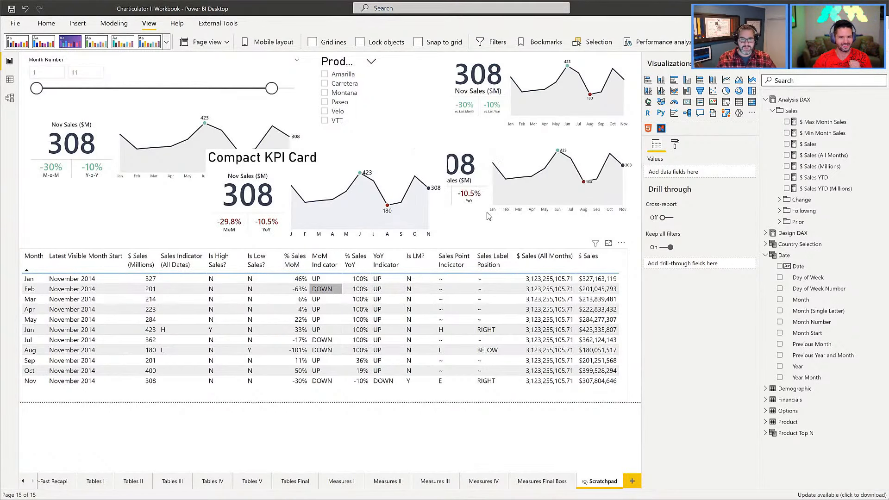
{"action": "left_click", "coordinate": [536, 482]}
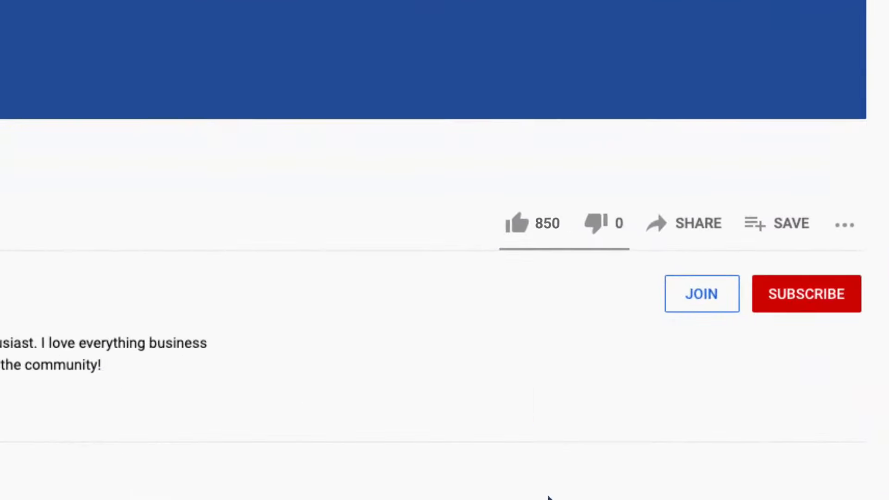
{"action": "left_click", "coordinate": [563, 485]}
{"action": "left_click", "coordinate": [807, 301]}
{"action": "left_click", "coordinate": [852, 295]}
{"action": "left_click", "coordinate": [768, 338]}
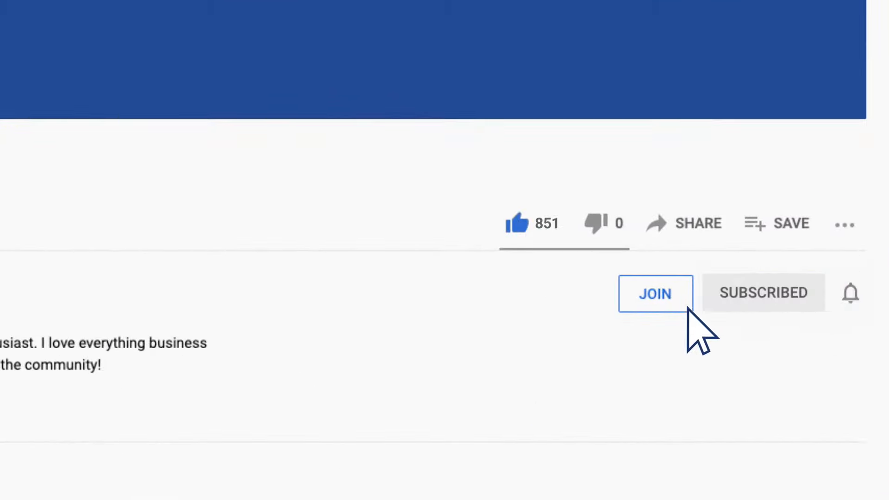
{"action": "left_click", "coordinate": [656, 301]}
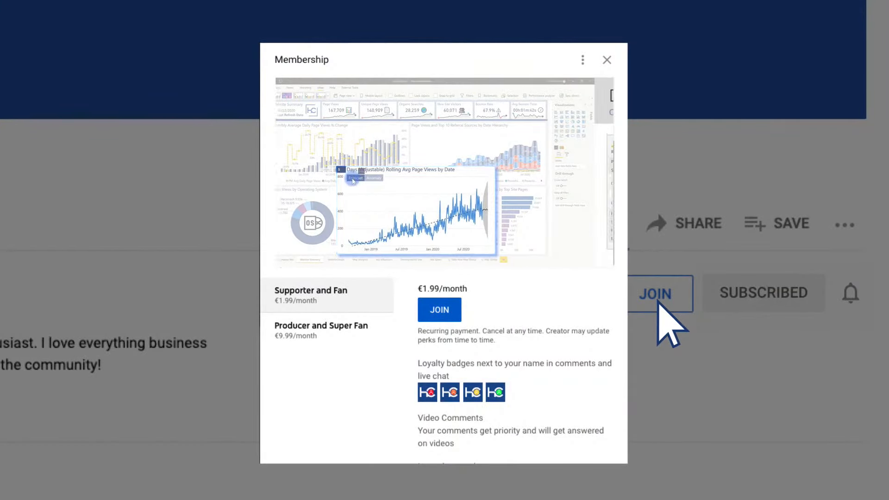
{"action": "left_click", "coordinate": [699, 228]}
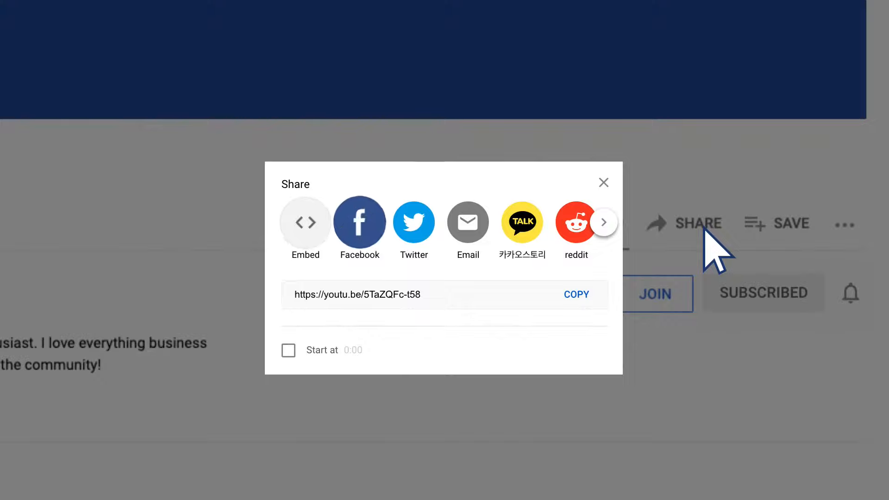